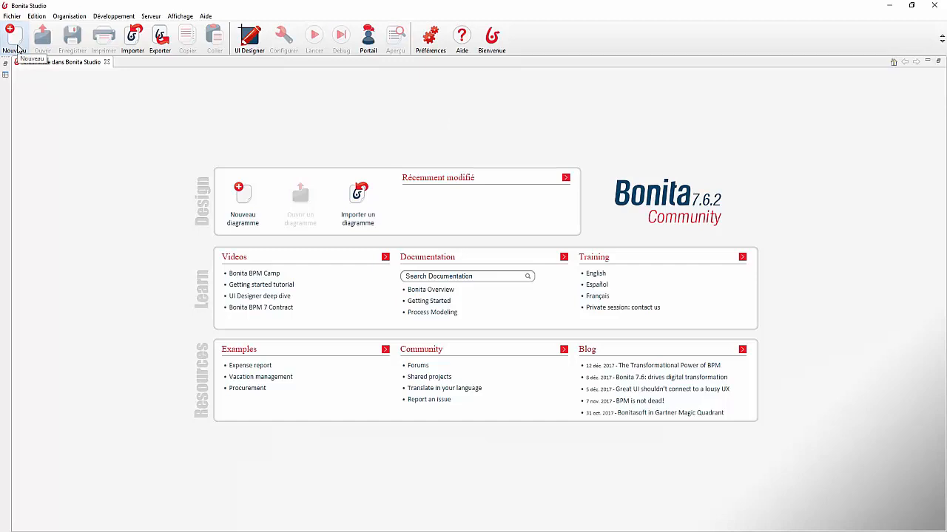
# Step: Create a new process diagram from the welcome page
pyautogui.click(18, 47)
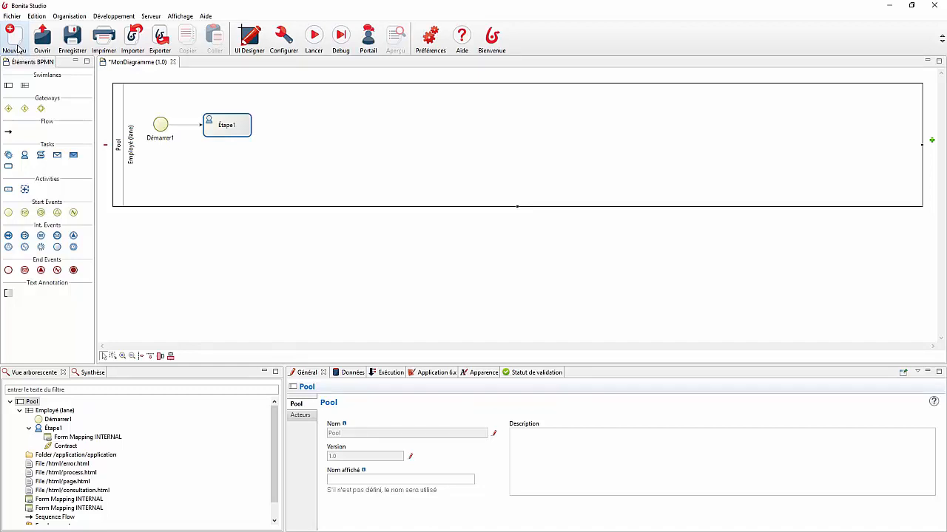
pyautogui.click(8, 85)
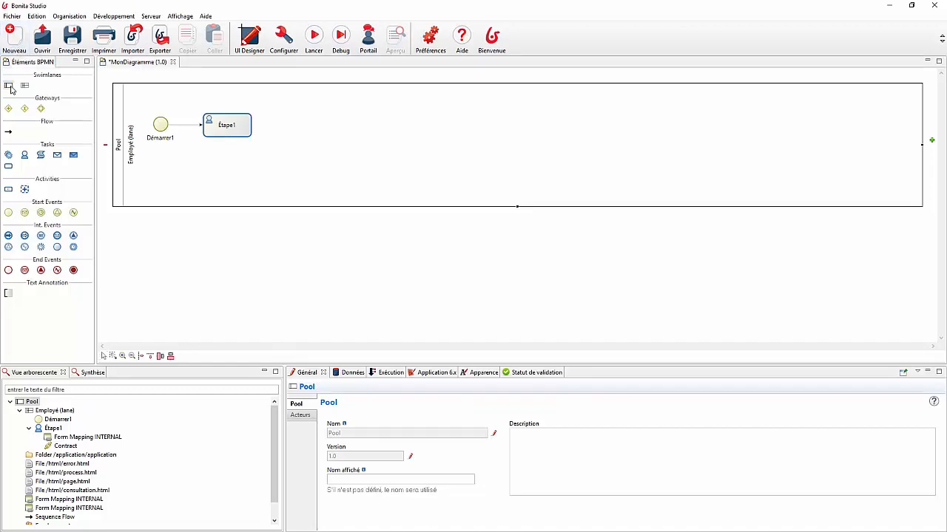
pyautogui.click(134, 226)
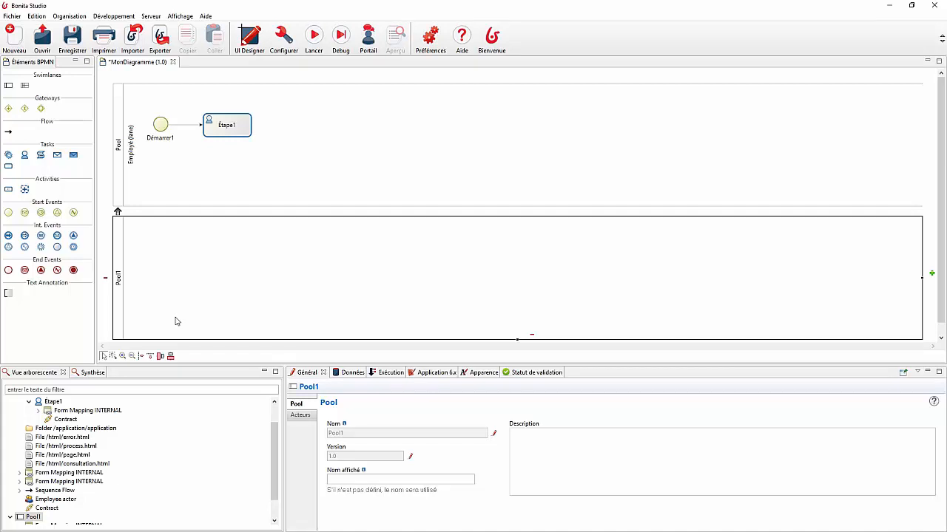
pyautogui.press('Delete')
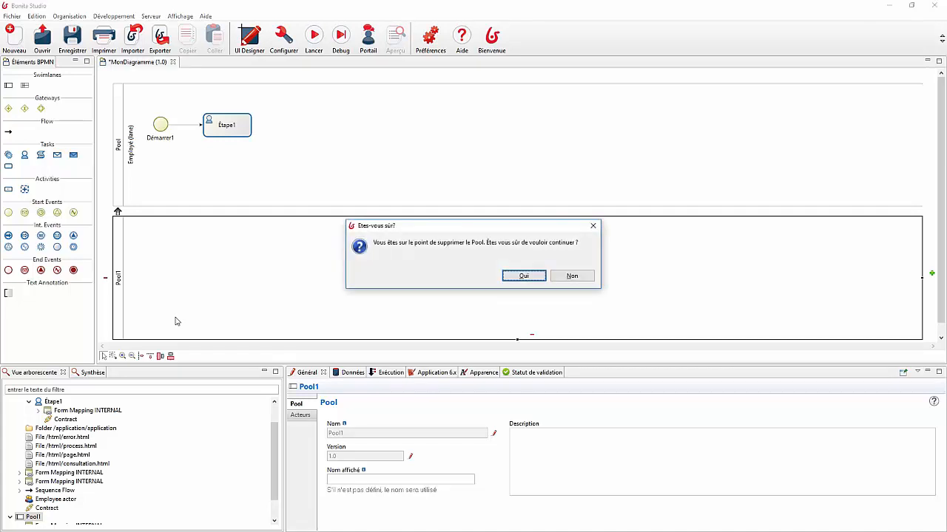
pyautogui.click(526, 277)
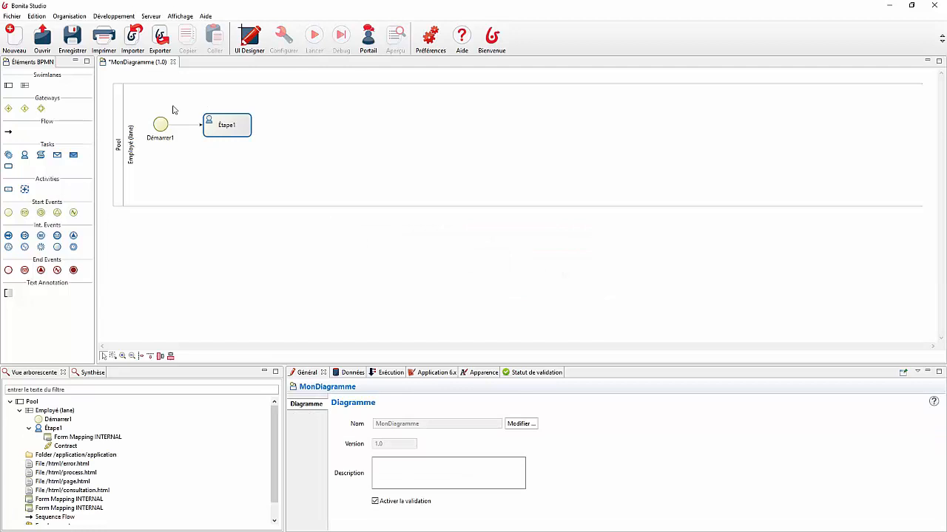
pyautogui.click(119, 151)
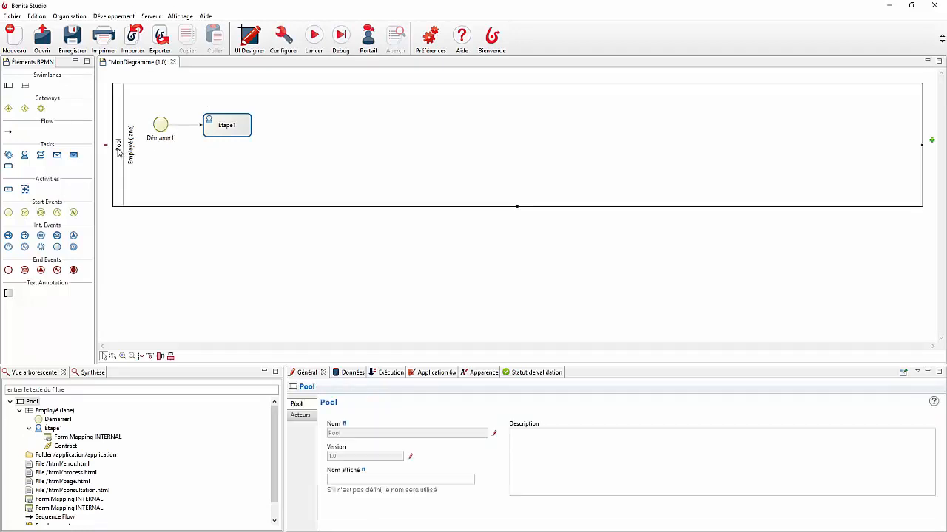
pyautogui.click(118, 229)
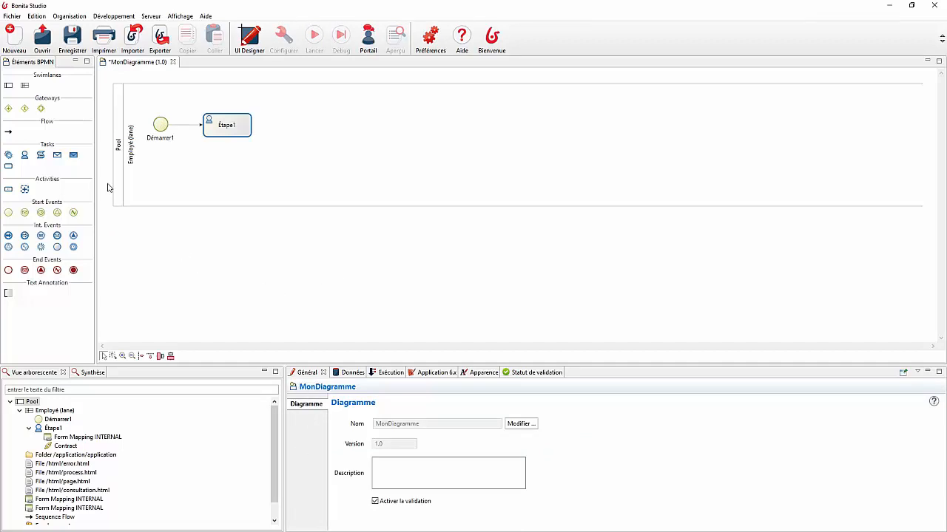
pyautogui.click(121, 150)
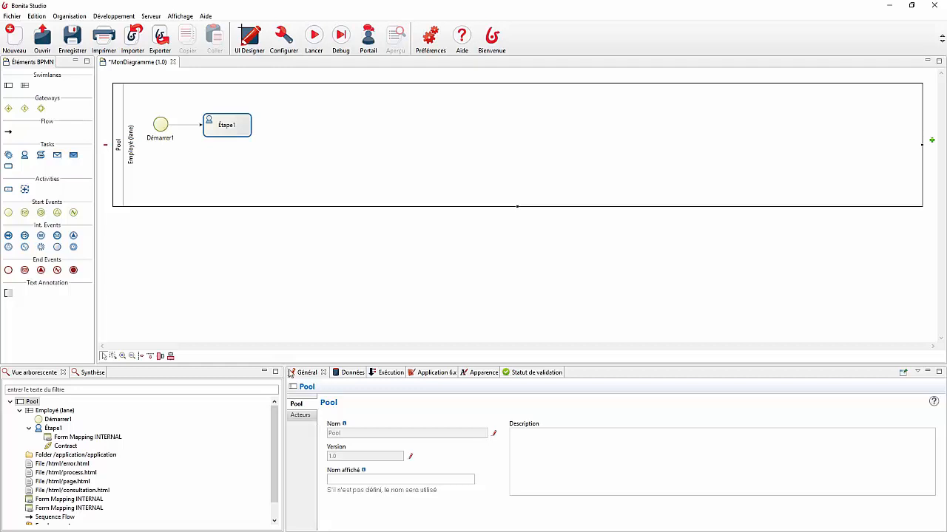
# Step: Add a second lane to the pool, below the Employé lane
pyautogui.click(135, 179)
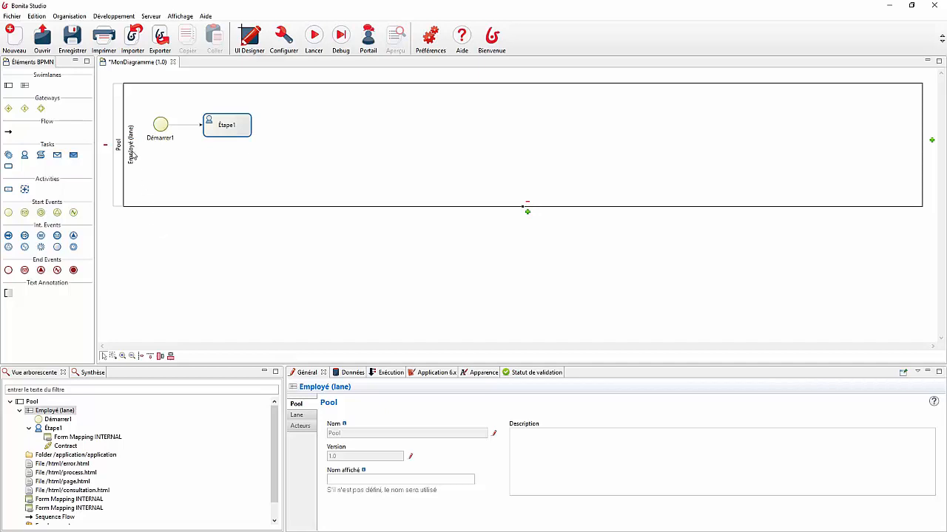
pyautogui.click(26, 89)
pyautogui.click(146, 200)
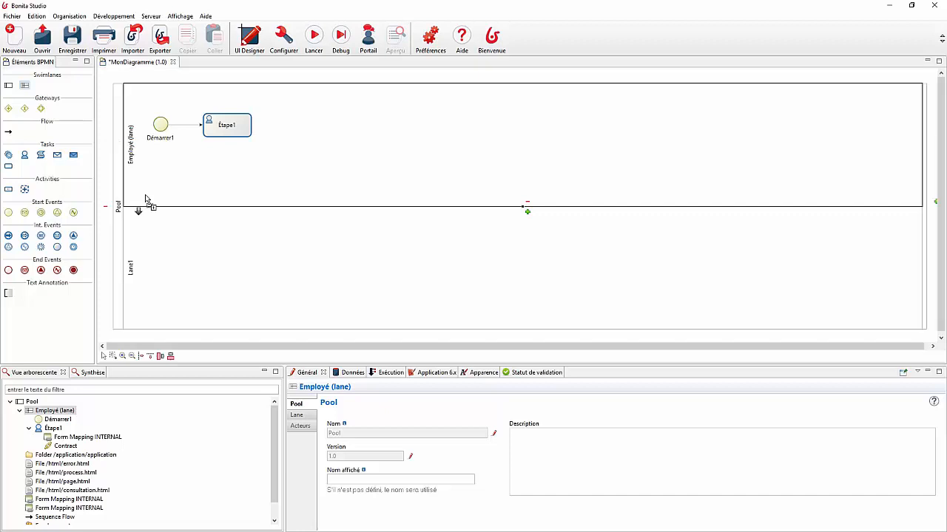
# Step: Append a task to Étape1, placed in the new lower lane, and change its type to human task
pyautogui.click(217, 133)
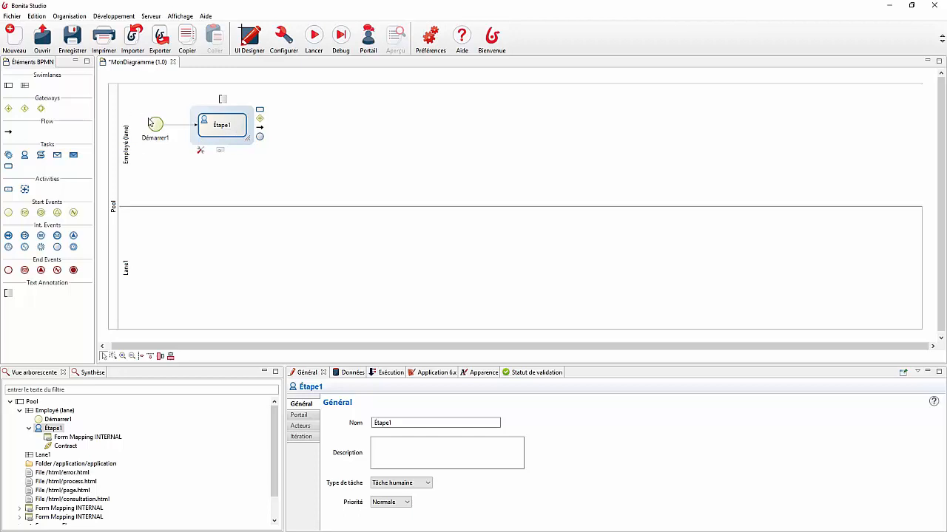
pyautogui.click(154, 124)
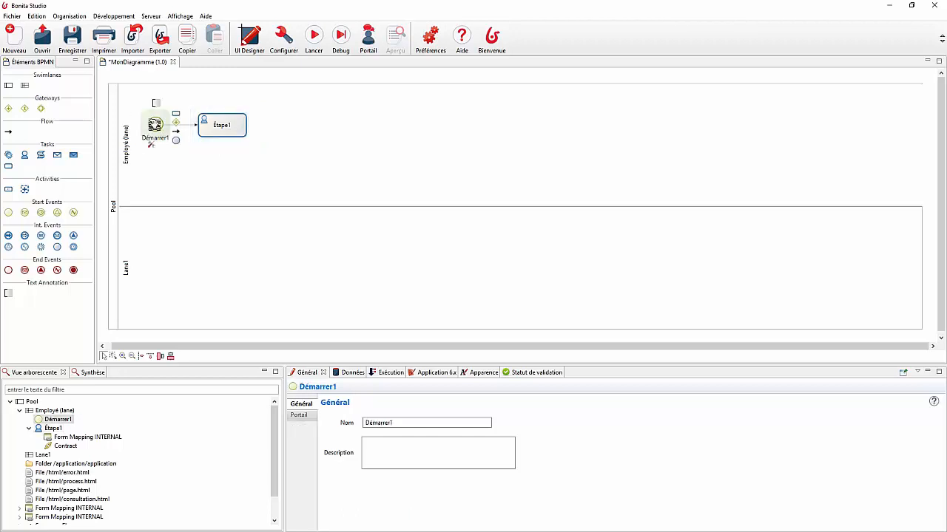
pyautogui.click(202, 128)
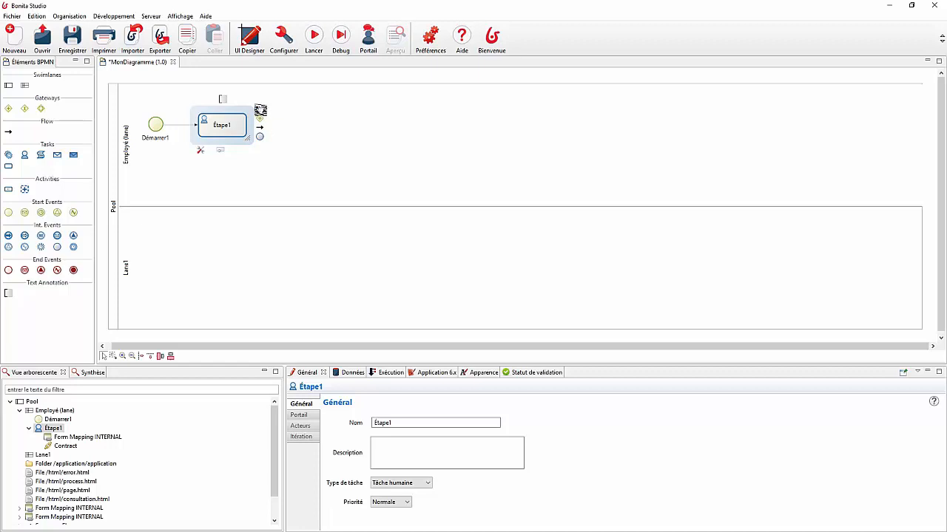
pyautogui.moveTo(260, 110); pyautogui.dragTo(254, 243)
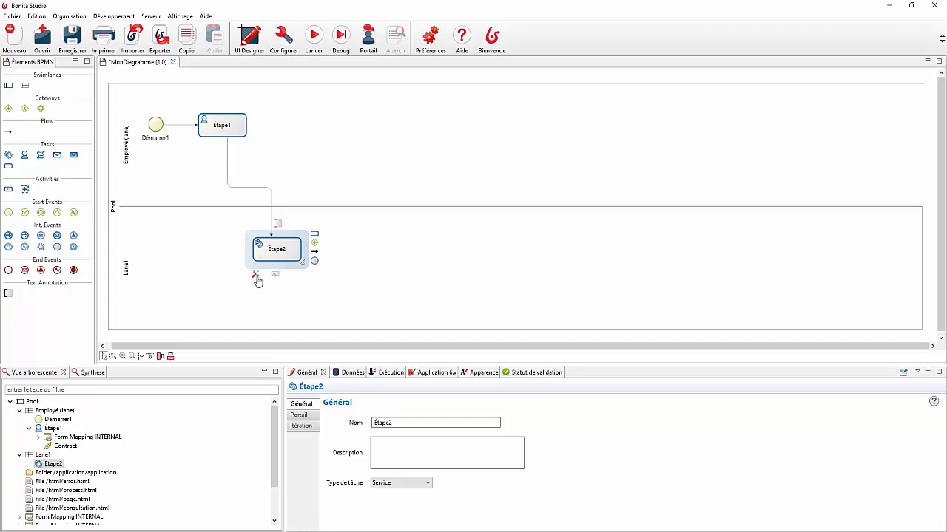
pyautogui.moveTo(255, 277)
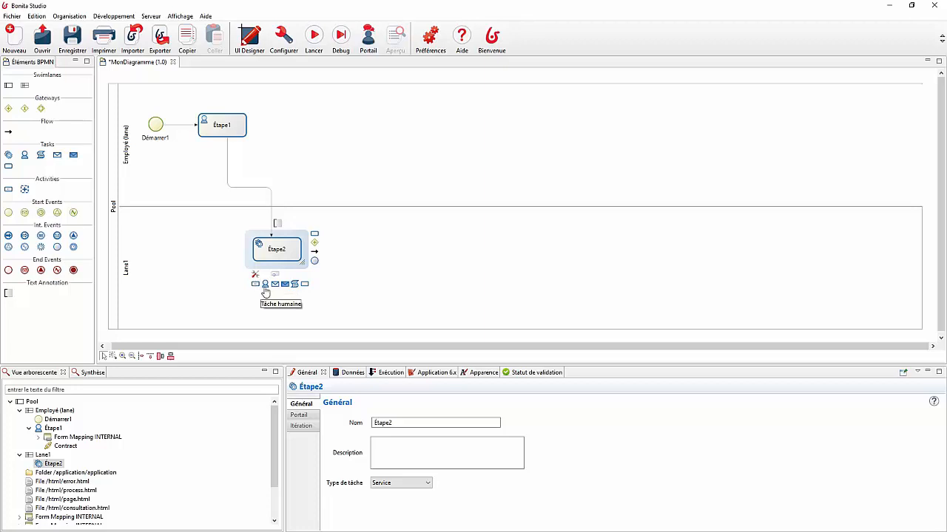
pyautogui.click(265, 286)
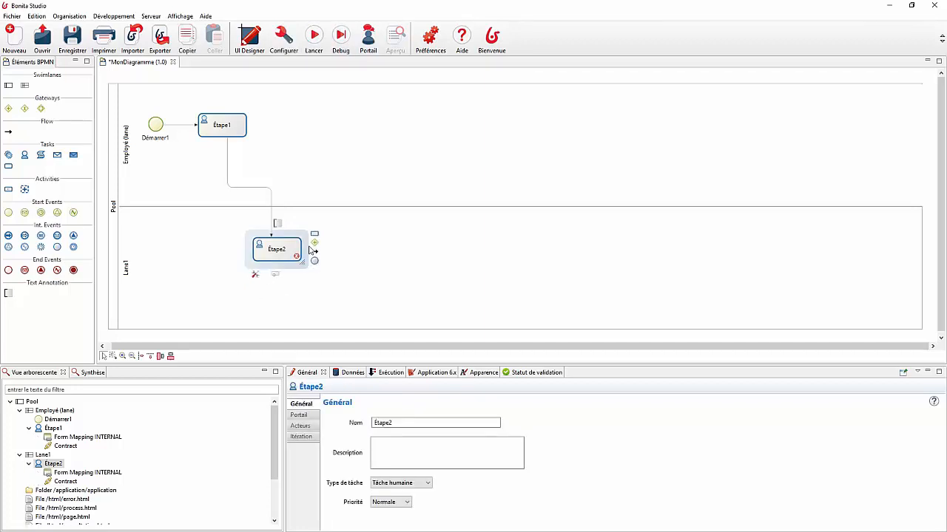
# Step: Append a service task after Étape2 in the lower lane, followed by an end event
pyautogui.moveTo(315, 234); pyautogui.dragTo(336, 237)
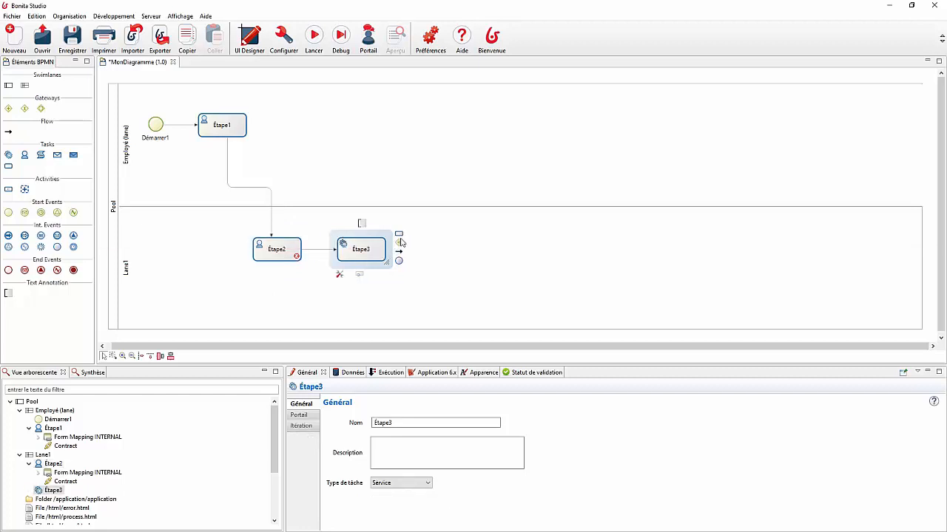
pyautogui.moveTo(400, 260); pyautogui.dragTo(463, 250)
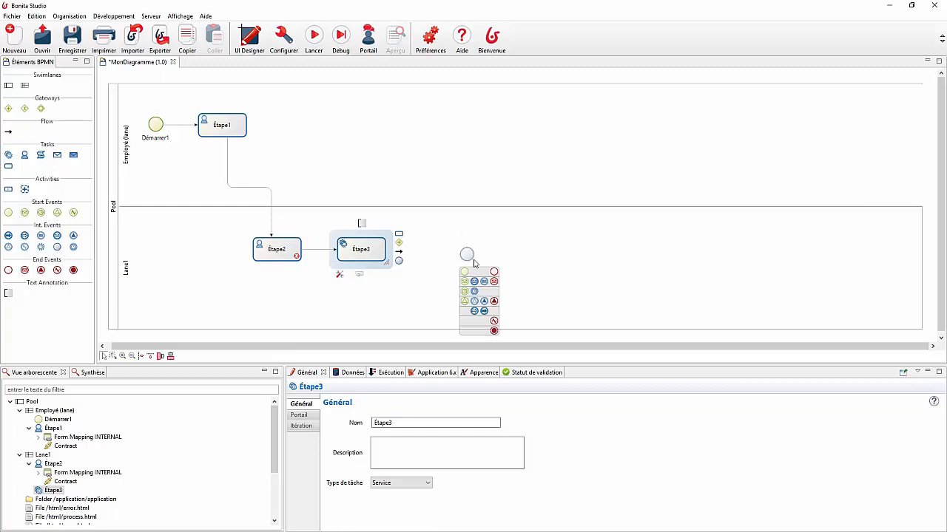
pyautogui.click(493, 274)
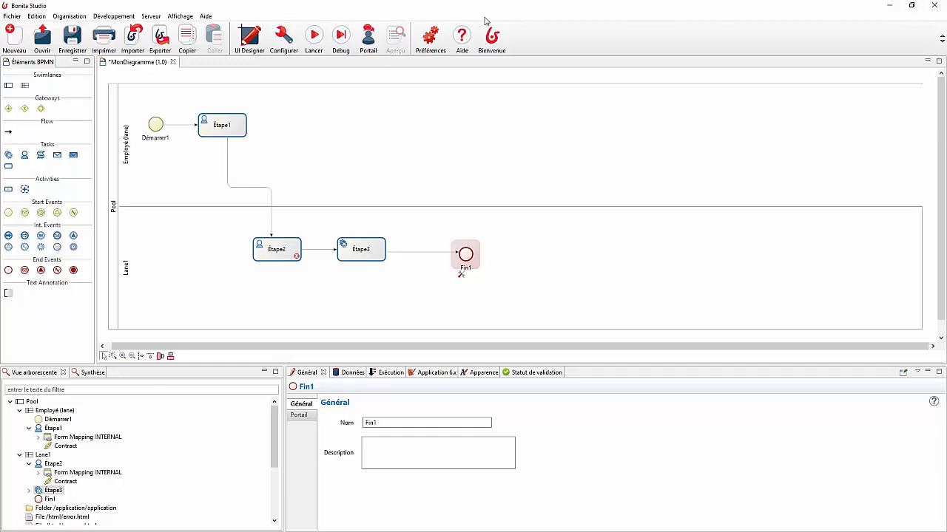
# Step: Save the diagram as MonDiagramme version 1.0, with the pool named Pool version 1.0
pyautogui.click(71, 37)
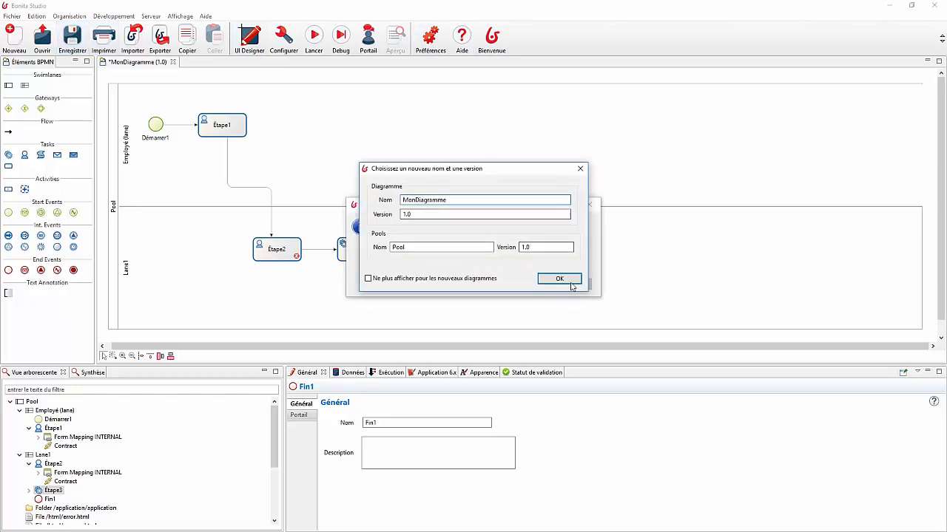
pyautogui.click(571, 284)
# Step: Set both the Studio language and the Bonita Portal language to English, and restart the Studio to apply them
pyautogui.click(431, 37)
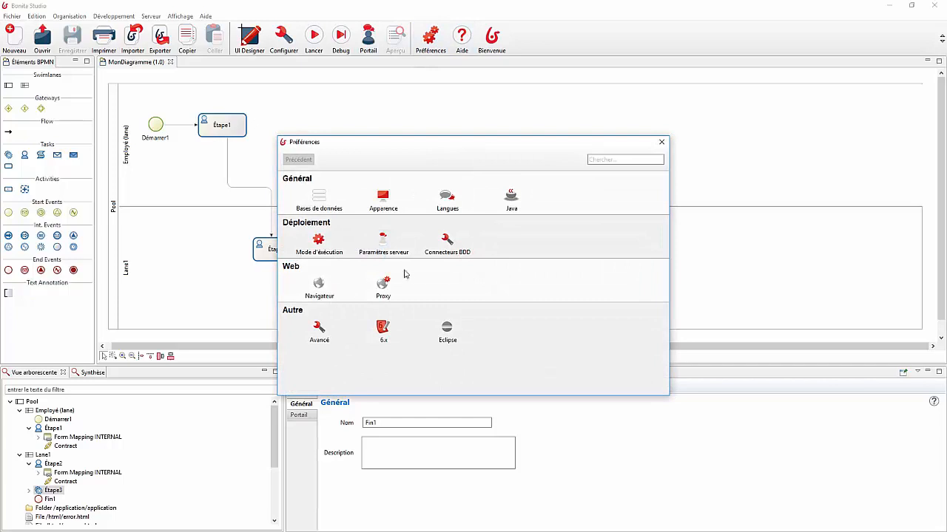
pyautogui.click(447, 197)
pyautogui.click(444, 207)
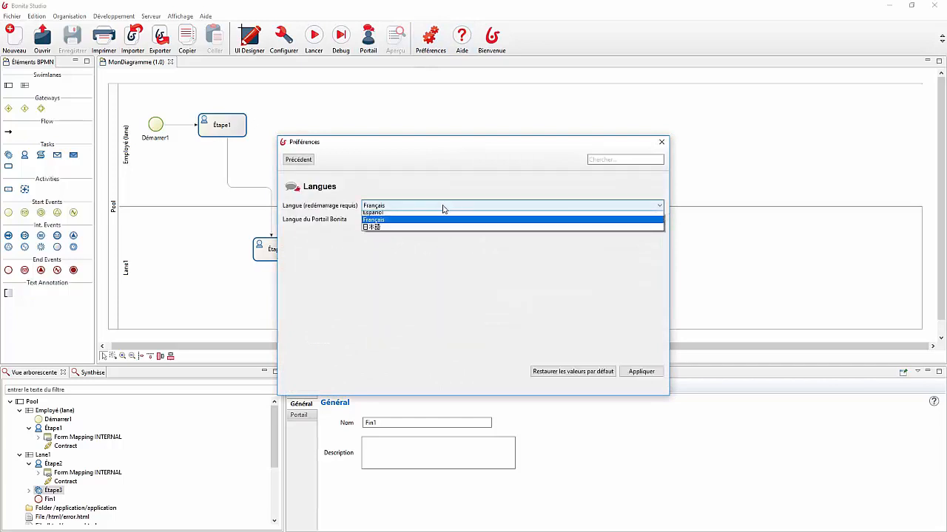
pyautogui.click(433, 215)
pyautogui.click(422, 219)
pyautogui.click(423, 230)
pyautogui.click(641, 371)
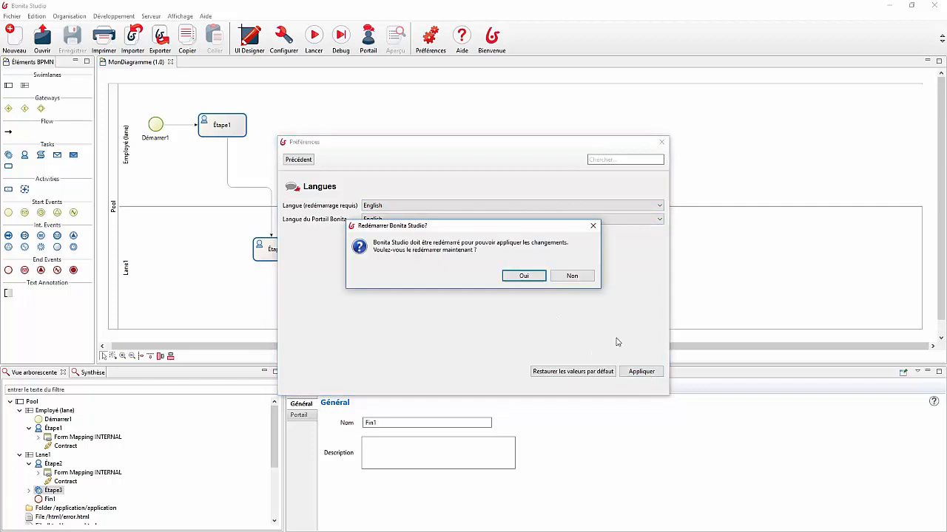
pyautogui.click(542, 280)
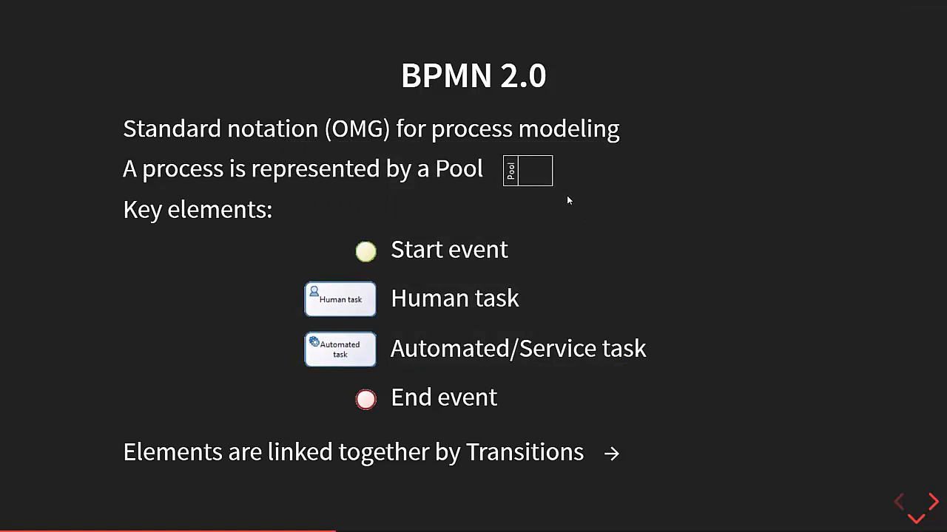
pyautogui.press('Down')
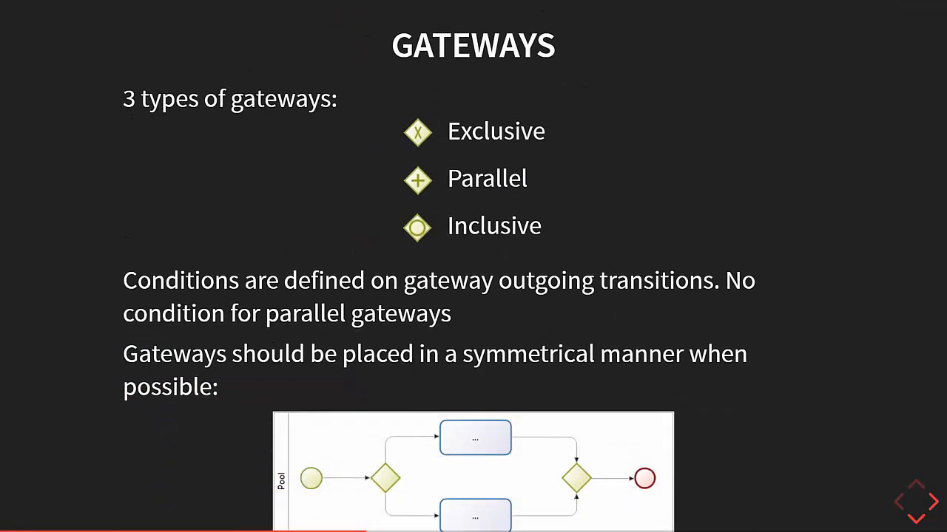
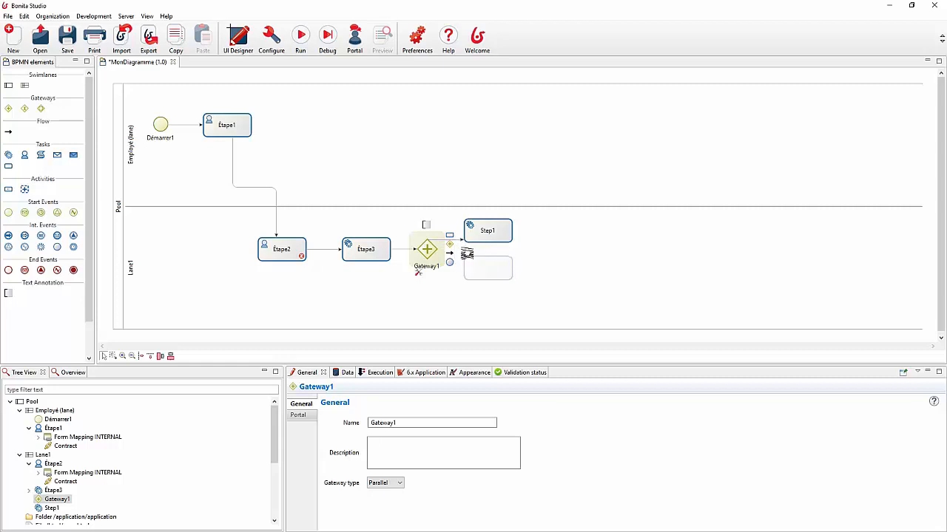
# Step: Complete the three service-task branches leaving the parallel Gateway1 and merge them all into a second parallel gateway
pyautogui.click(431, 249)
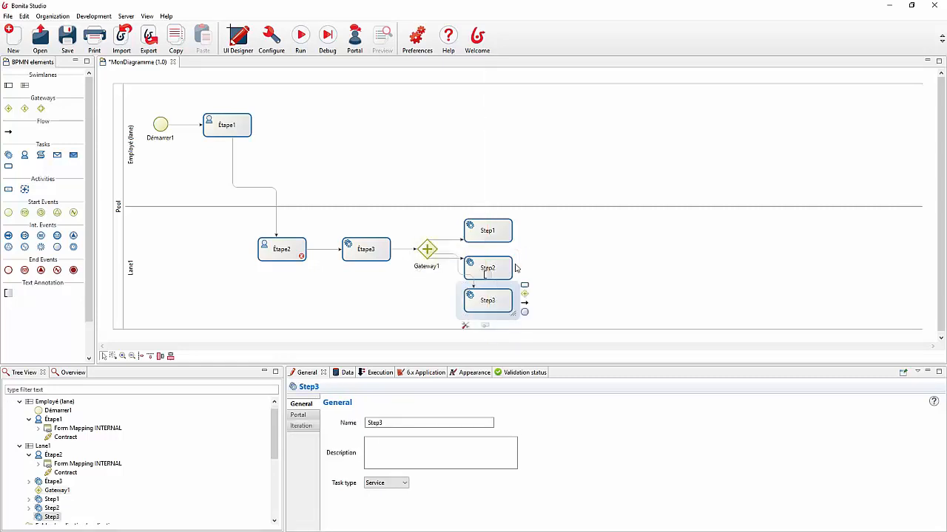
pyautogui.click(507, 235)
pyautogui.moveTo(524, 224); pyautogui.dragTo(545, 256)
pyautogui.click(515, 269)
pyautogui.click(507, 268)
pyautogui.click(509, 294)
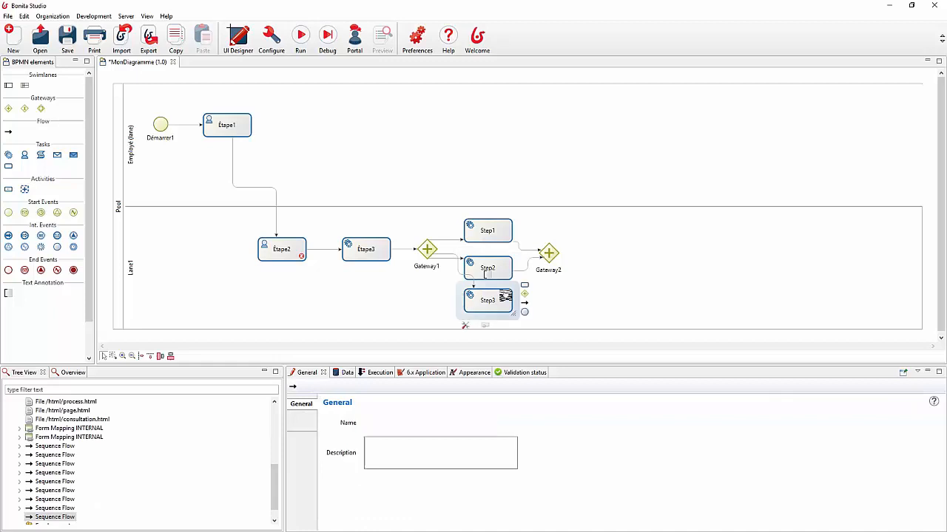
pyautogui.moveTo(525, 303); pyautogui.dragTo(550, 262)
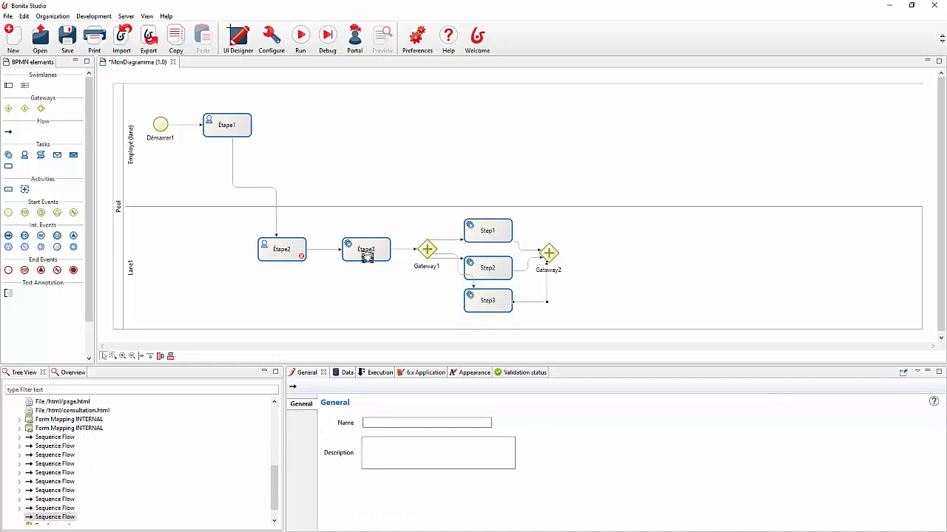
# Step: Reroute the transition from Gateway1 to Step3 so it runs straight down from the gateway and enters the task from its side
pyautogui.click(461, 276)
pyautogui.moveTo(461, 276); pyautogui.dragTo(426, 294)
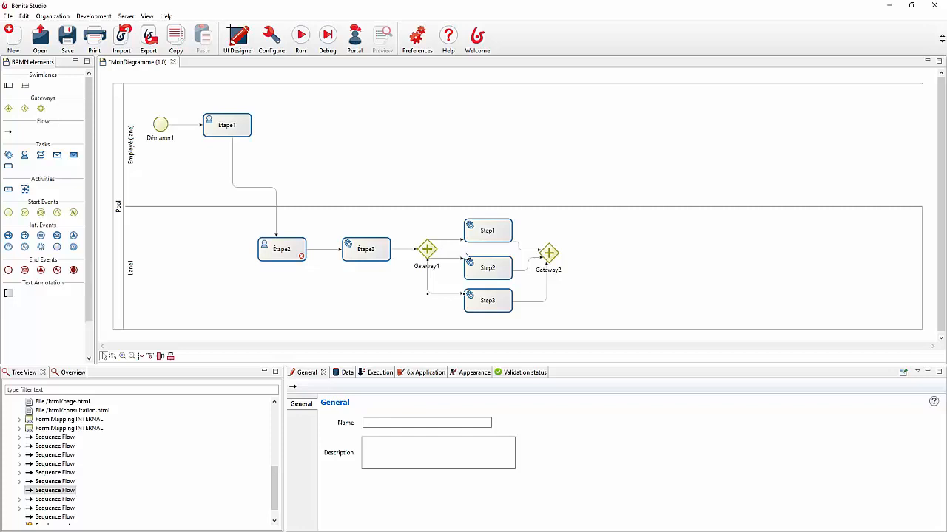
# Step: Append a service task after Gateway2, followed by an end event
pyautogui.click(545, 257)
pyautogui.moveTo(572, 240); pyautogui.dragTo(675, 250)
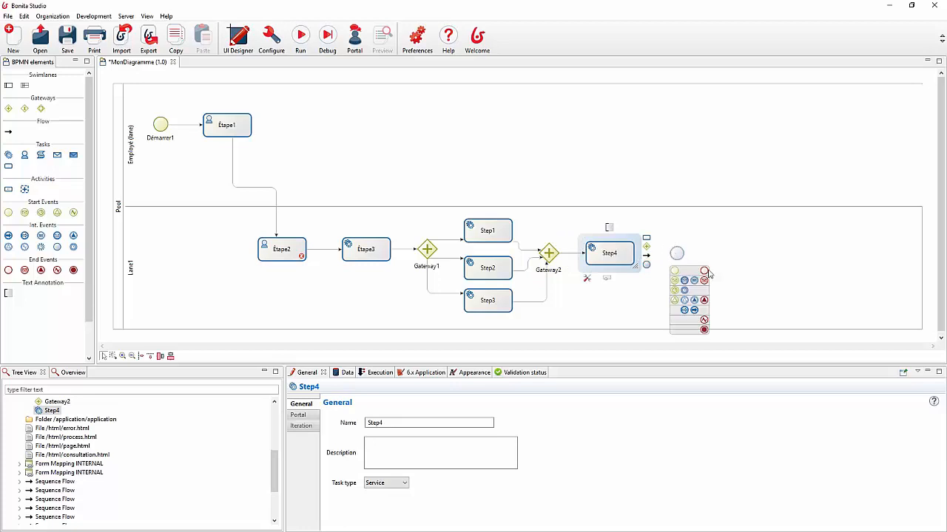
pyautogui.click(705, 272)
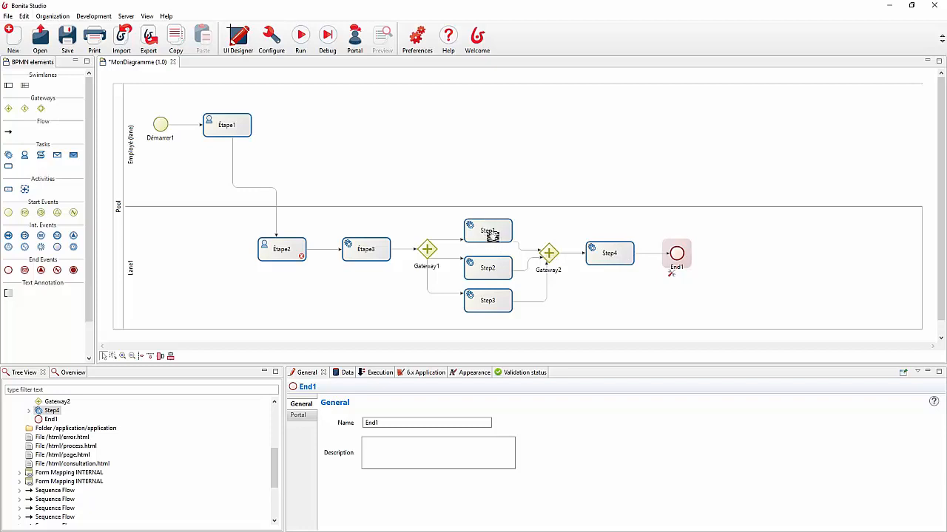
# Step: Change the type of the Step2 task in the middle parallel branch to human task
pyautogui.click(482, 274)
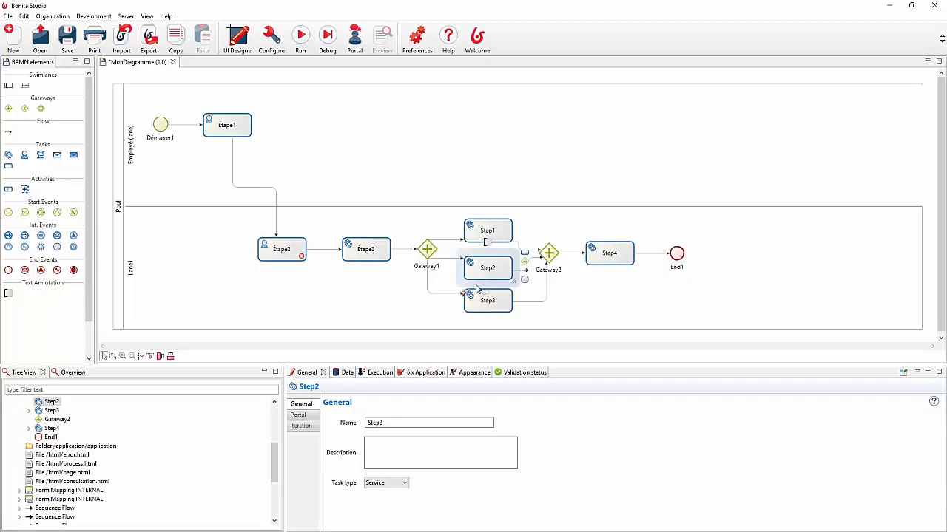
pyautogui.click(467, 295)
pyautogui.click(512, 296)
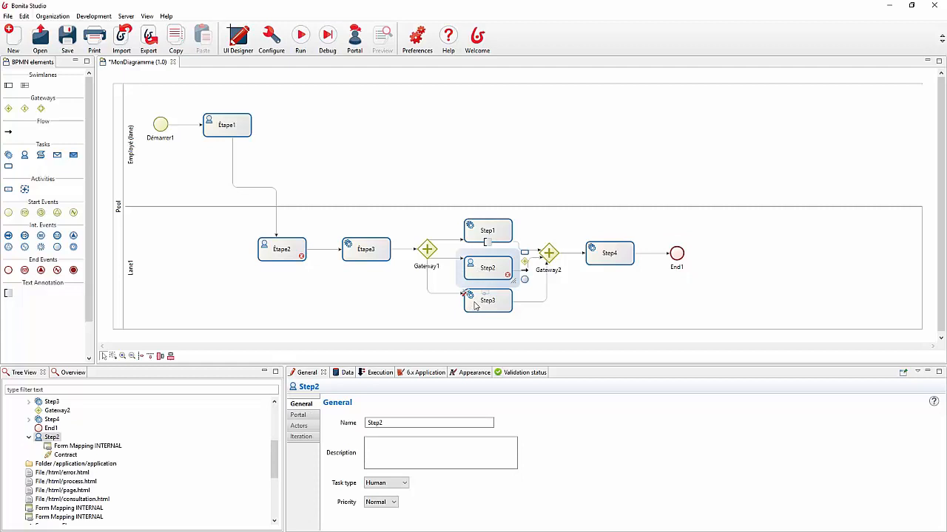
pyautogui.click(595, 309)
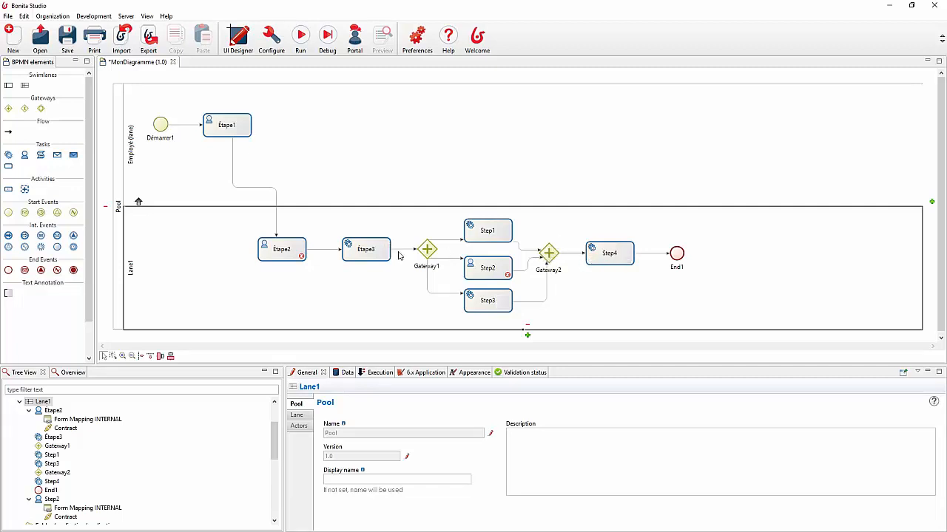
# Step: Change the type of both gateways around the three branches, Gateway1 and Gateway2, to exclusive
pyautogui.click(421, 252)
pyautogui.click(419, 273)
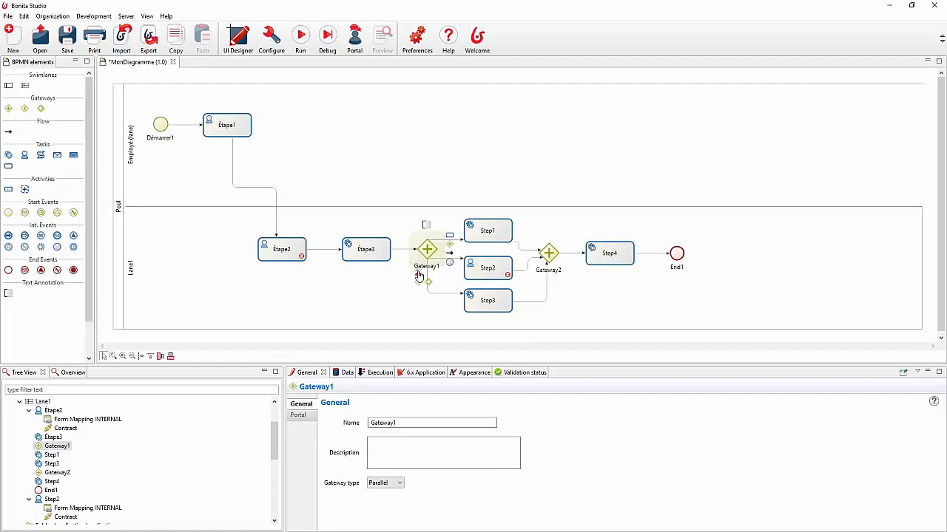
pyautogui.click(420, 283)
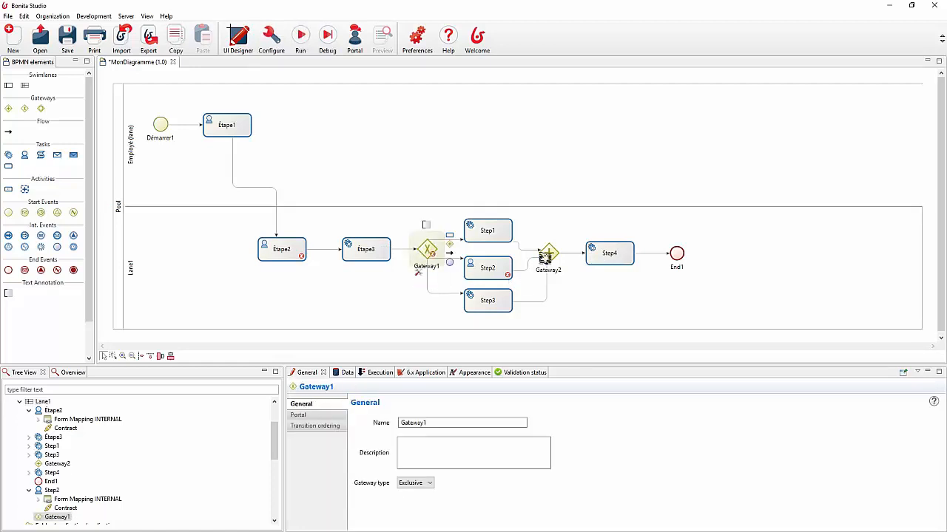
pyautogui.click(546, 255)
pyautogui.click(541, 287)
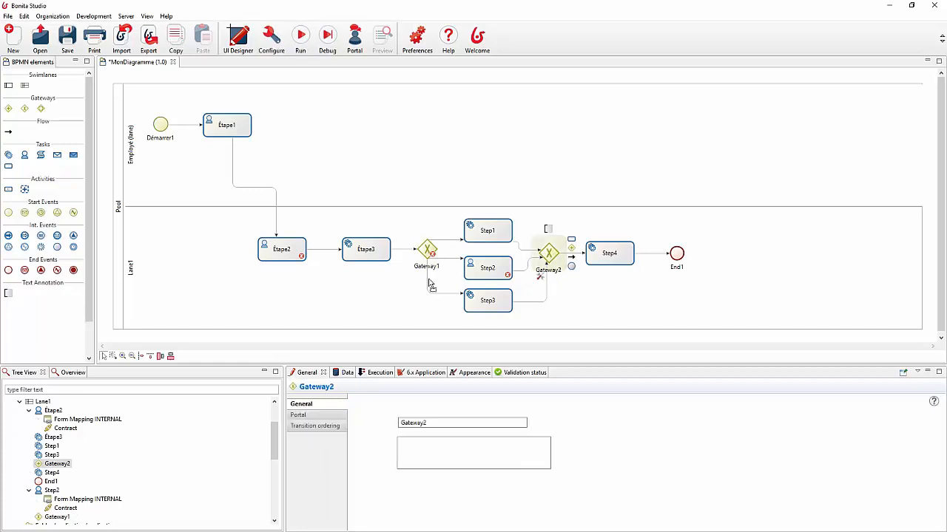
pyautogui.moveTo(434, 258)
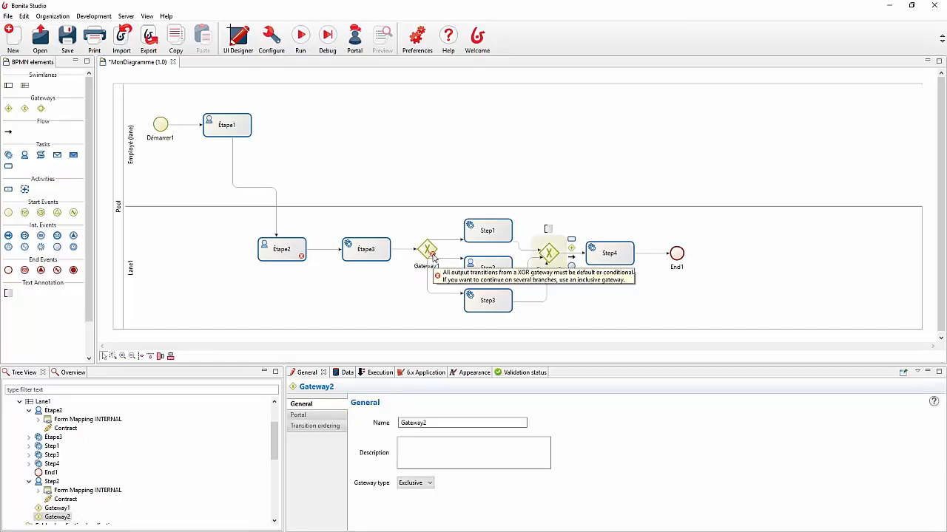
# Step: Set the condition of the transition from Gateway1 to Step1 to the expression true
pyautogui.click(443, 244)
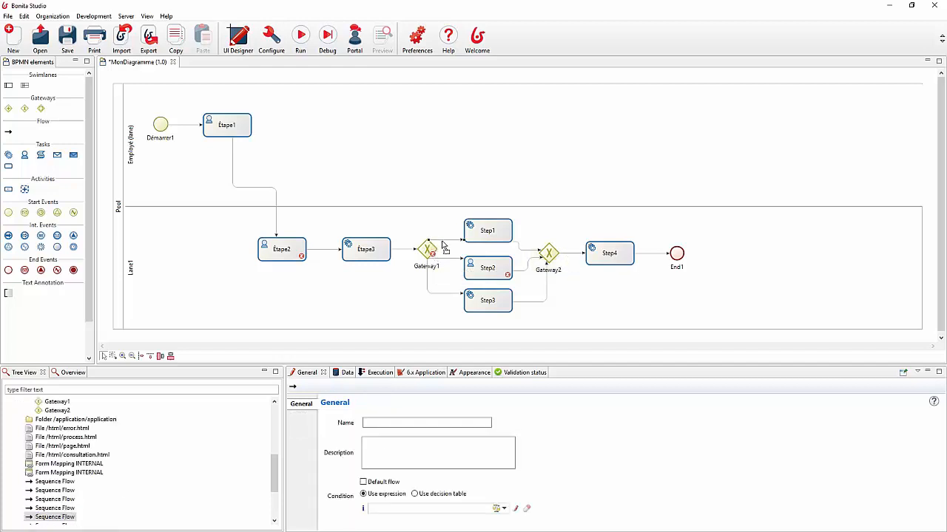
pyautogui.click(426, 249)
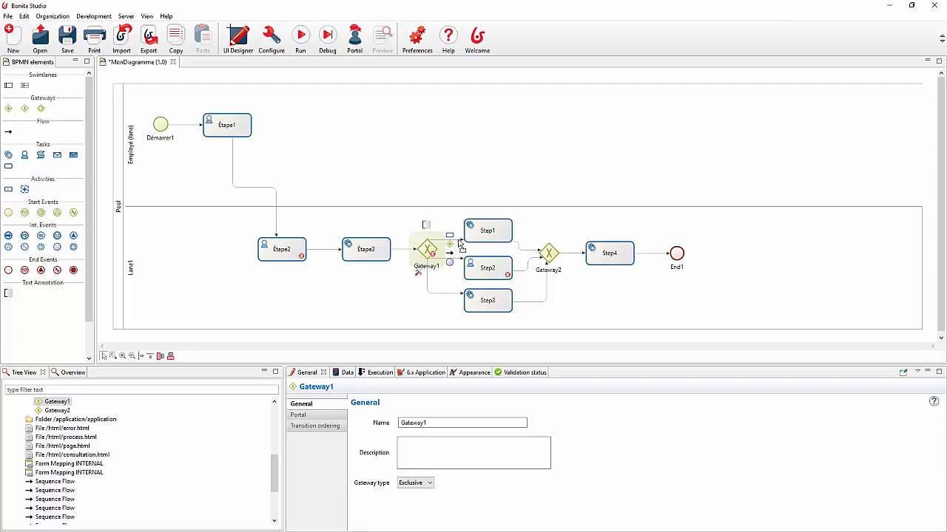
pyautogui.click(460, 238)
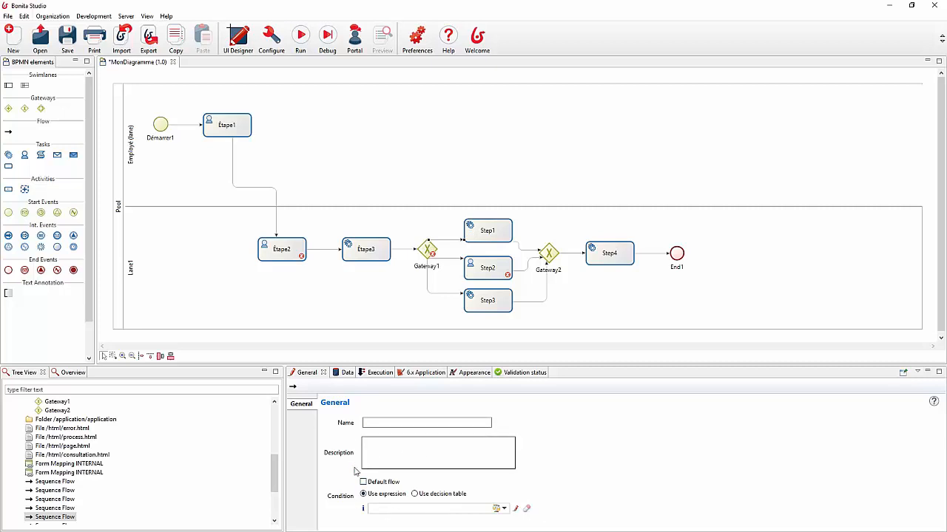
pyautogui.click(390, 509)
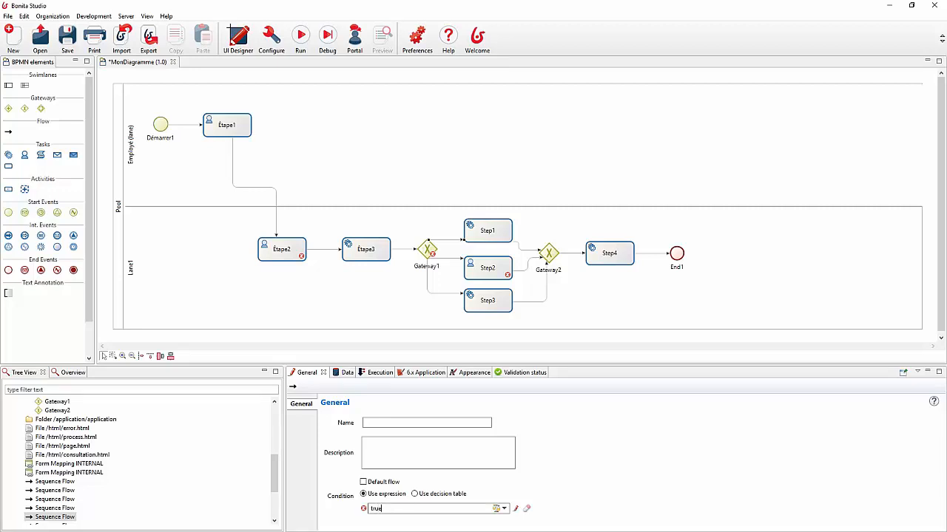
# Step: Set the condition of the transition from Gateway1 to Step2 to the expression false
pyautogui.click(456, 259)
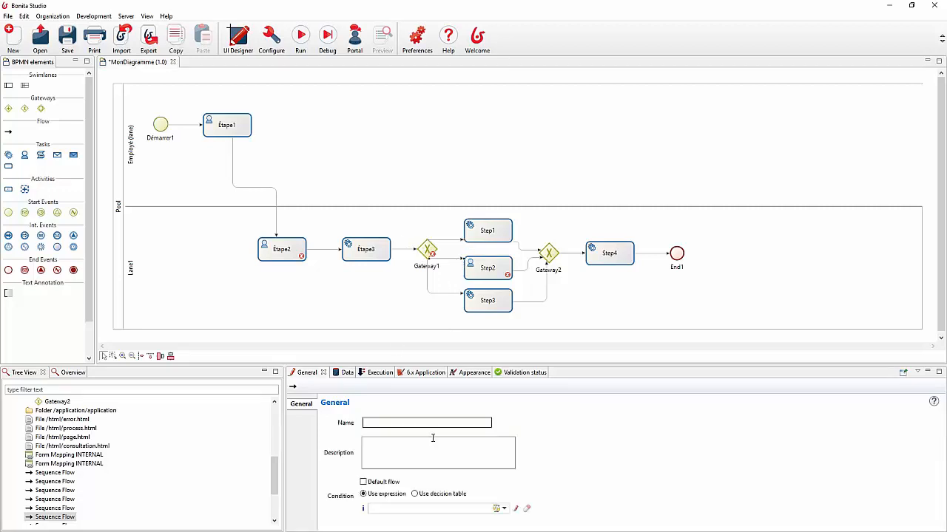
pyautogui.click(423, 508)
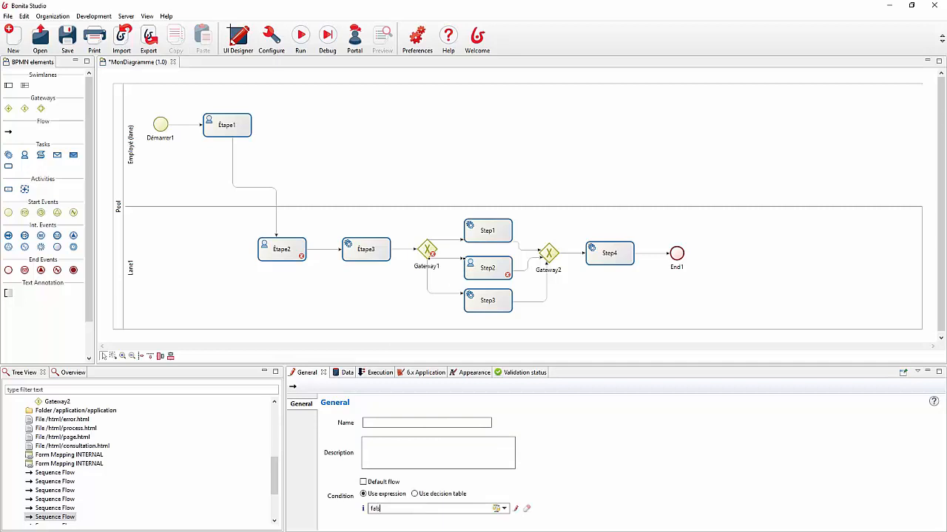
pyautogui.write('false')
# Step: Mark the transition from Gateway1 to Step3 as the default flow
pyautogui.click(428, 294)
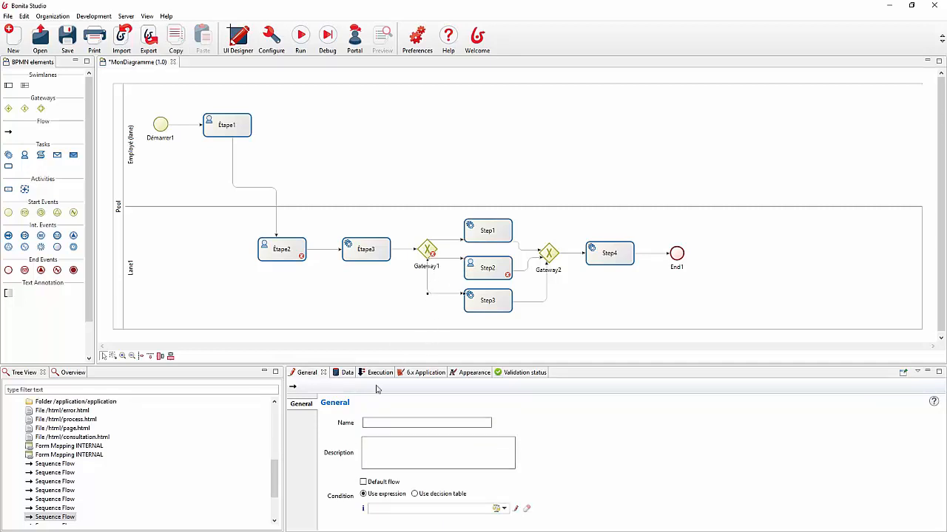
pyautogui.click(384, 485)
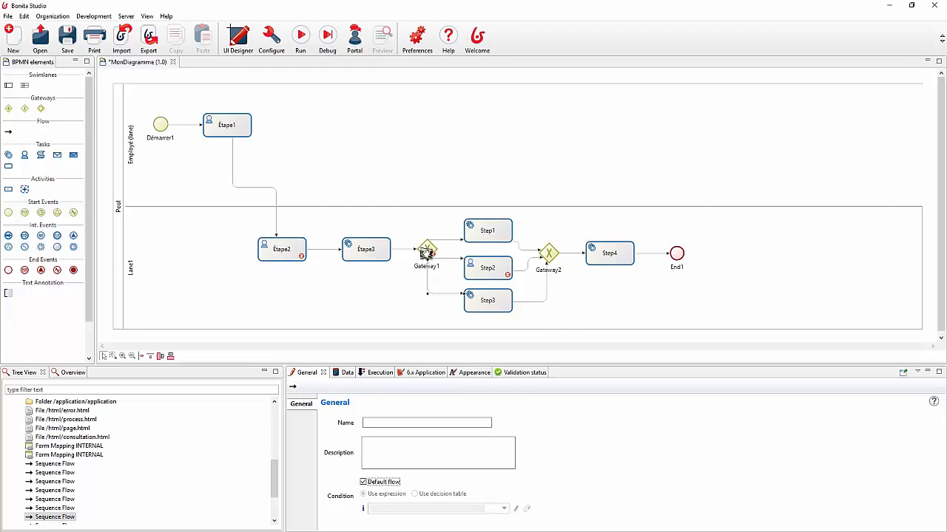
pyautogui.click(426, 253)
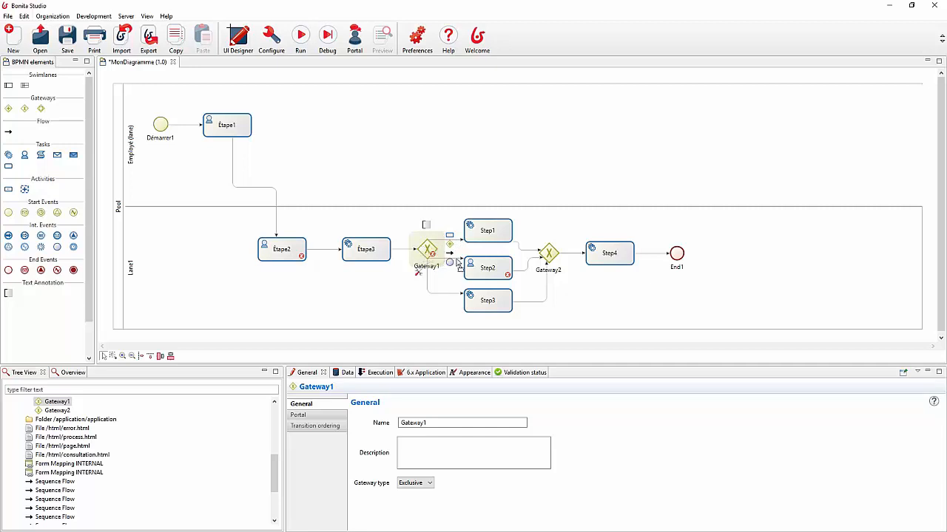
pyautogui.click(431, 294)
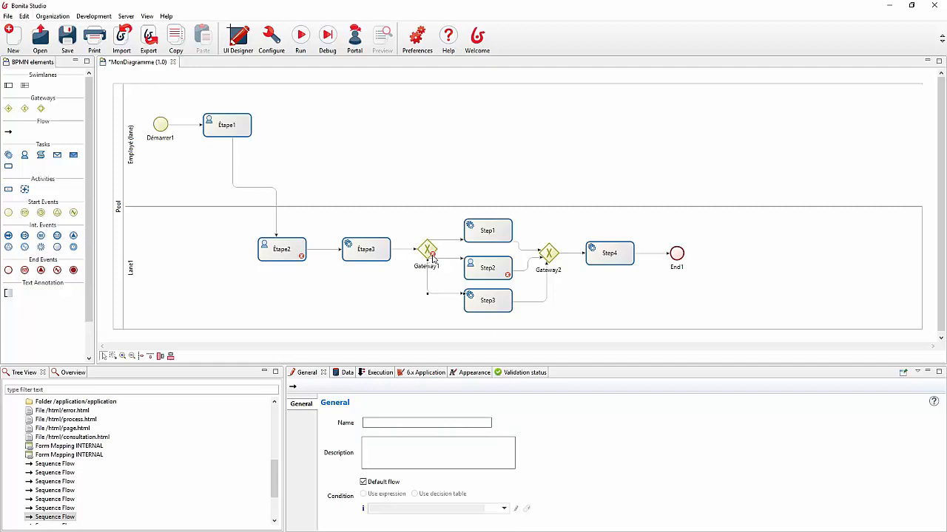
# Step: Refresh the diagram's validation status and check Gateway1 and its transition to Step1
pyautogui.moveTo(434, 260)
pyautogui.click(521, 373)
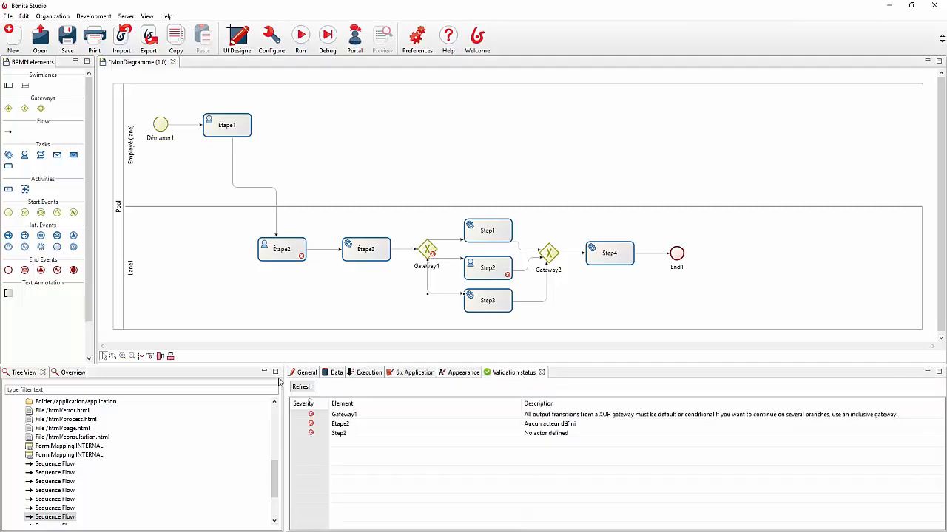
pyautogui.click(301, 387)
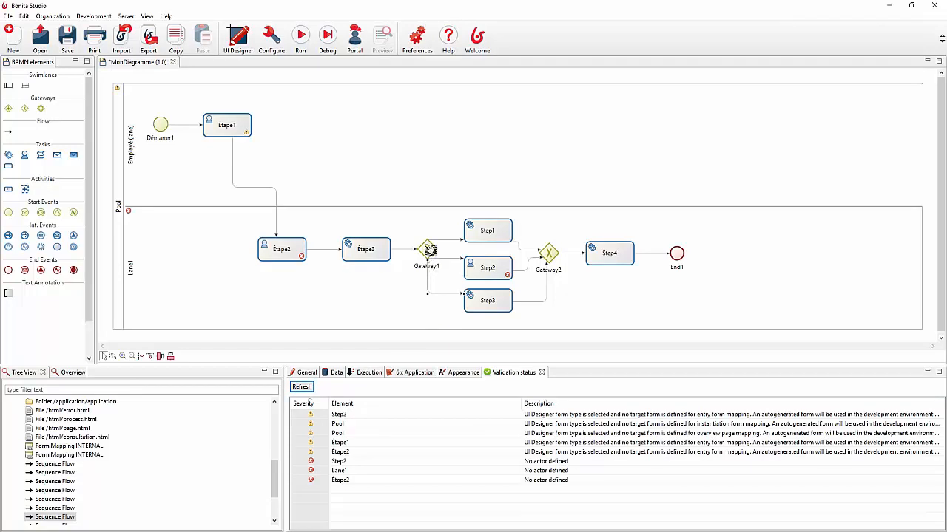
pyautogui.click(429, 250)
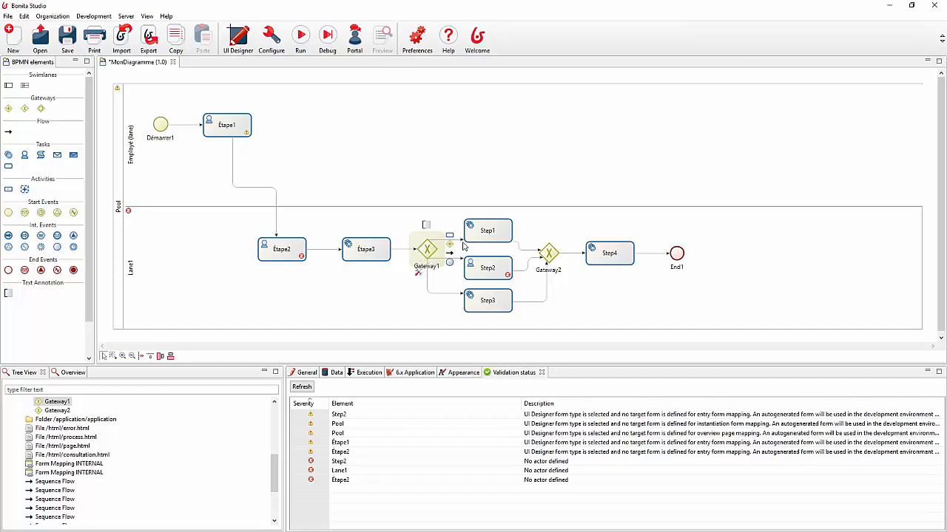
pyautogui.click(460, 241)
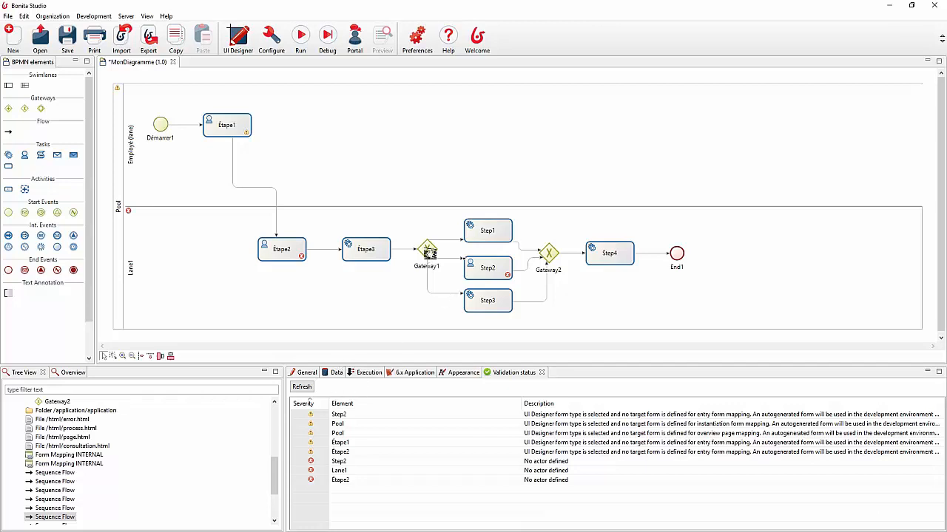
# Step: Convert Gateway1 and Gateway2 into inclusive gateways
pyautogui.click(428, 255)
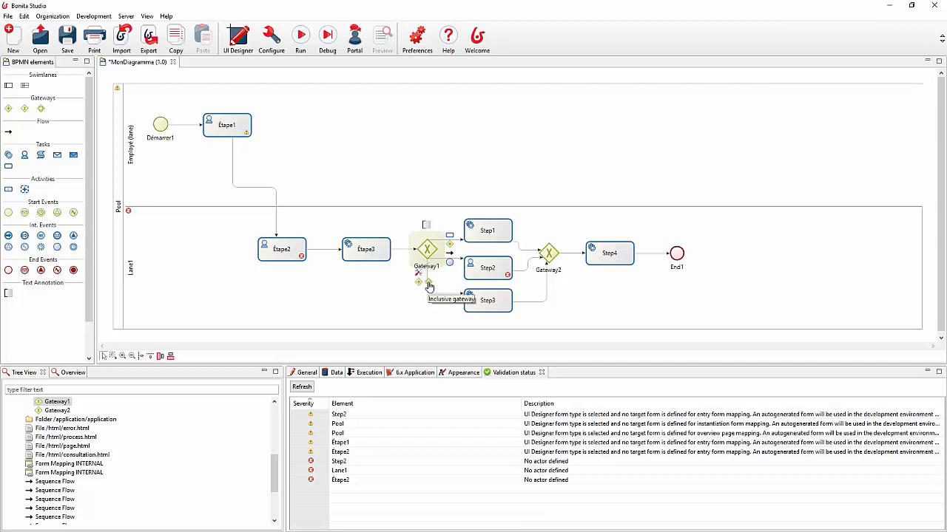
pyautogui.click(429, 285)
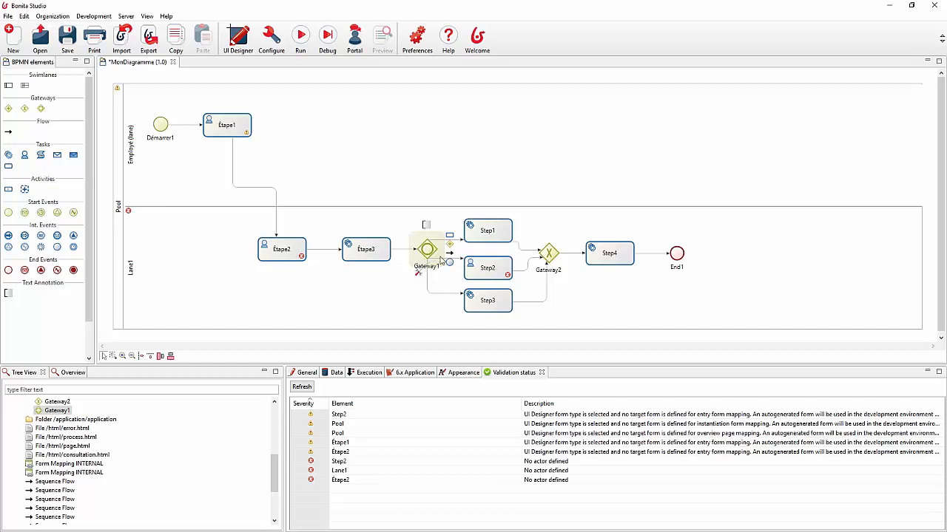
pyautogui.click(551, 255)
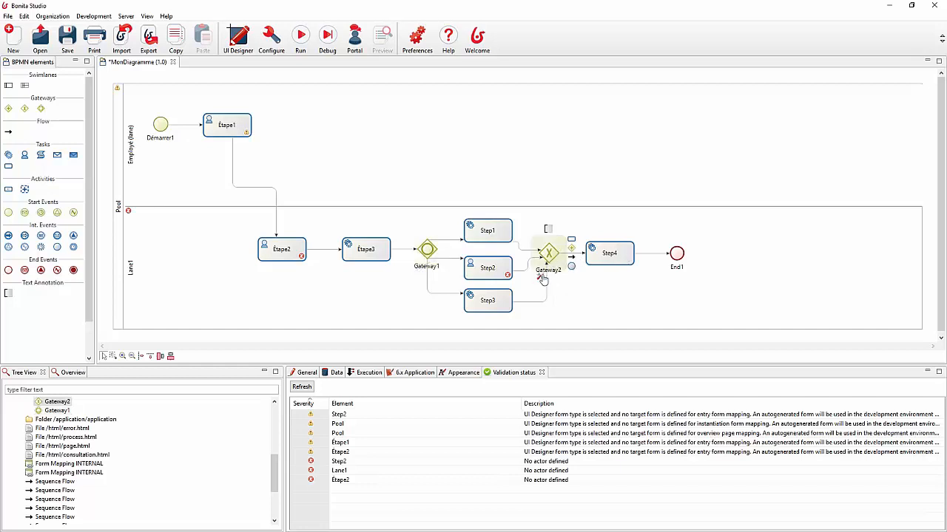
pyautogui.click(548, 290)
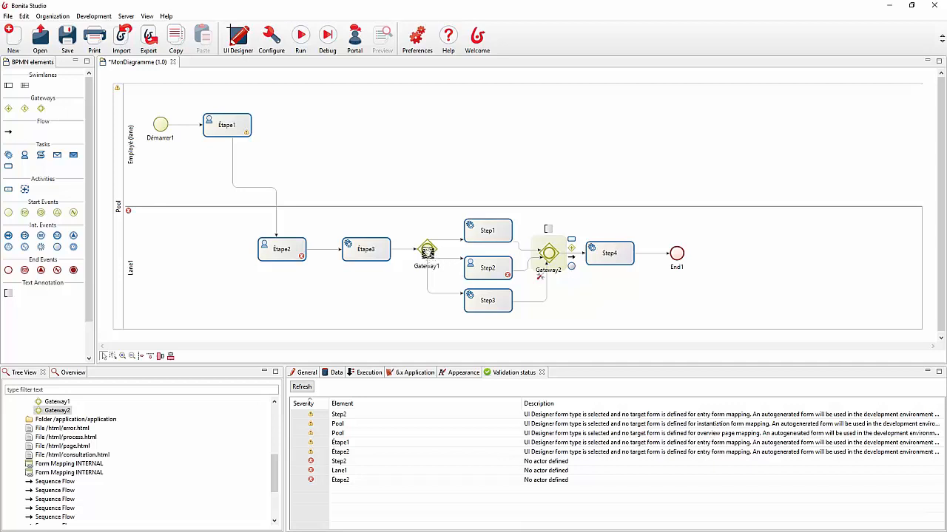
# Step: Change the type of Gateway1 back to exclusive
pyautogui.click(424, 251)
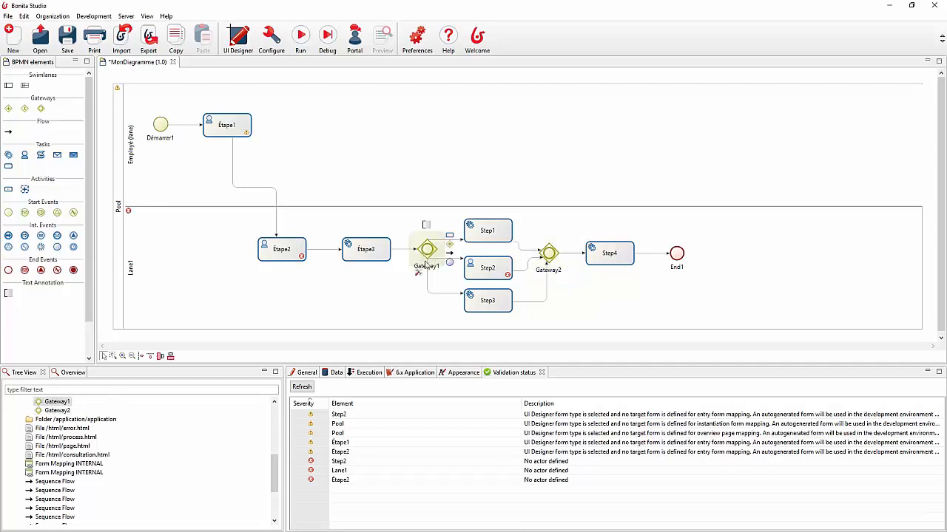
pyautogui.click(419, 275)
pyautogui.click(420, 284)
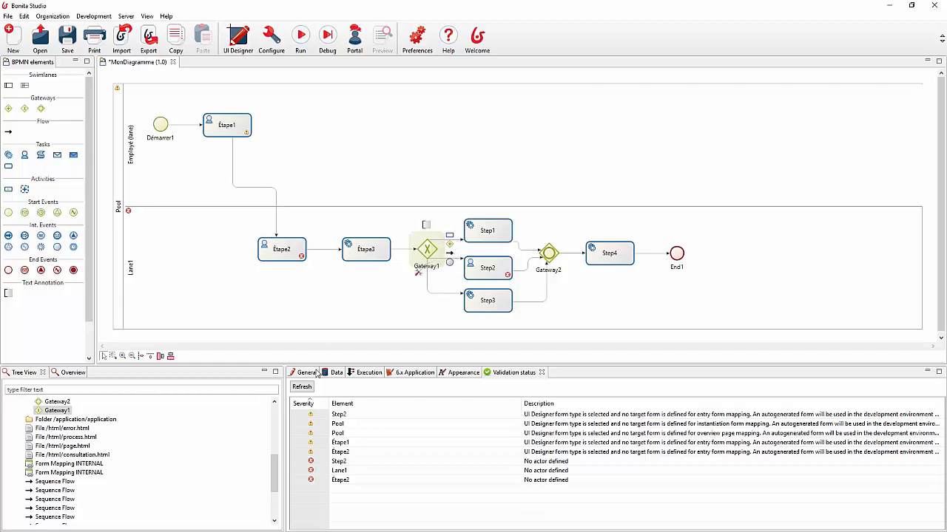
# Step: Move the Step2 transition ahead of Step1 in the transition ordering of Gateway1
pyautogui.click(309, 373)
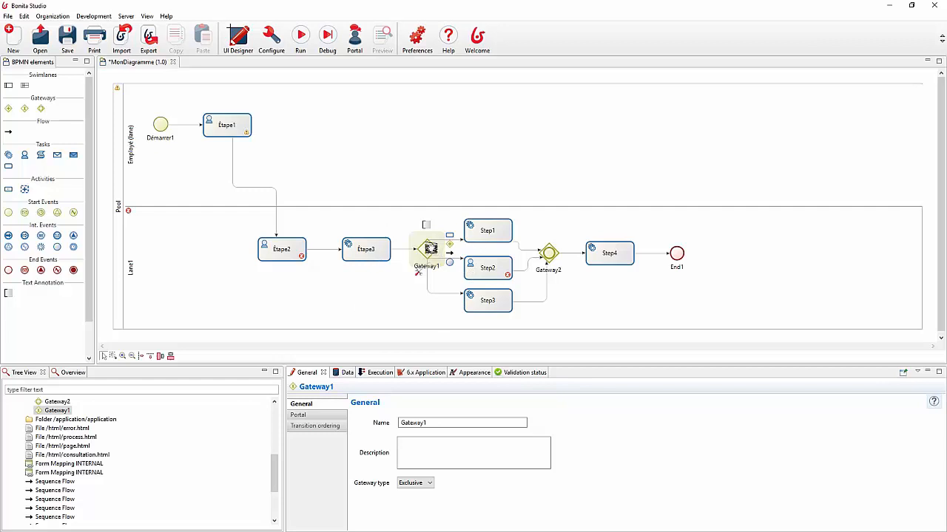
pyautogui.click(310, 430)
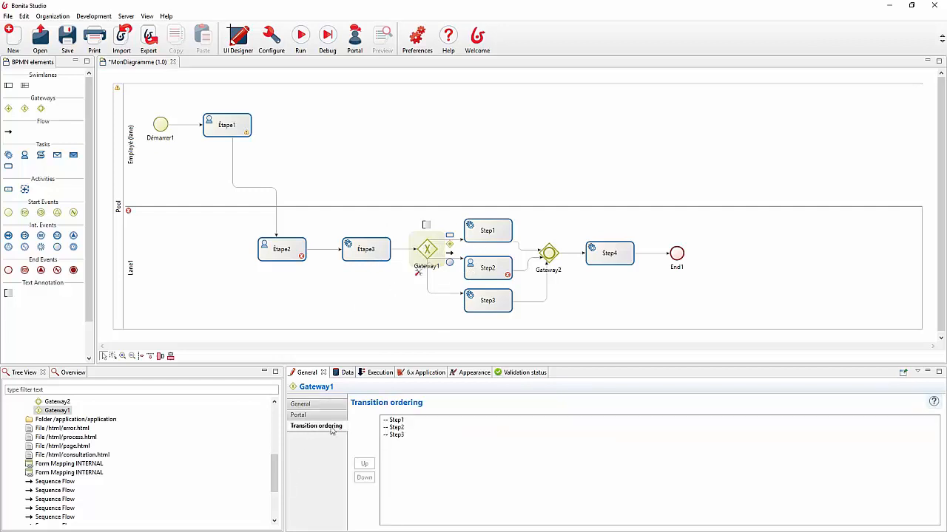
pyautogui.click(397, 429)
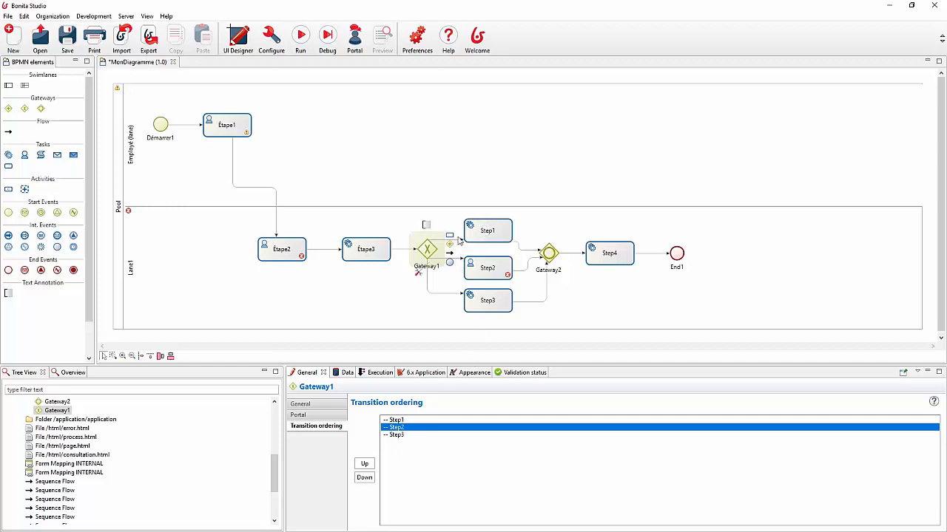
pyautogui.click(364, 463)
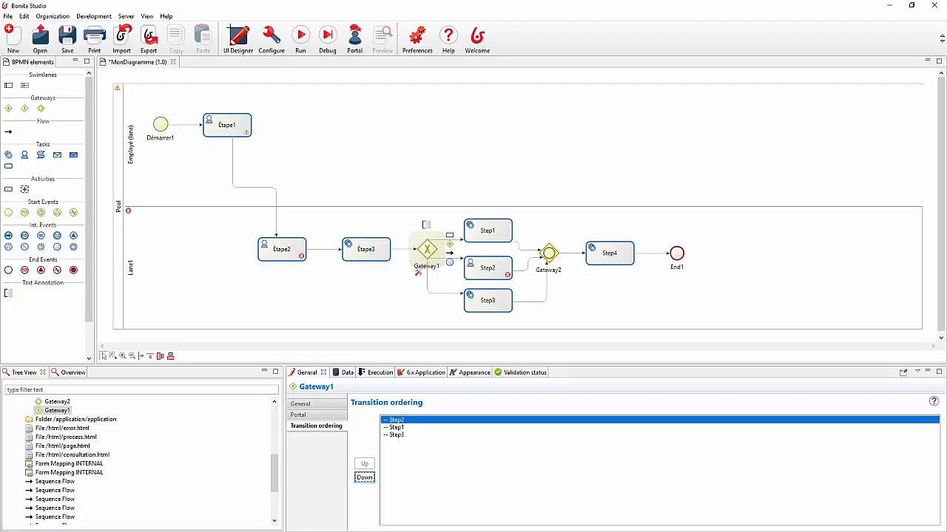
# Step: Examine the import options for other file formats, including BPMN 2.0, and close the dialog without importing anything
pyautogui.click(9, 15)
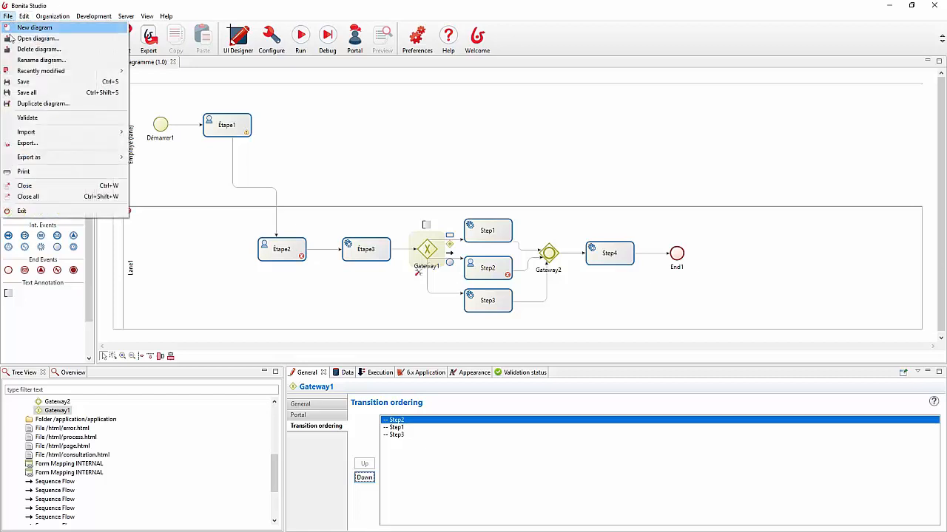
pyautogui.moveTo(28, 132)
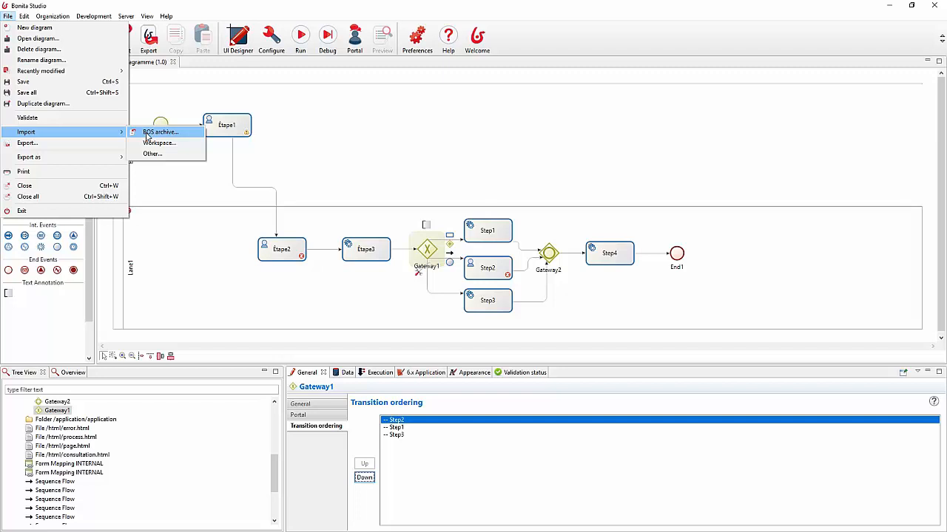
pyautogui.click(150, 154)
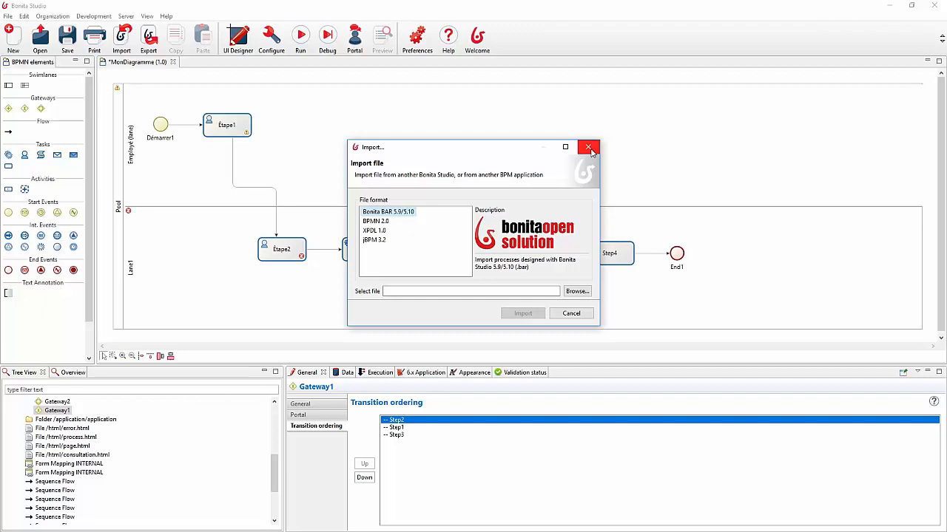
pyautogui.click(376, 221)
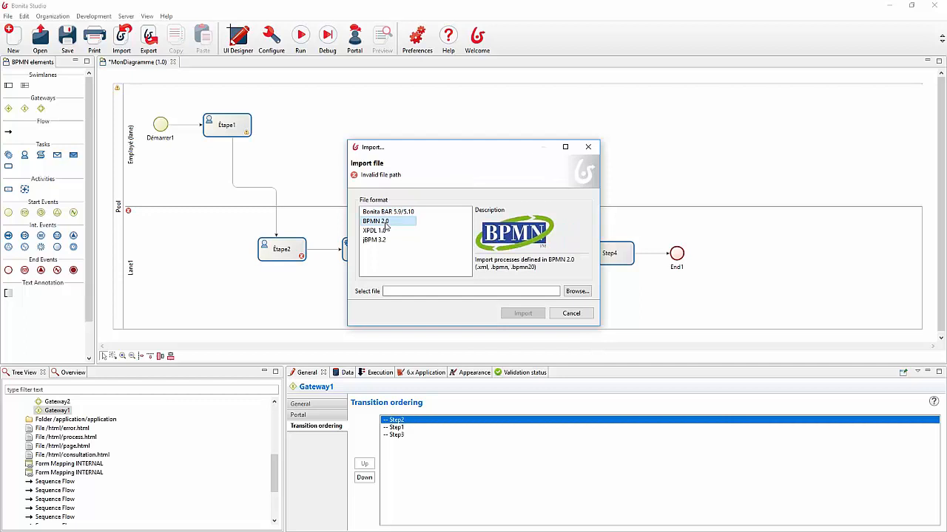
pyautogui.click(534, 291)
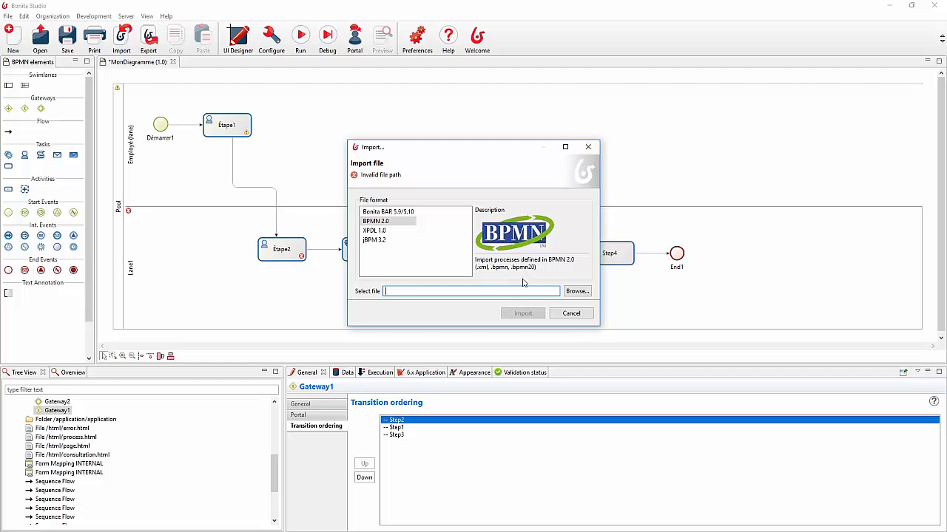
pyautogui.click(588, 146)
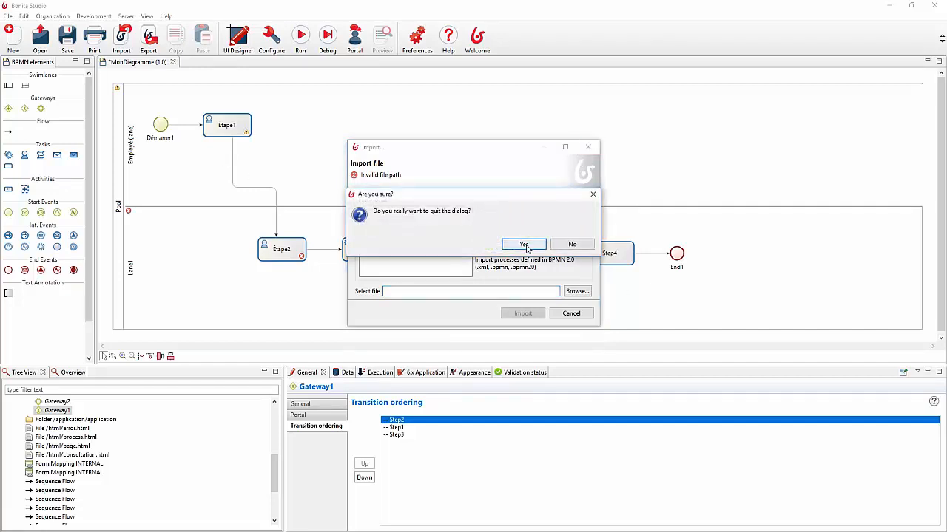
pyautogui.click(524, 245)
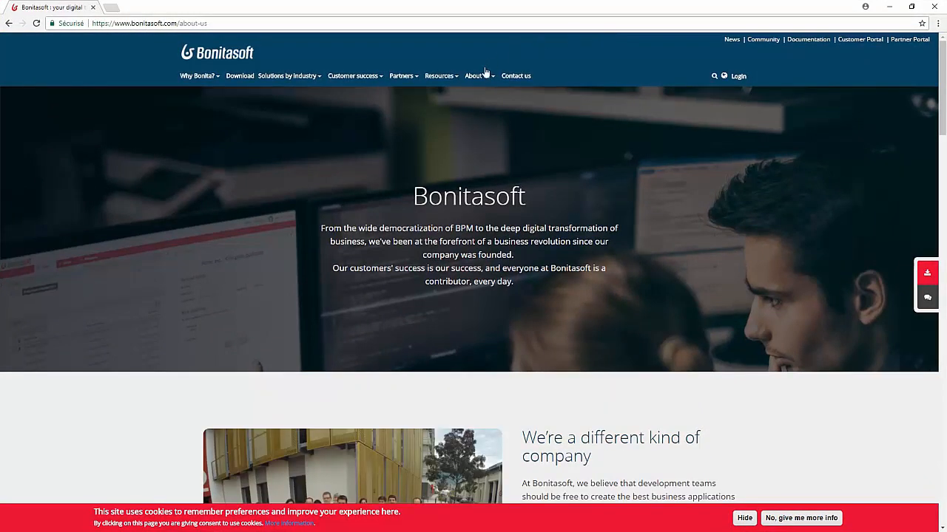
# Step: View the Bonitasoft contact page and open the forum on the Bonita Community site
pyautogui.click(523, 77)
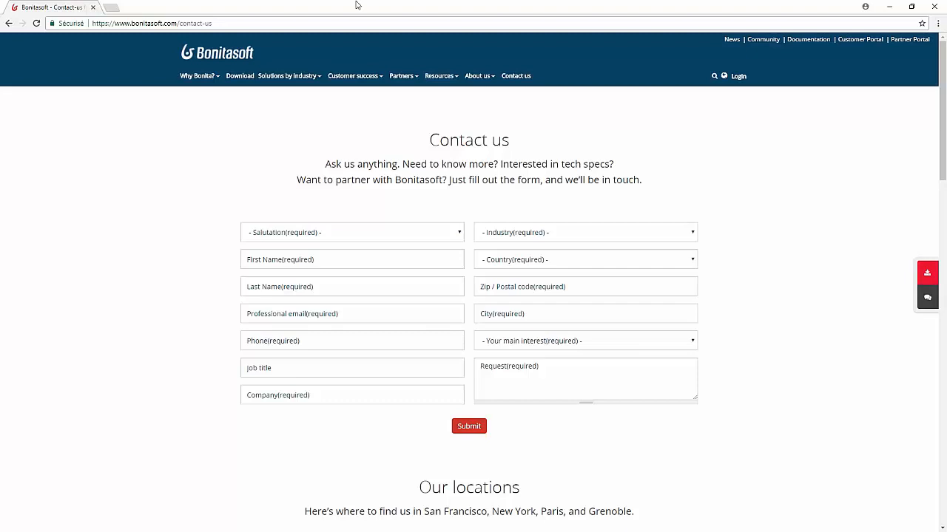
pyautogui.click(766, 39)
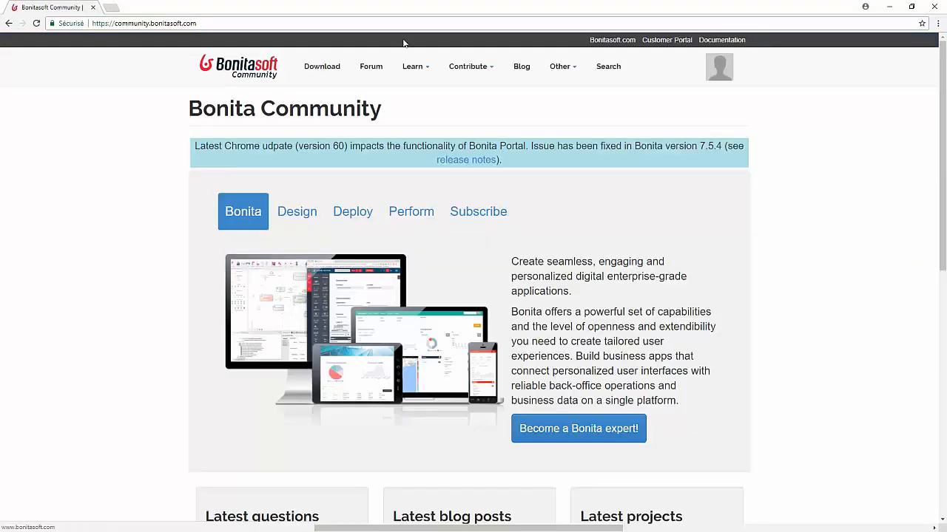
pyautogui.click(370, 66)
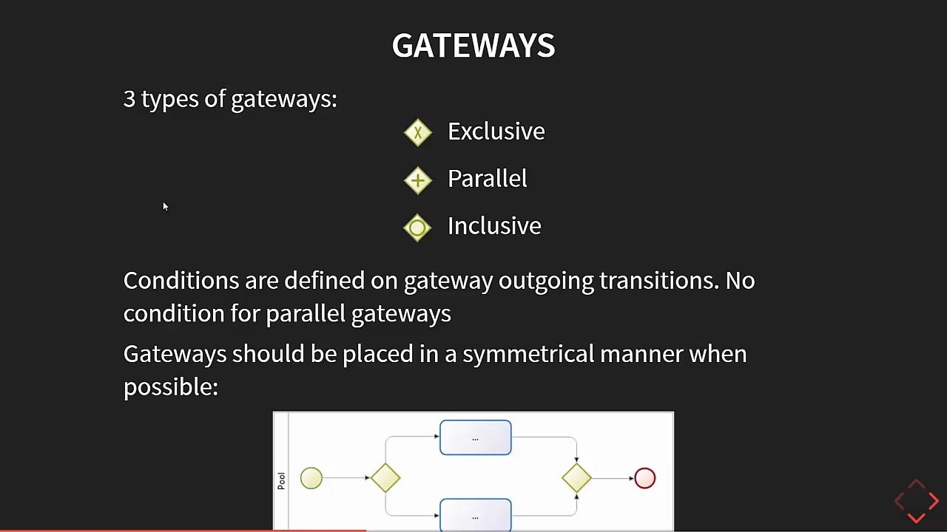
pyautogui.press('Down')
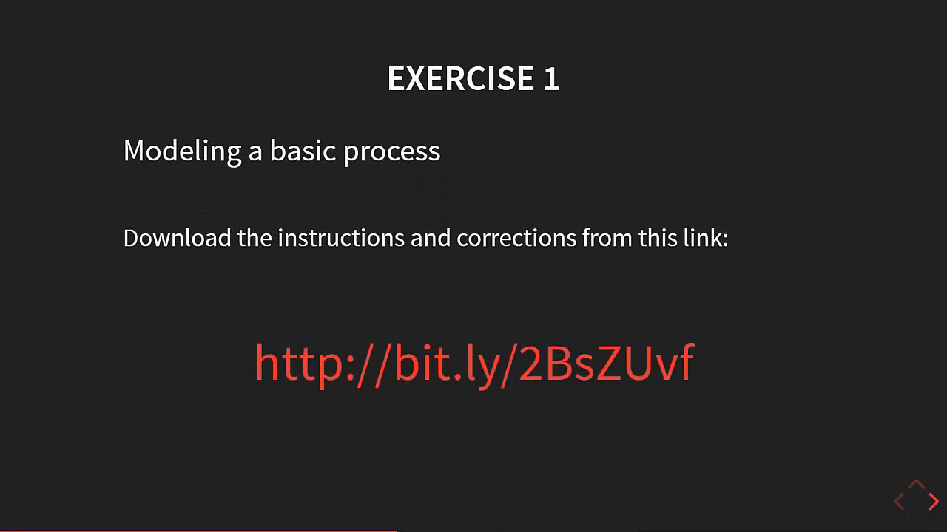
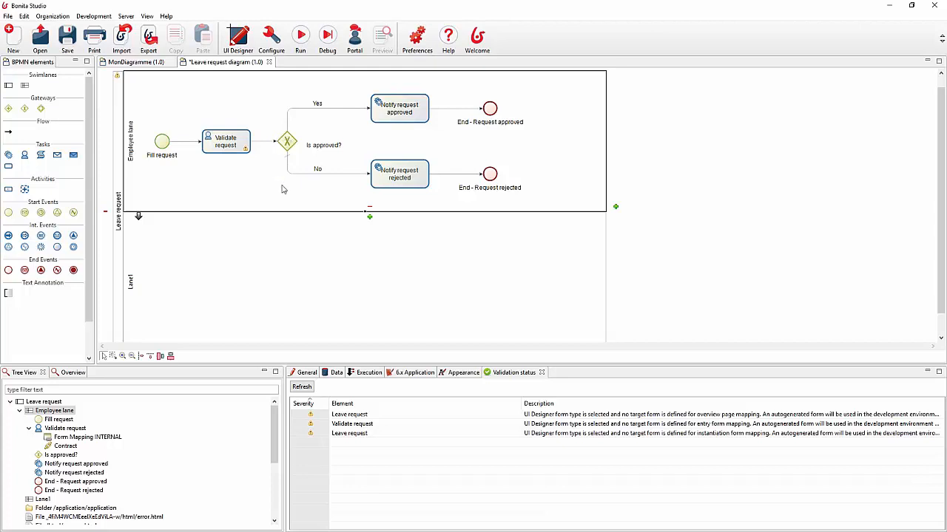
# Step: Examine the default flow and condition settings of the No and Yes transitions leaving the "Is approved?" gateway in Bonita Studio
pyautogui.click(287, 143)
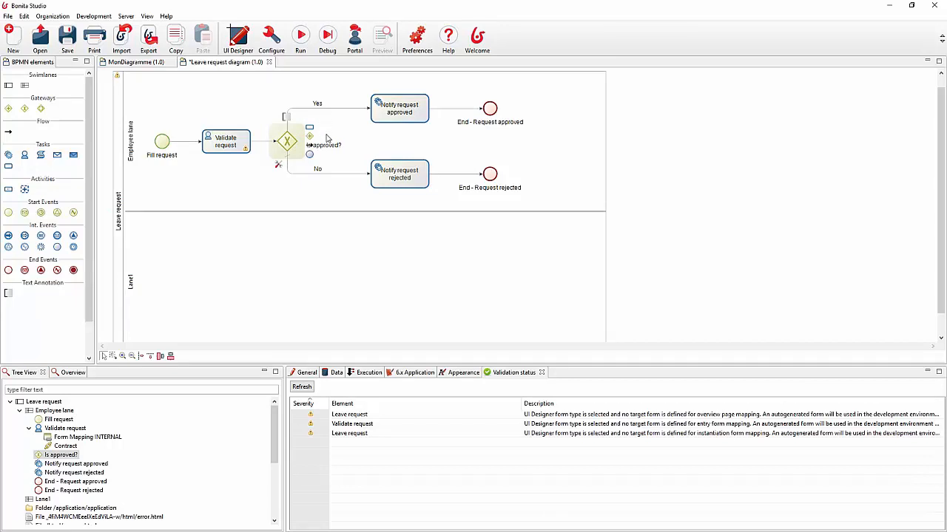
pyautogui.click(324, 176)
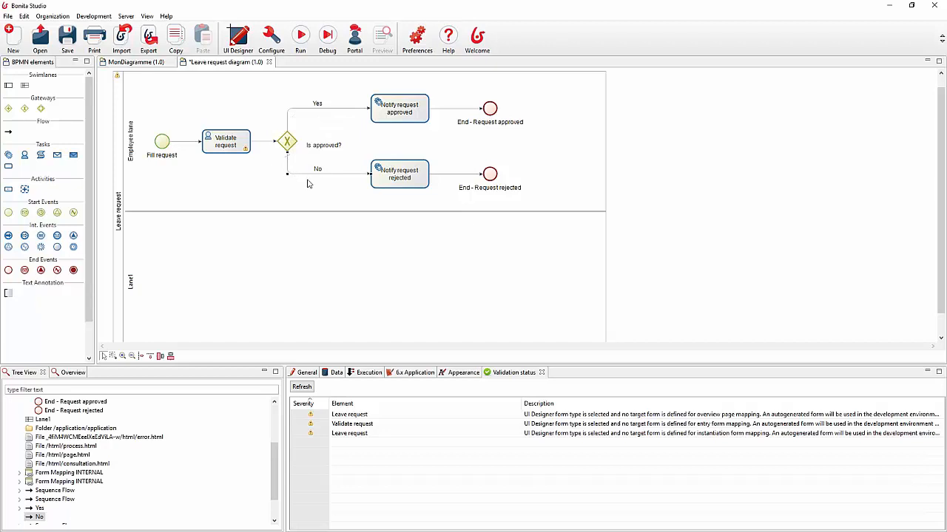
pyautogui.click(303, 372)
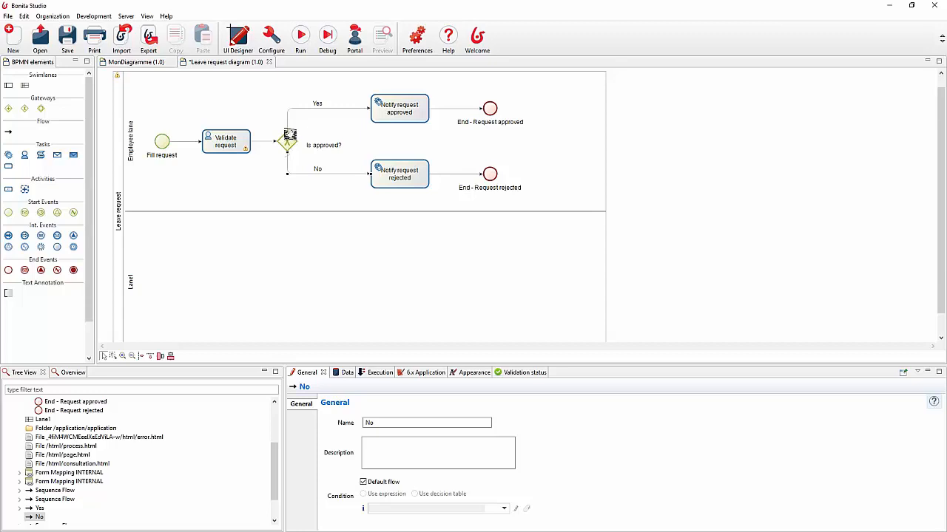
pyautogui.click(288, 131)
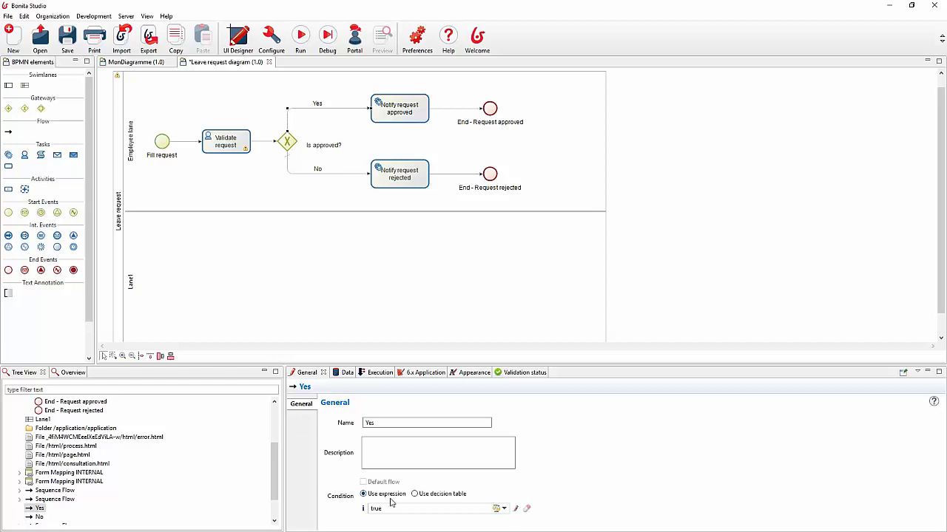
pyautogui.click(386, 509)
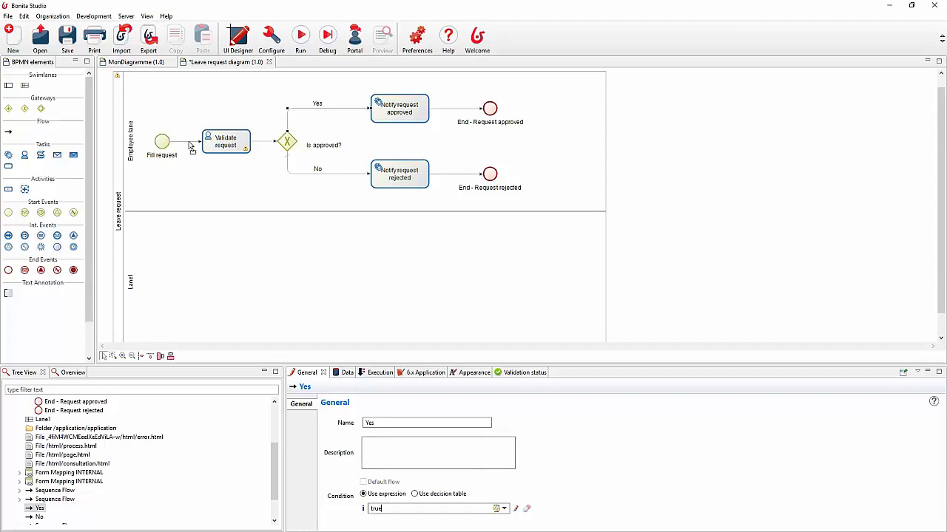
# Step: Delete the empty Lane1 from the Leave request pool and save the diagram
pyautogui.click(158, 237)
pyautogui.press('Delete')
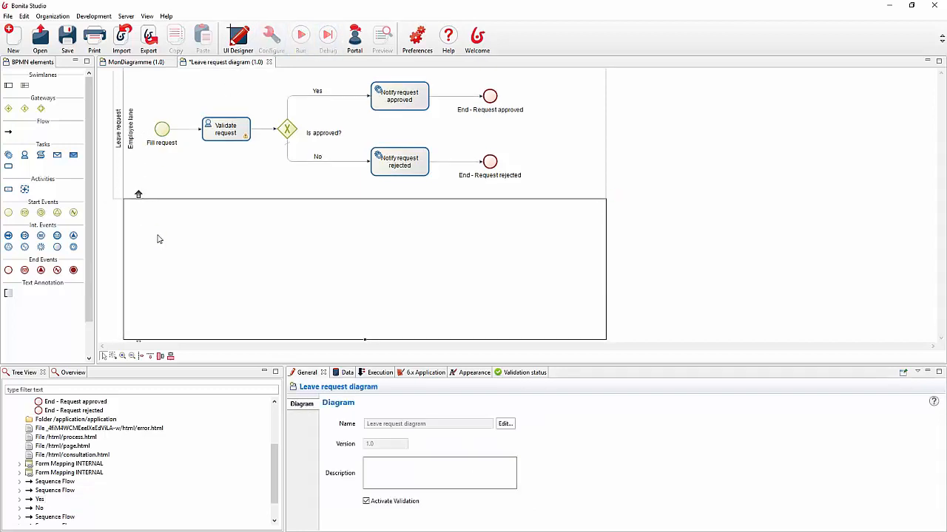
pyautogui.click(74, 41)
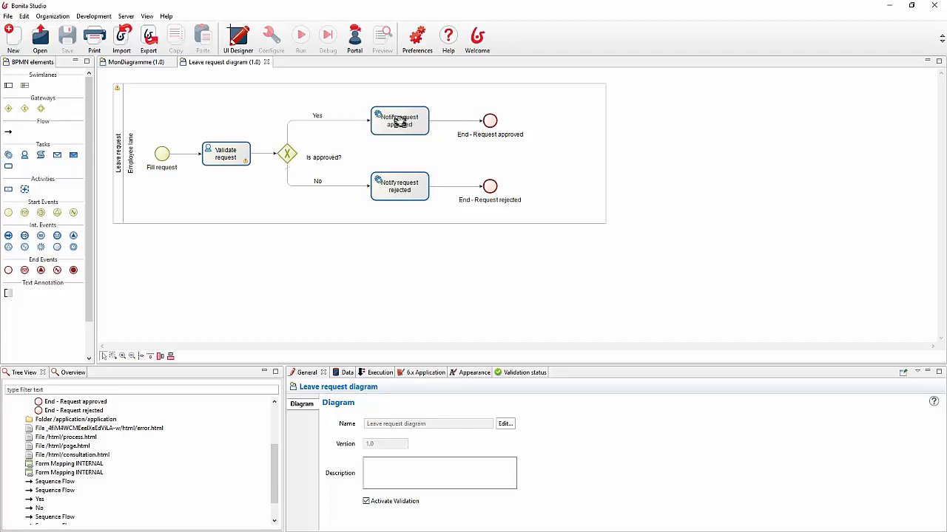
# Step: Run the Leave request process and start a case from its instantiation form
pyautogui.click(115, 140)
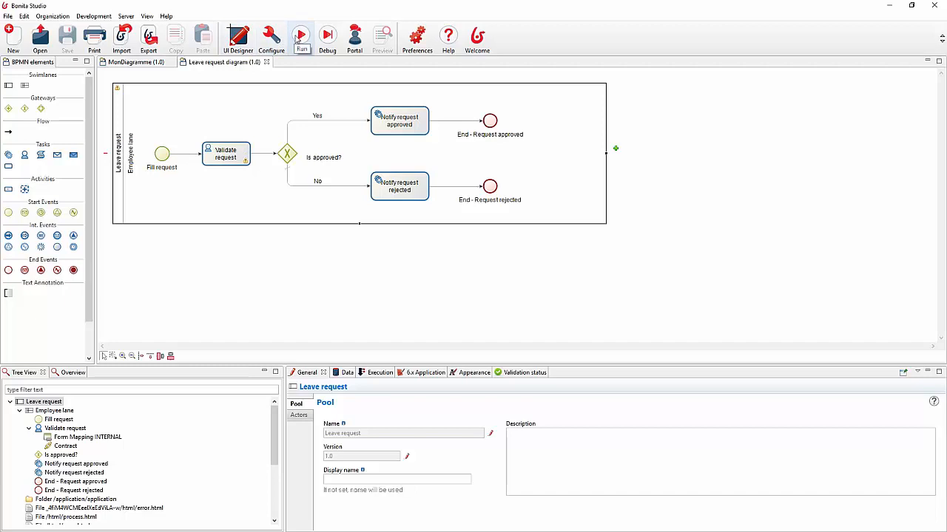
pyautogui.click(288, 287)
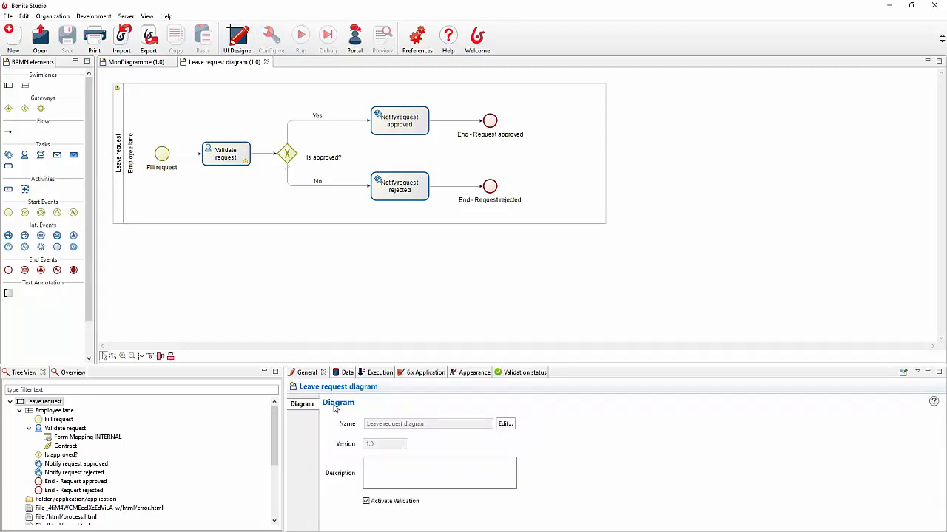
pyautogui.click(116, 166)
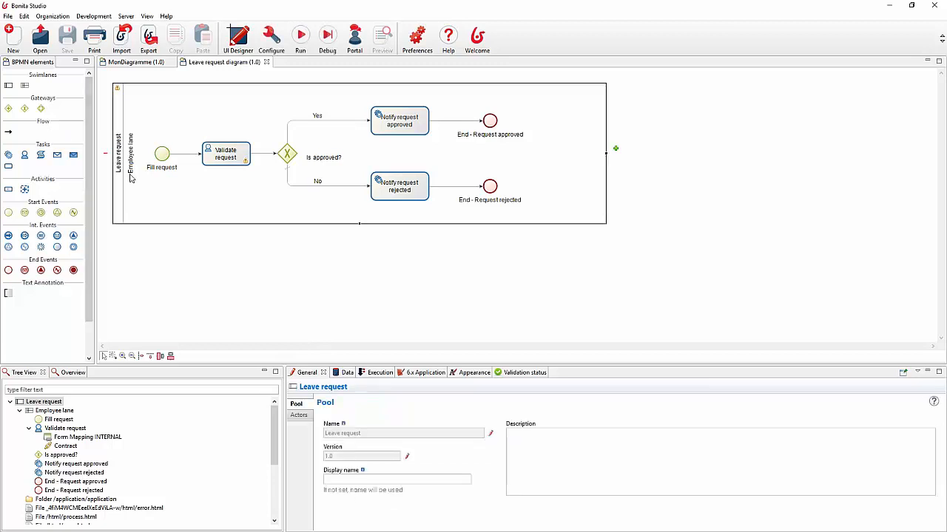
pyautogui.click(151, 186)
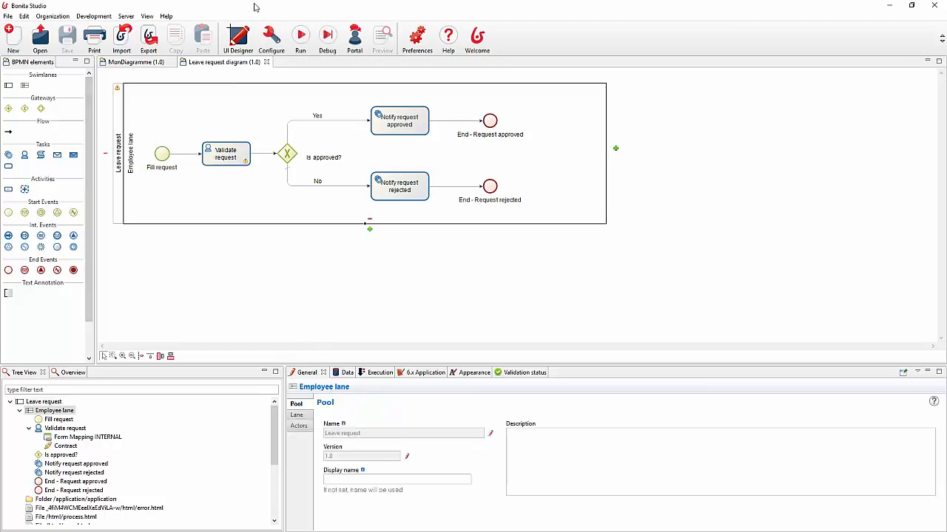
pyautogui.click(298, 39)
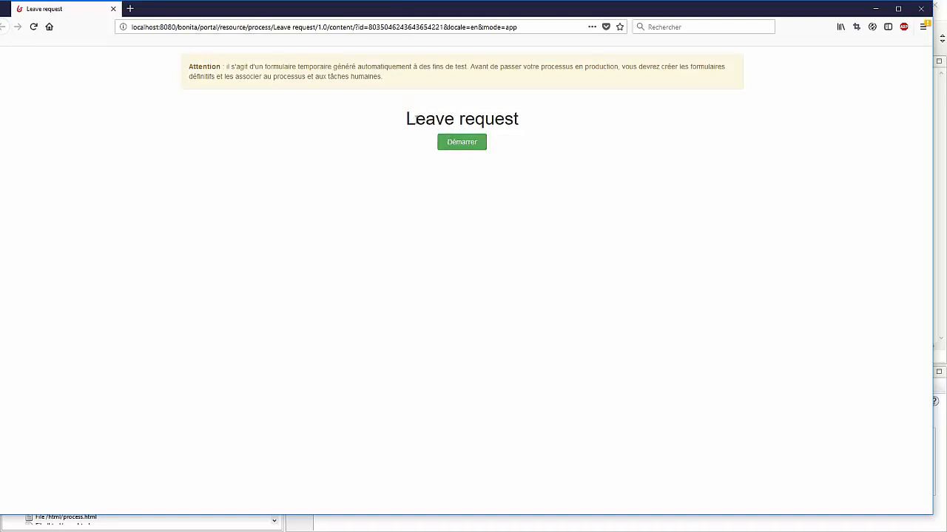
pyautogui.click(469, 145)
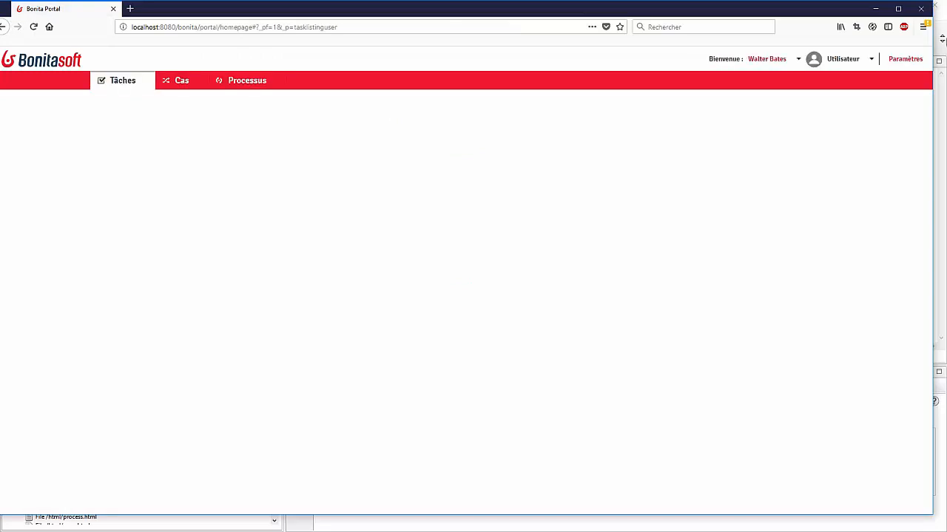
# Step: Set the Bonita Portal language to English
pyautogui.click(905, 59)
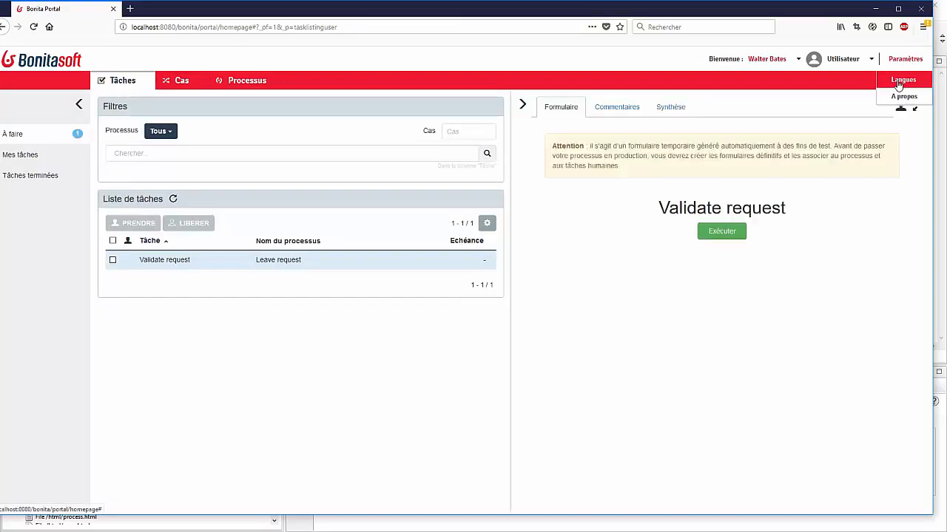
pyautogui.click(899, 83)
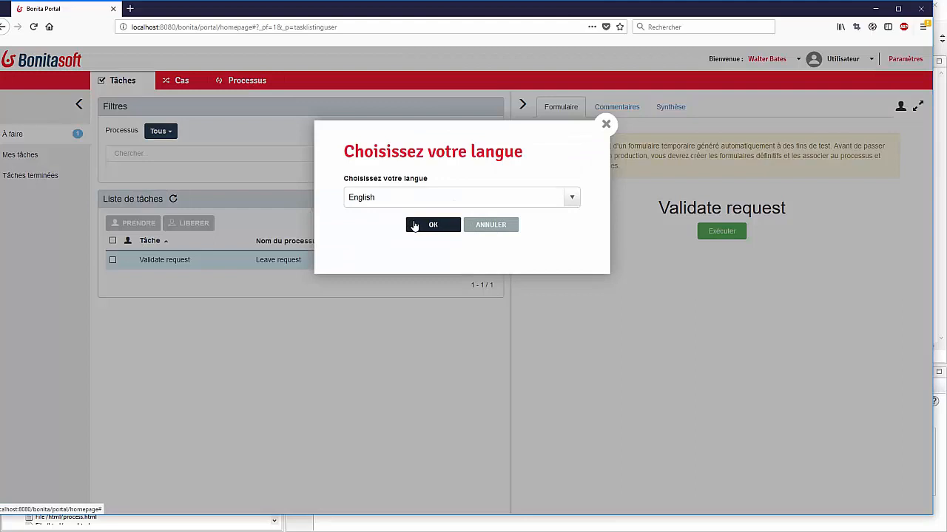
pyautogui.click(414, 225)
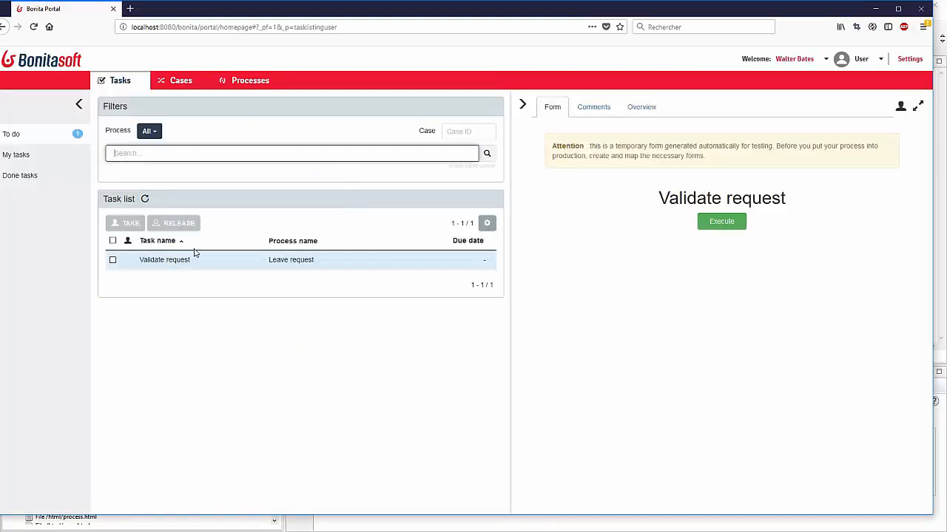
# Step: Take the Validate request task of the Leave request process and execute it
pyautogui.click(178, 264)
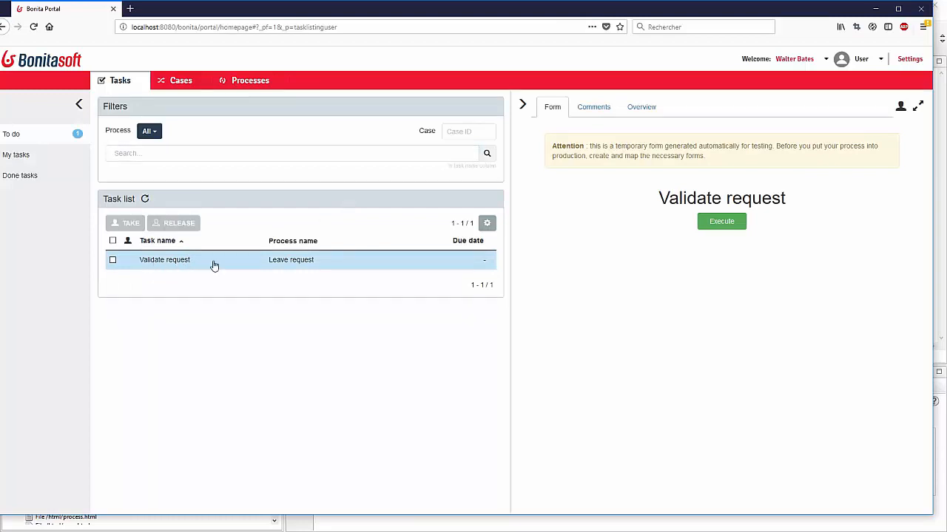
pyautogui.moveTo(717, 224)
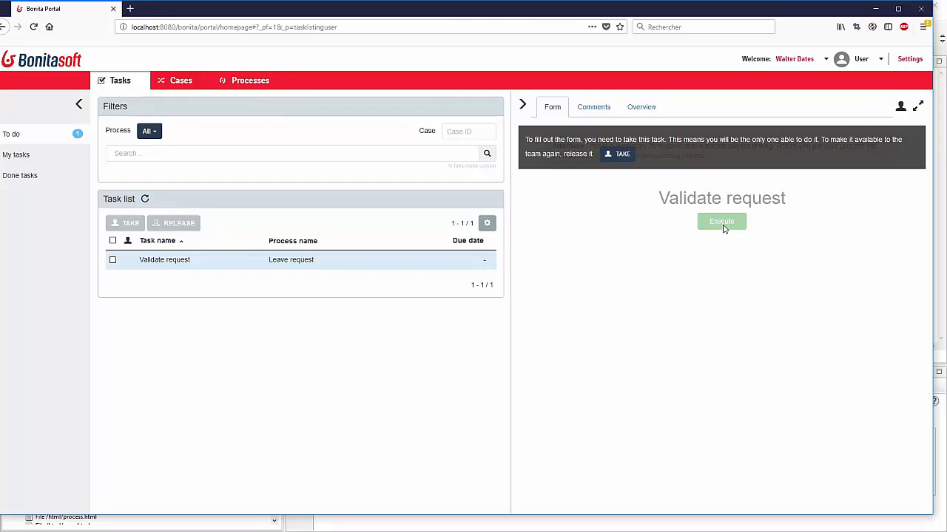
pyautogui.click(620, 155)
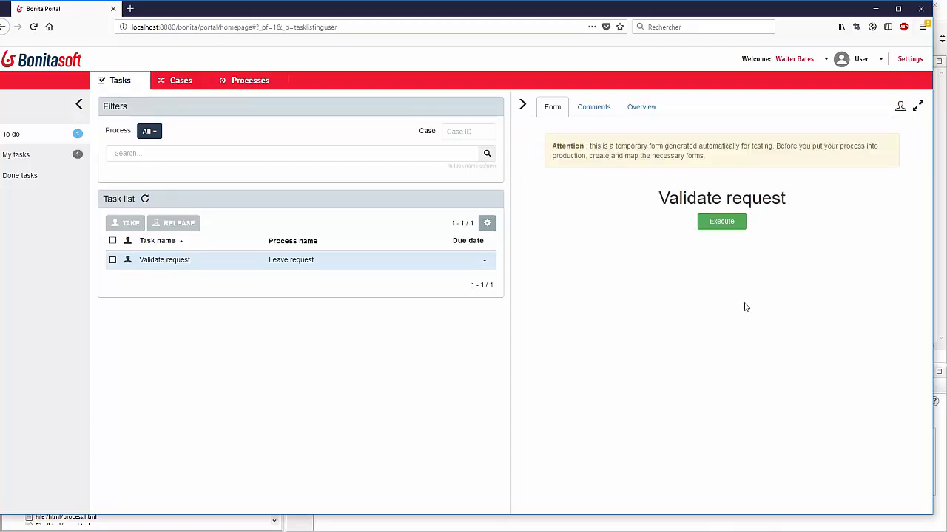
pyautogui.click(717, 224)
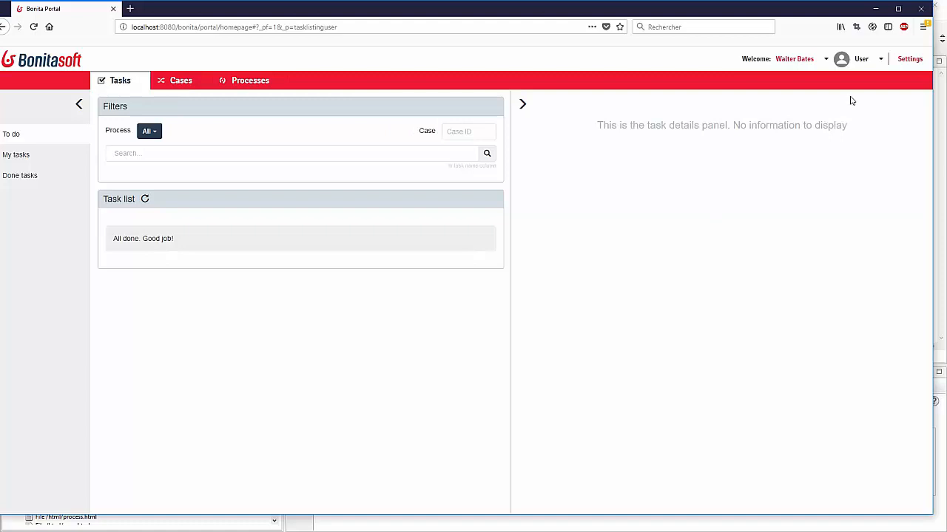
# Step: Switch to the Administrator profile and open the details of the archived Leave request case to examine its done tasks
pyautogui.click(883, 64)
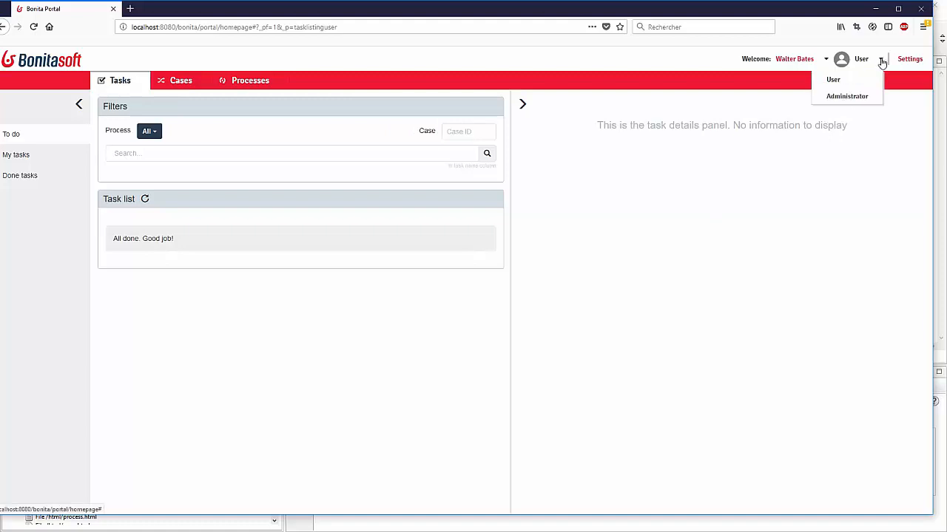
pyautogui.click(850, 97)
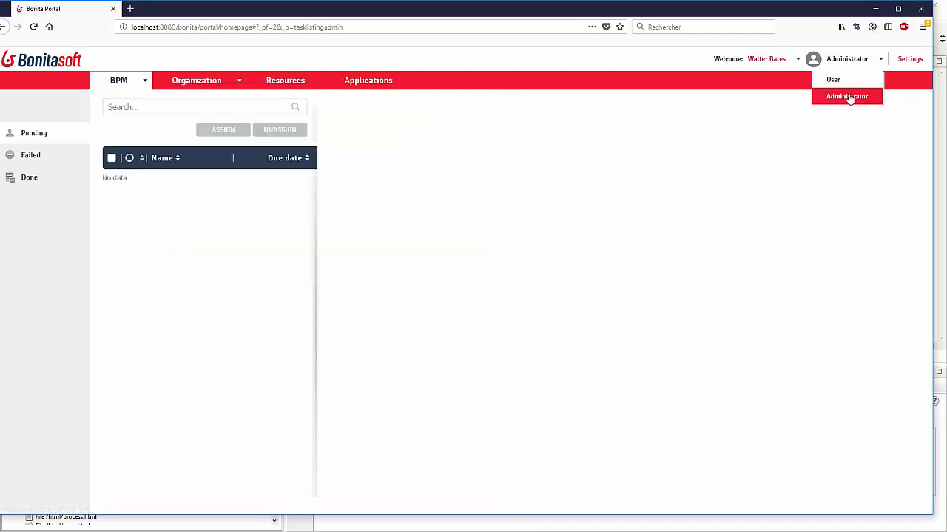
pyautogui.click(137, 85)
pyautogui.click(145, 84)
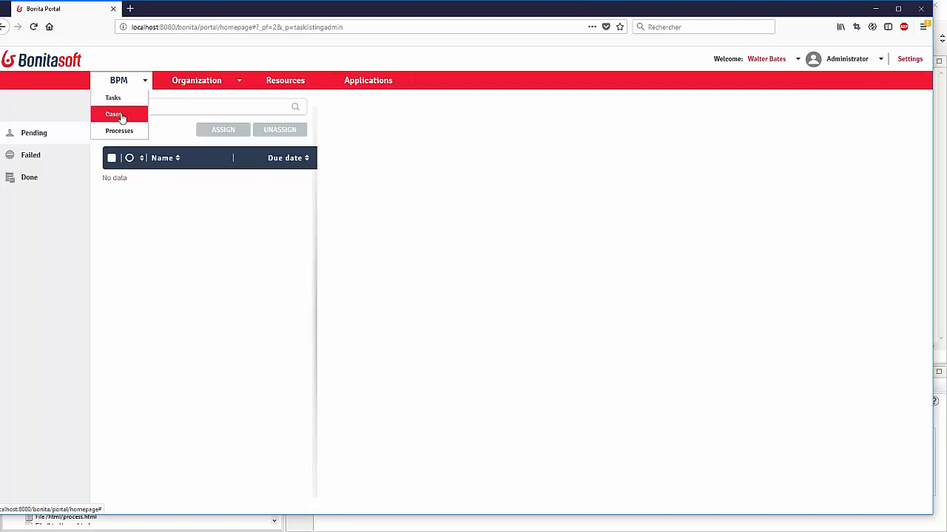
pyautogui.click(122, 116)
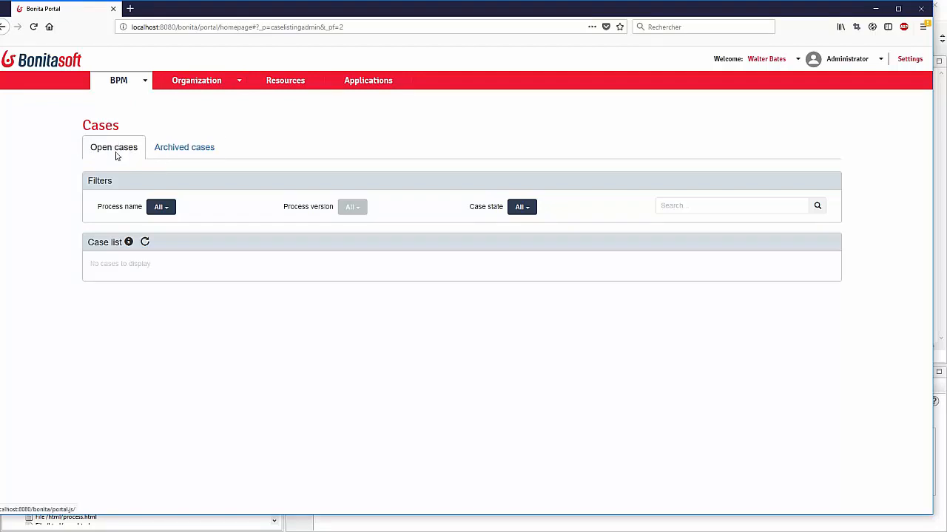
pyautogui.click(172, 152)
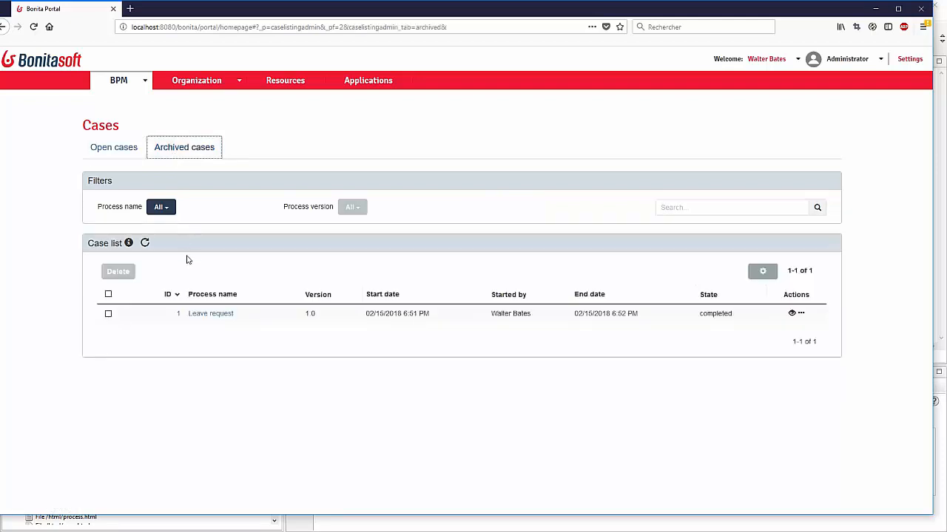
pyautogui.click(179, 319)
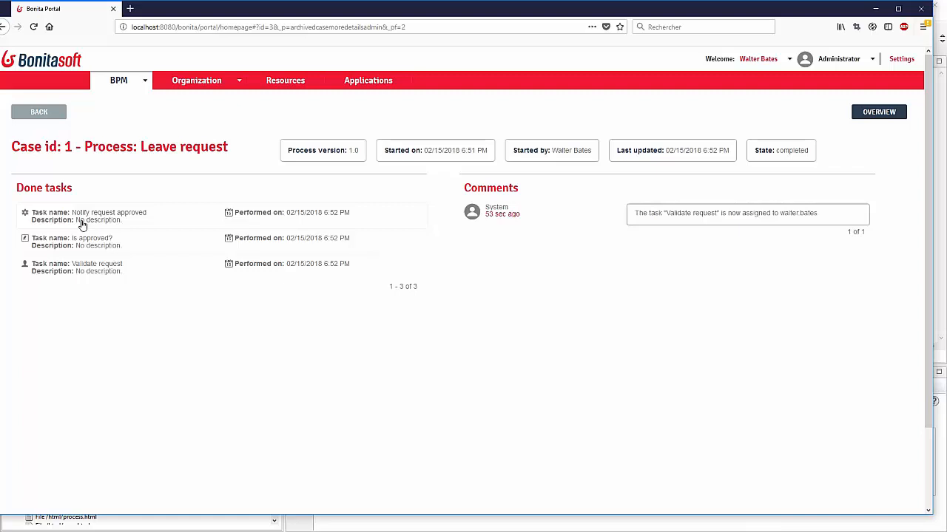
# Step: Return to Bonita Studio and set the condition expression of the Yes transition to false
pyautogui.click(878, 11)
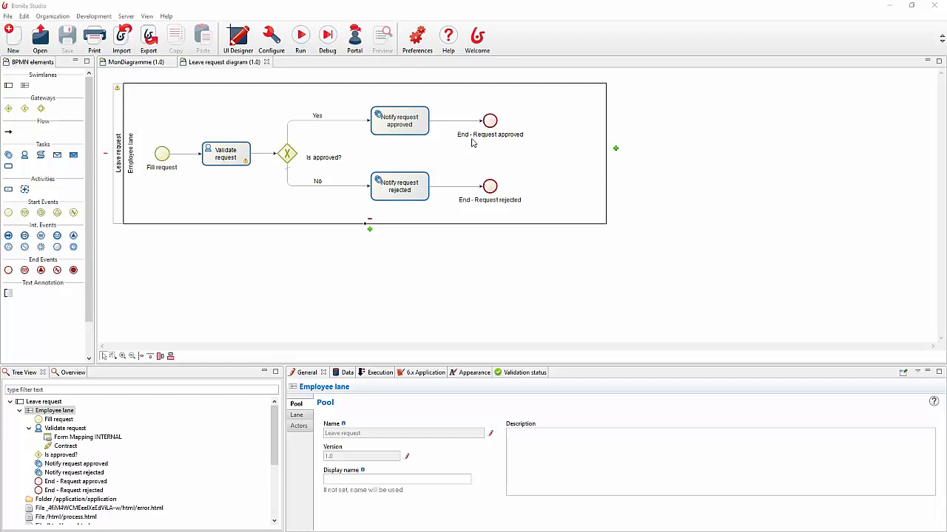
pyautogui.click(340, 121)
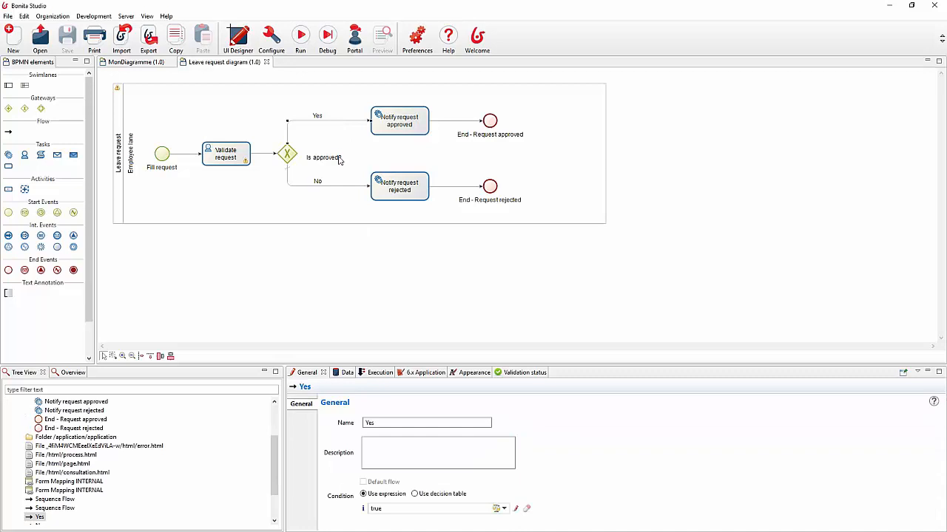
pyautogui.moveTo(389, 511); pyautogui.dragTo(365, 511)
pyautogui.write('false')
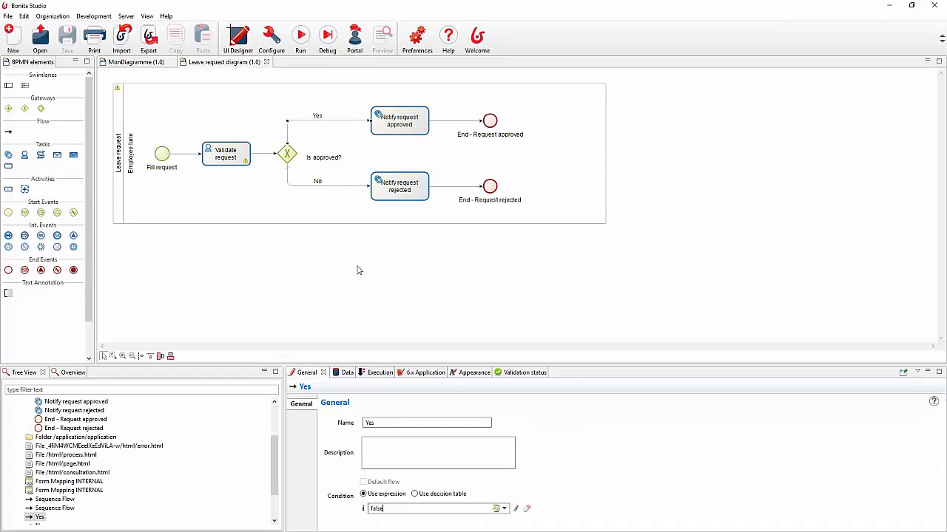
# Step: Run the Leave request process, start a new case in the Portal, then take and execute its Validate request task
pyautogui.click(292, 40)
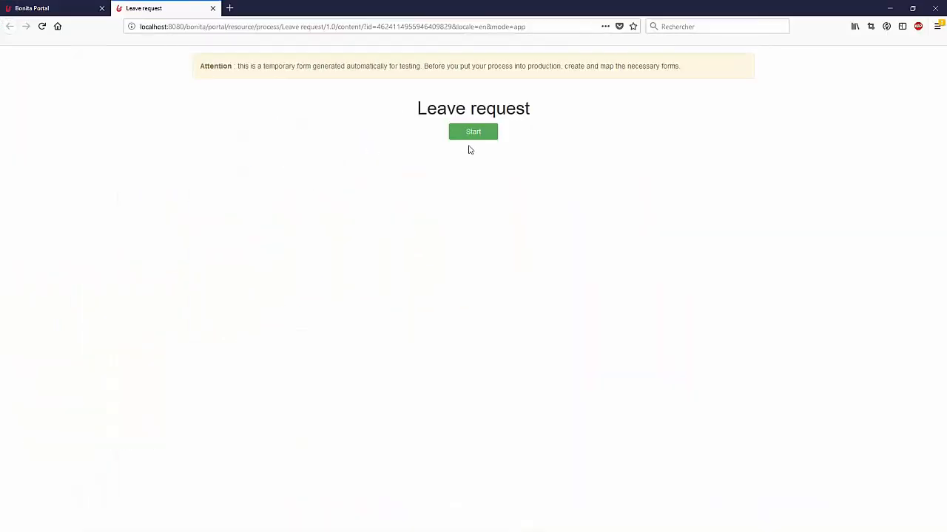
pyautogui.click(471, 133)
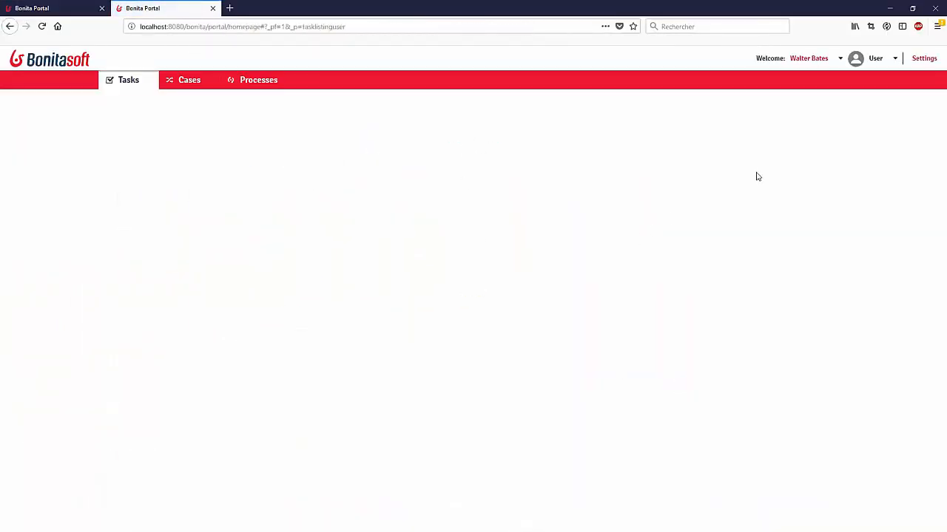
pyautogui.click(612, 156)
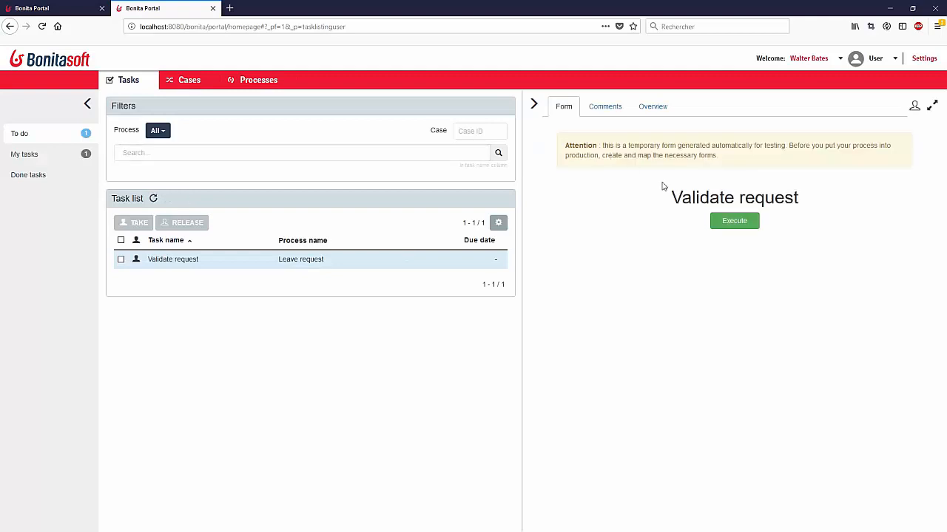
pyautogui.click(734, 222)
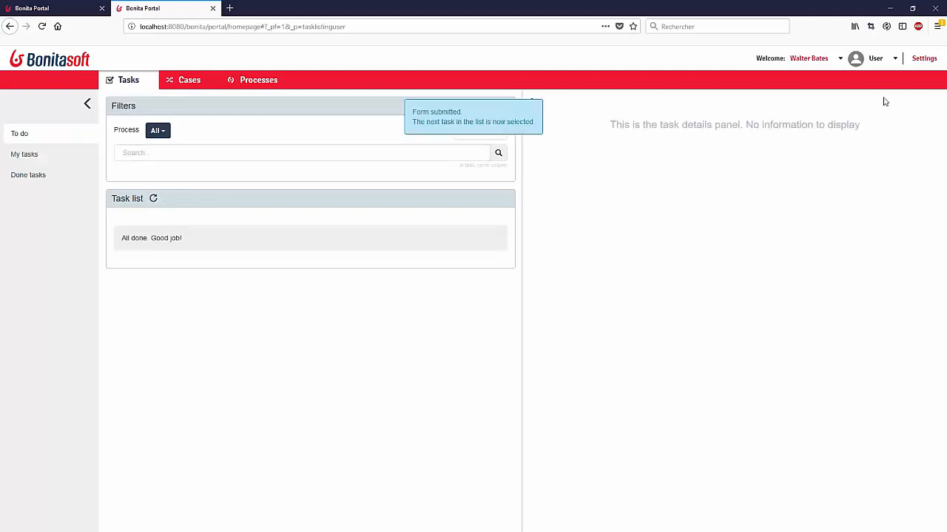
# Step: Switch to the Administrator profile and open the archived Leave request case to examine its done tasks
pyautogui.click(888, 64)
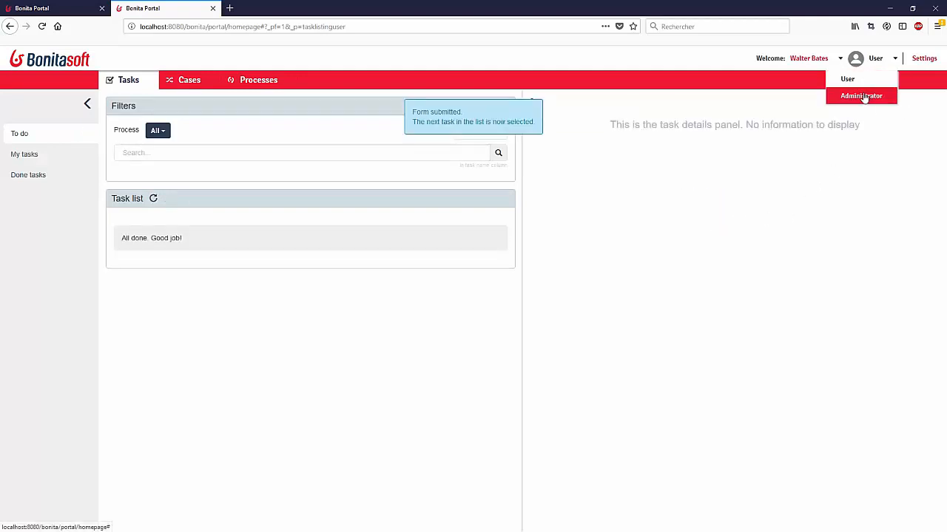
pyautogui.click(863, 96)
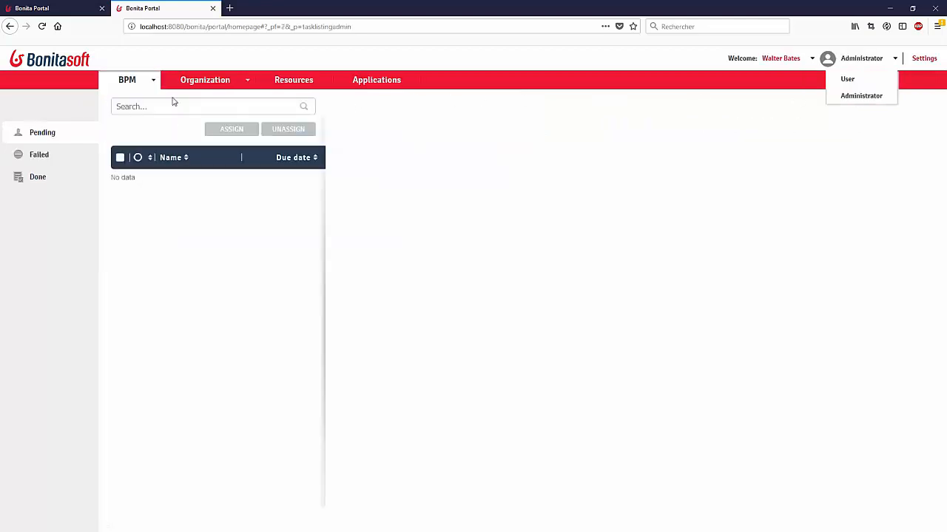
pyautogui.click(125, 83)
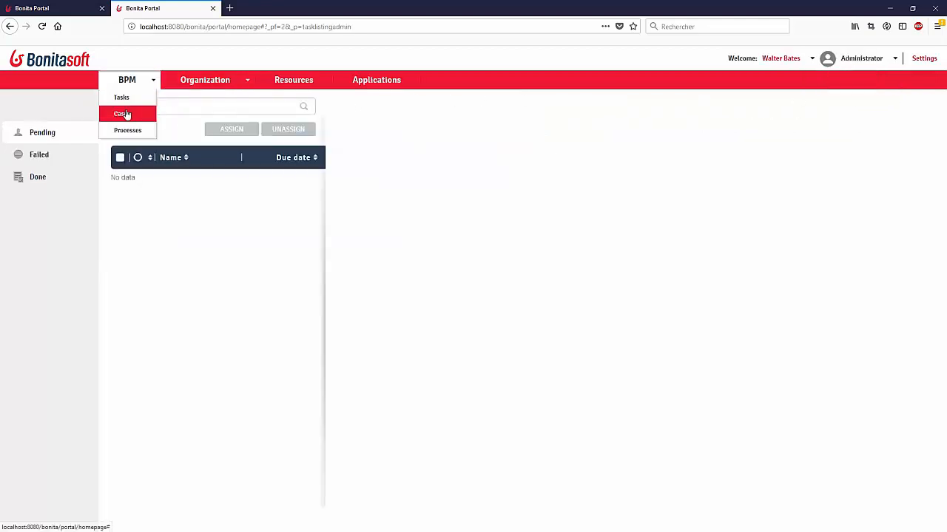
pyautogui.click(124, 115)
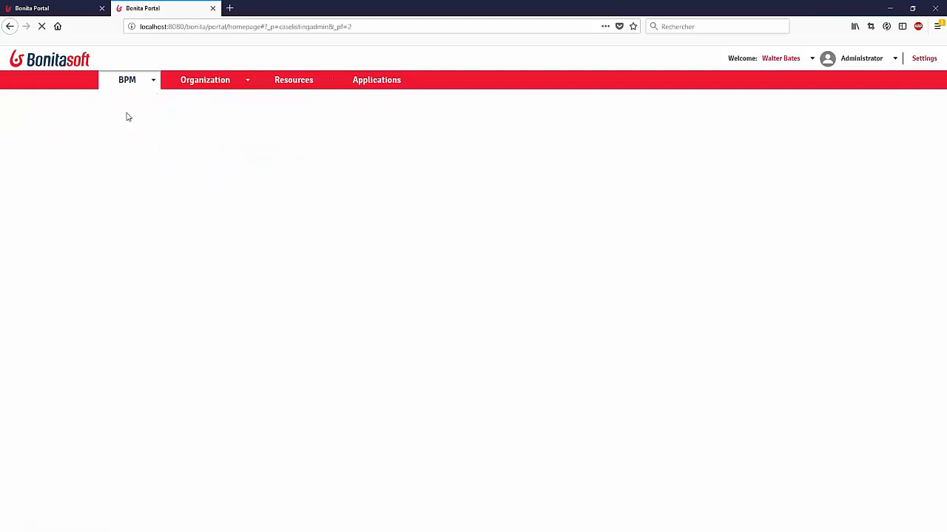
pyautogui.click(182, 155)
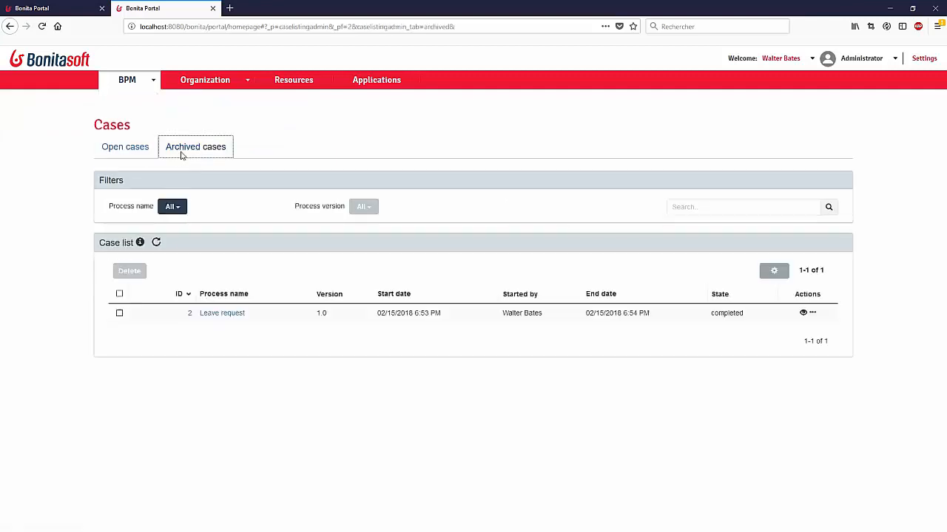
pyautogui.click(191, 315)
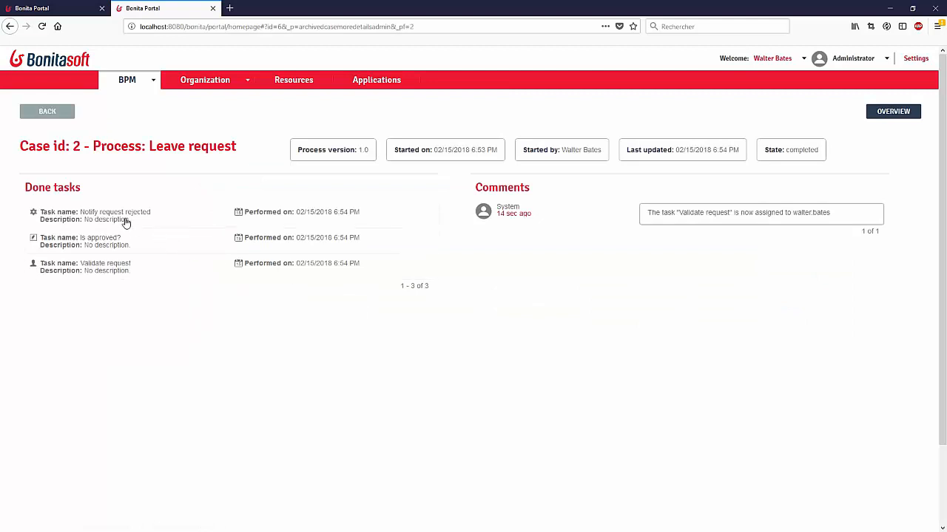
pyautogui.moveTo(155, 215); pyautogui.dragTo(82, 216)
# Step: Return to Bonita Studio and select the No transition to review its flow settings
pyautogui.moveTo(301, 4); pyautogui.dragTo(0, 296)
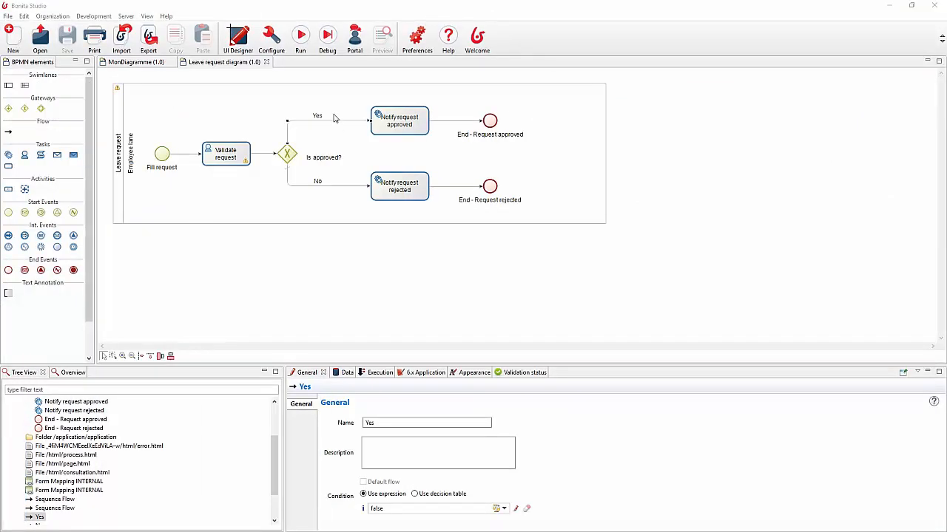
pyautogui.click(321, 187)
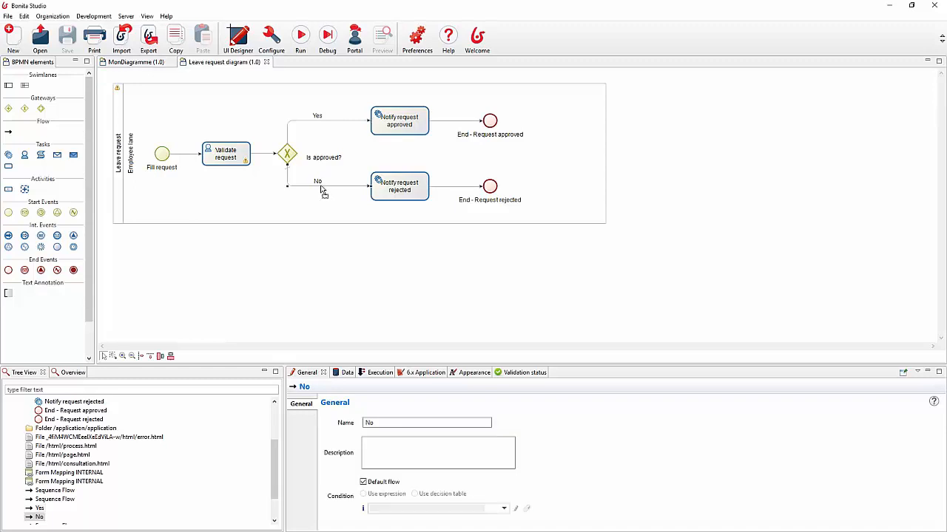
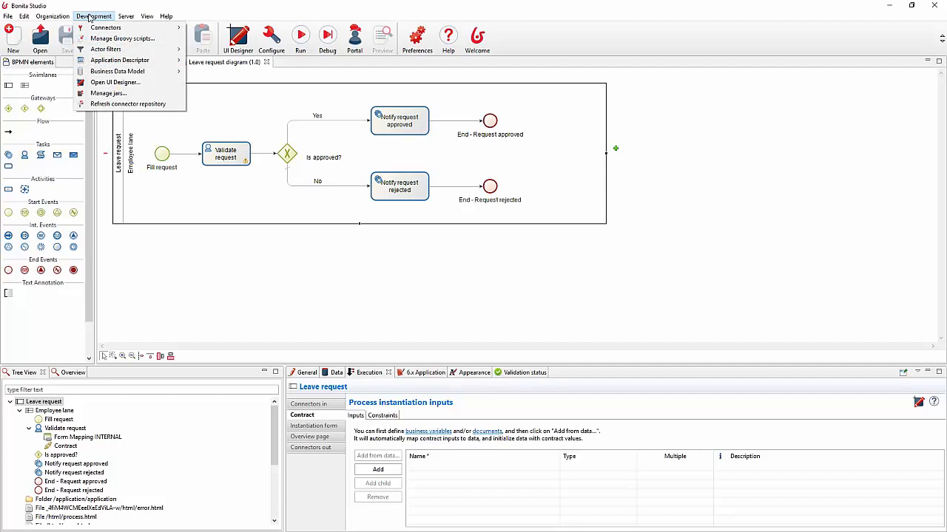
# Step: Open the Business Data Model for management and add a business object named MyBusinessObject
pyautogui.moveTo(93, 73)
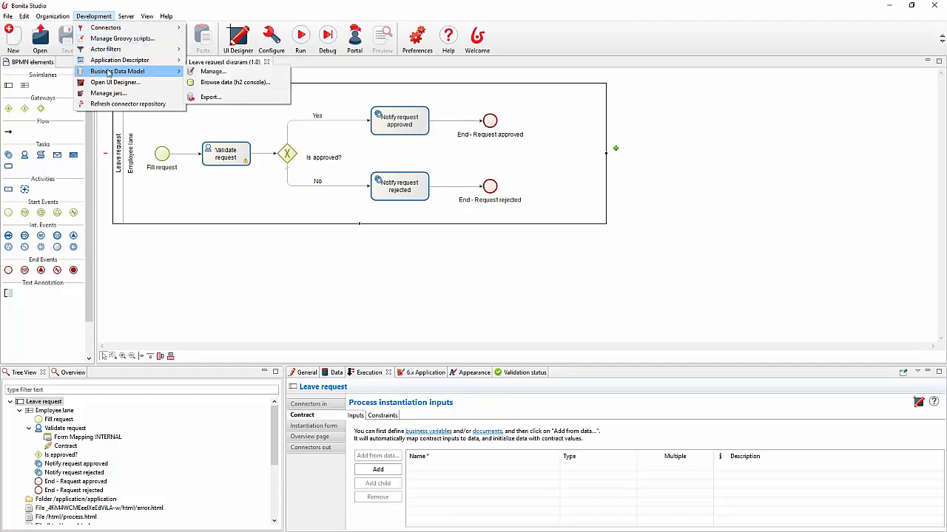
pyautogui.click(202, 72)
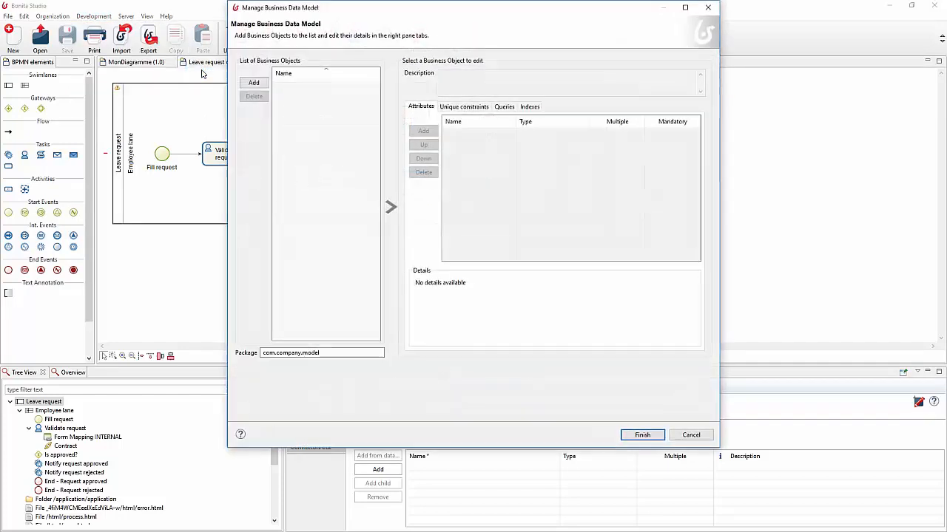
pyautogui.click(254, 82)
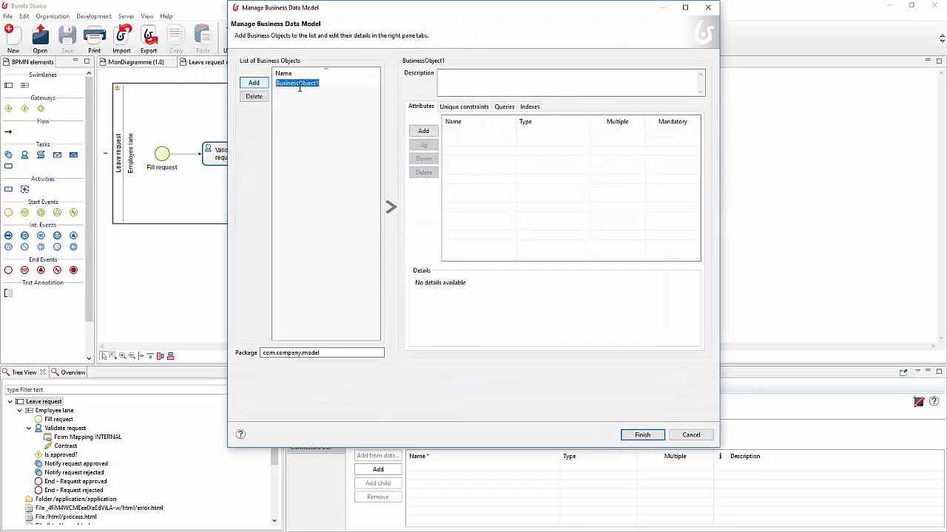
pyautogui.click(322, 84)
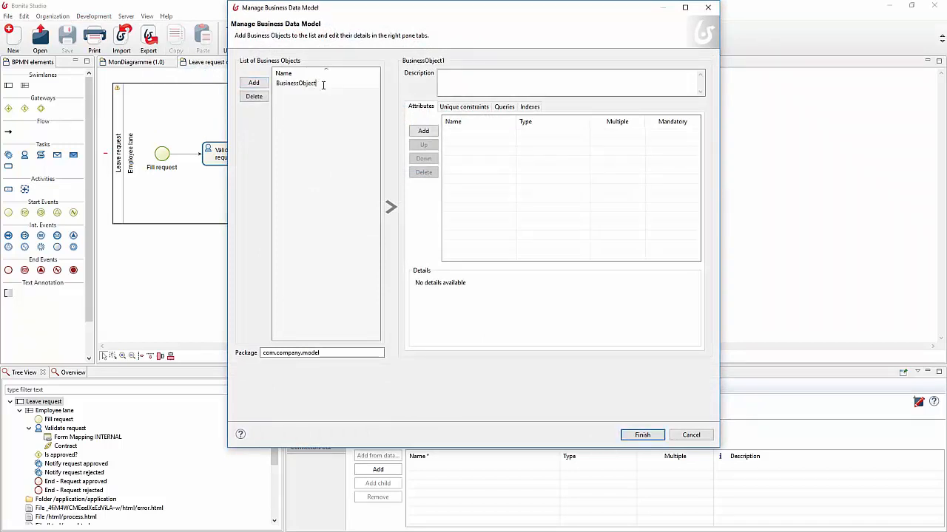
pyautogui.write('My')
pyautogui.press('Return')
# Step: Add a STRING attribute named myAttribute to MyBusinessObject, and finish and deploy the Business Data Model
pyautogui.click(423, 131)
pyautogui.click(491, 131)
pyautogui.write('my')
pyautogui.press('Delete')
pyautogui.write('Attribute')
pyautogui.click(529, 190)
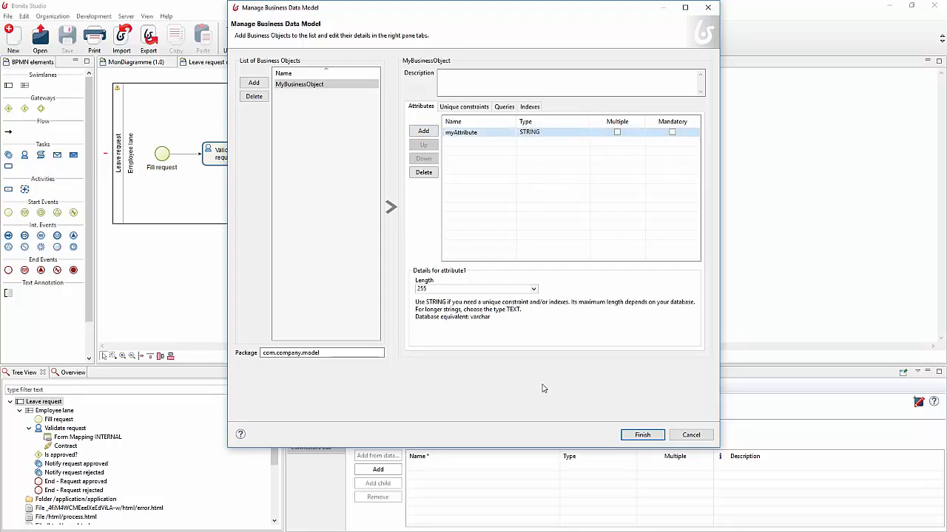
pyautogui.click(641, 437)
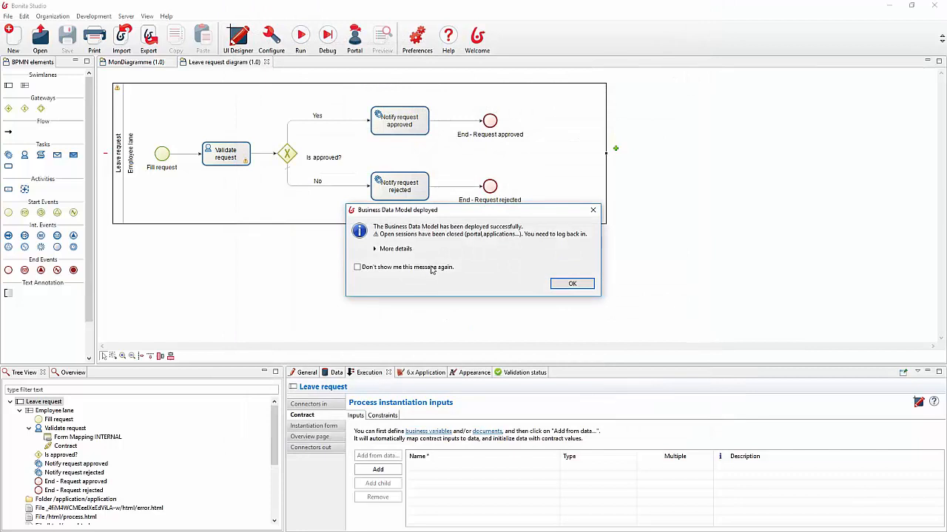
pyautogui.click(574, 284)
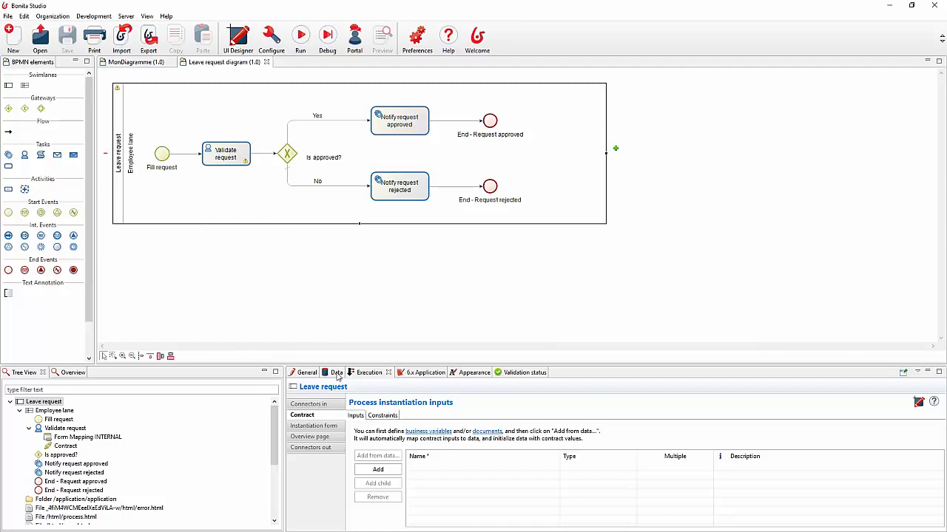
# Step: Add a business variable named myBusinessVariable to the Leave request pool, using the MyBusinessObject business object
pyautogui.click(337, 373)
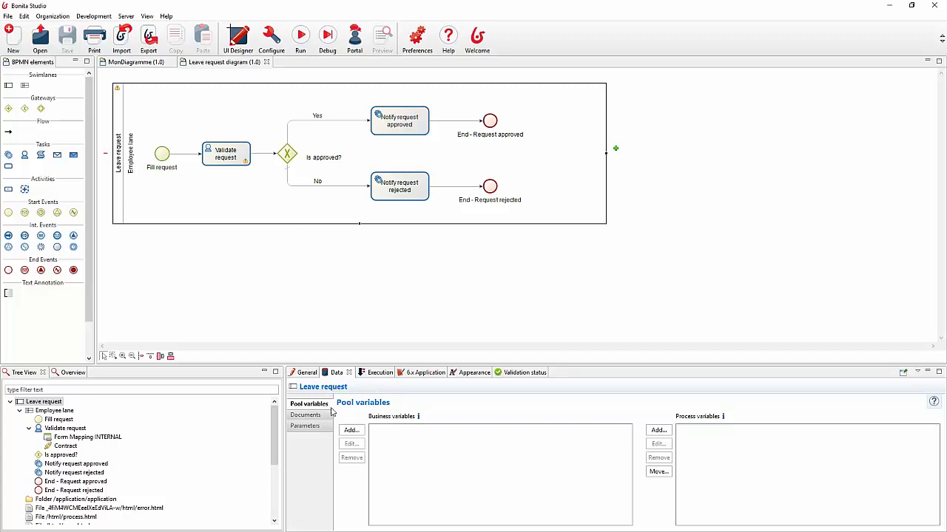
pyautogui.click(351, 431)
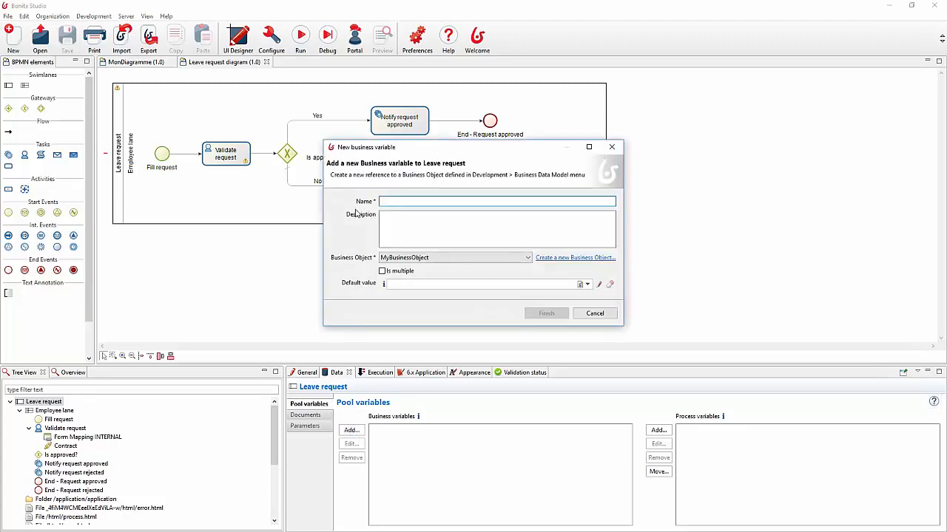
pyautogui.write('my')
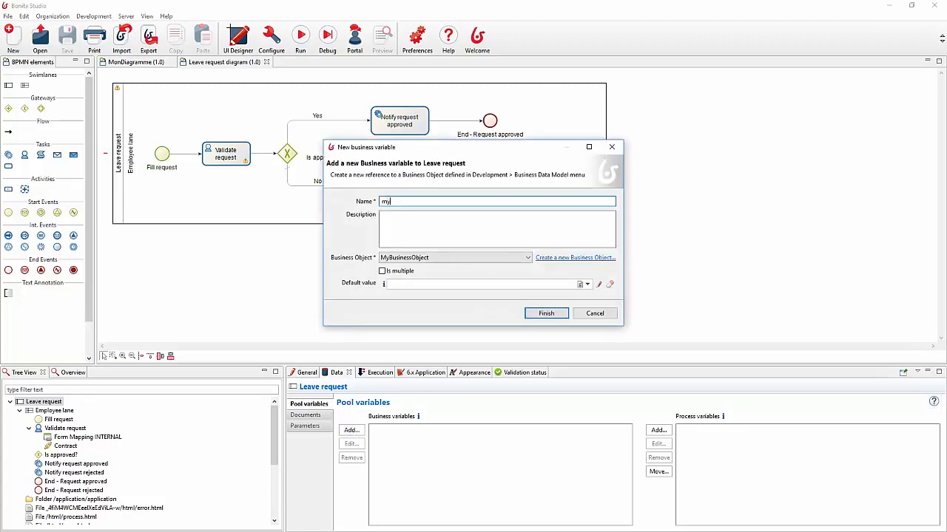
pyautogui.write('BusinessVariable')
pyautogui.click(404, 260)
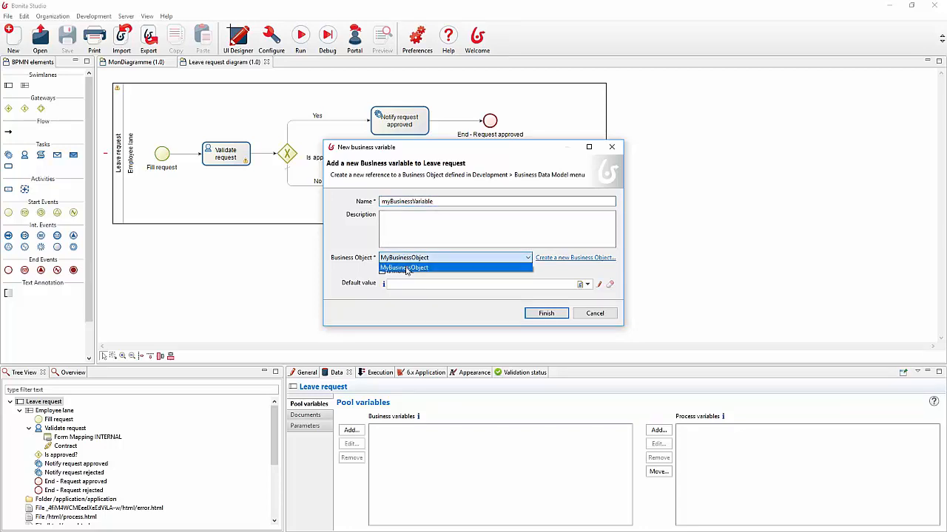
pyautogui.click(409, 269)
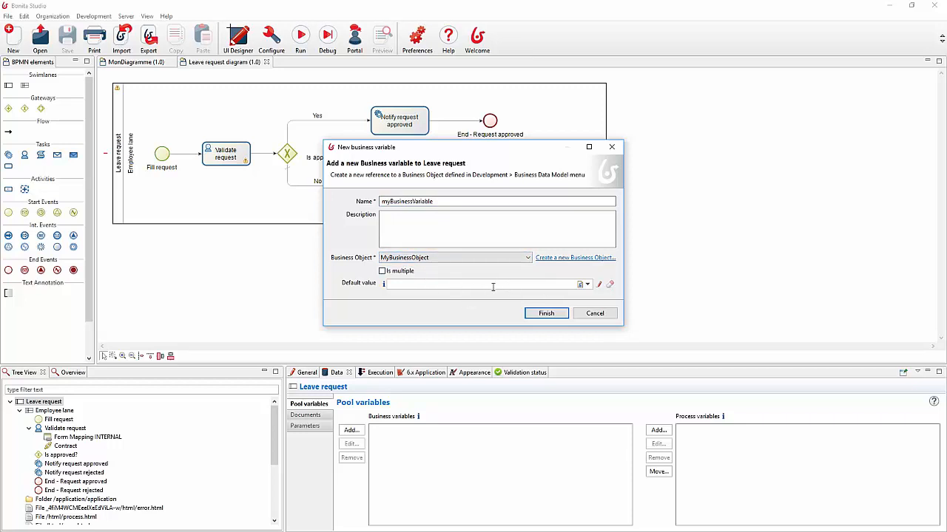
pyautogui.click(545, 314)
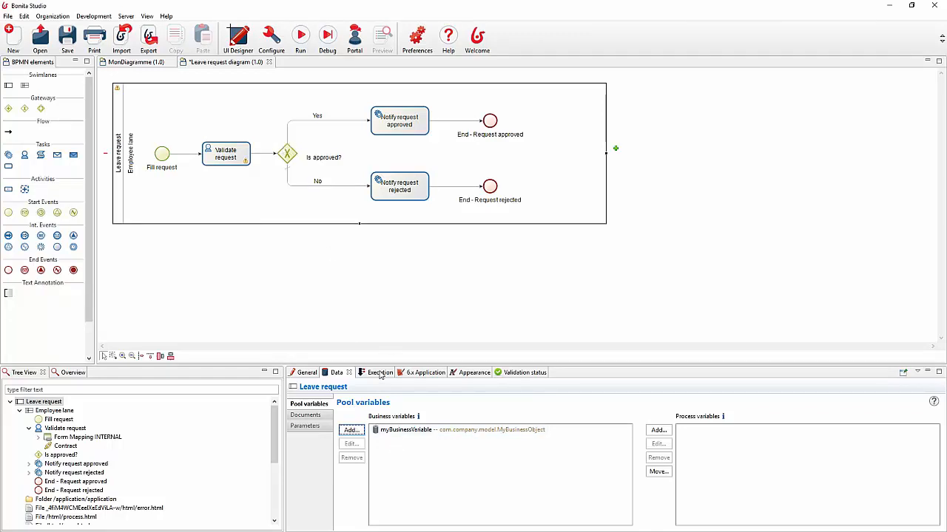
# Step: Generate the instantiation contract input myBusinessVariableInput from myBusinessVariable with myAttribute, previewing the auto-generated initialization script, and expand the new input
pyautogui.click(380, 374)
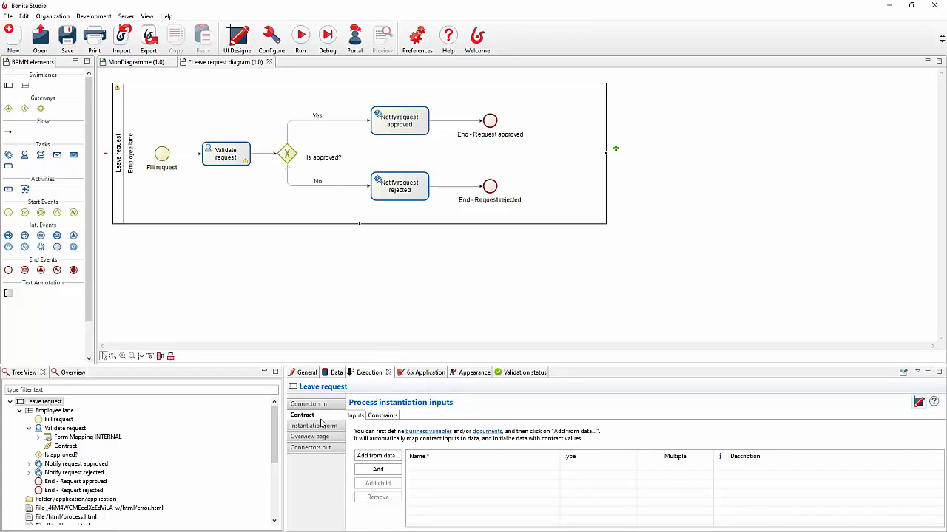
pyautogui.click(385, 460)
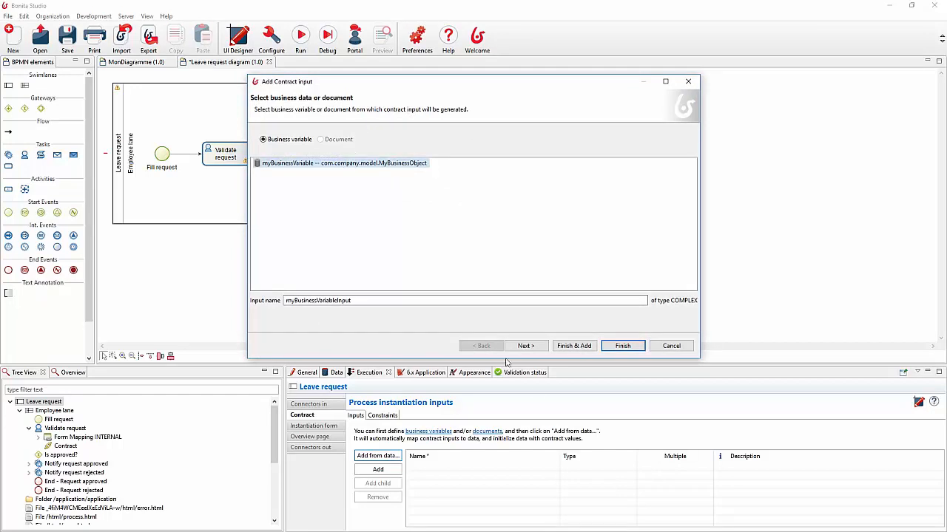
pyautogui.click(530, 348)
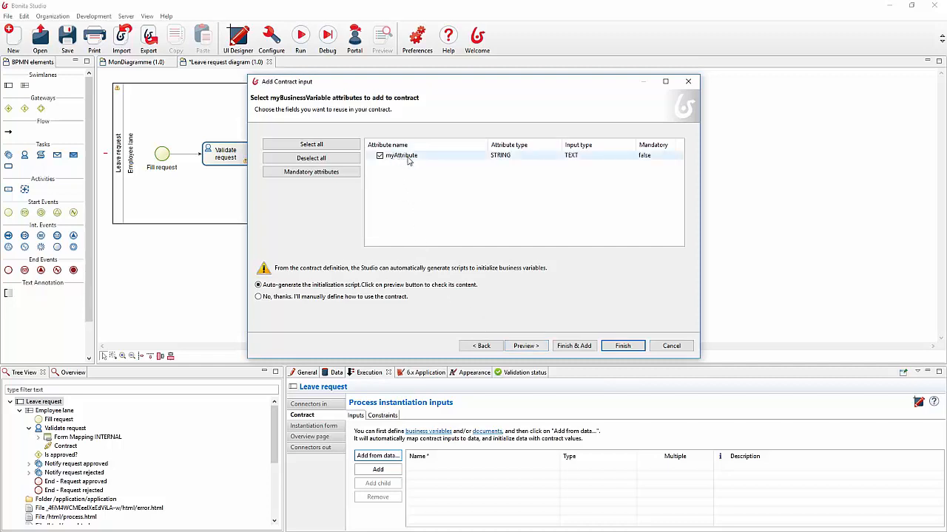
pyautogui.click(534, 347)
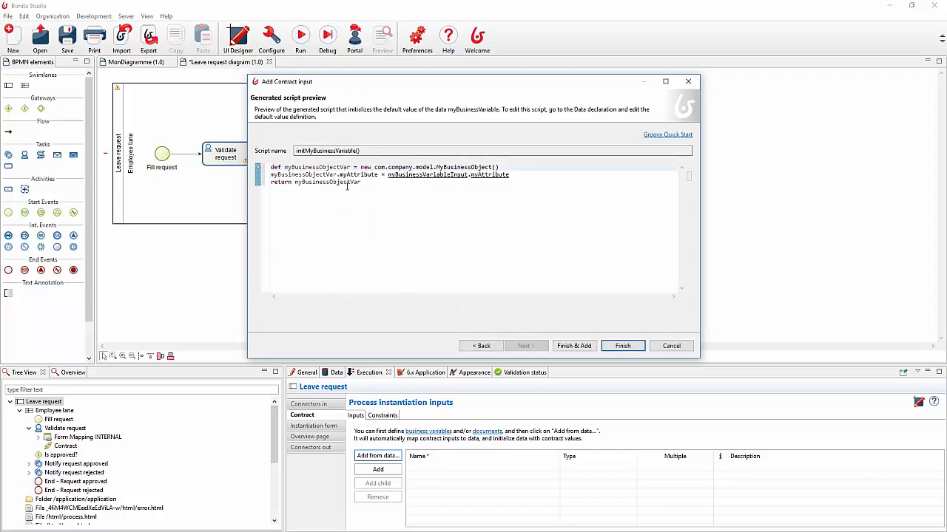
pyautogui.moveTo(340, 183)
pyautogui.doubleClick(448, 176)
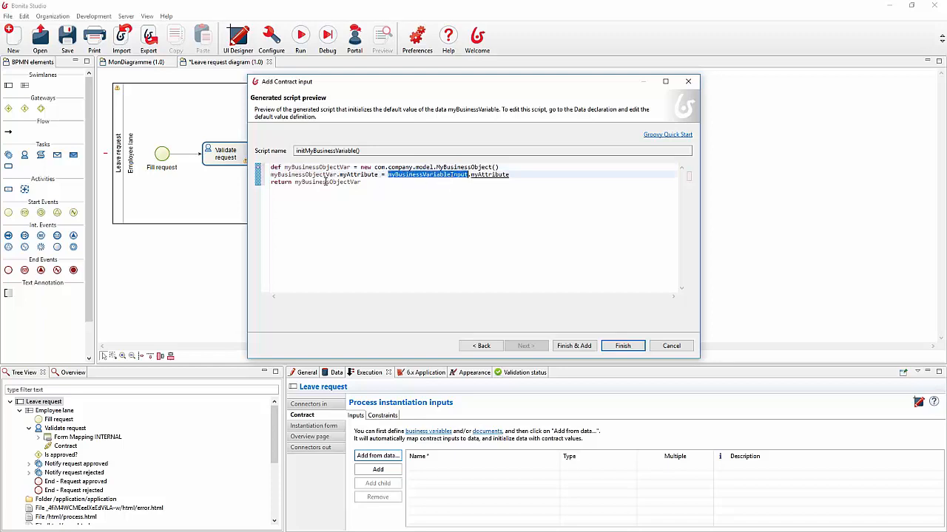
pyautogui.doubleClick(349, 176)
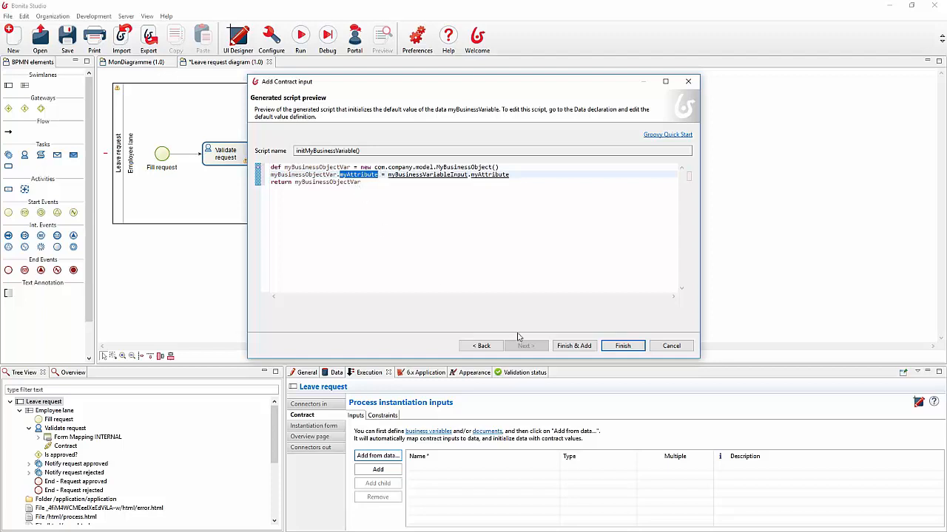
pyautogui.click(623, 346)
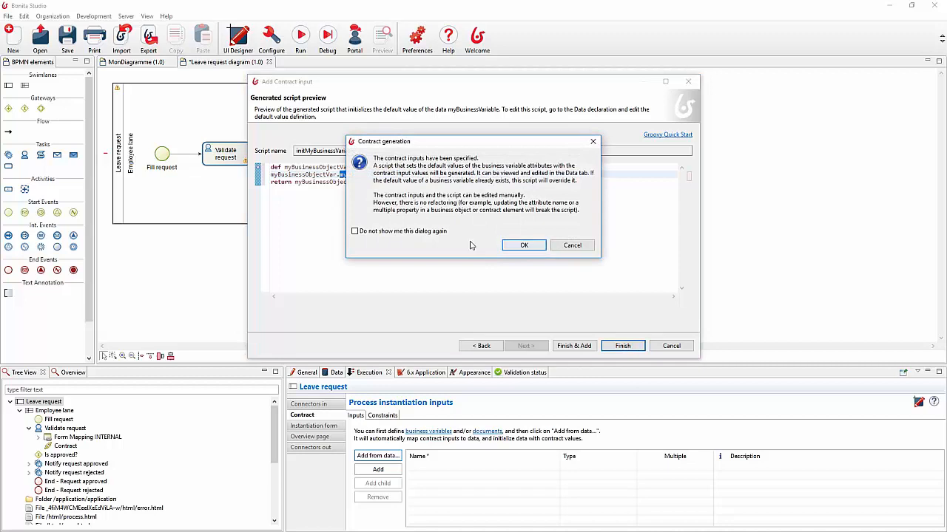
pyautogui.click(524, 245)
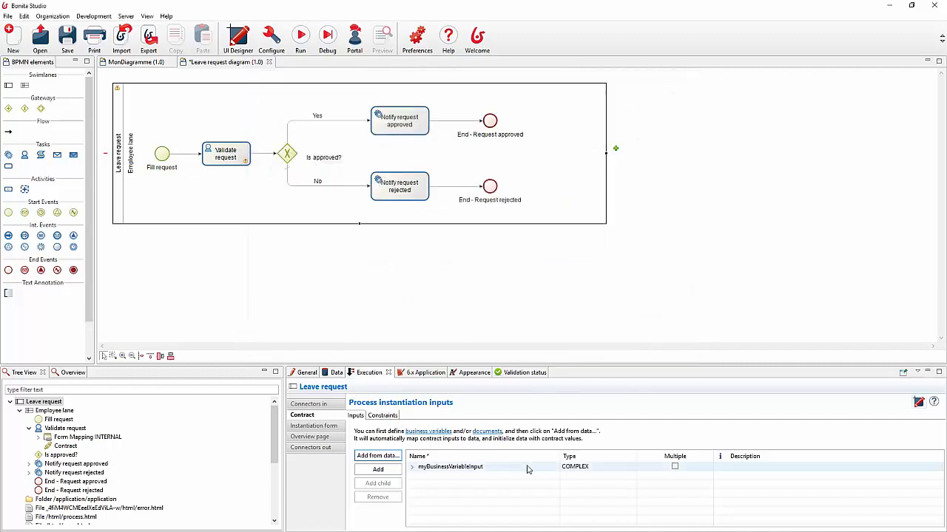
pyautogui.click(412, 466)
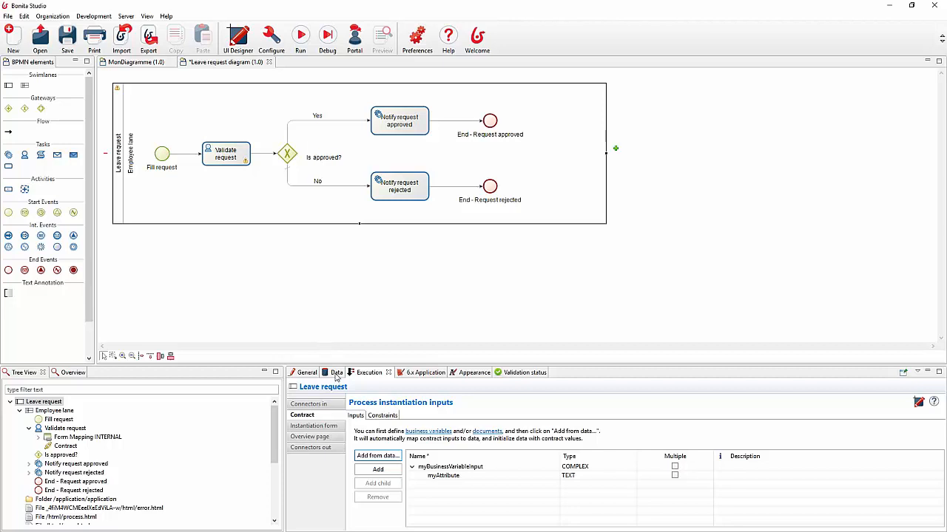
# Step: Review the script behind the default value of the Leave request pool's business variable myBusinessVariable
pyautogui.click(336, 373)
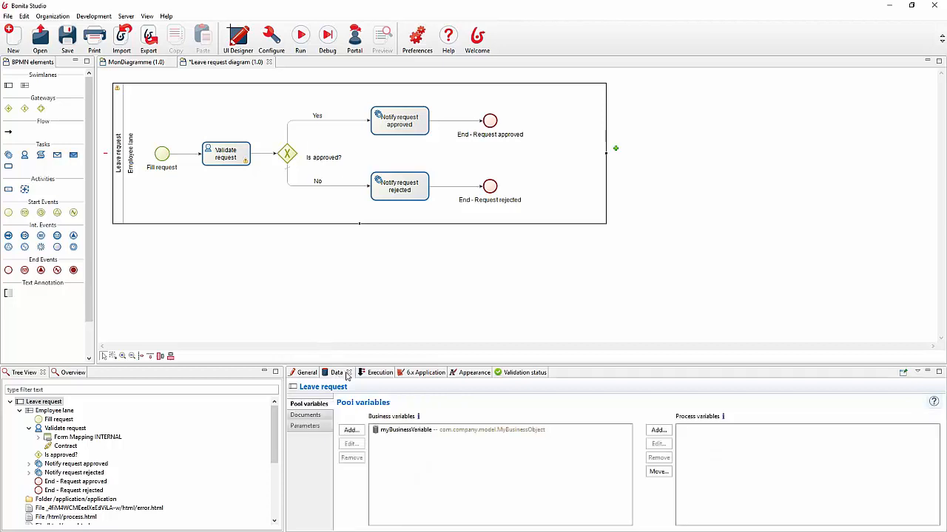
pyautogui.doubleClick(399, 431)
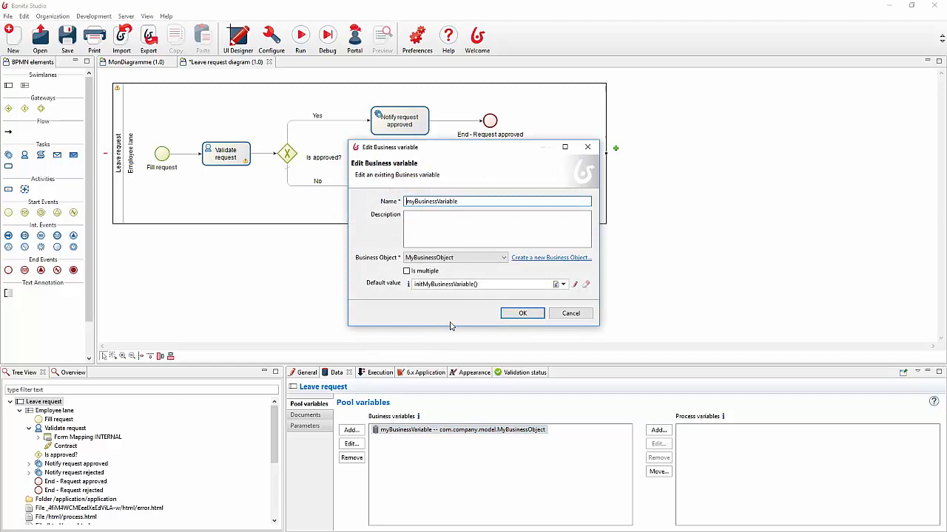
pyautogui.click(574, 287)
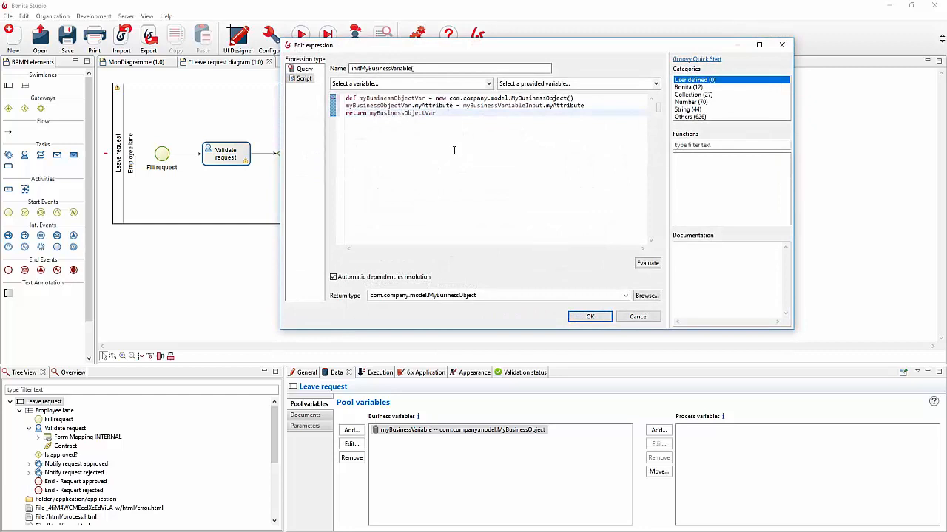
pyautogui.click(634, 318)
pyautogui.click(582, 316)
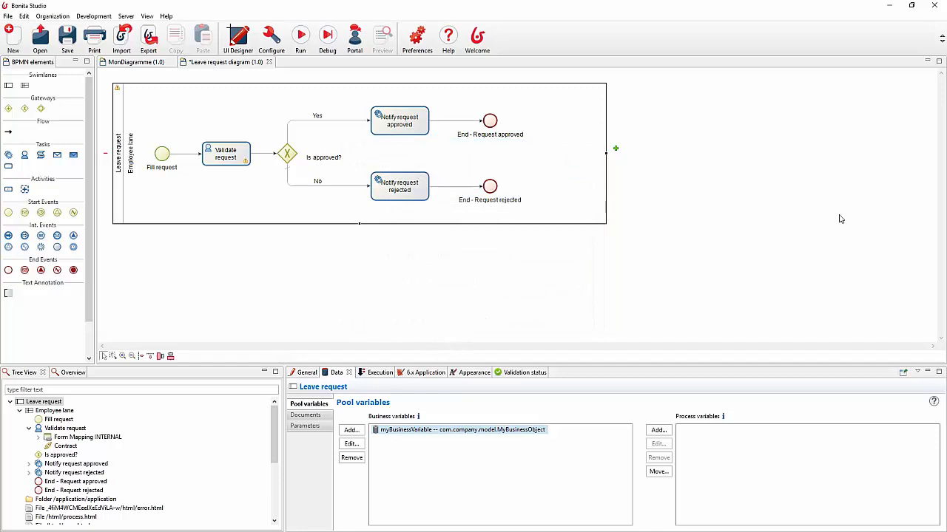
# Step: Save the Leave request diagram, run the process to view its auto-generated instantiation form, and return to Bonita Studio
pyautogui.click(67, 37)
pyautogui.click(300, 41)
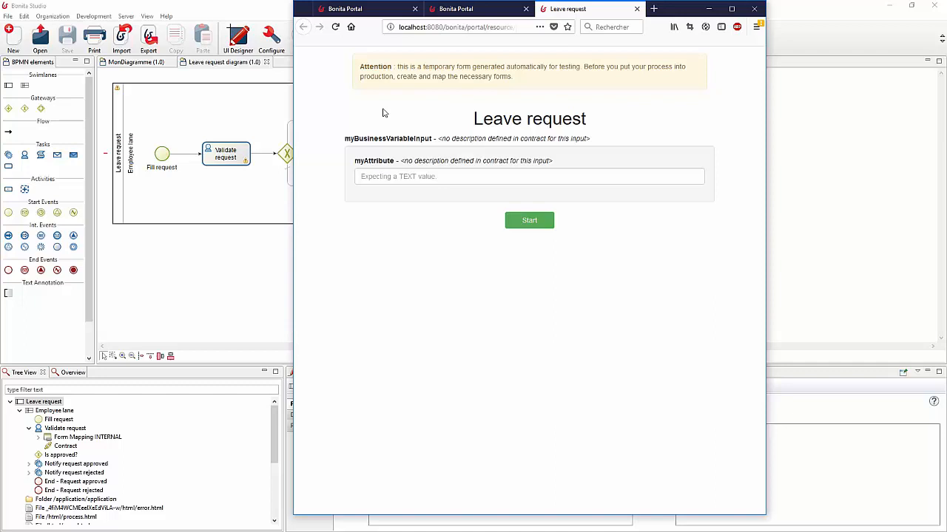
pyautogui.click(231, 4)
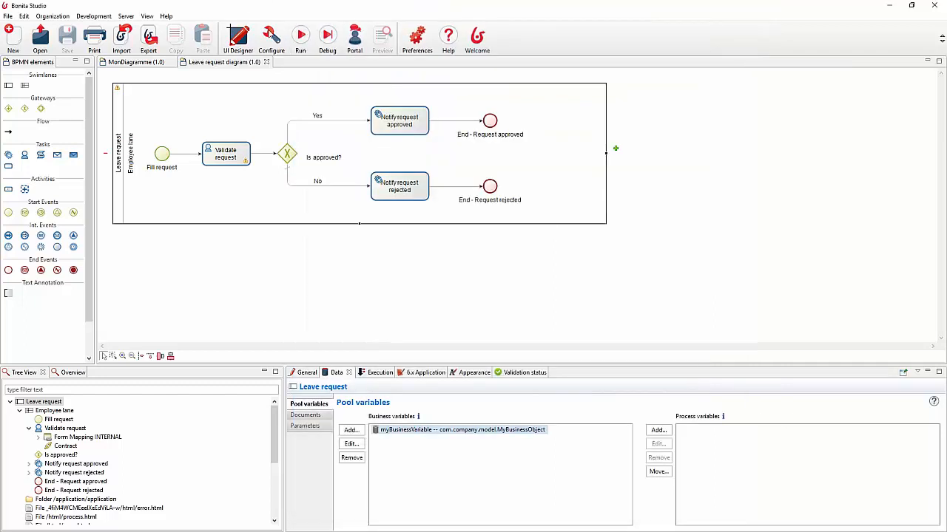
# Step: Set the condition of the Yes flow to a script named a containing myBusinessVariable.myAttribute == "test"
pyautogui.click(332, 123)
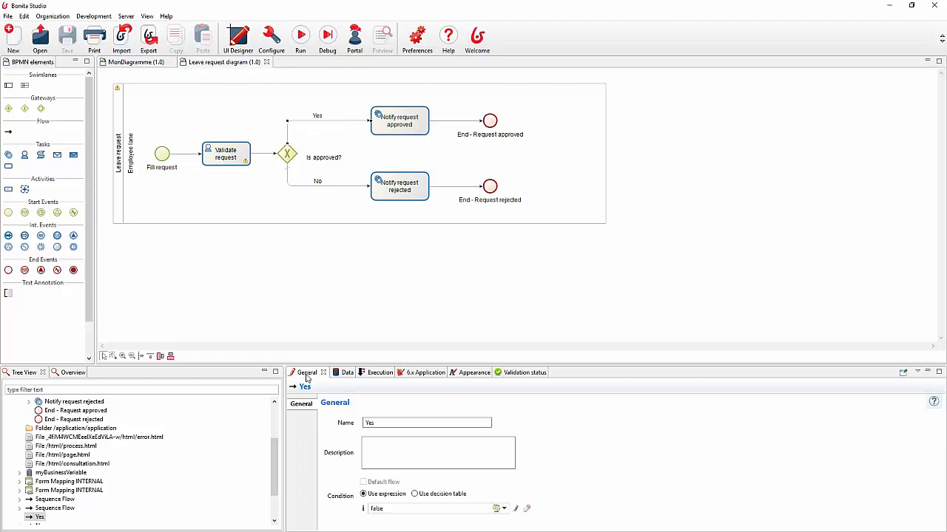
pyautogui.click(517, 509)
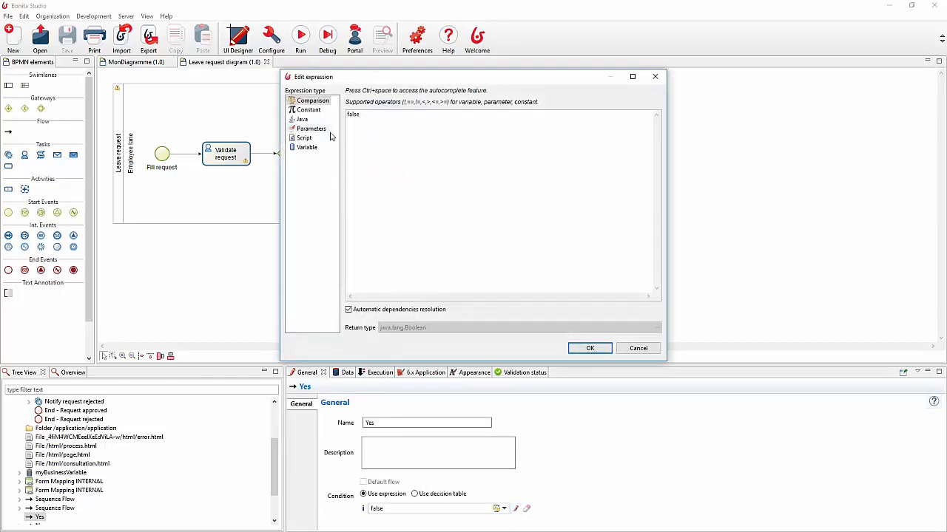
pyautogui.click(302, 119)
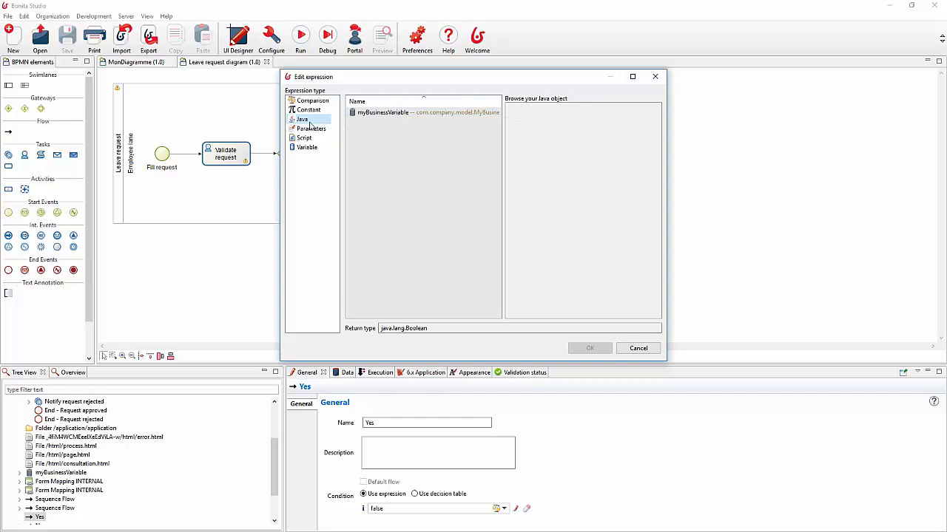
pyautogui.click(371, 116)
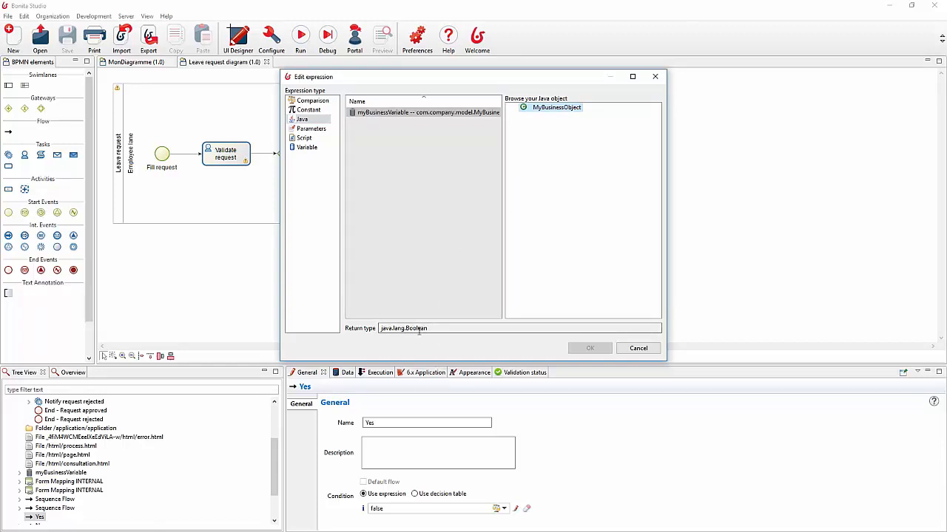
pyautogui.click(303, 139)
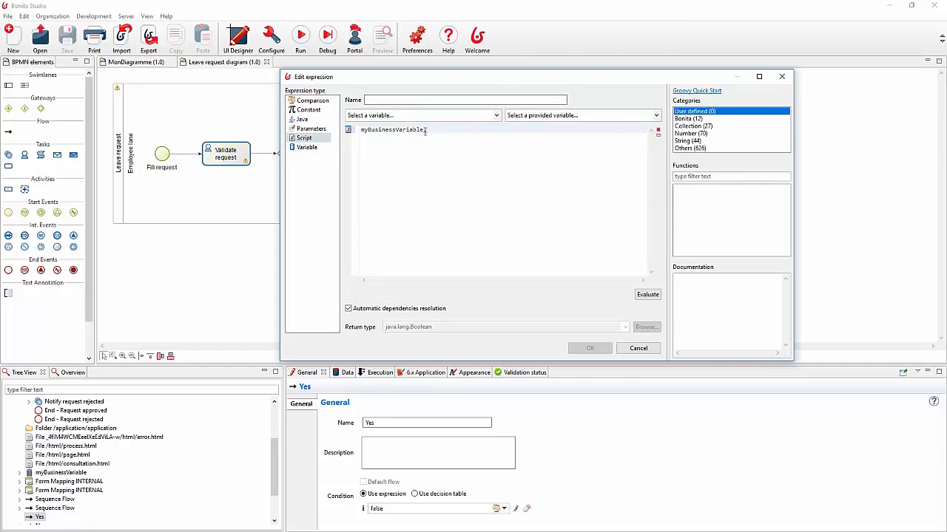
pyautogui.write('.')
pyautogui.press('Return')
pyautogui.write('== "test')
pyautogui.click(425, 100)
pyautogui.write('a')
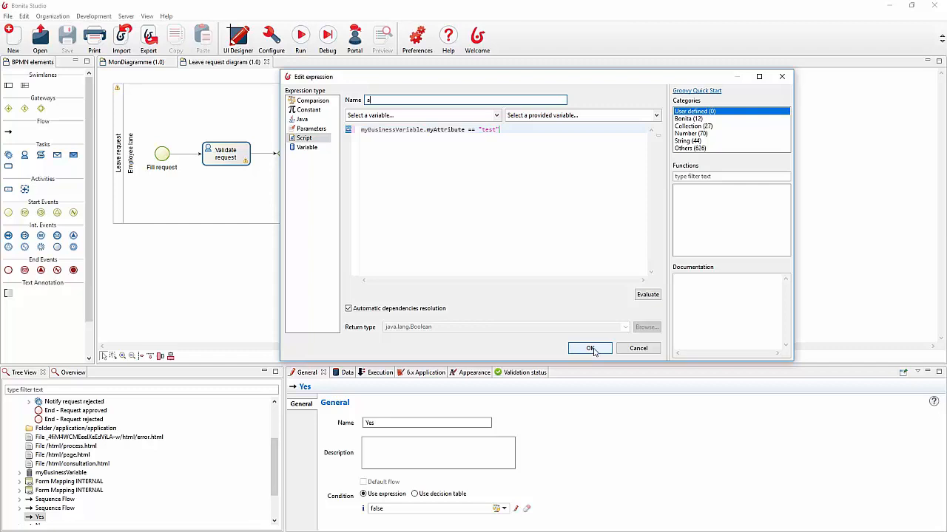
pyautogui.click(590, 348)
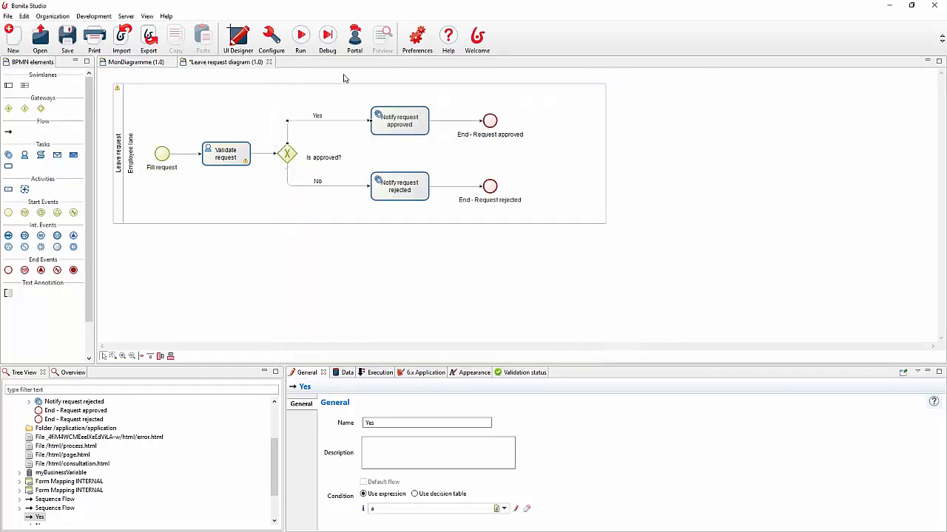
pyautogui.click(893, 8)
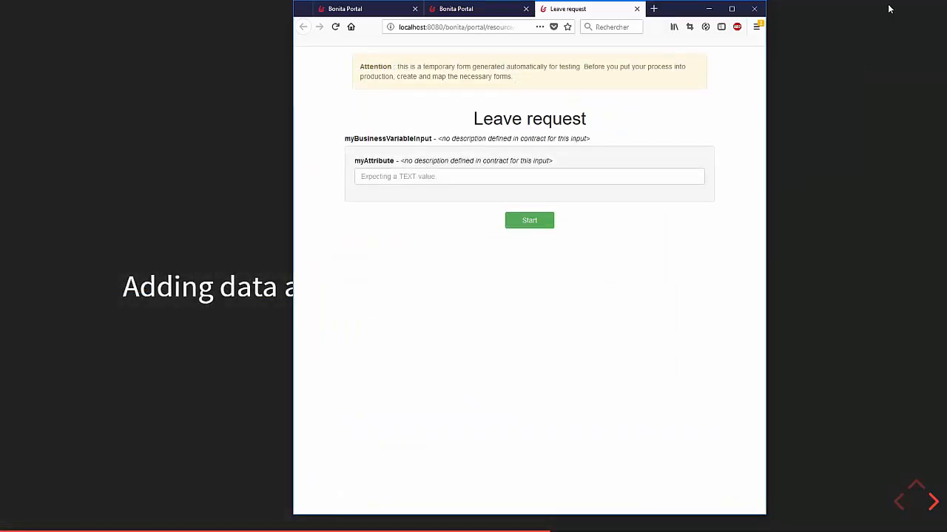
pyautogui.click(884, 9)
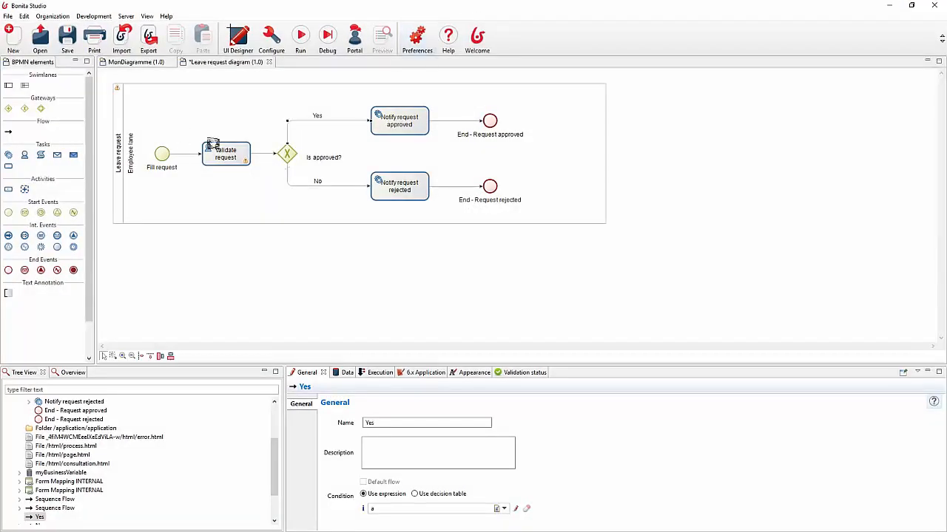
# Step: Add a TEXT contract input named contractInput to the Validate request task
pyautogui.click(219, 152)
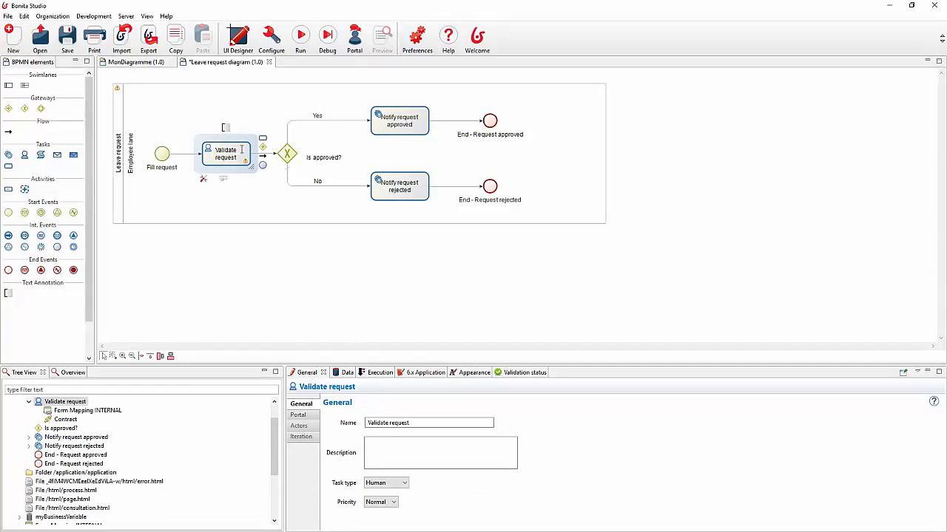
pyautogui.click(379, 373)
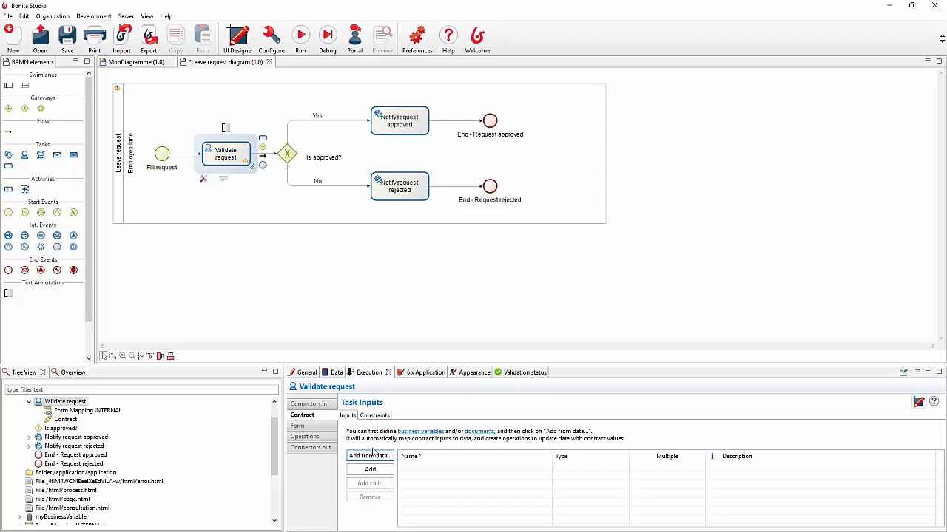
pyautogui.click(375, 474)
pyautogui.click(459, 466)
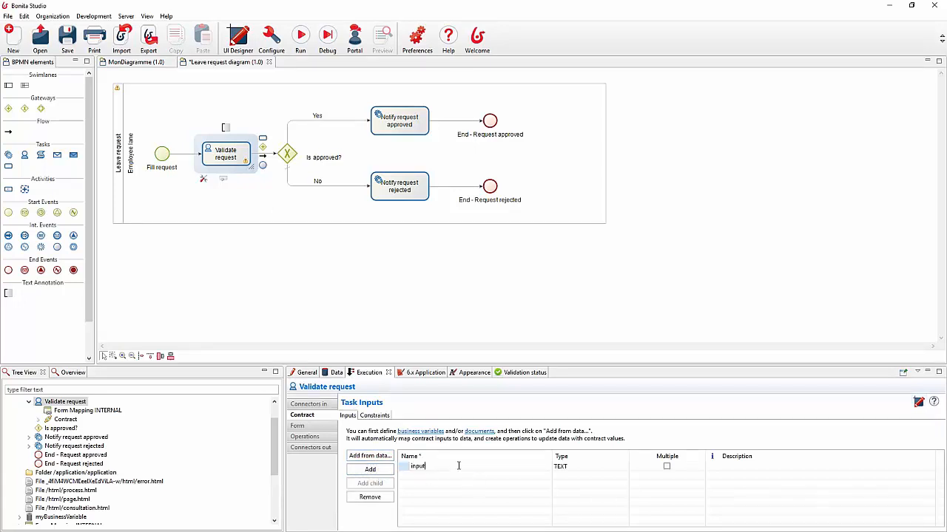
pyautogui.write('contractI')
pyautogui.press('Return')
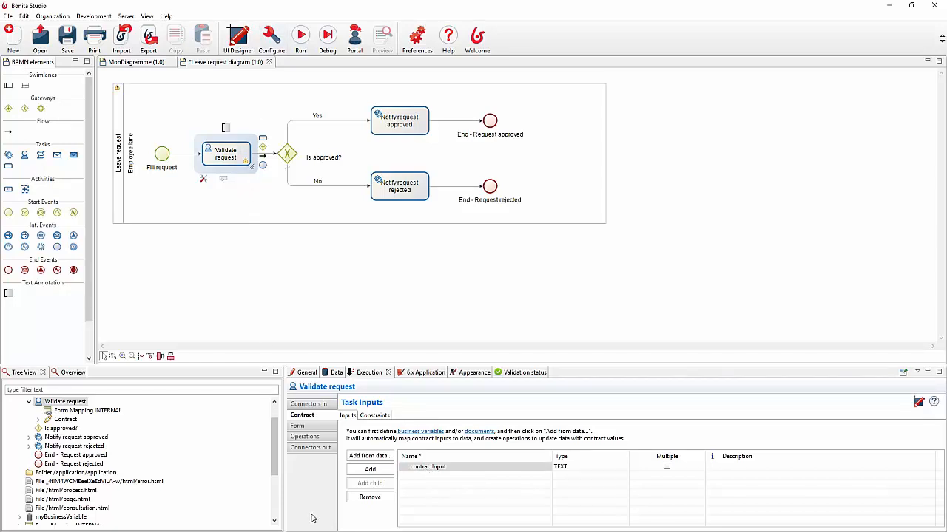
# Step: Add an operation to the Validate request task with myBusinessVariable as its target
pyautogui.click(316, 439)
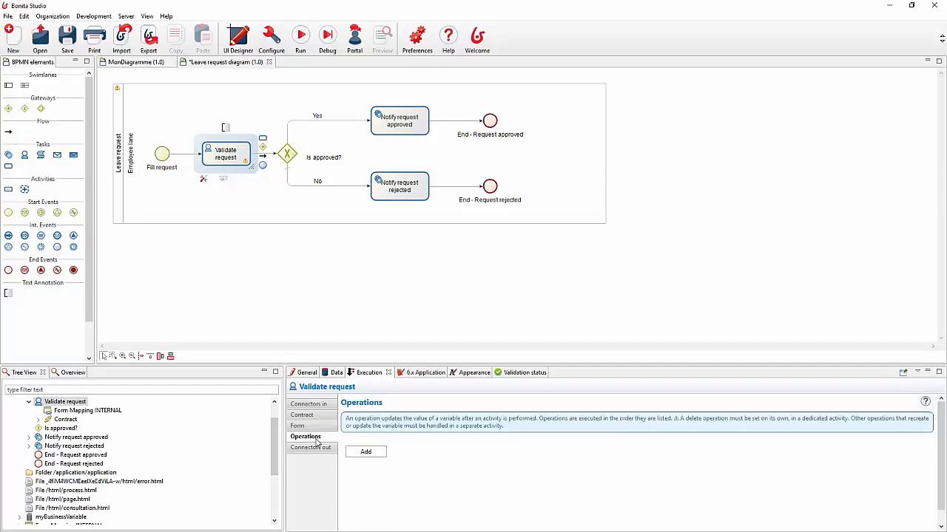
pyautogui.click(359, 453)
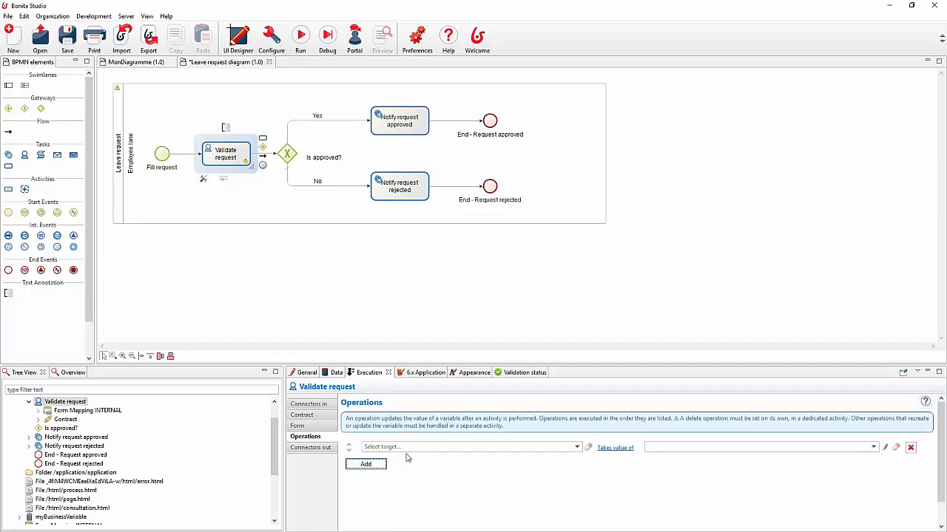
pyautogui.click(577, 449)
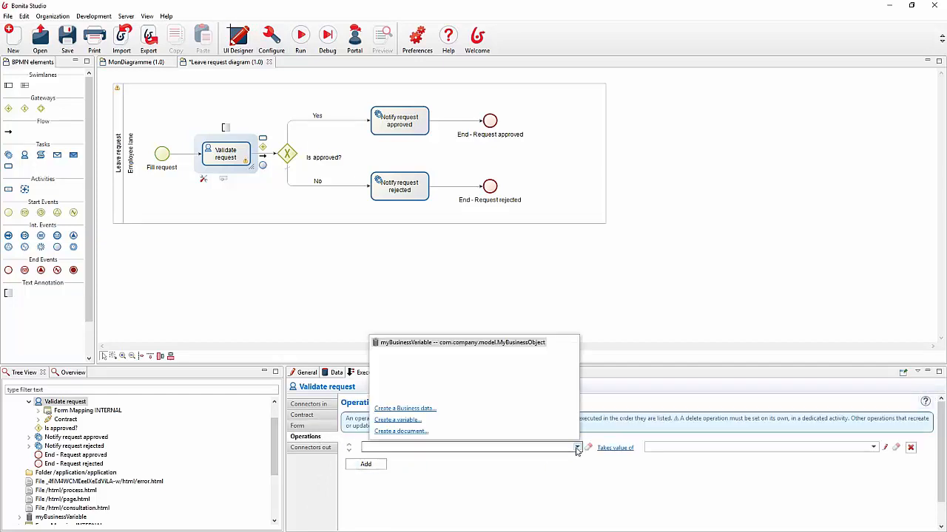
pyautogui.click(425, 344)
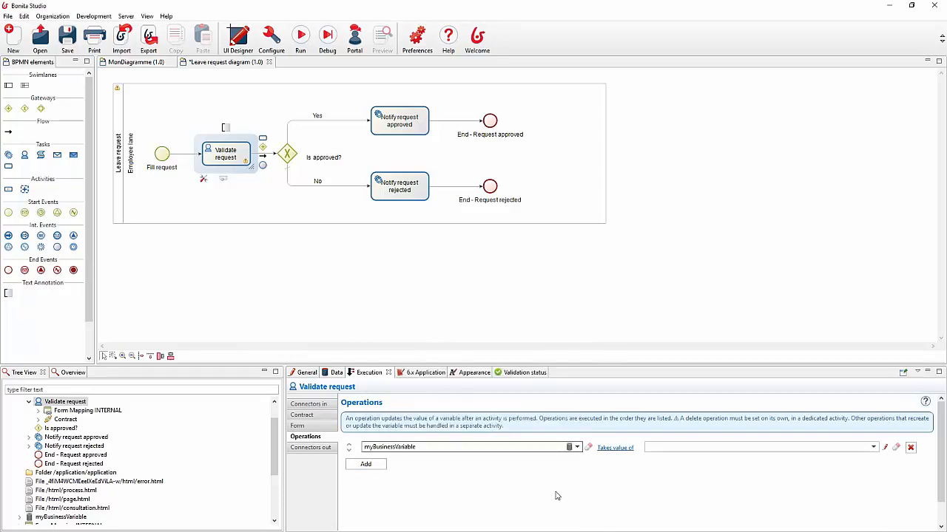
# Step: Make the operation use the Java method setMyAttribute(String) and take contractInput as its value
pyautogui.click(608, 449)
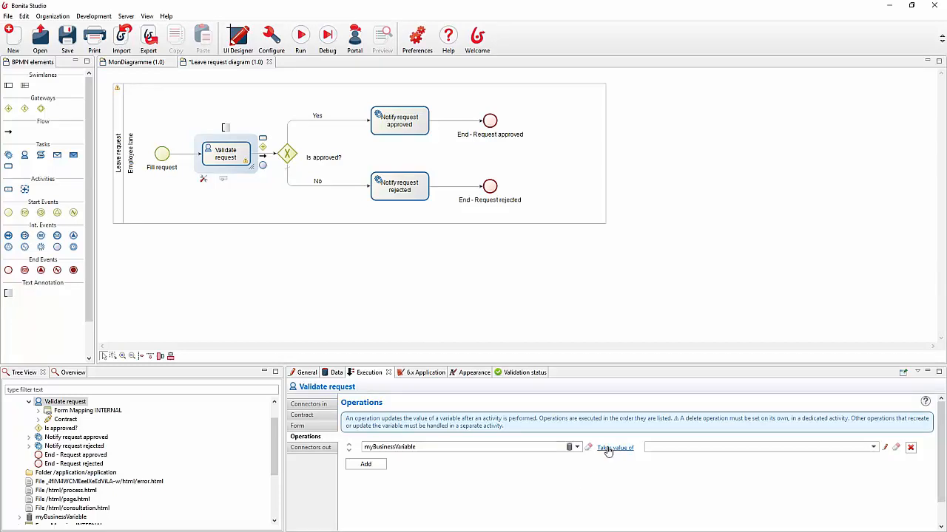
pyautogui.click(500, 247)
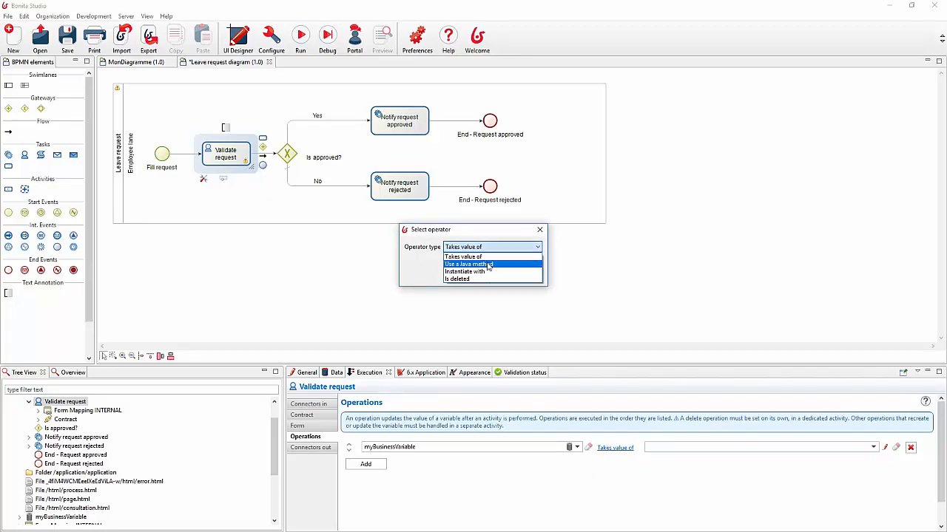
pyautogui.click(487, 265)
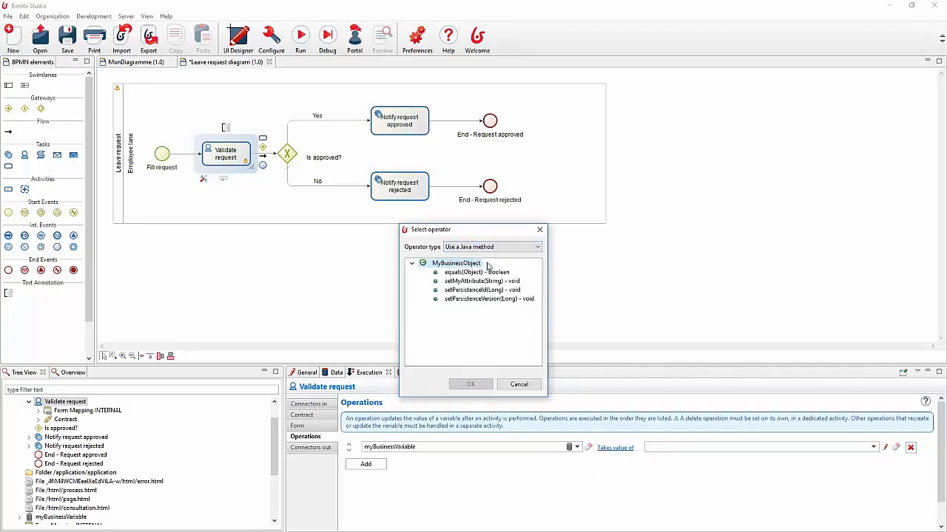
pyautogui.click(454, 285)
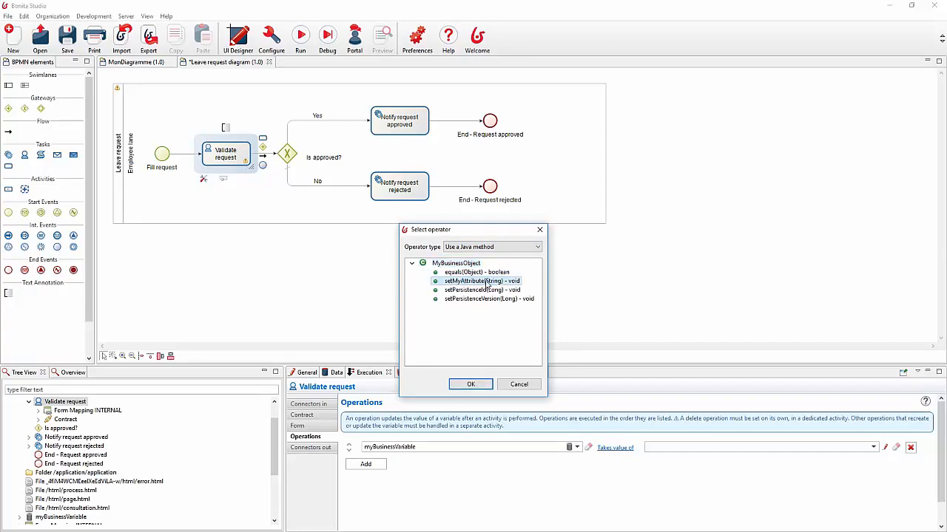
pyautogui.click(479, 388)
pyautogui.click(874, 447)
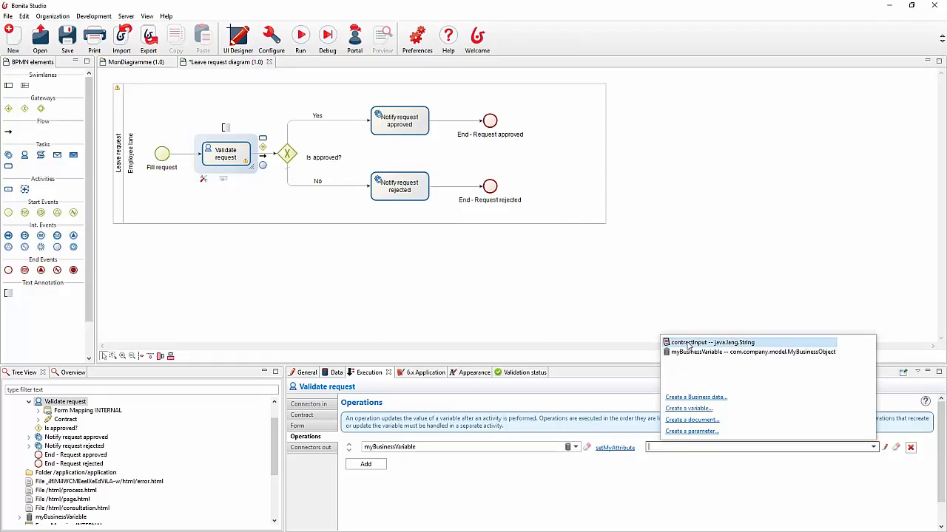
pyautogui.click(688, 343)
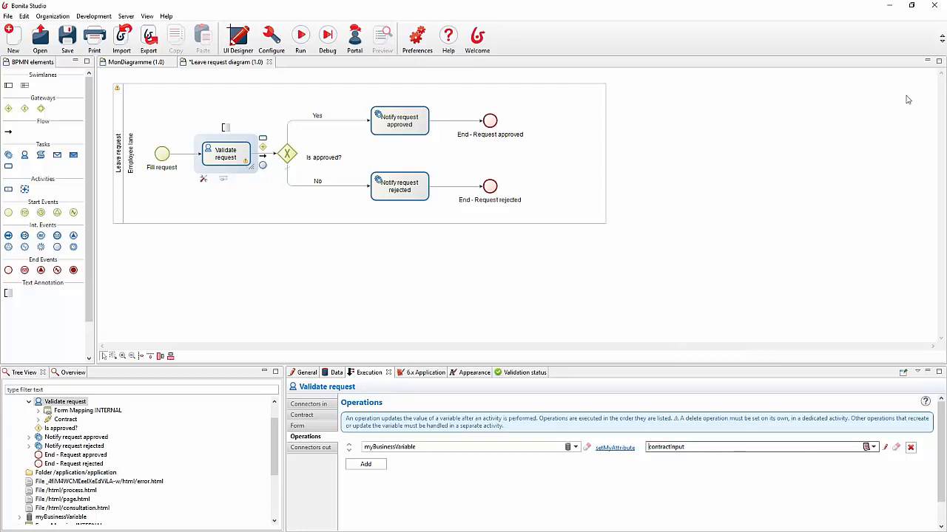
pyautogui.click(891, 8)
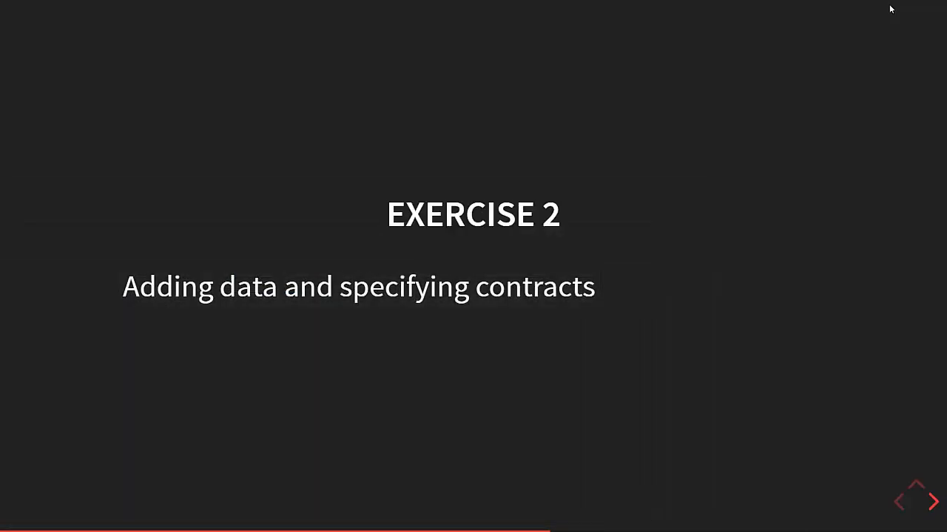
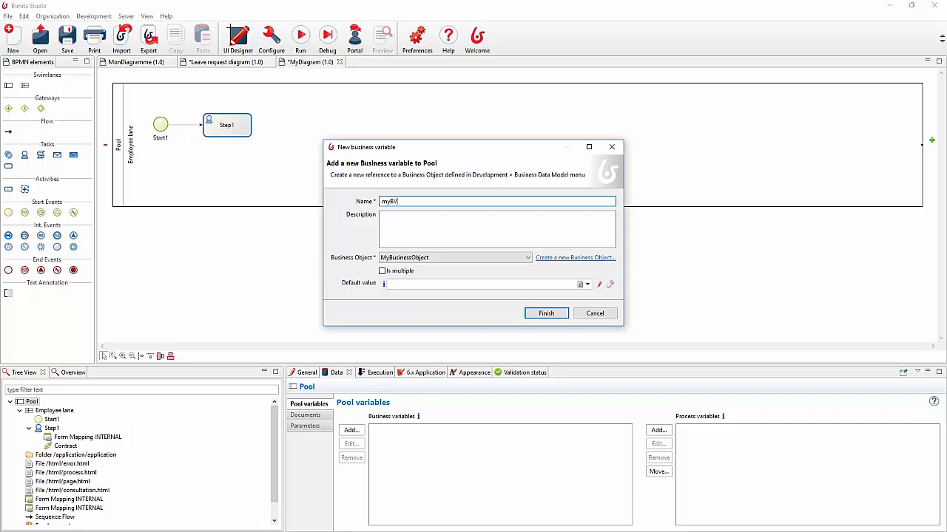
# Step: Start a default value script for myBV that imports MyBusinessObject and defines newBV as new MyBusinessObject()
pyautogui.click(598, 286)
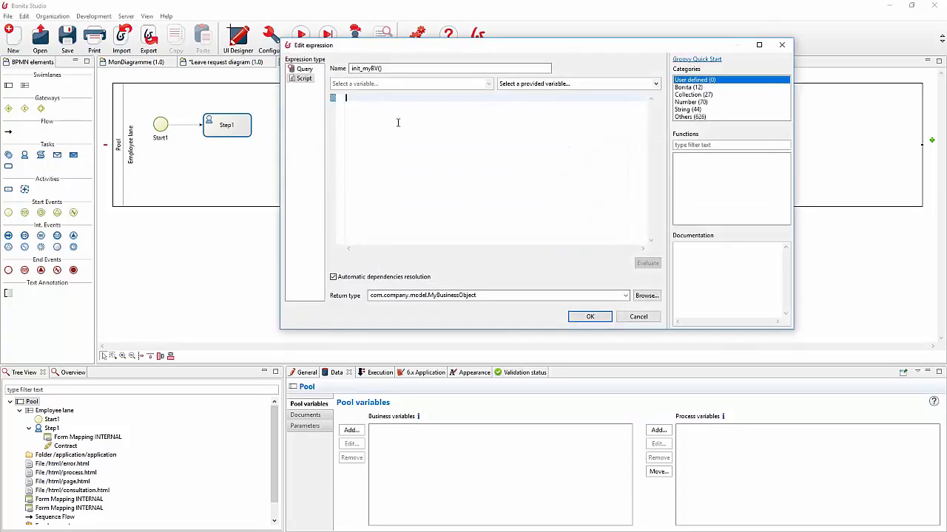
pyautogui.write('def newBV = new')
pyautogui.hotkey('ctrl', 'space')
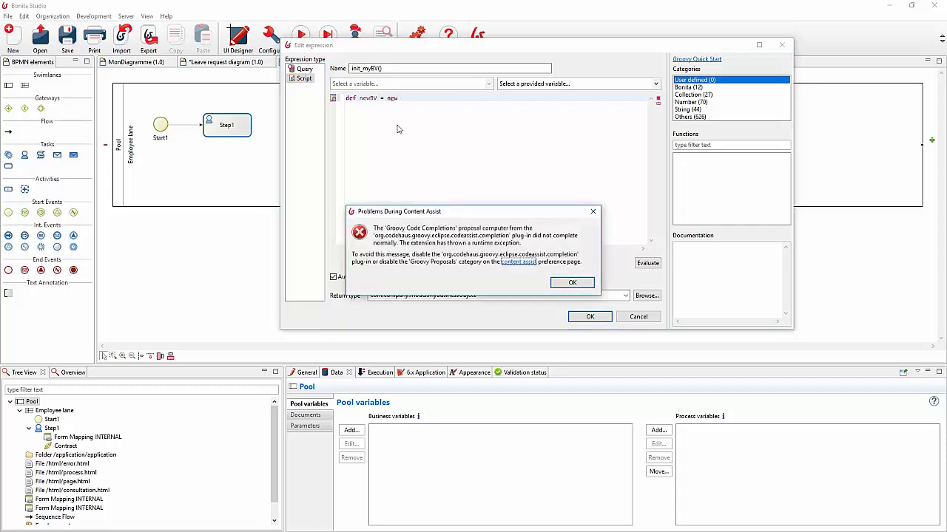
pyautogui.click(518, 262)
pyautogui.click(570, 283)
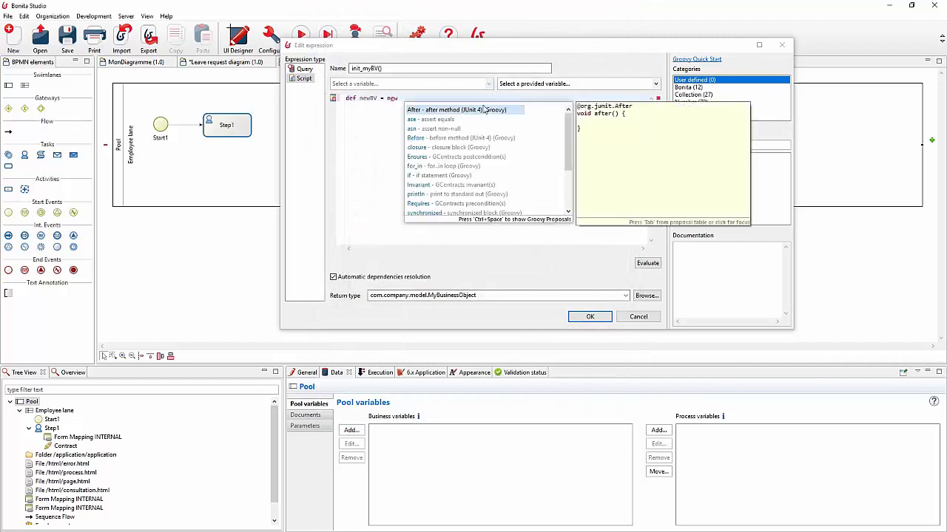
pyautogui.click(451, 96)
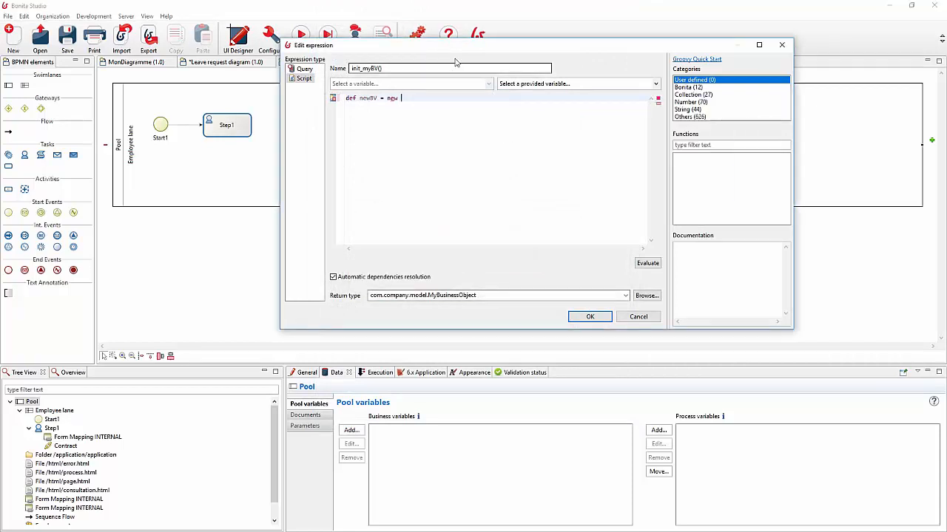
pyautogui.moveTo(459, 51); pyautogui.dragTo(461, 303)
pyautogui.write('MyBusinessObject')
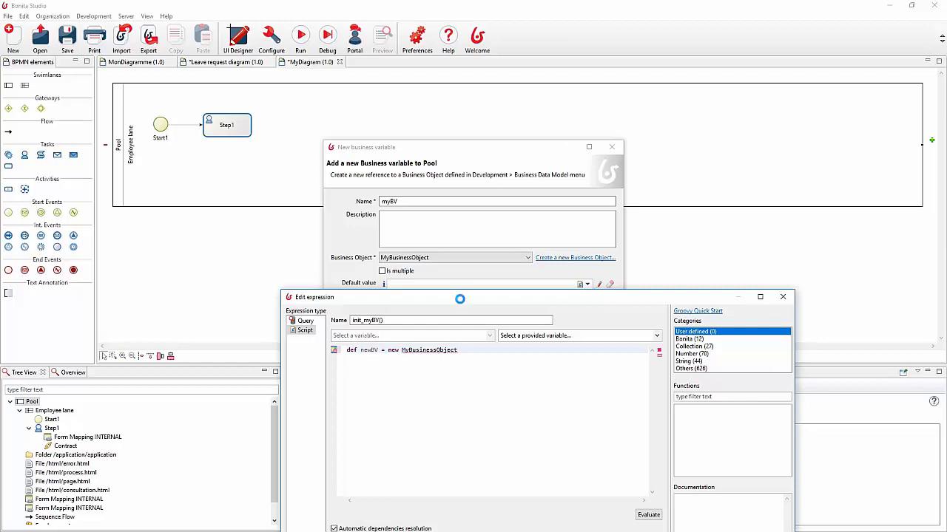
pyautogui.hotkey('ctrl', 'space')
pyautogui.press('Return')
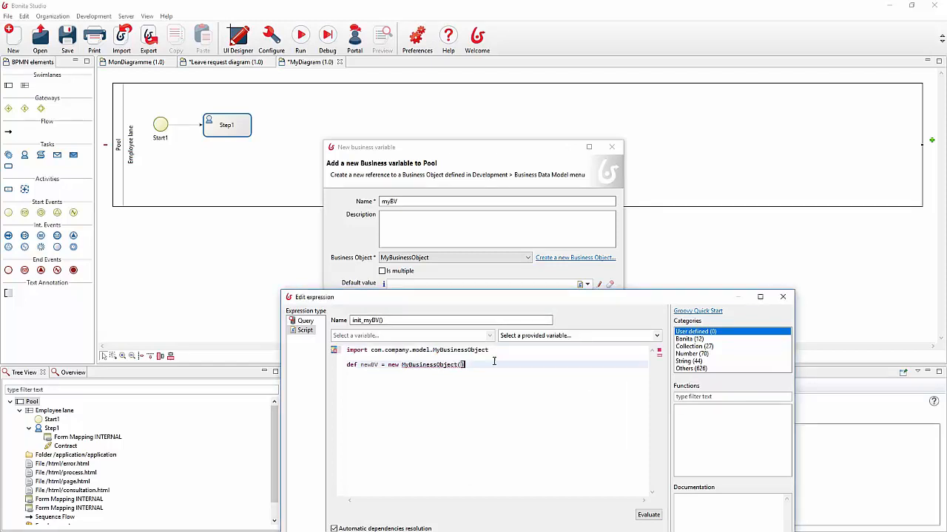
pyautogui.press('Return')
pyautogui.press('Return')
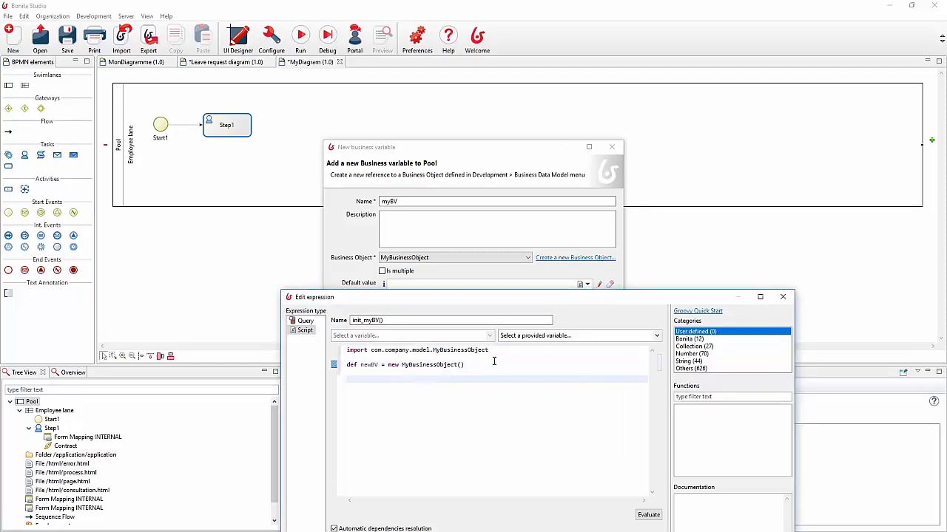
# Step: Complete the script with newBV.myAttribute = "test"; and return newBV, and finish creating the myBV business variable
pyautogui.write('newBV.myAttribute = "test";')
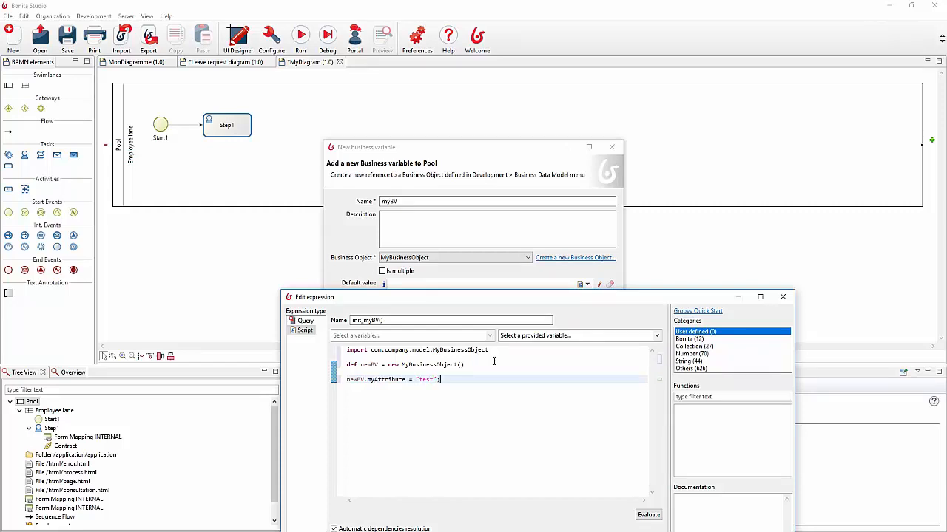
pyautogui.press('Return')
pyautogui.write('return ne')
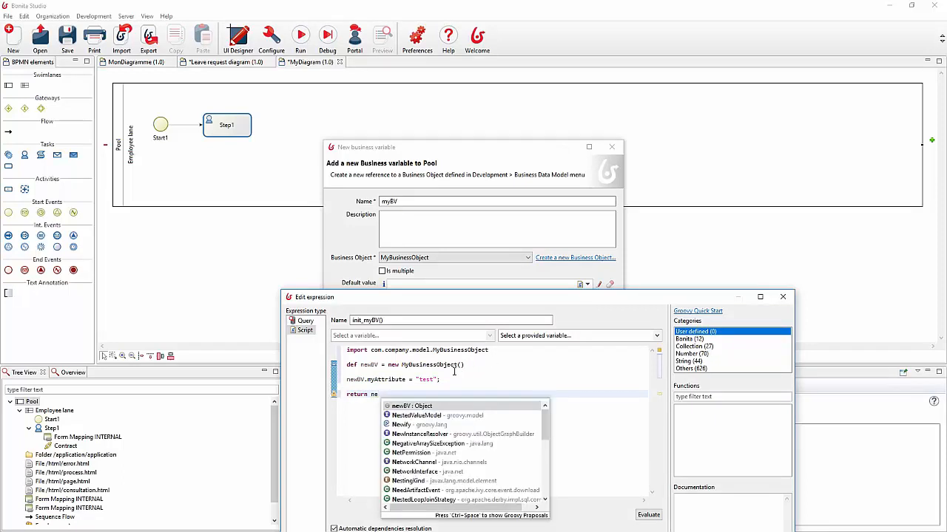
pyautogui.doubleClick(444, 406)
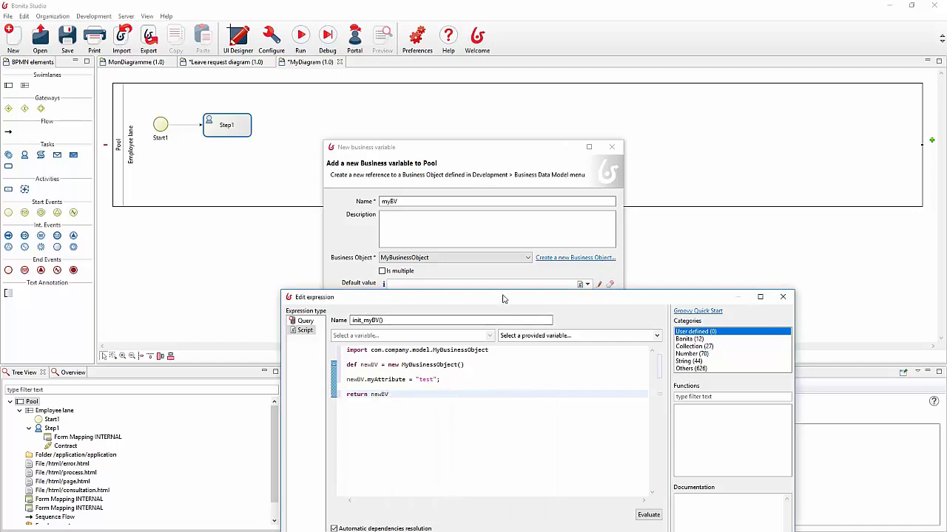
pyautogui.moveTo(503, 300); pyautogui.dragTo(540, 71)
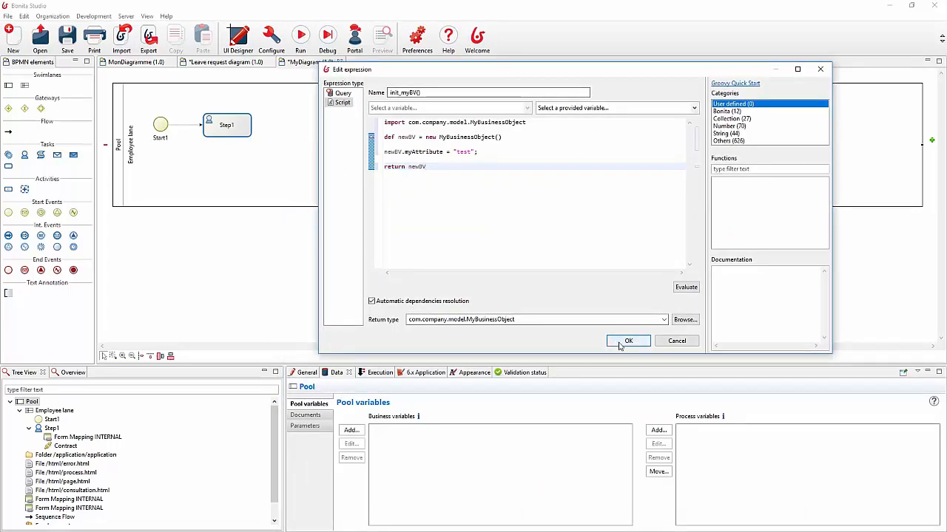
pyautogui.doubleClick(418, 150)
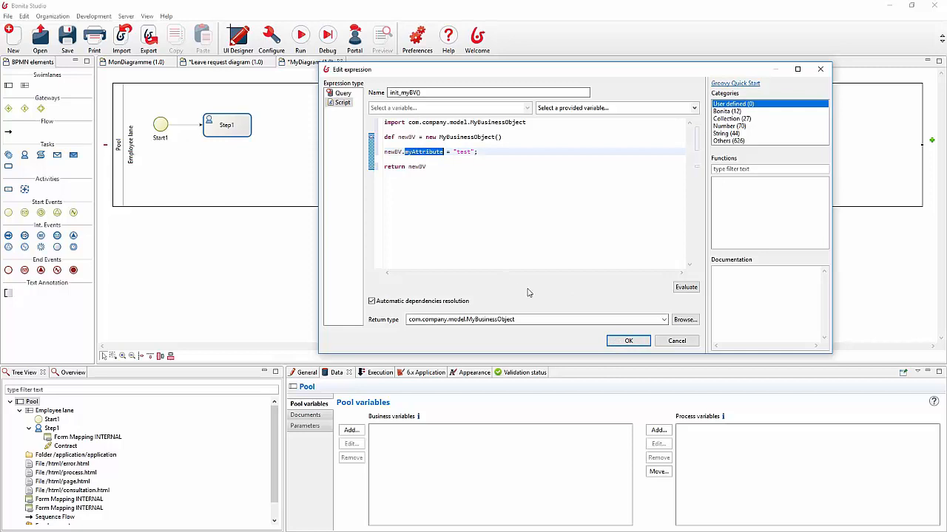
pyautogui.click(634, 343)
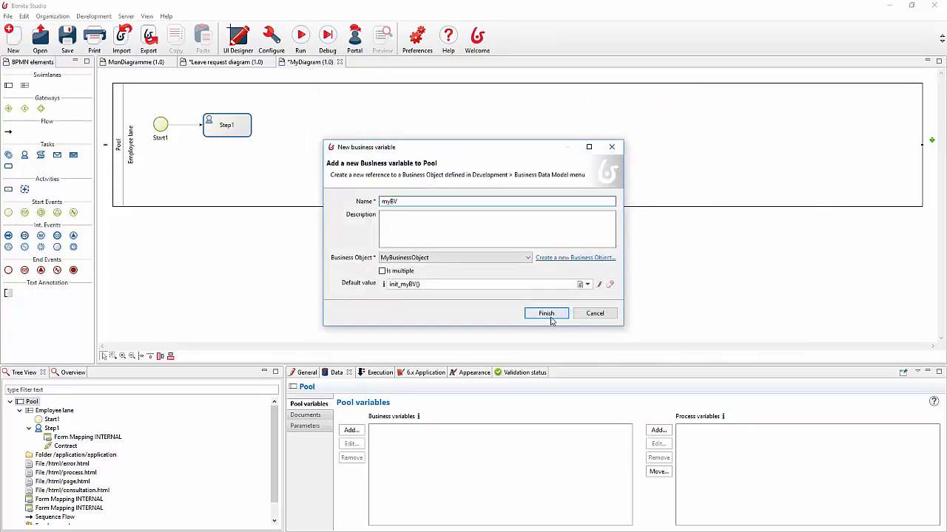
pyautogui.click(553, 319)
# Step: Create a new UI Designer form as the target form of Step1
pyautogui.click(227, 125)
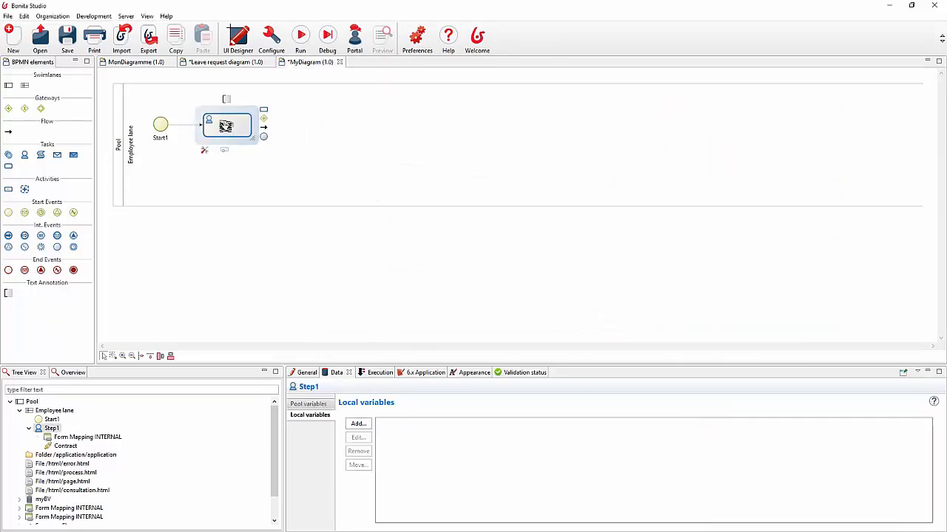
pyautogui.click(369, 373)
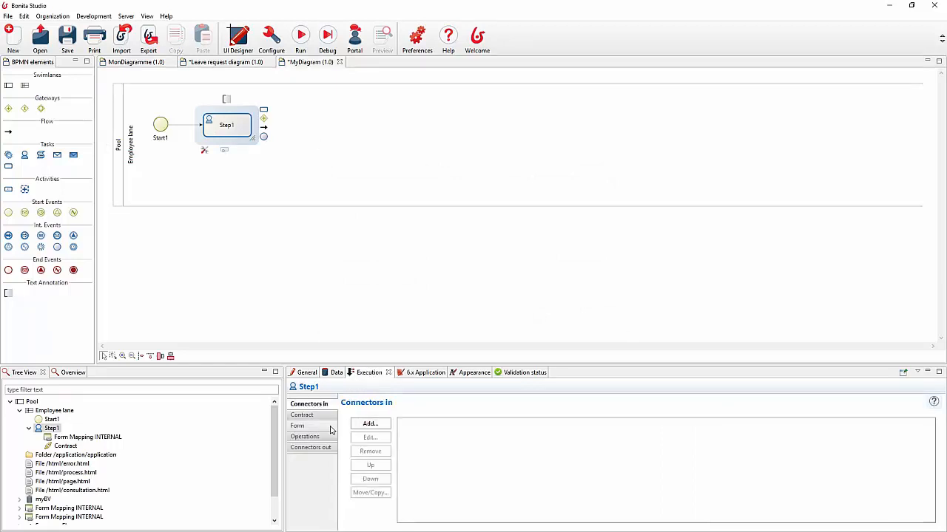
pyautogui.click(298, 426)
pyautogui.click(515, 456)
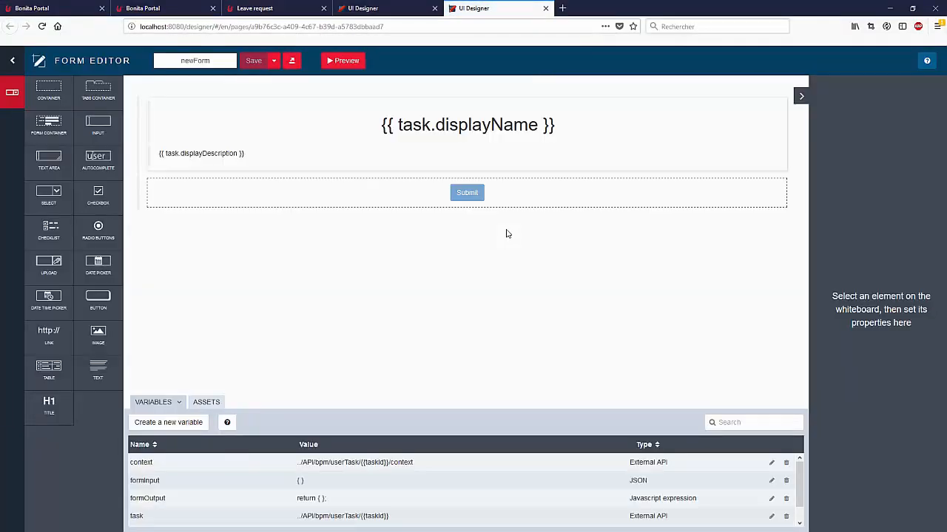
# Step: Create an External API variable named businessVar in the form with the URL ../{{context.myBV_ref.link}}
pyautogui.doubleClick(139, 463)
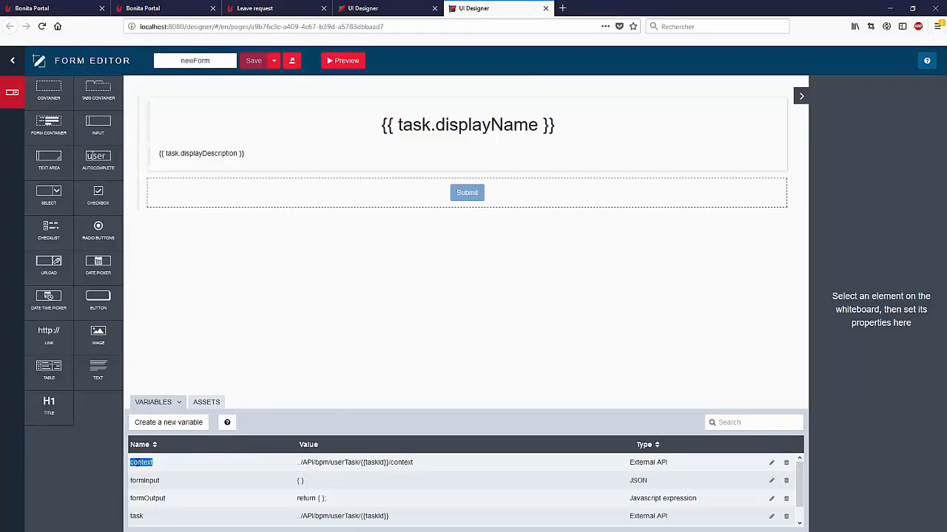
pyautogui.click(154, 424)
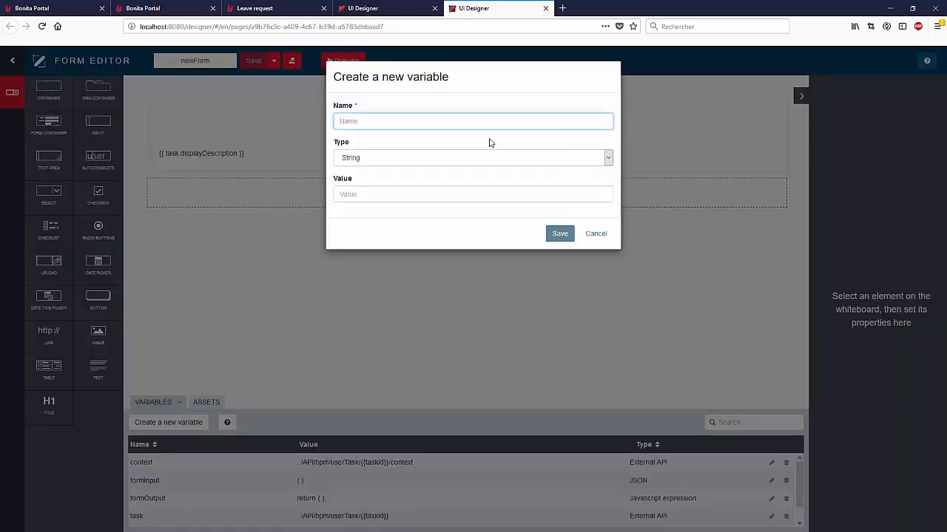
pyautogui.click(447, 159)
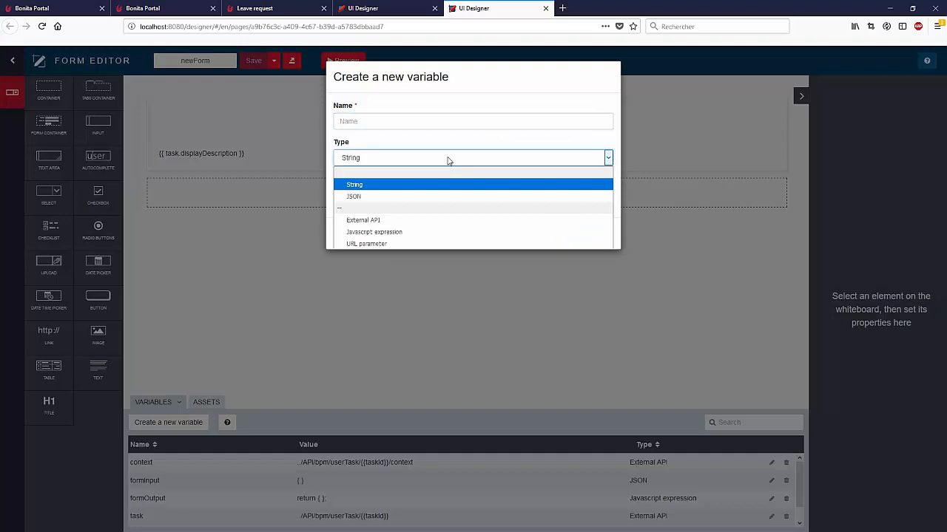
pyautogui.click(422, 221)
pyautogui.click(400, 123)
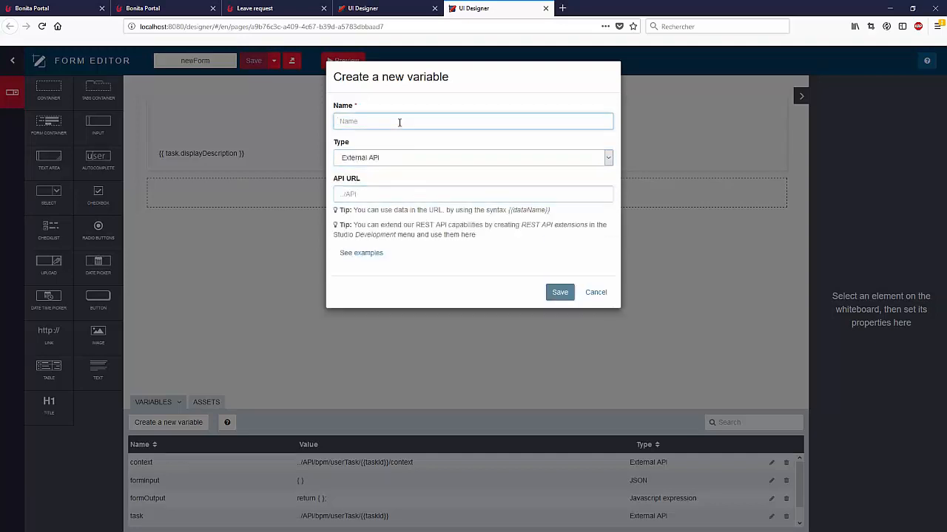
pyautogui.write('businessVar')
pyautogui.click(373, 194)
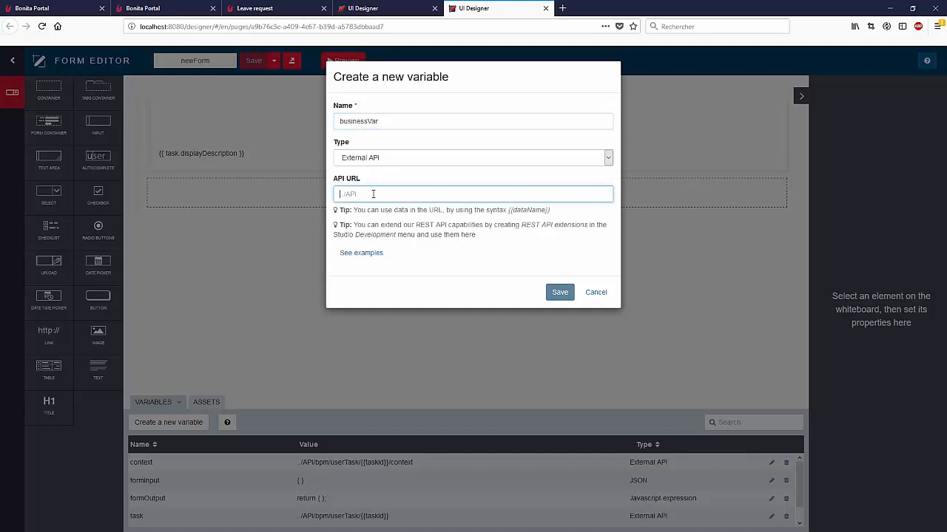
pyautogui.write('.')
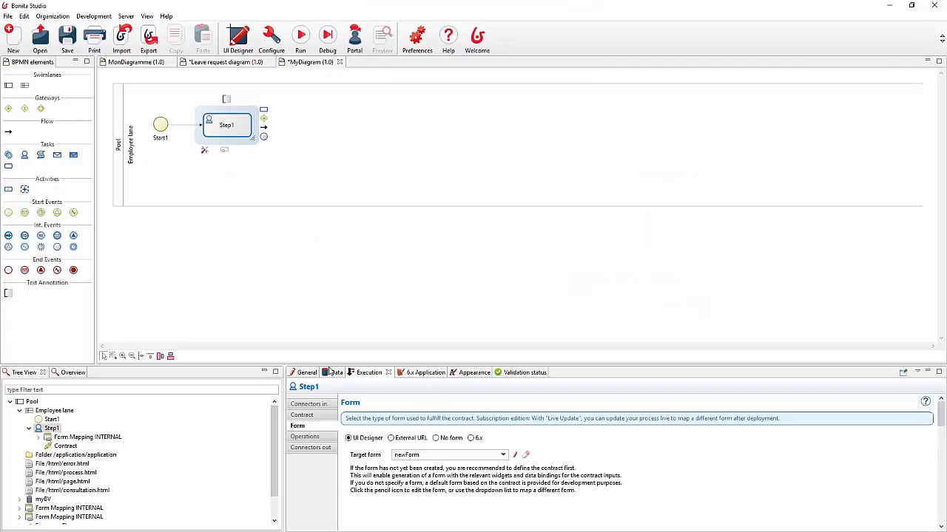
pyautogui.click(333, 373)
pyautogui.click(309, 403)
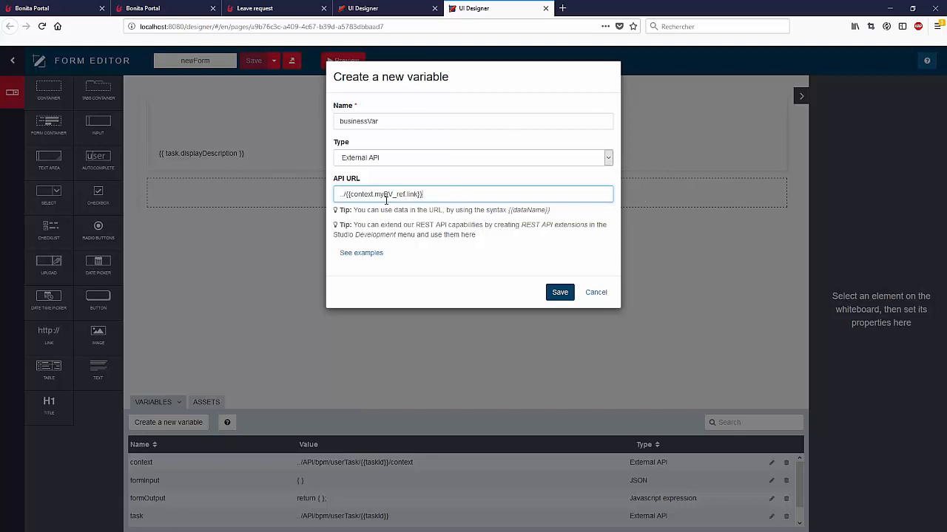
pyautogui.doubleClick(374, 124)
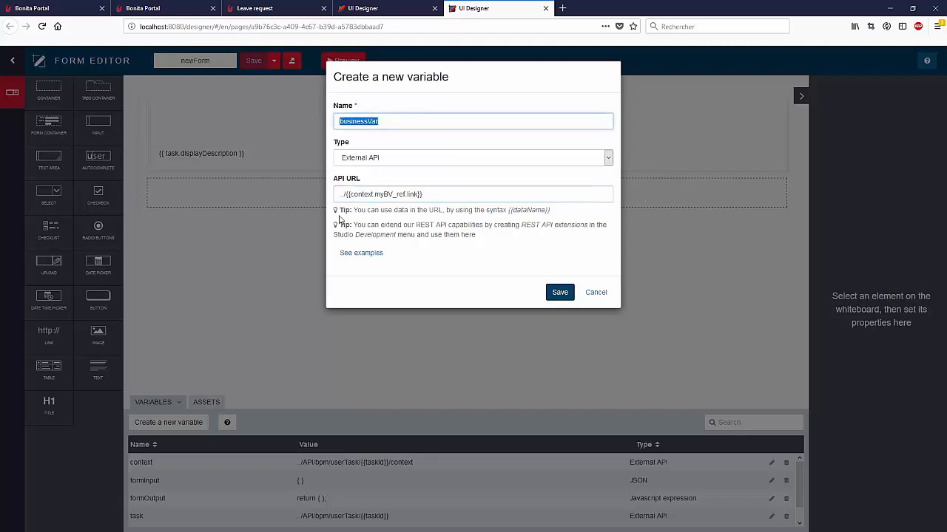
pyautogui.click(559, 293)
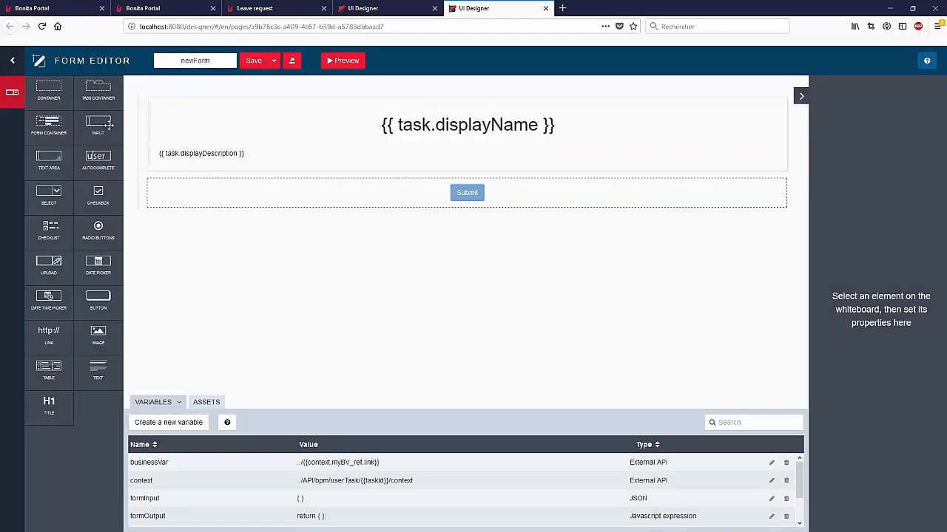
# Step: Add an input widget below the task description, bind its value to businessVar.myAttribute, and save the form
pyautogui.moveTo(108, 127); pyautogui.dragTo(227, 180)
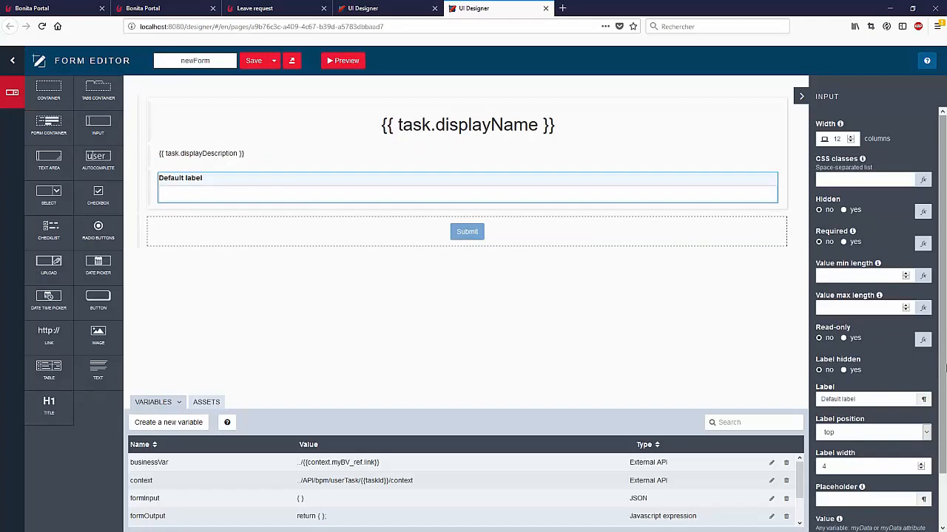
pyautogui.scroll(-2, 887, 459)
pyautogui.click(845, 482)
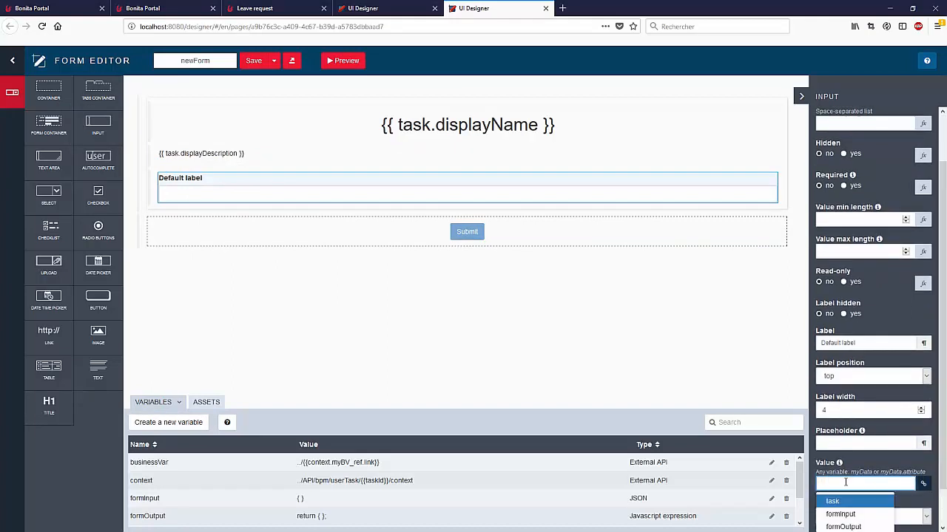
pyautogui.write('businessVar')
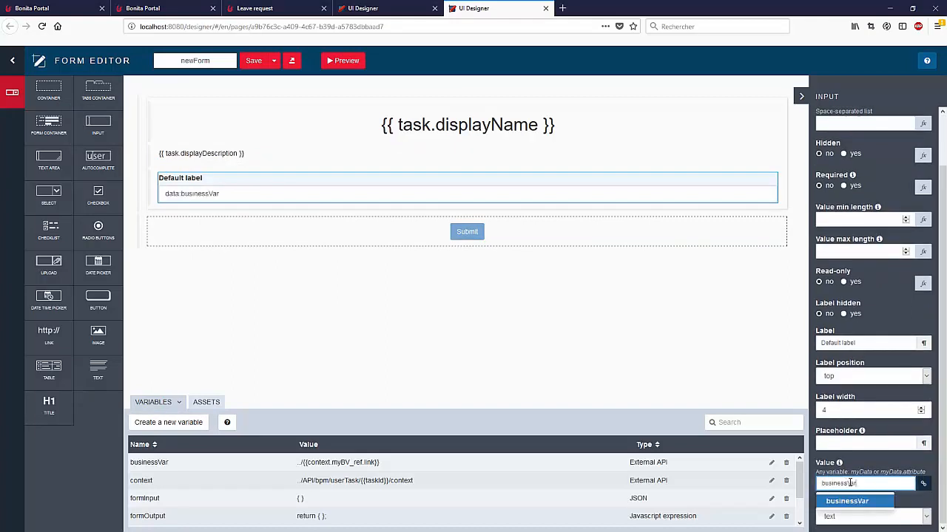
pyautogui.write('.my')
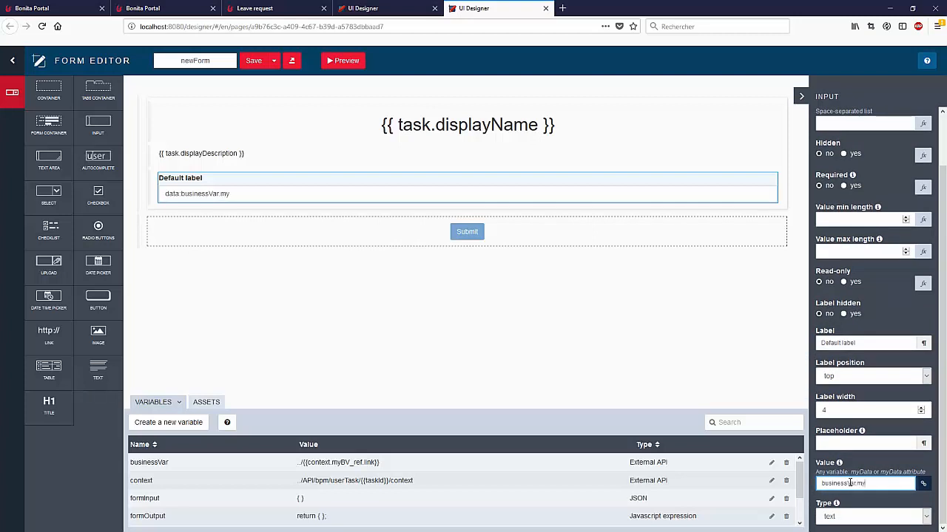
pyautogui.write('Attribute')
pyautogui.click(260, 66)
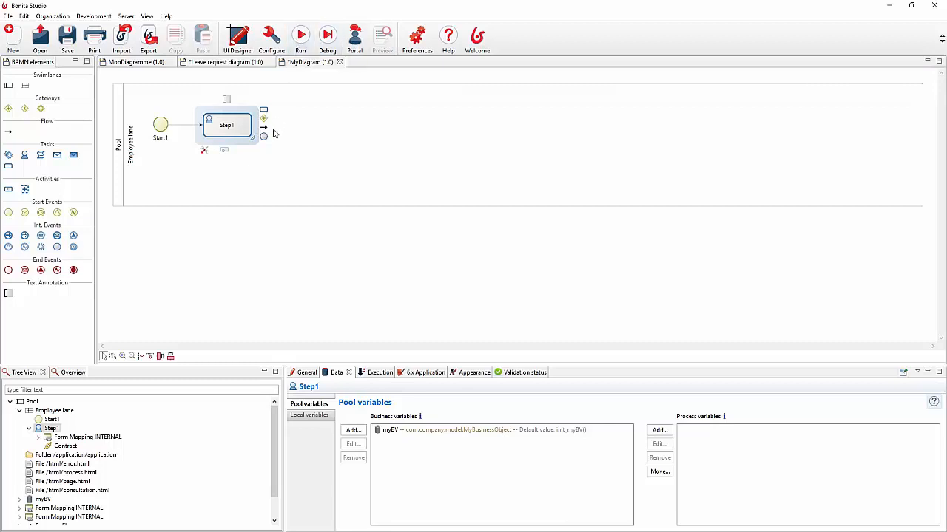
# Step: Add an end event after Step1 in MyDiagram, and try to run the process, opening the validation details
pyautogui.moveTo(264, 137); pyautogui.dragTo(289, 127)
pyautogui.click(320, 151)
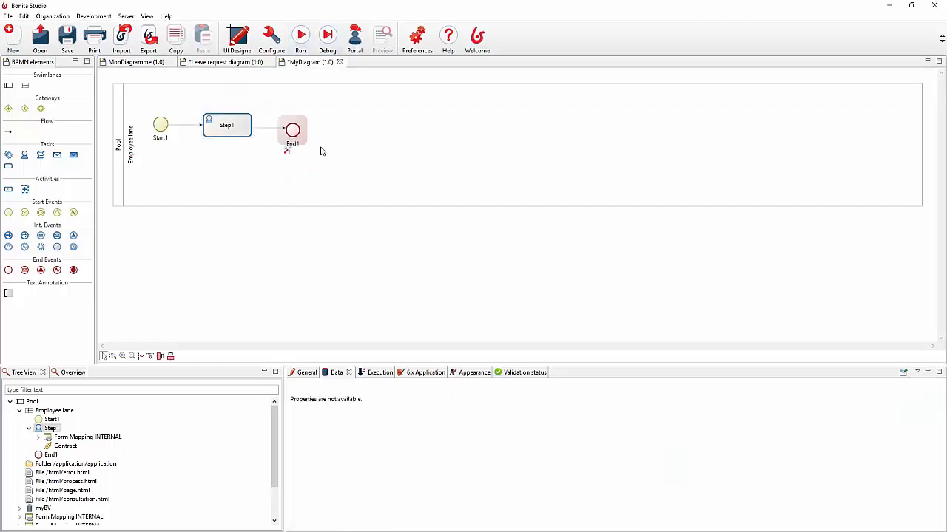
pyautogui.click(300, 35)
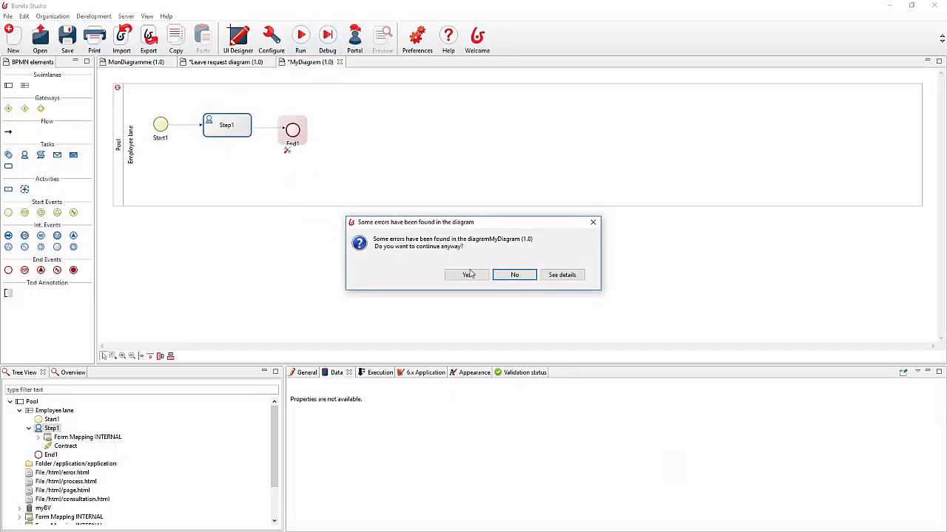
pyautogui.click(557, 275)
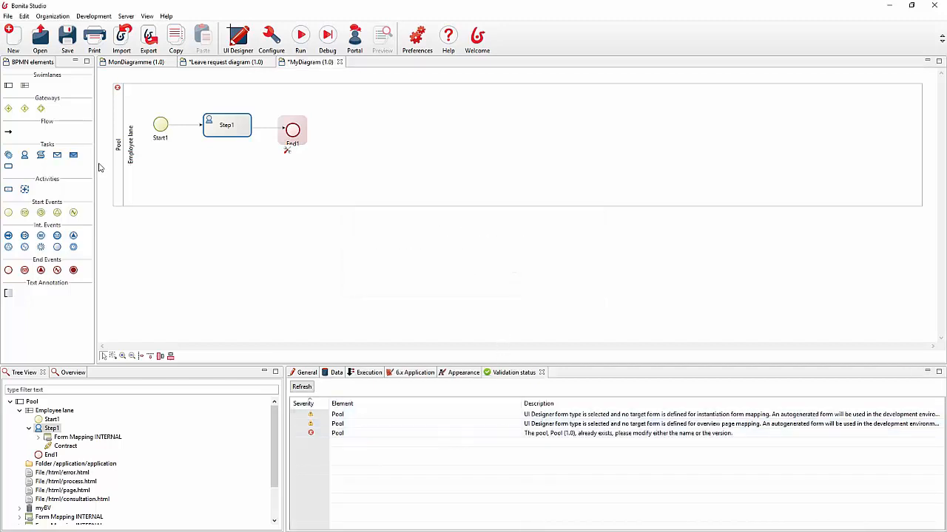
# Step: Rename the pool in MyDiagram as PoolTest
pyautogui.click(125, 166)
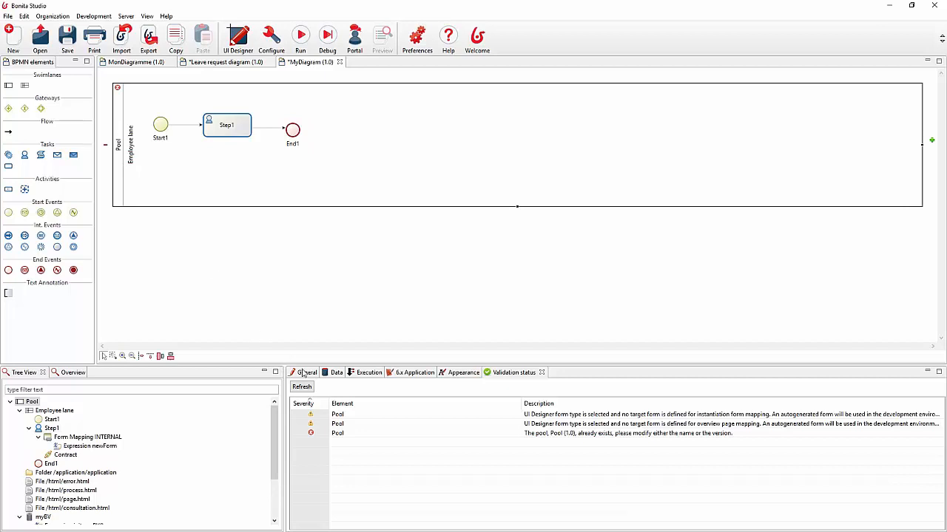
pyautogui.click(302, 374)
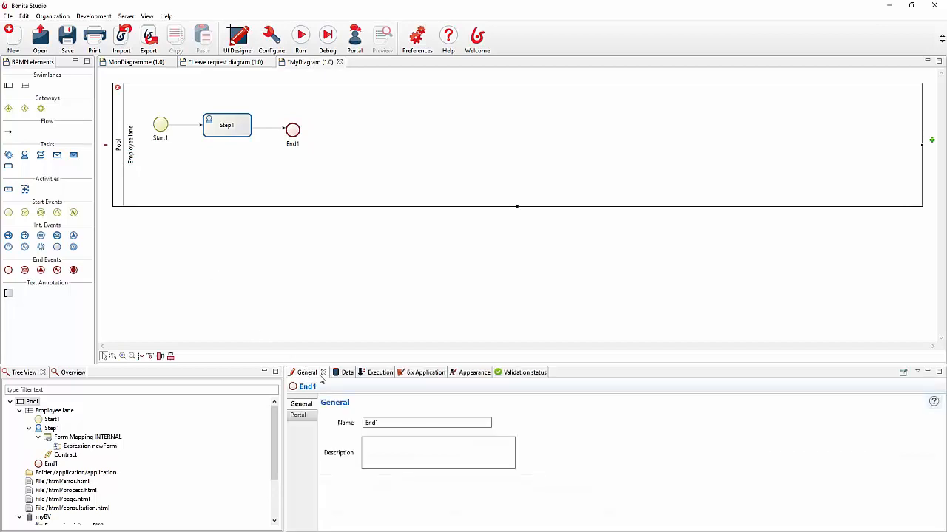
pyautogui.click(306, 267)
pyautogui.click(116, 156)
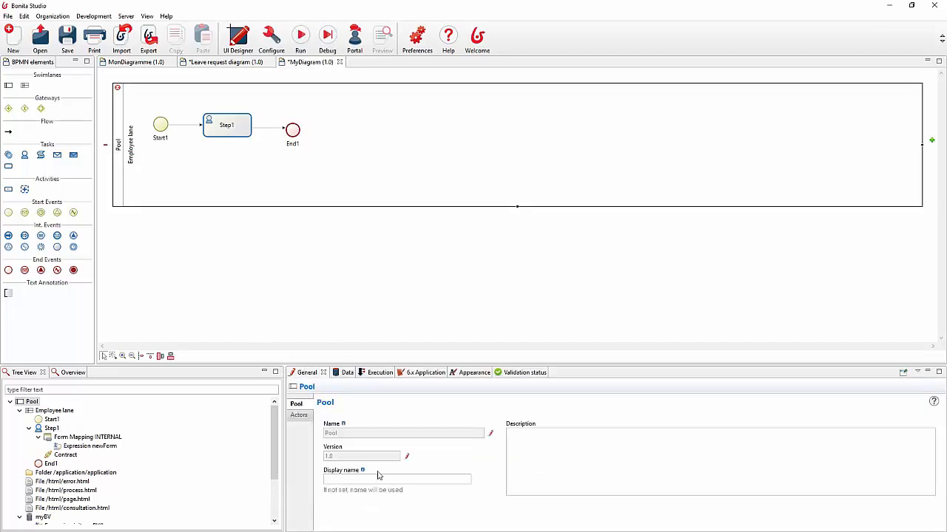
pyautogui.click(490, 434)
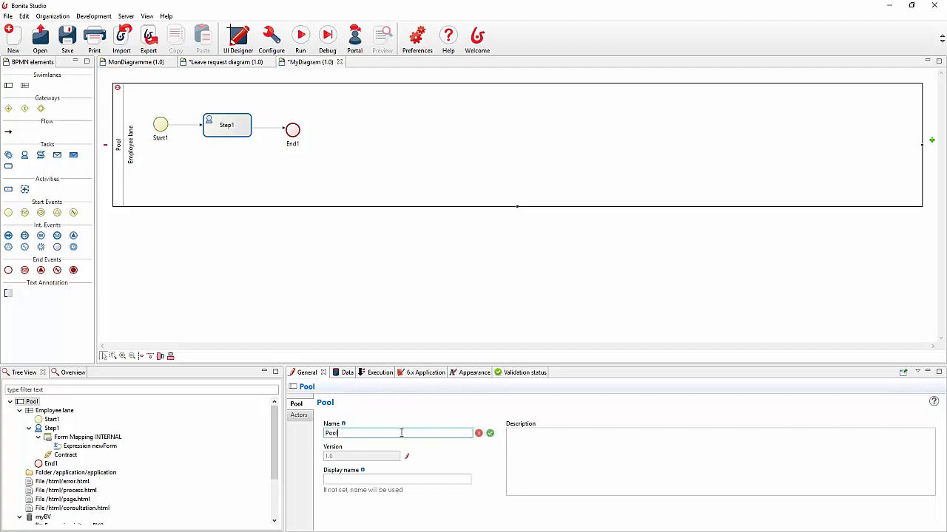
pyautogui.click(491, 434)
# Step: Run the PoolTest process, start a case, and take the Step1 task to check the input value in its form
pyautogui.click(297, 35)
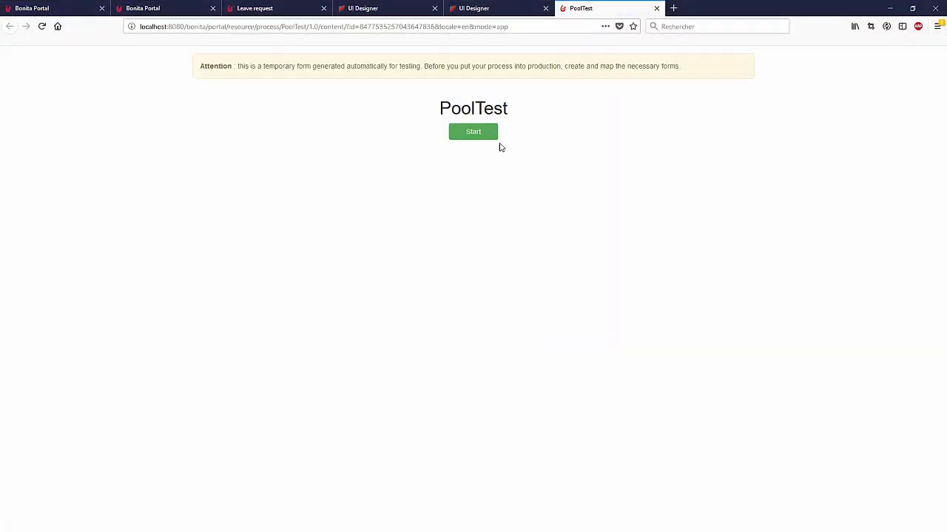
pyautogui.click(488, 139)
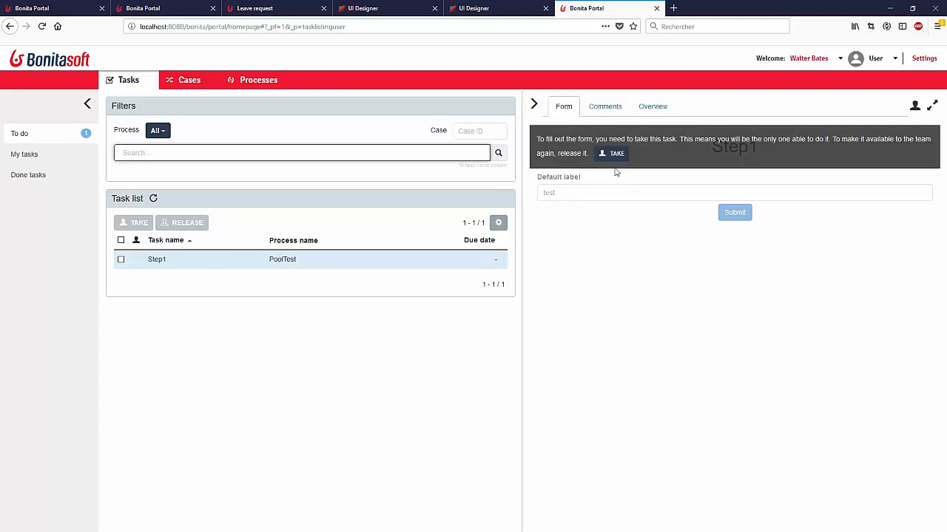
pyautogui.click(612, 154)
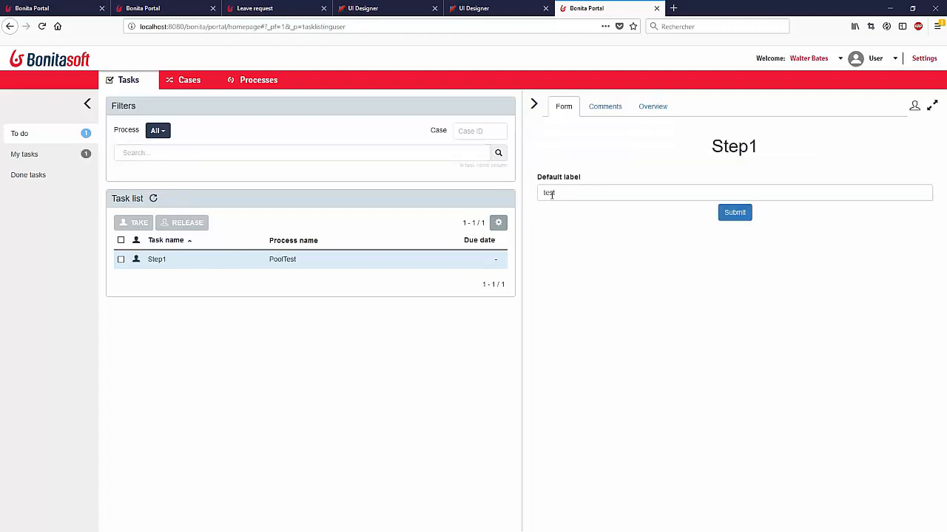
pyautogui.doubleClick(548, 193)
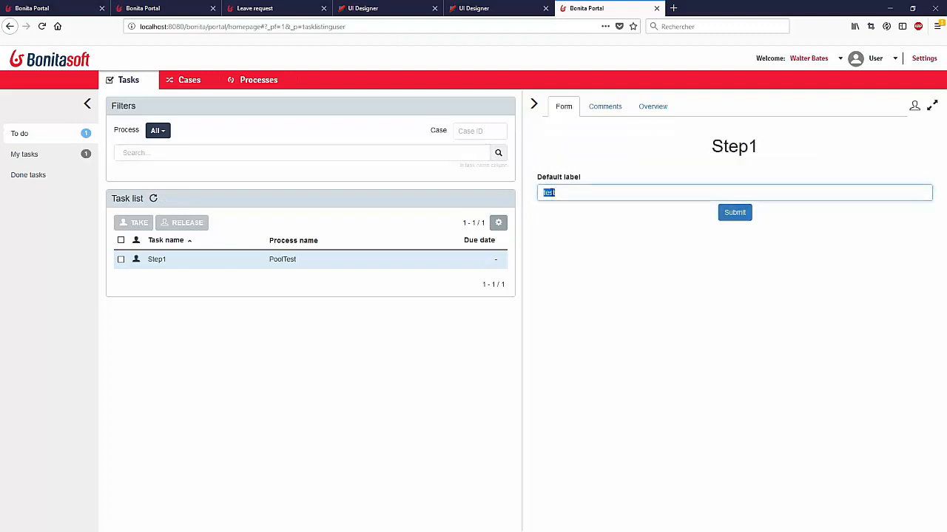
# Step: Return to Bonita Studio, browse the business data in the H2 console, and query all records of MYBUSINESSOBJECT
pyautogui.click(895, 6)
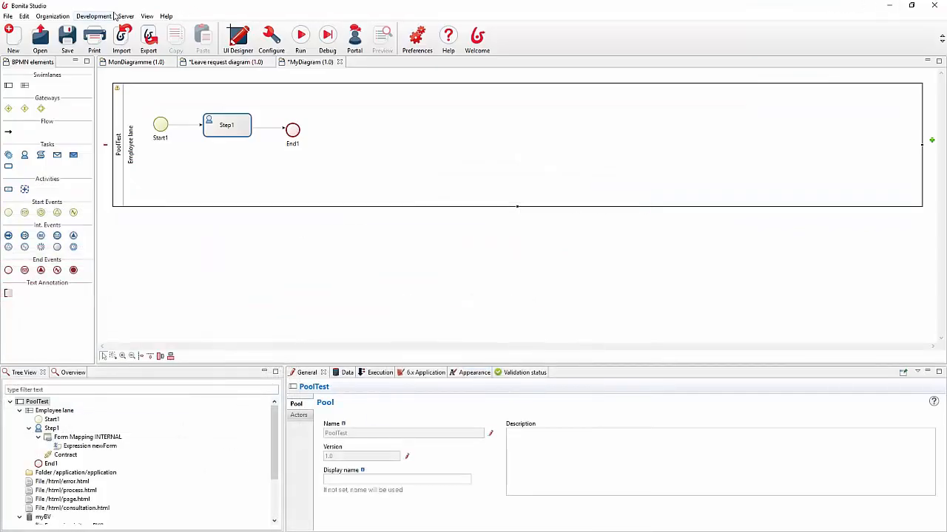
pyautogui.click(108, 16)
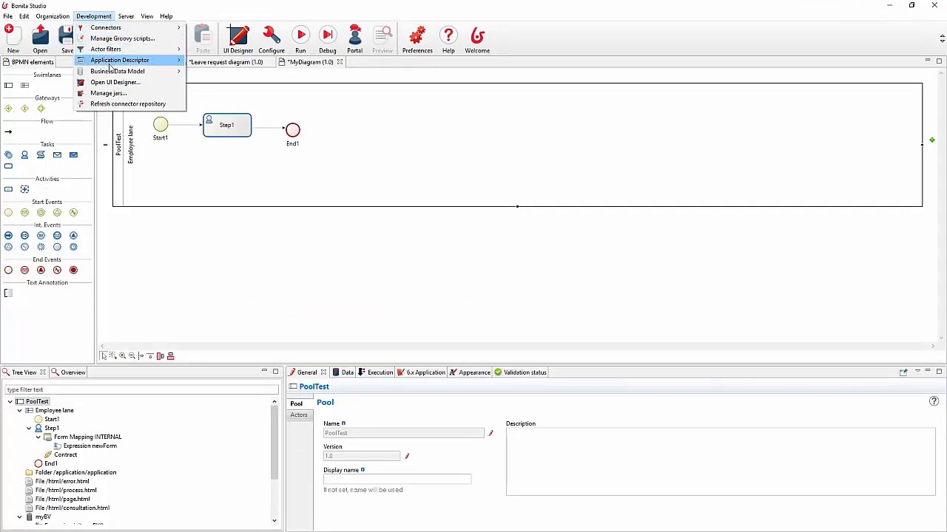
pyautogui.moveTo(109, 74)
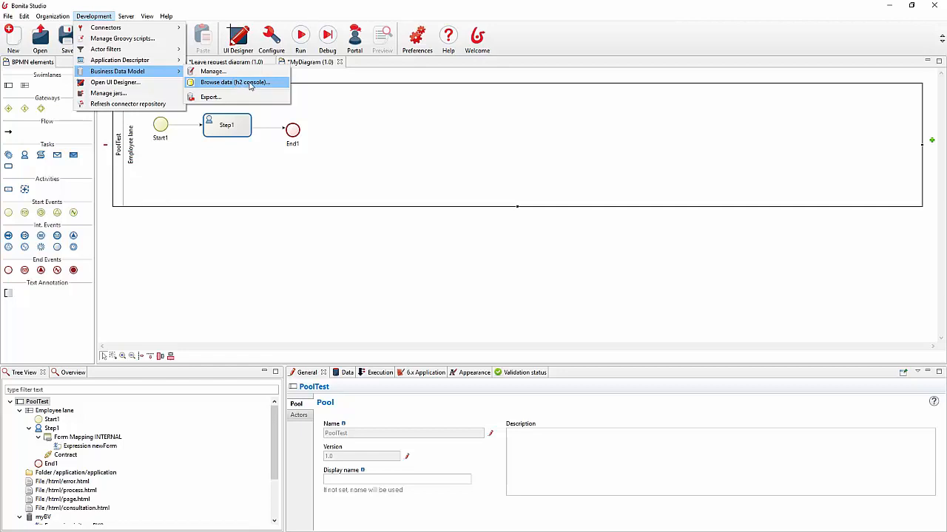
pyautogui.click(249, 85)
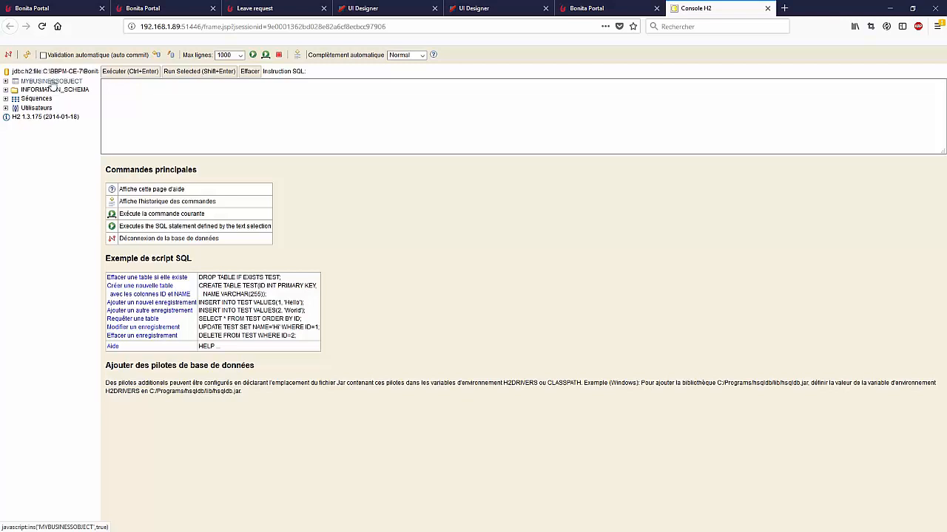
pyautogui.click(52, 81)
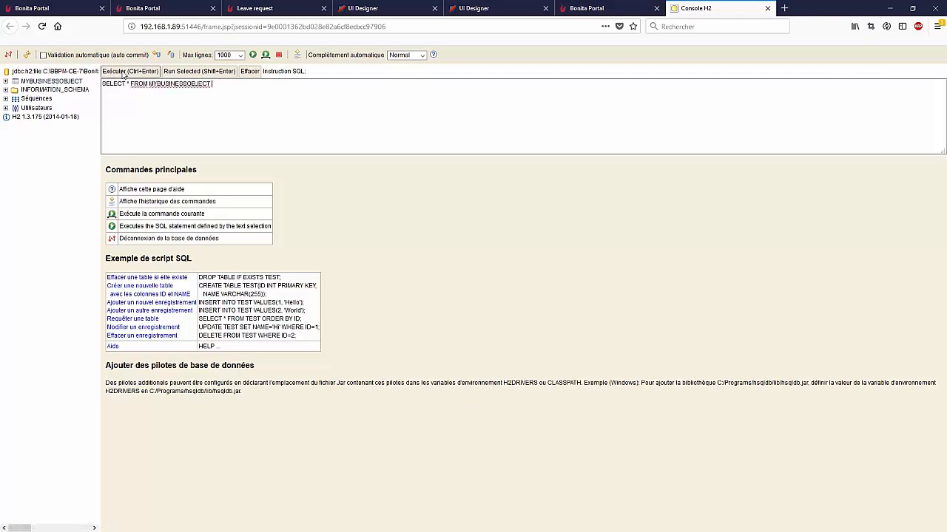
pyautogui.click(124, 72)
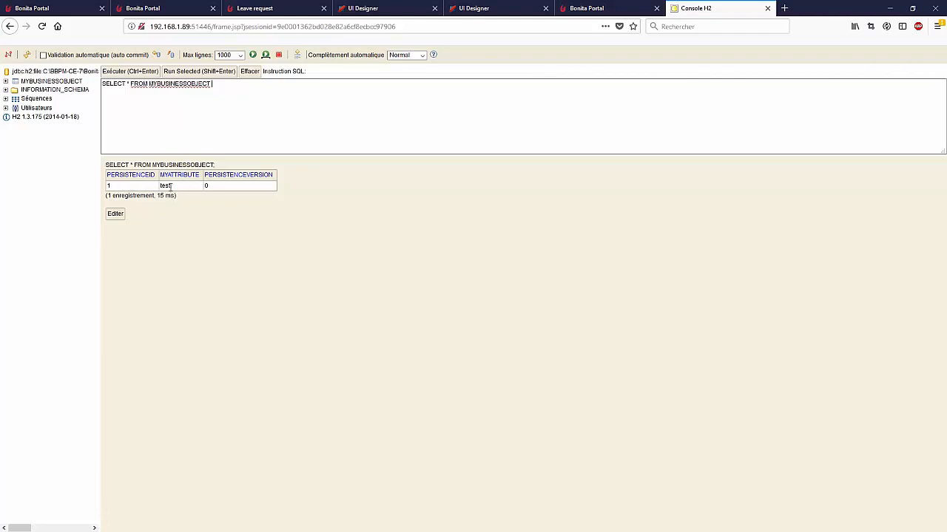
# Step: Set MYATTRIBUTE of the MYBUSINESSOBJECT record to testA, and check the Step1 form in the portal before returning to Bonita Studio
pyautogui.doubleClick(170, 185)
pyautogui.click(171, 190)
pyautogui.click(115, 214)
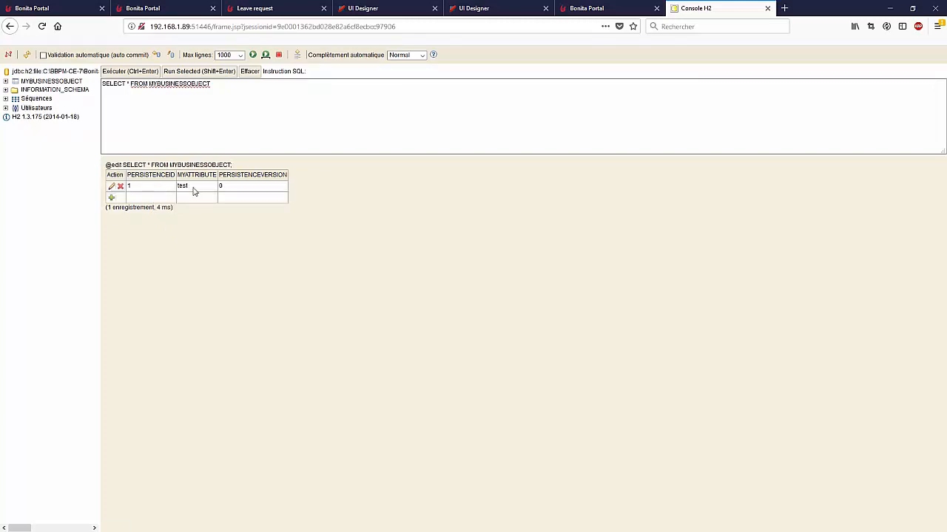
pyautogui.click(111, 187)
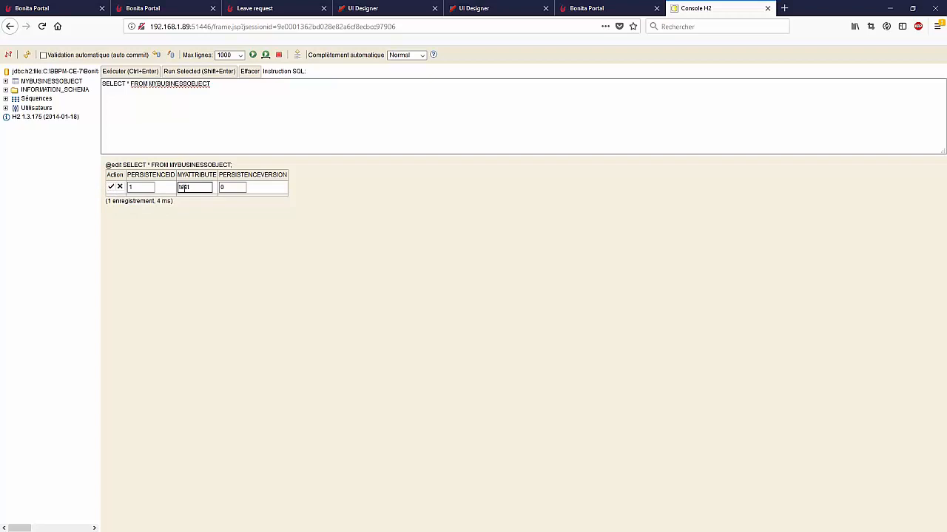
pyautogui.write('A')
pyautogui.click(205, 203)
pyautogui.click(111, 187)
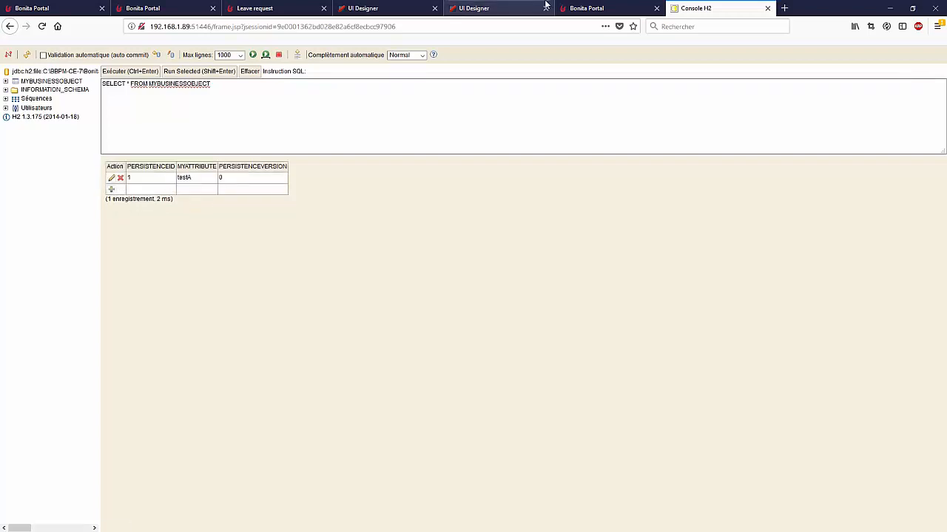
pyautogui.click(609, 7)
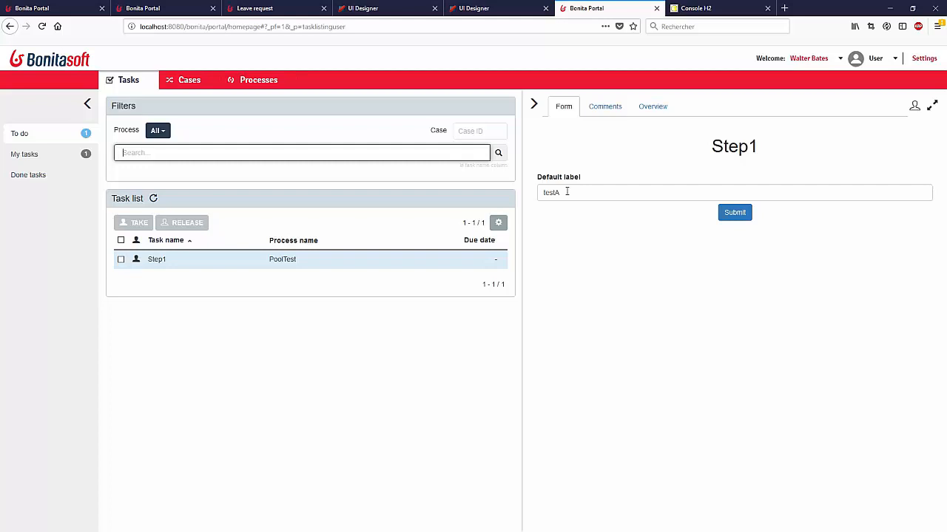
pyautogui.click(883, 8)
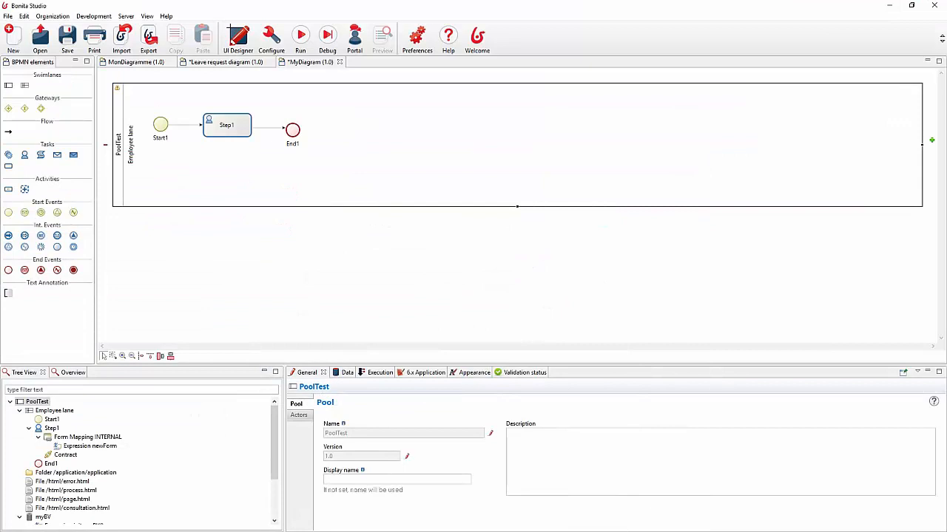
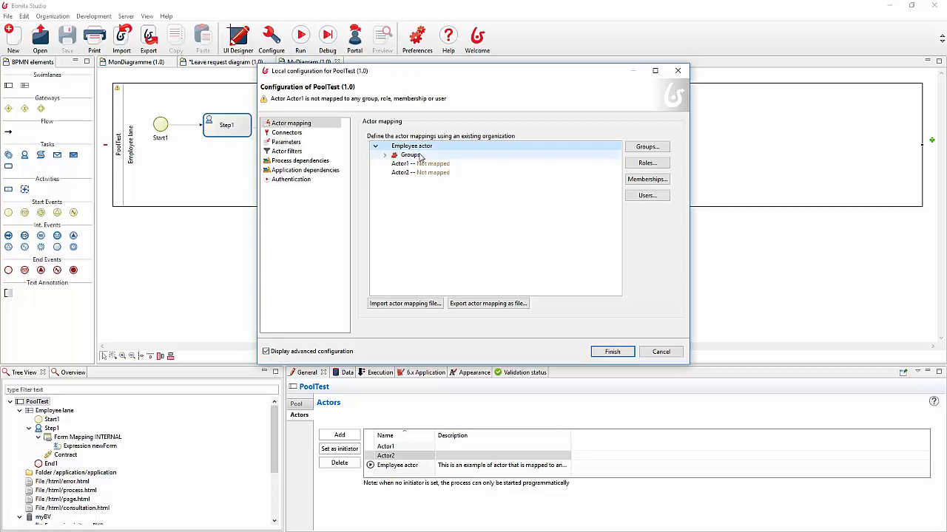
# Step: Map Actor1 to the /acme/hr group in the PoolTest configuration
pyautogui.click(420, 156)
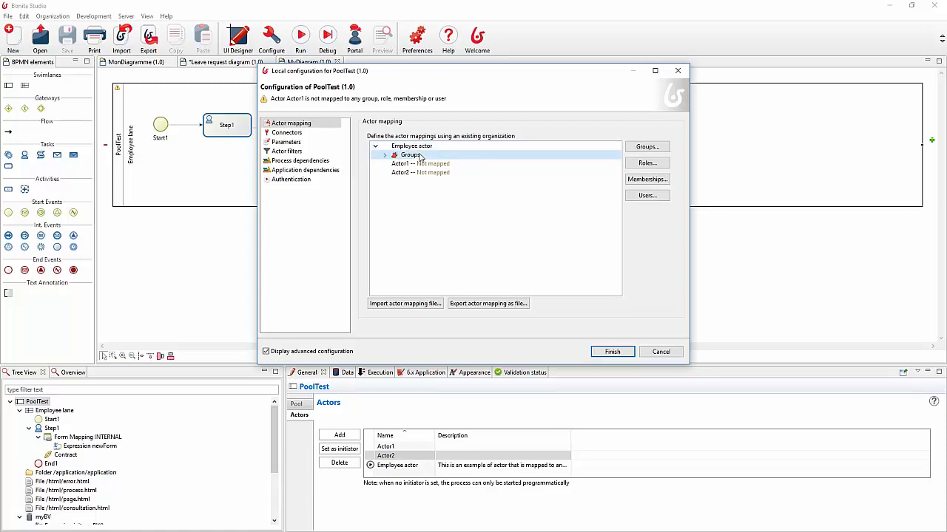
pyautogui.click(421, 165)
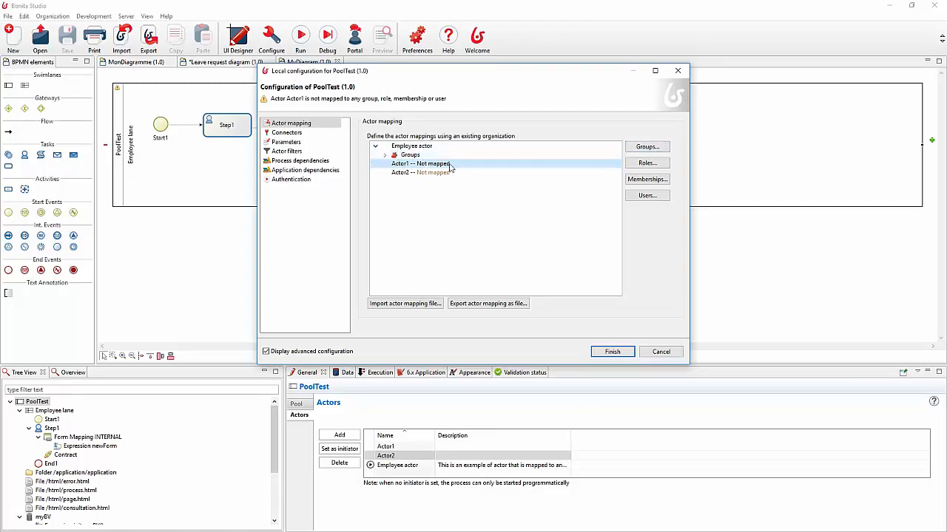
pyautogui.click(647, 146)
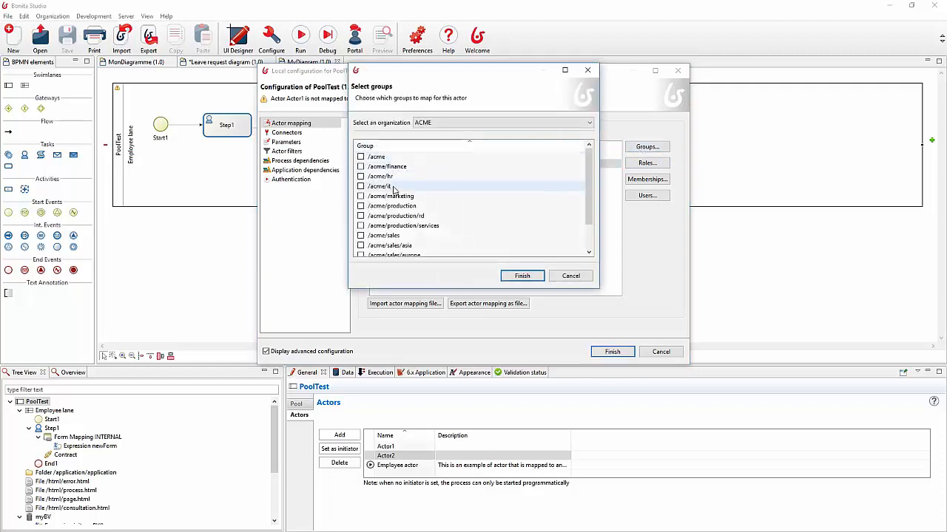
pyautogui.click(361, 177)
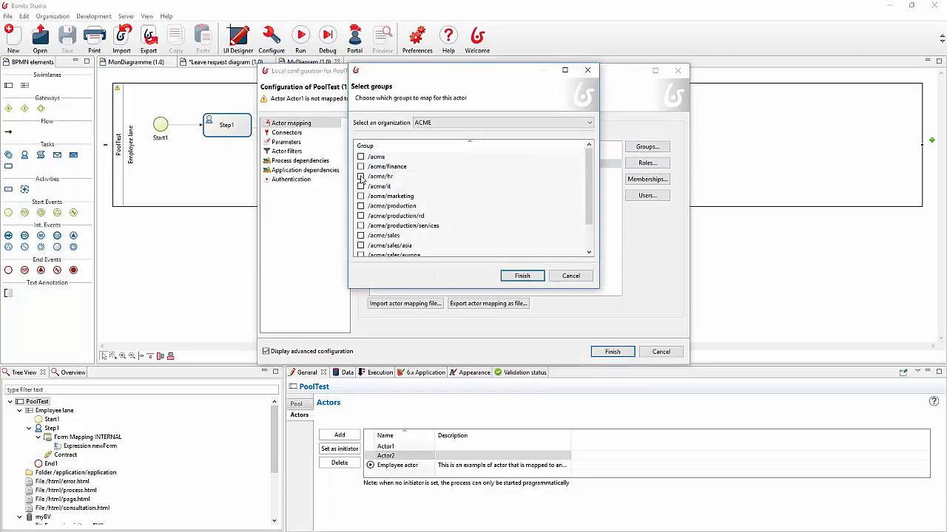
pyautogui.click(522, 278)
# Step: Map Actor2 to the /acme/it group and finish the PoolTest configuration
pyautogui.click(460, 194)
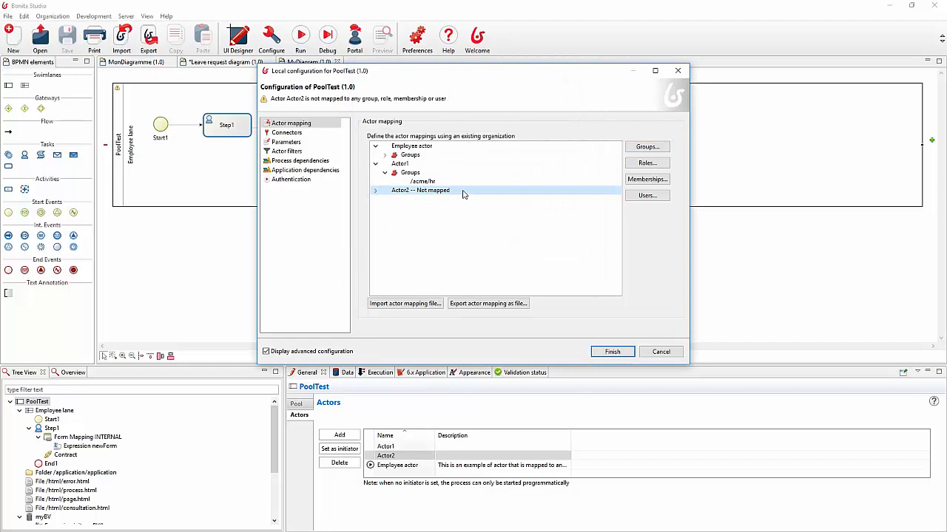
pyautogui.click(646, 147)
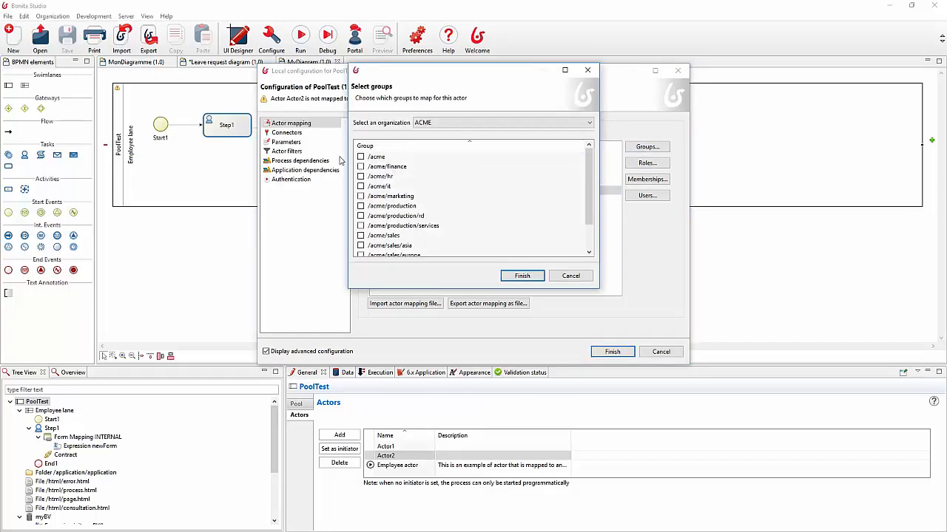
pyautogui.click(522, 276)
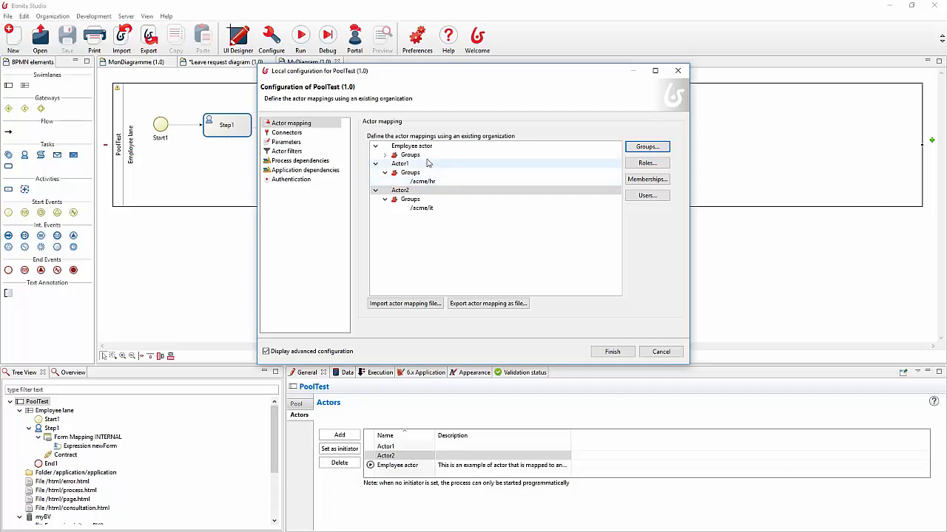
pyautogui.click(613, 353)
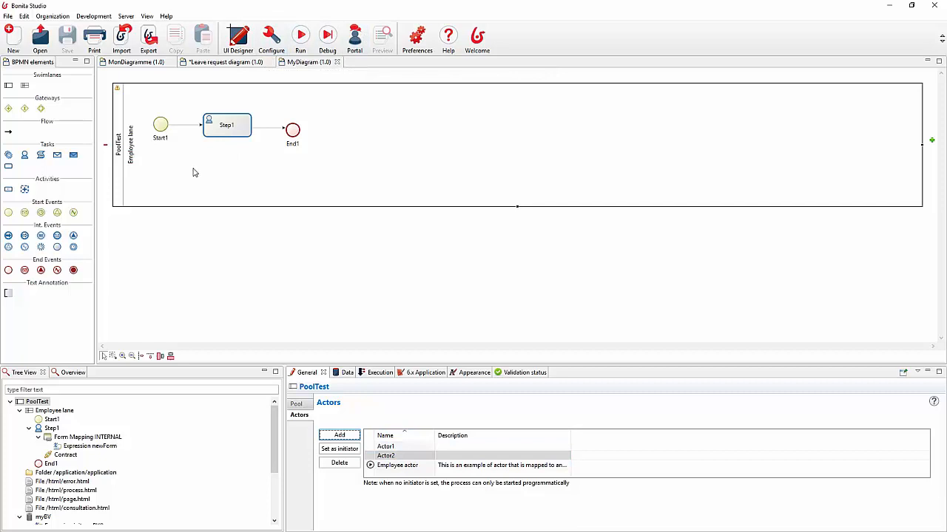
# Step: Assign Actor1 as the actor of the Employee lane
pyautogui.click(145, 146)
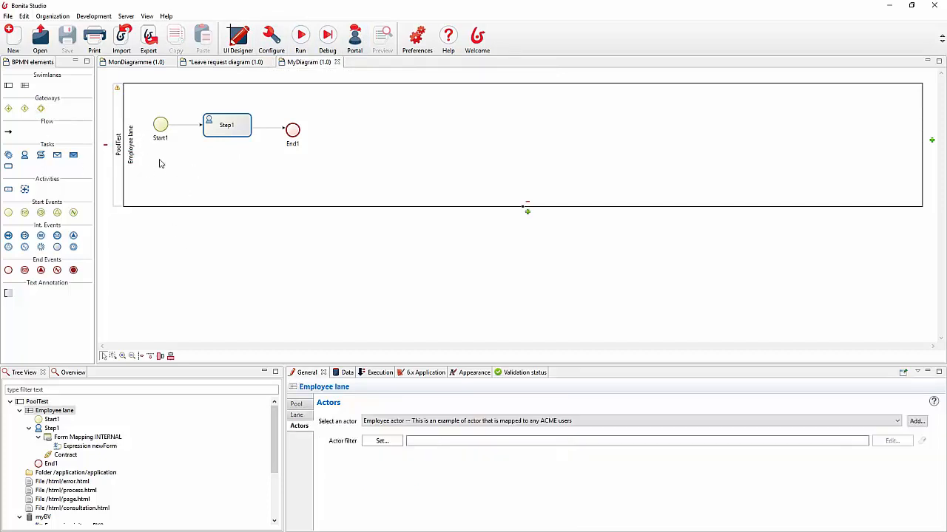
pyautogui.click(373, 422)
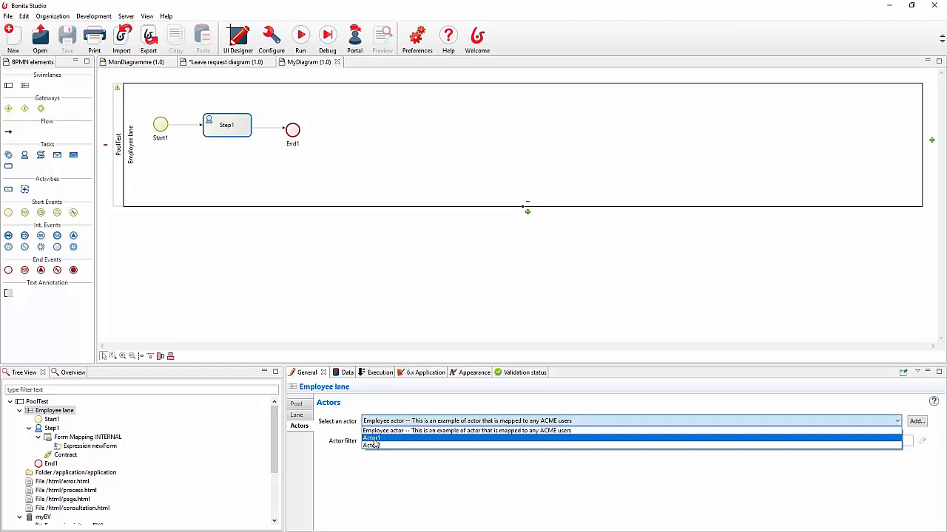
pyautogui.click(374, 440)
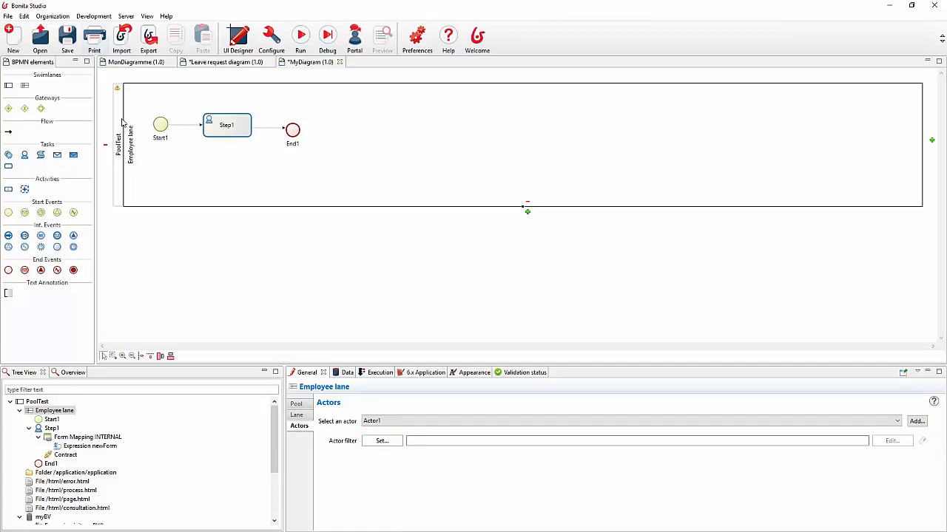
# Step: Rename the pool's actor Actor1 as HR
pyautogui.click(526, 207)
pyautogui.click(405, 447)
pyautogui.click(405, 447)
pyautogui.write('HR')
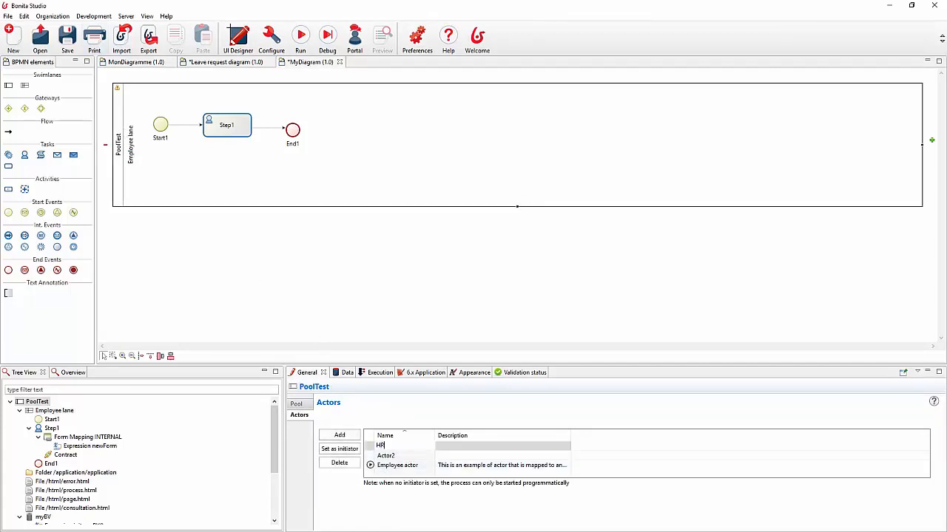
pyautogui.press('Return')
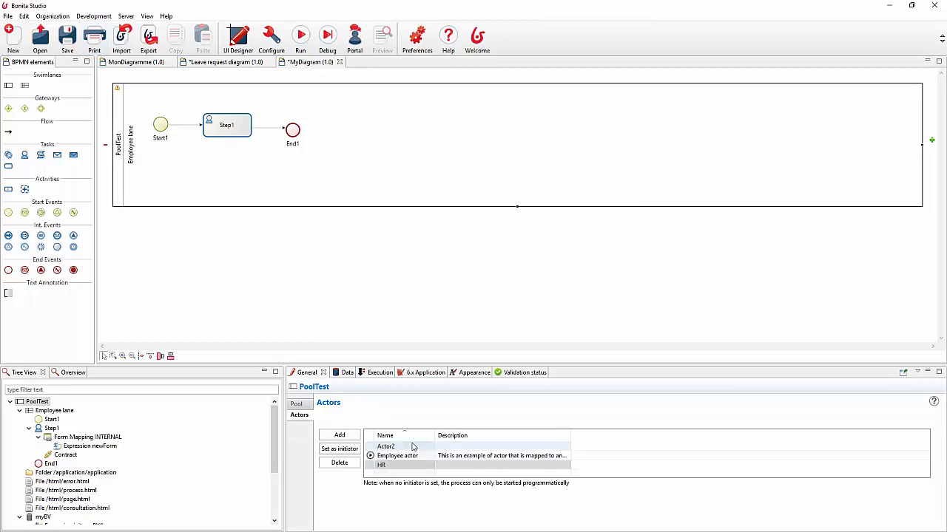
# Step: Check the actor assigned to the Employee lane, and add a second lane to the PoolTest pool
pyautogui.click(172, 189)
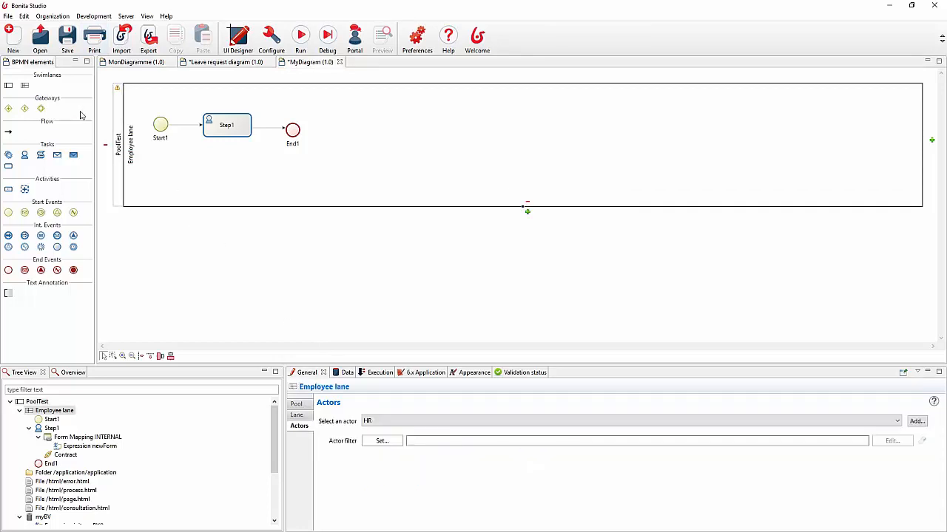
pyautogui.click(24, 87)
pyautogui.click(190, 179)
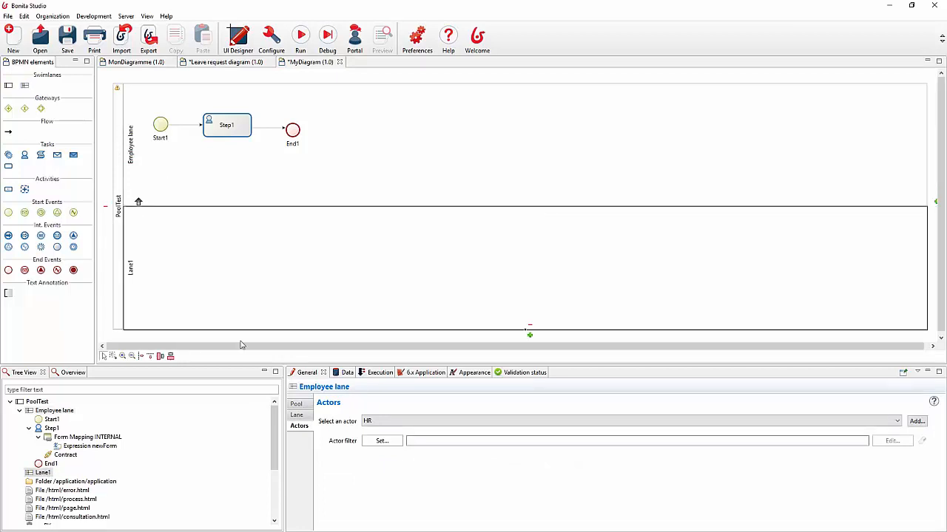
# Step: Rename the Employee lane as HR and check the actor assigned to it
pyautogui.click(296, 415)
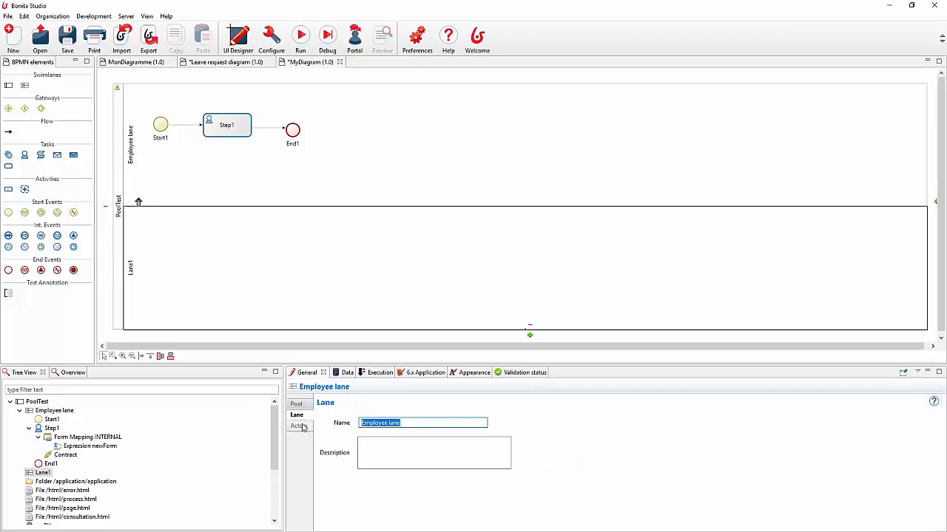
pyautogui.write('HR')
pyautogui.click(322, 313)
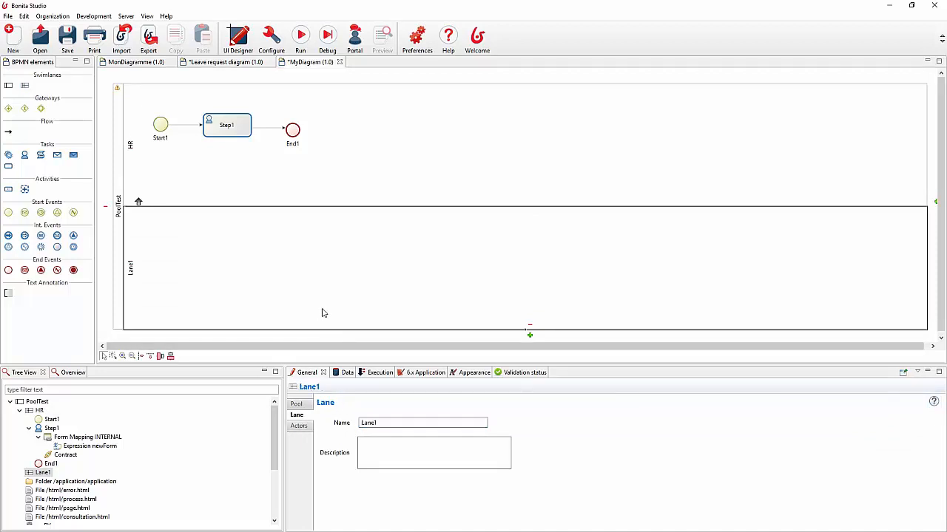
pyautogui.click(244, 185)
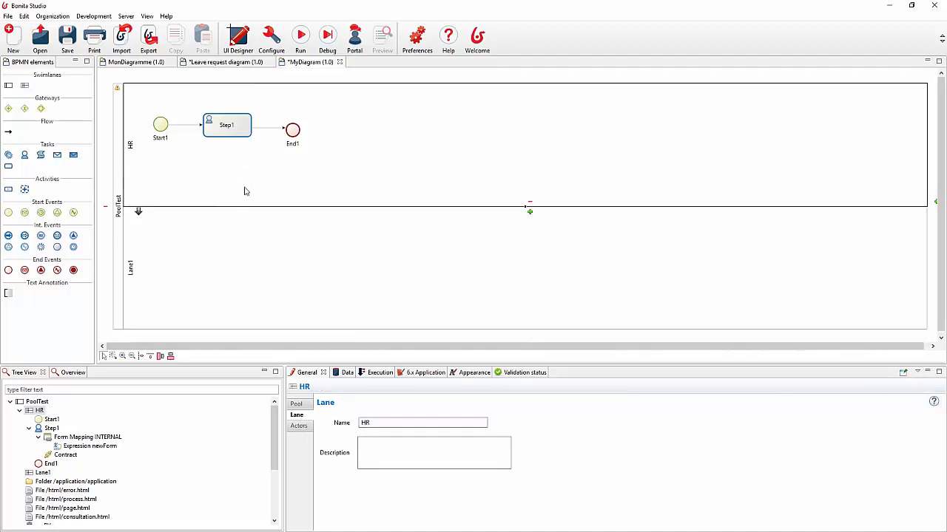
pyautogui.click(307, 427)
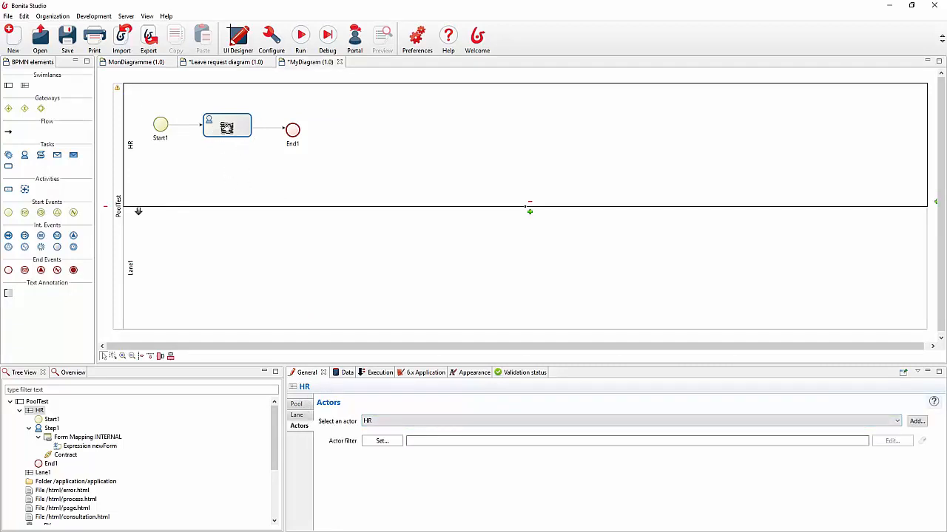
pyautogui.click(223, 127)
# Step: Assign Actor2 as the actor of Lane1 and rename that lane as IT
pyautogui.click(215, 256)
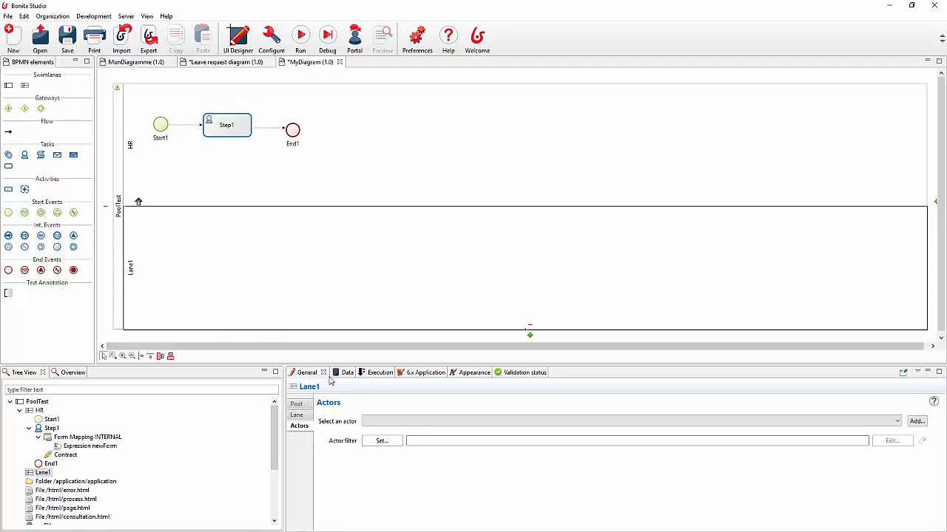
pyautogui.click(369, 422)
pyautogui.click(372, 446)
pyautogui.click(294, 417)
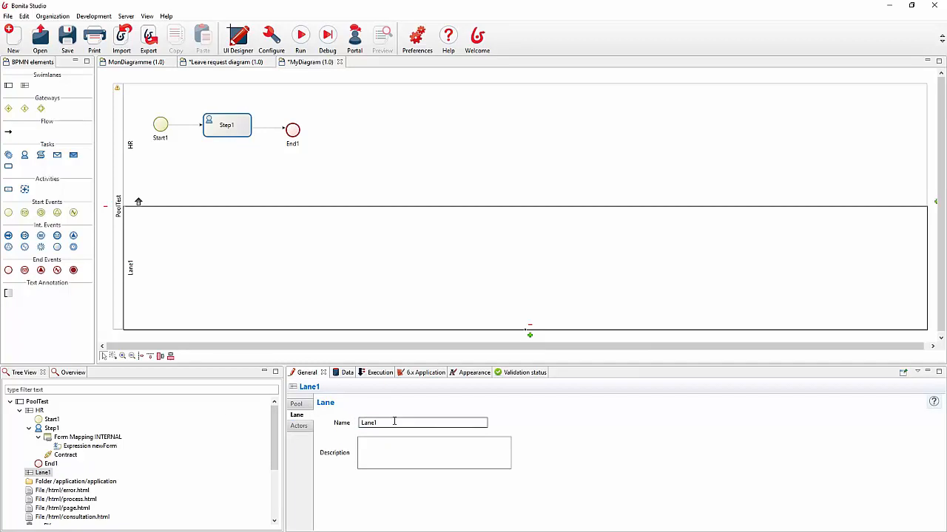
pyautogui.write('IT')
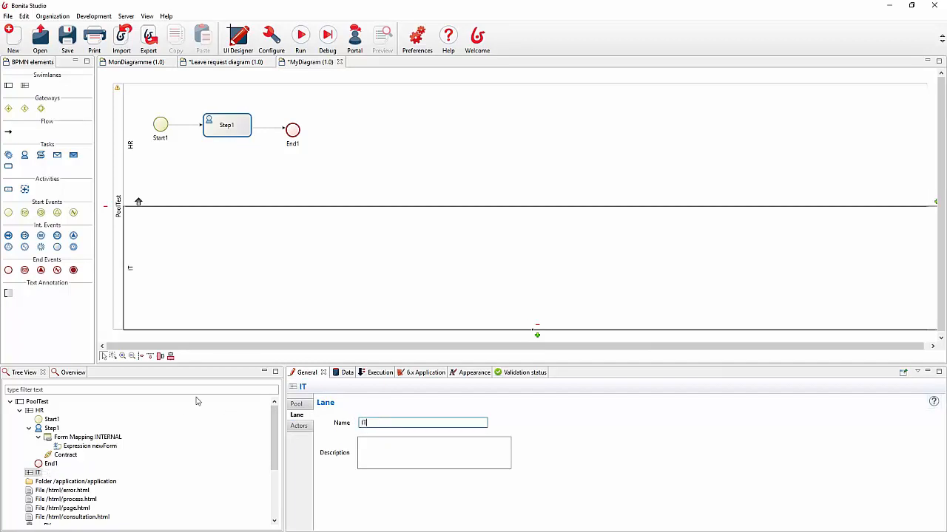
# Step: Rename the PoolTest pool's actor Actor2 as IT
pyautogui.click(118, 186)
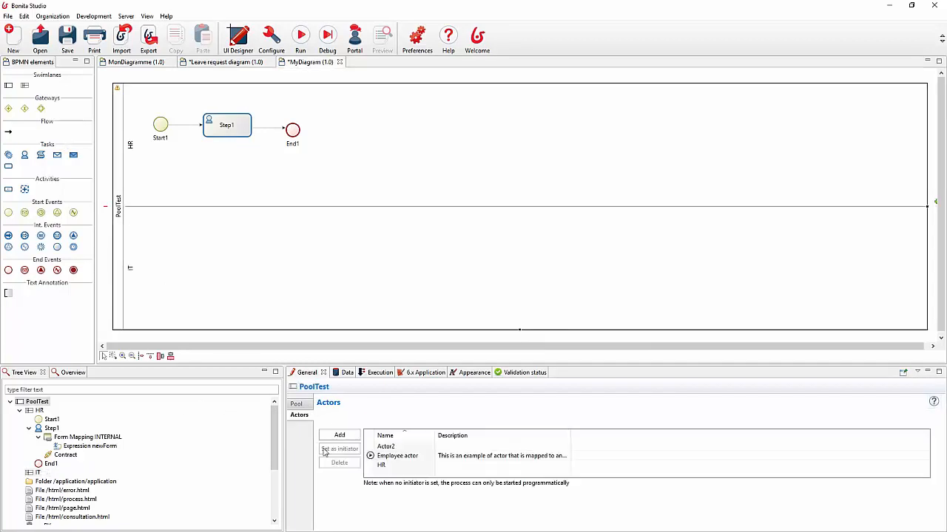
pyautogui.click(397, 446)
pyautogui.press('BackSpace')
pyautogui.write('IT')
pyautogui.press('Return')
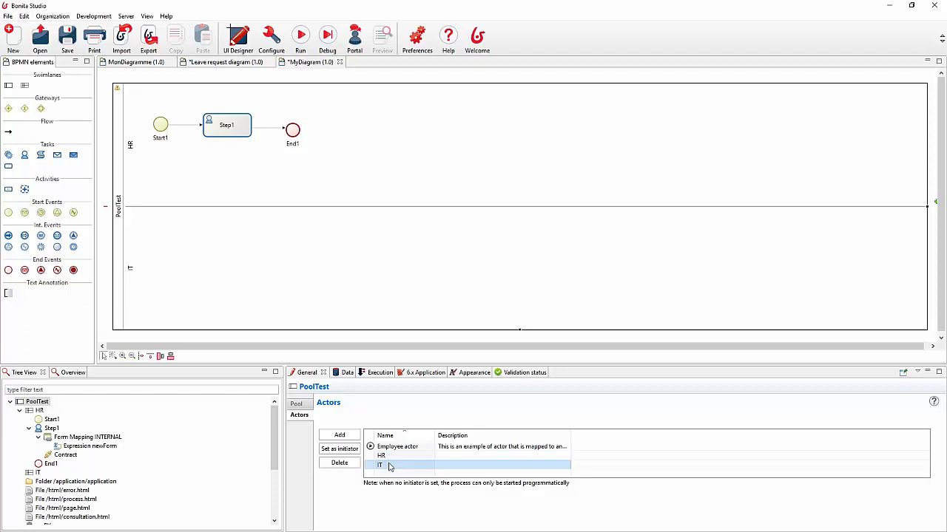
pyautogui.click(223, 308)
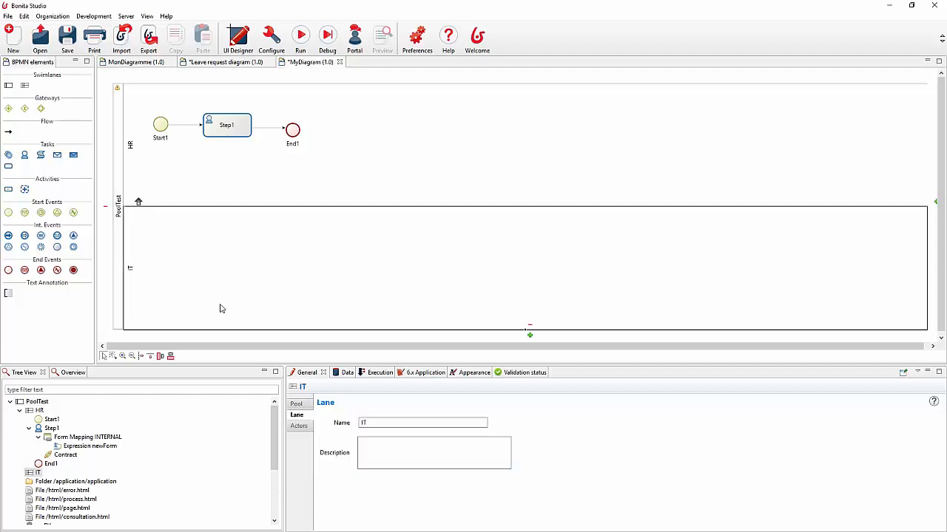
# Step: Replace the direct flow from Step1 to End1 with a path through a new human task in the IT lane, ending at End1
pyautogui.click(260, 130)
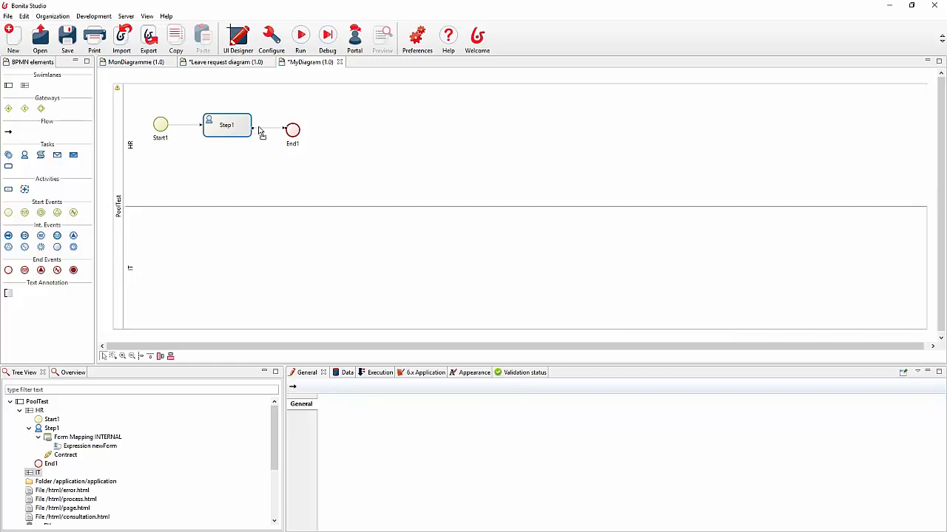
pyautogui.click(260, 131)
pyautogui.click(247, 126)
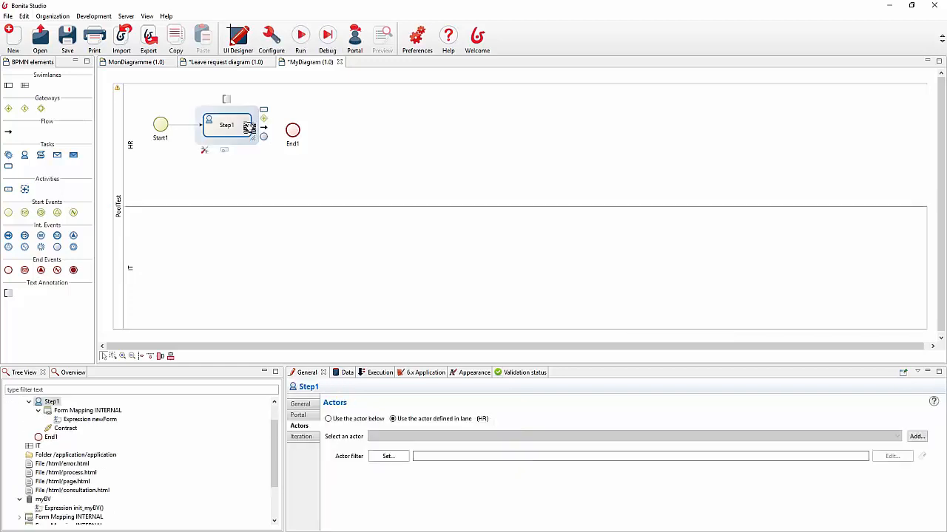
pyautogui.moveTo(260, 111); pyautogui.dragTo(269, 256)
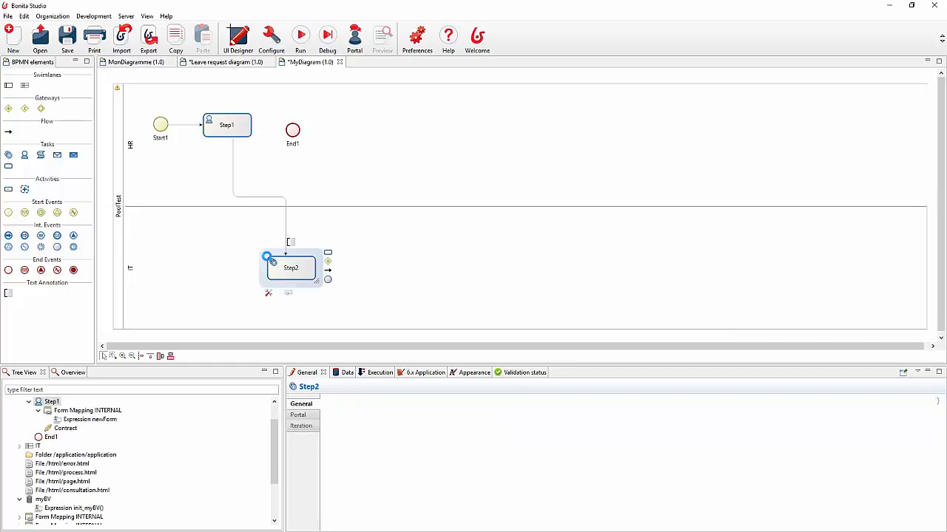
pyautogui.click(278, 302)
pyautogui.moveTo(328, 271); pyautogui.dragTo(368, 132)
# Step: Check which actor Step1 in the HR lane uses
pyautogui.click(230, 123)
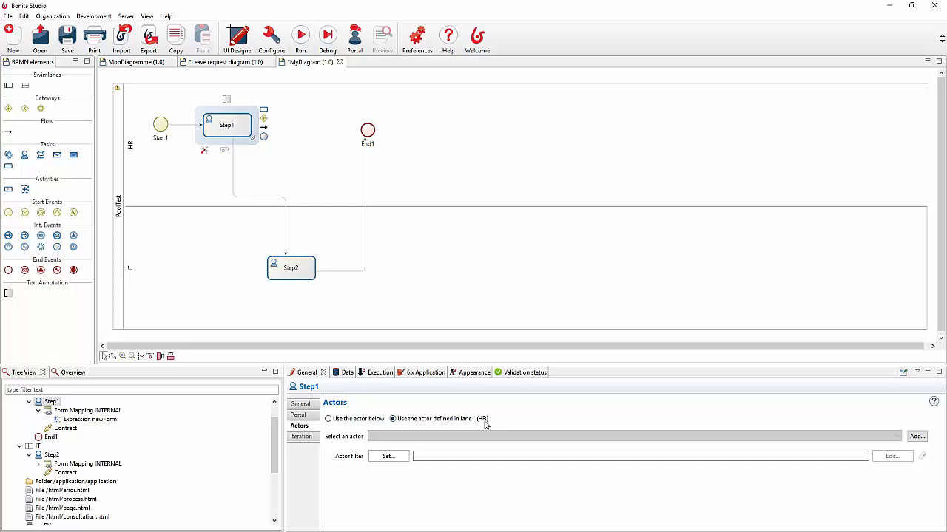
# Step: Check Step2's actor assignment, then review the PoolTest actor mapping and the users available for the Employee actor
pyautogui.click(306, 273)
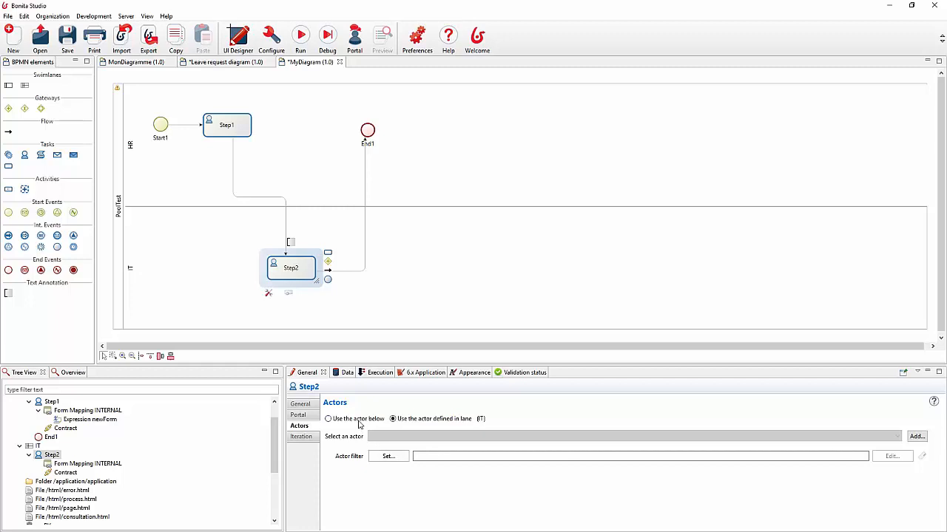
pyautogui.click(270, 37)
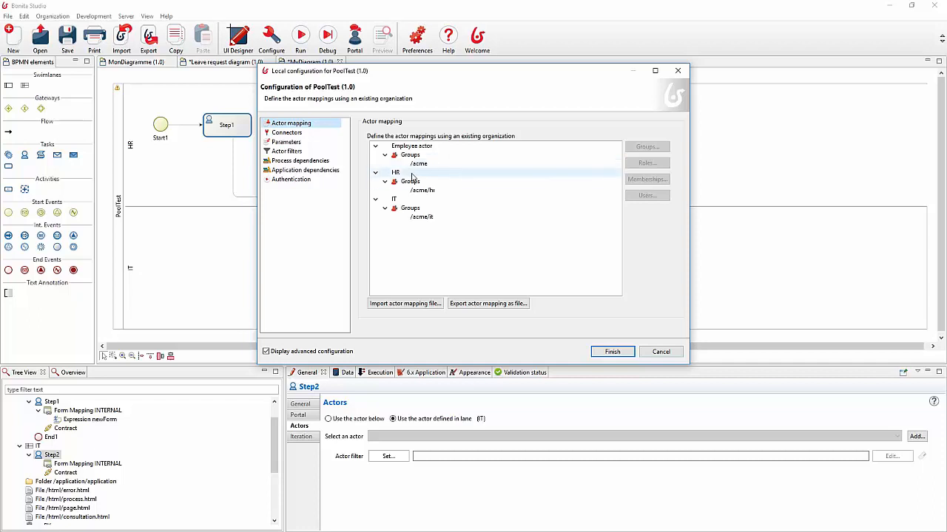
pyautogui.click(414, 146)
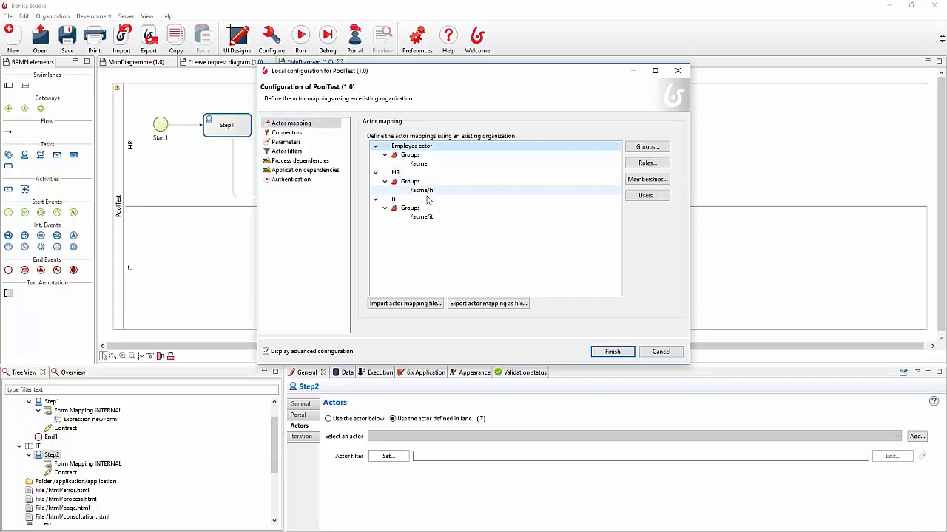
pyautogui.click(640, 198)
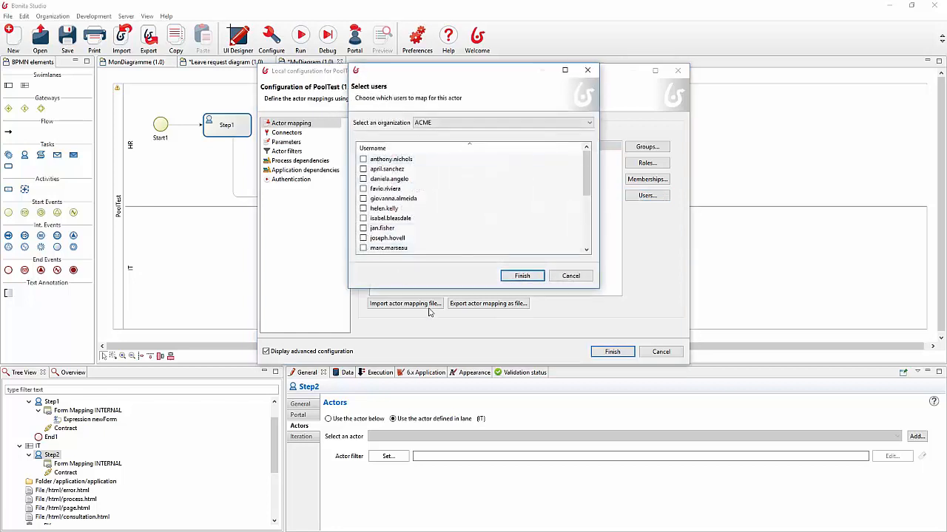
pyautogui.click(571, 277)
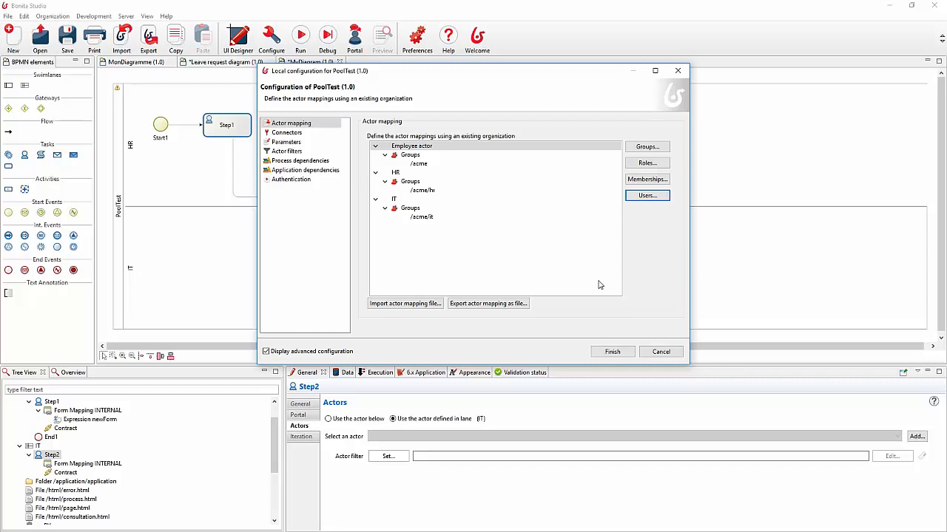
pyautogui.click(613, 351)
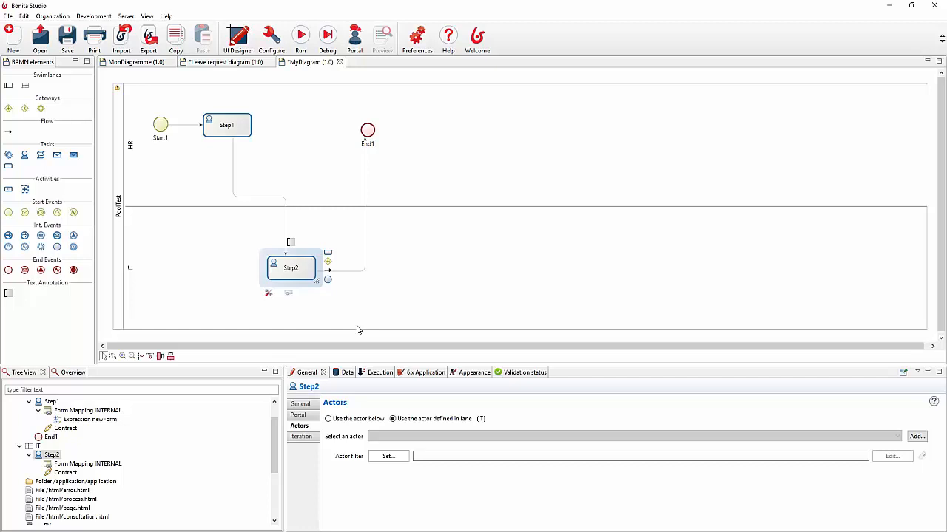
pyautogui.click(884, 5)
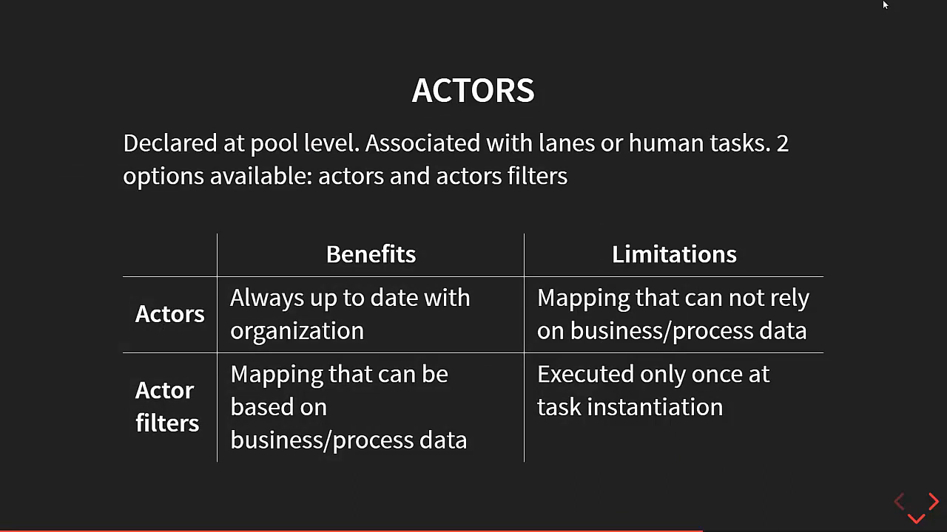
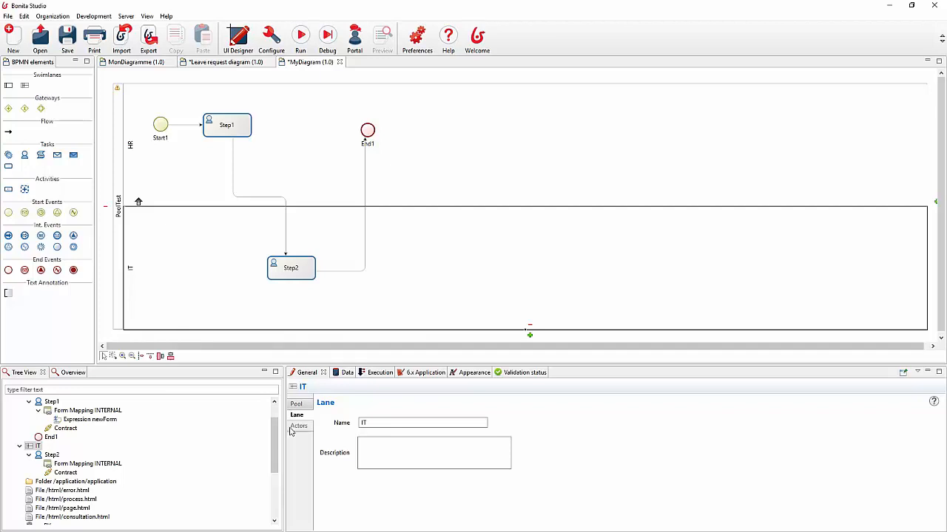
# Step: Add an Initiator manager actor filter named "Manager of requester" to the IT lane, with automatic task assignment enabled
pyautogui.click(299, 426)
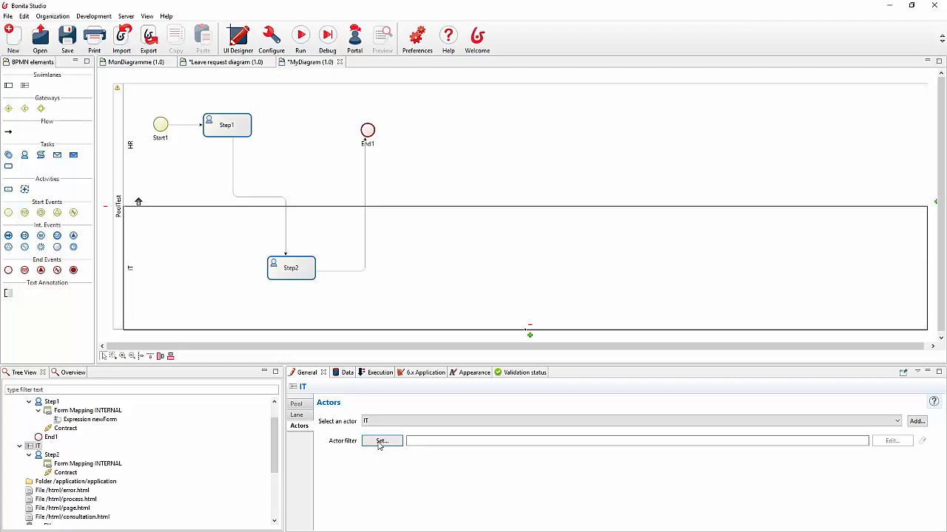
pyautogui.click(379, 442)
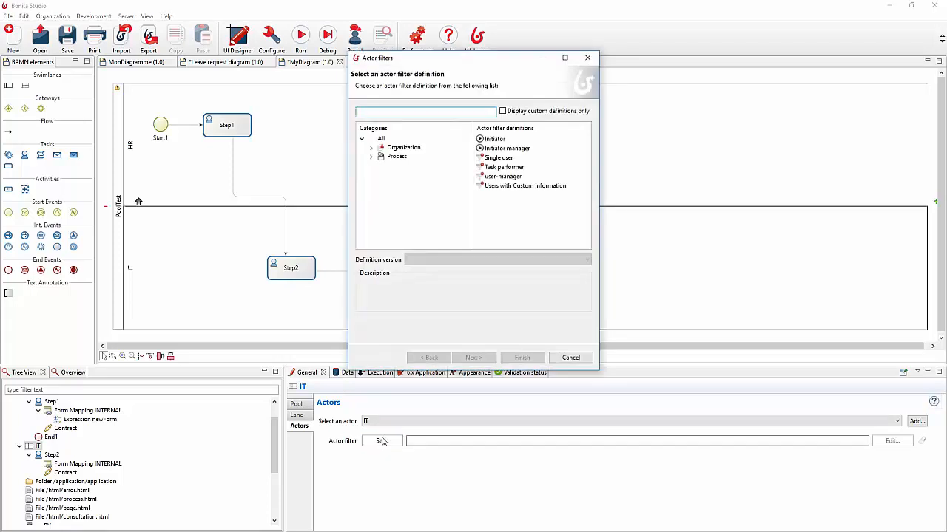
pyautogui.click(489, 149)
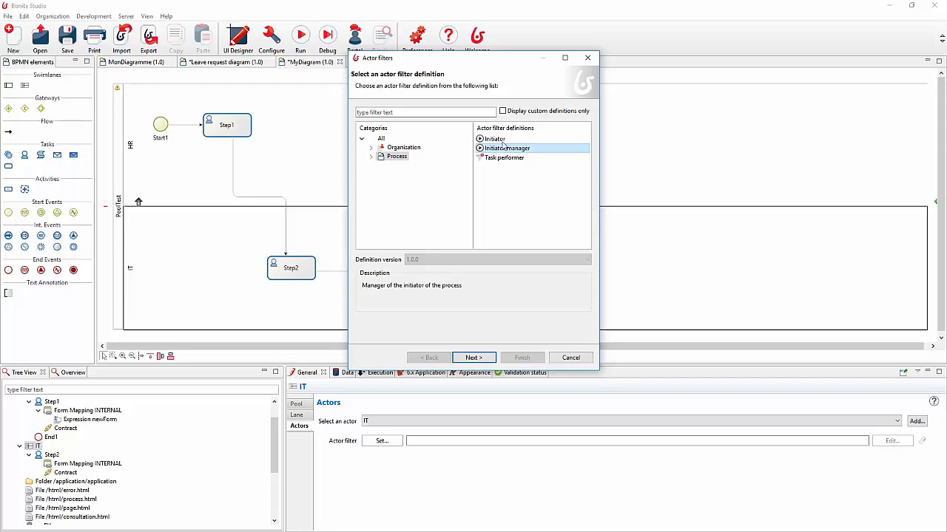
pyautogui.click(485, 363)
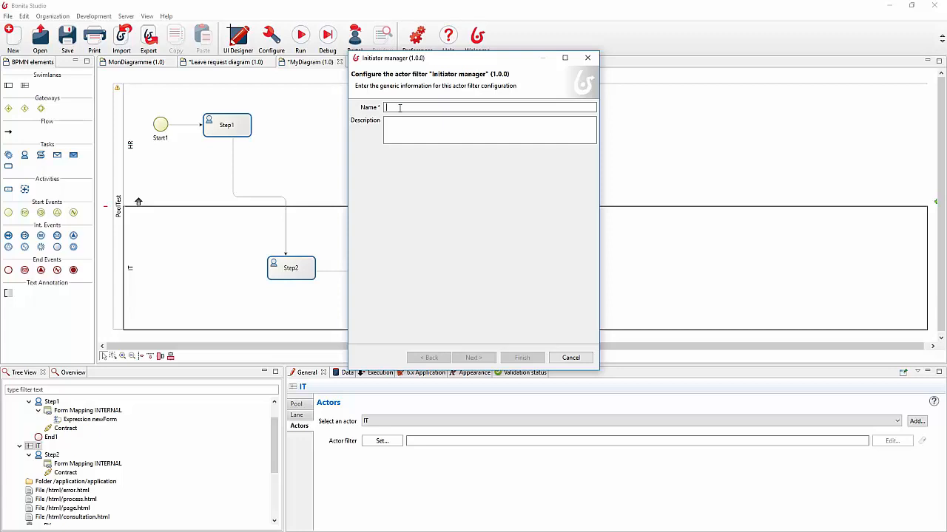
pyautogui.write('Manager')
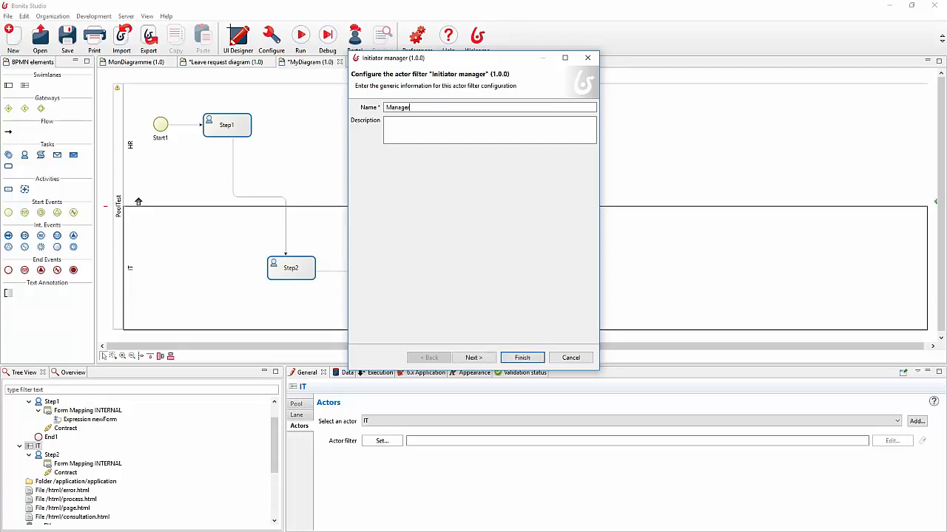
pyautogui.write(' of requester')
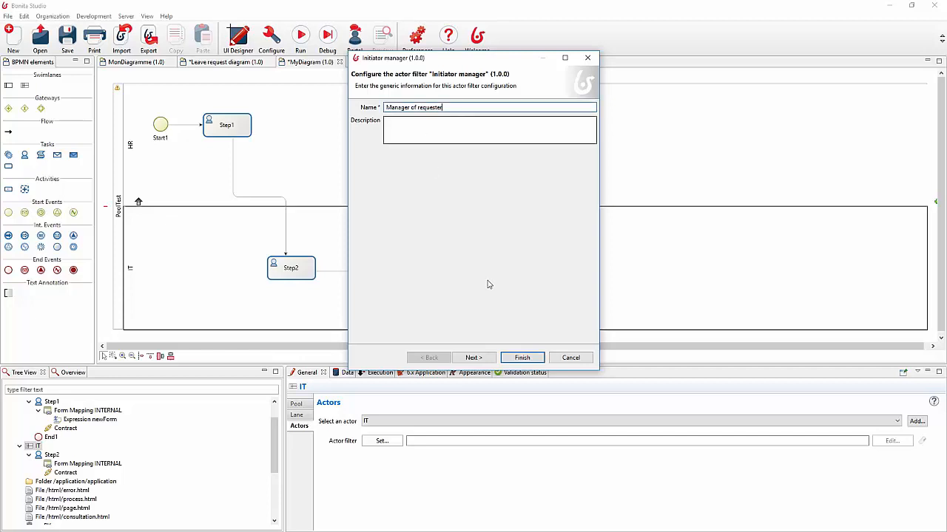
pyautogui.click(473, 358)
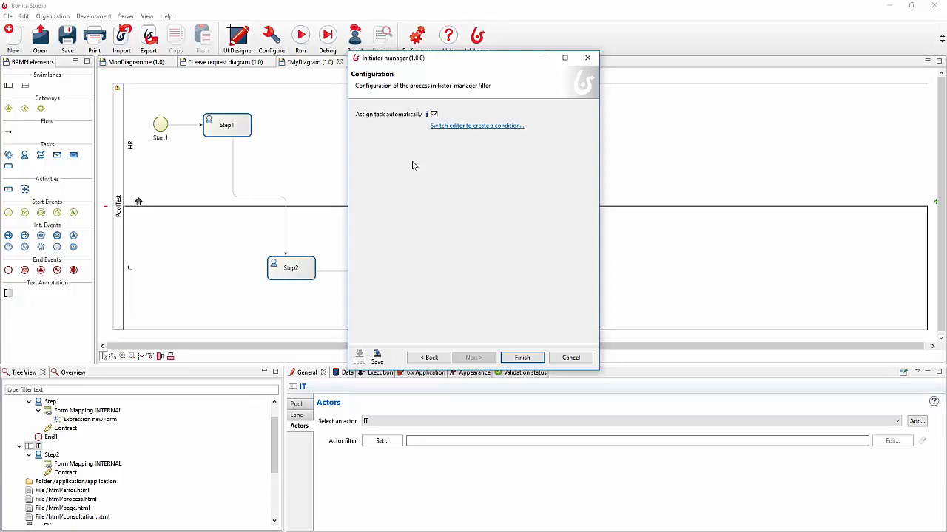
pyautogui.click(523, 359)
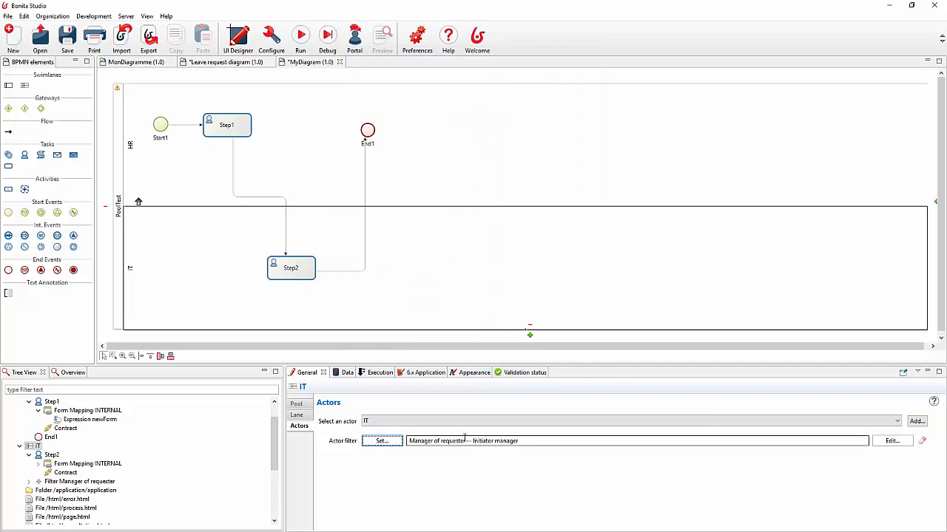
# Step: Review the actor settings of Step2, the IT lane and the PoolTest pool, including the pool's actor mapping
pyautogui.click(271, 275)
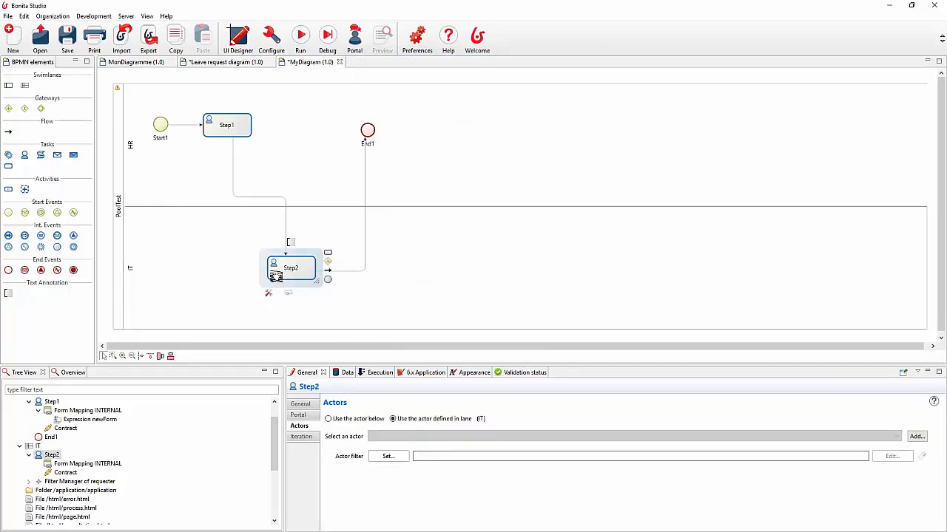
pyautogui.click(171, 303)
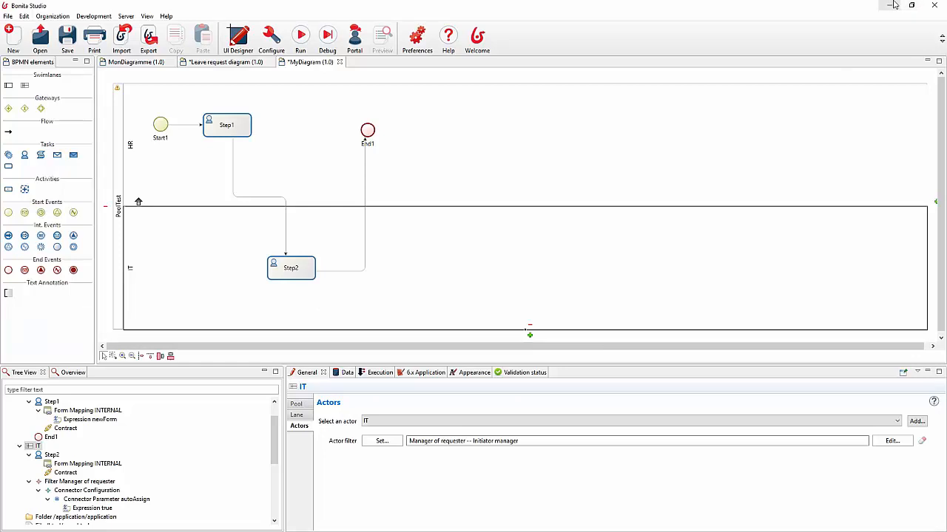
pyautogui.click(120, 107)
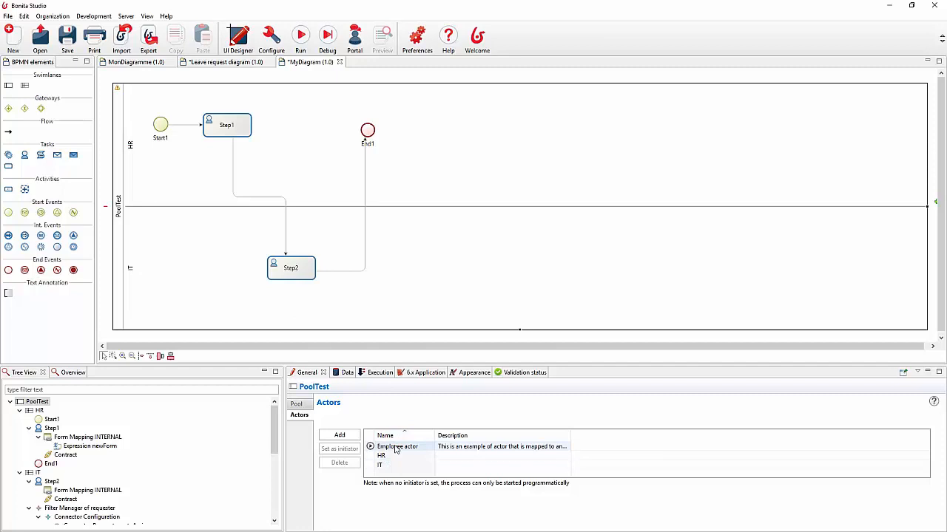
pyautogui.click(181, 261)
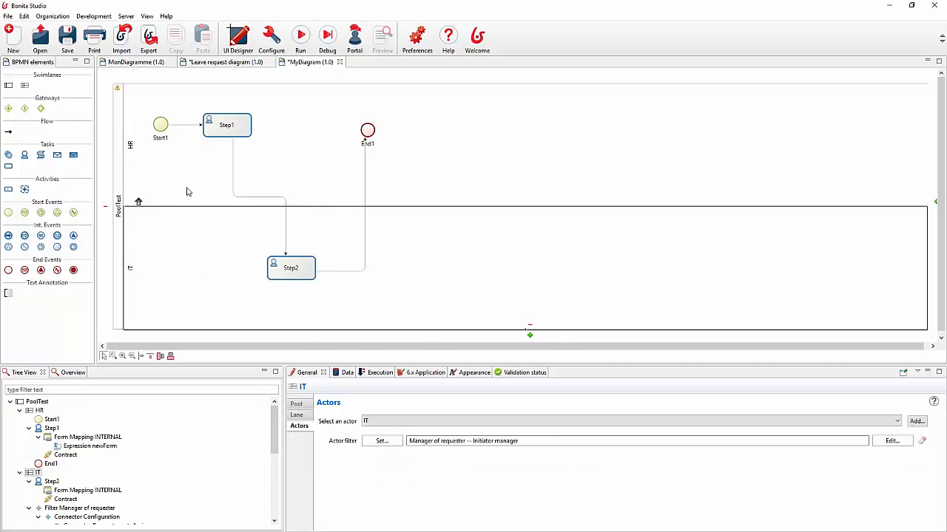
pyautogui.click(268, 40)
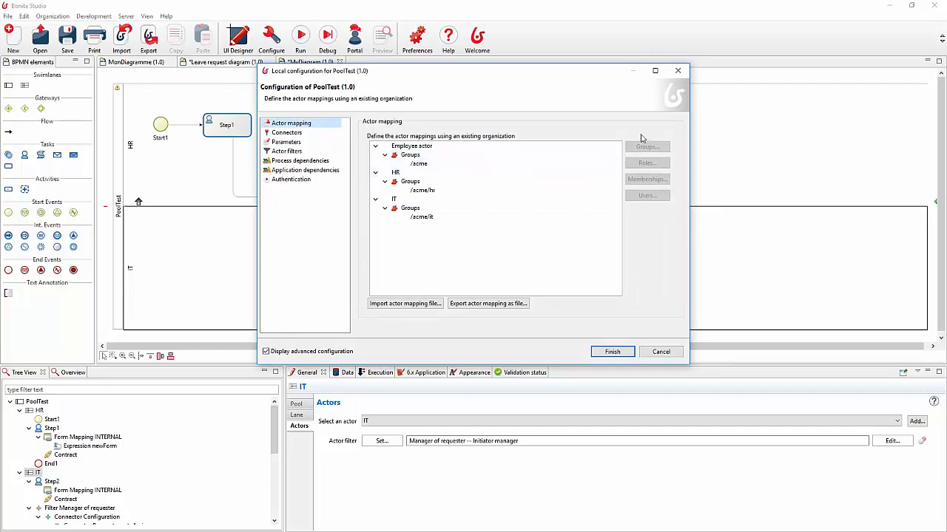
pyautogui.click(678, 73)
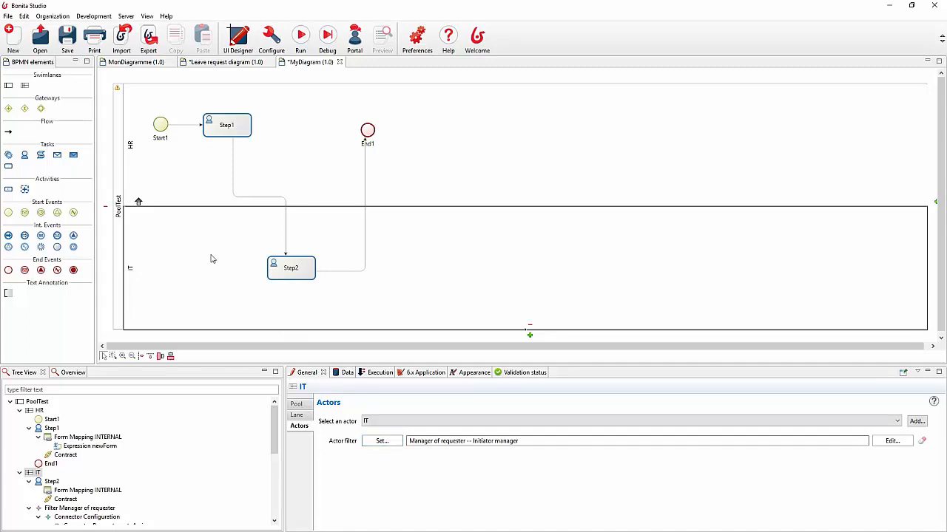
pyautogui.click(119, 235)
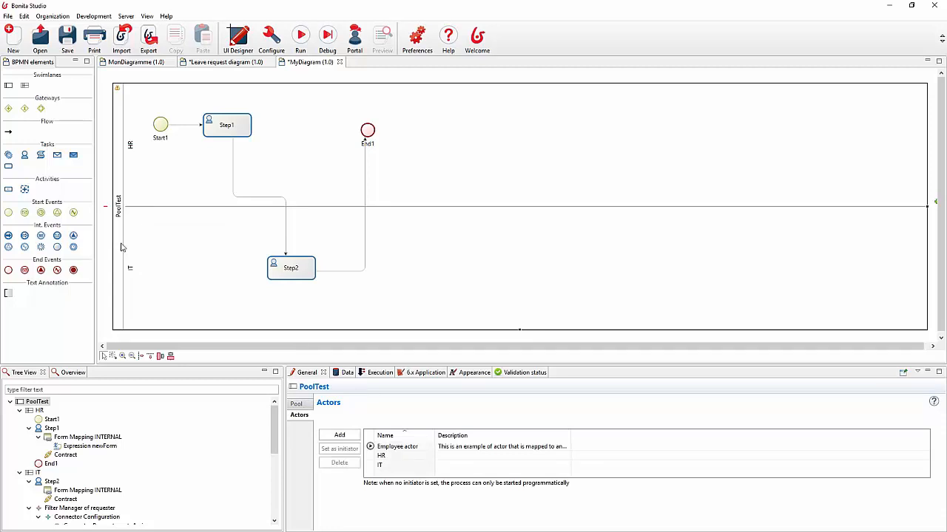
pyautogui.click(381, 456)
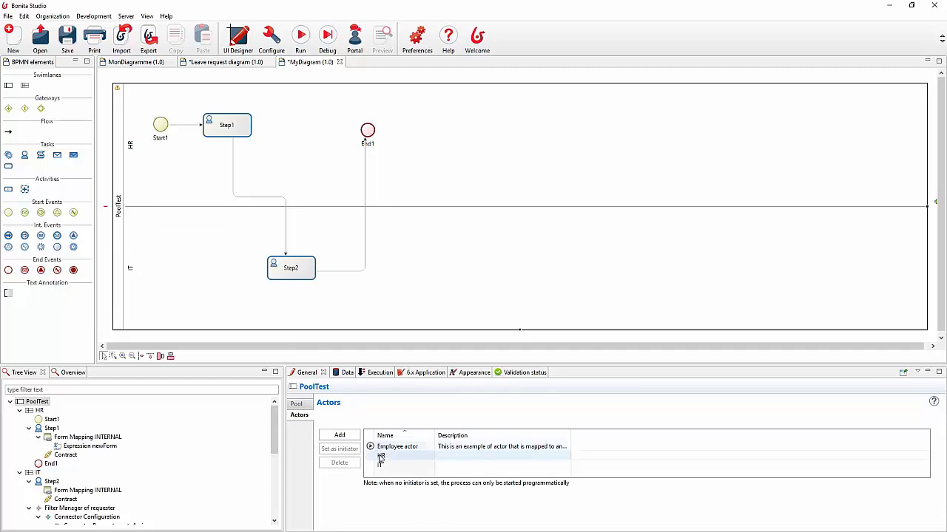
pyautogui.click(381, 447)
pyautogui.click(381, 456)
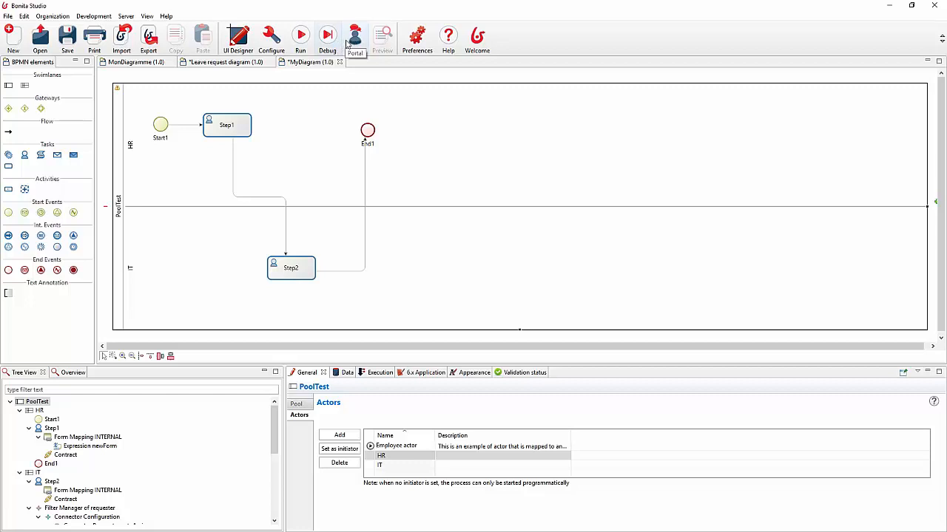
# Step: Remove the /acme group from the Employee actor's mapping in the PoolTest configuration
pyautogui.click(271, 37)
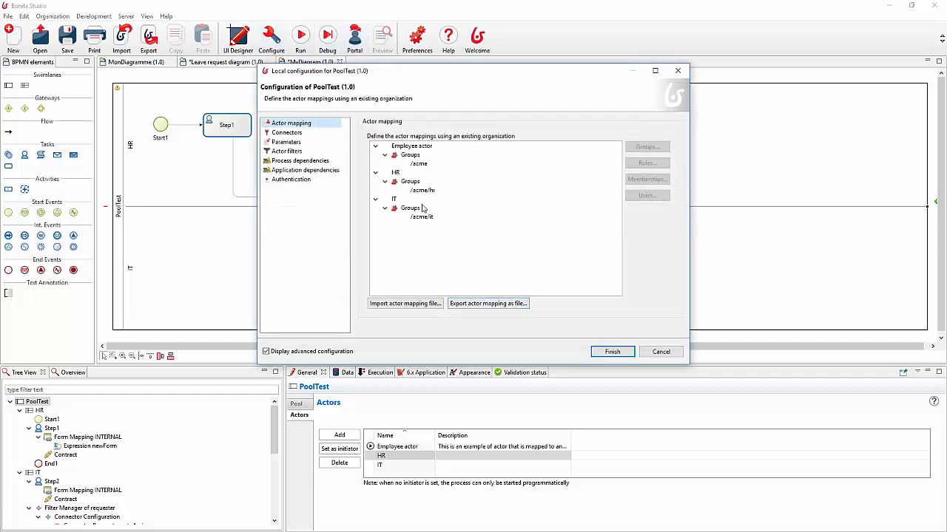
pyautogui.click(425, 155)
pyautogui.click(645, 150)
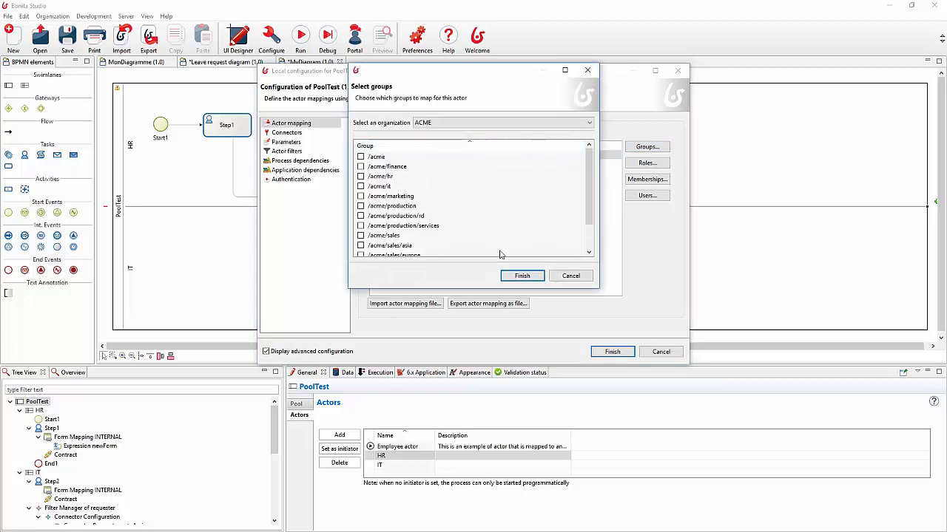
pyautogui.click(523, 276)
# Step: Map the Employee actor to a single user of the ACME organization and save the diagram
pyautogui.click(449, 151)
pyautogui.click(645, 195)
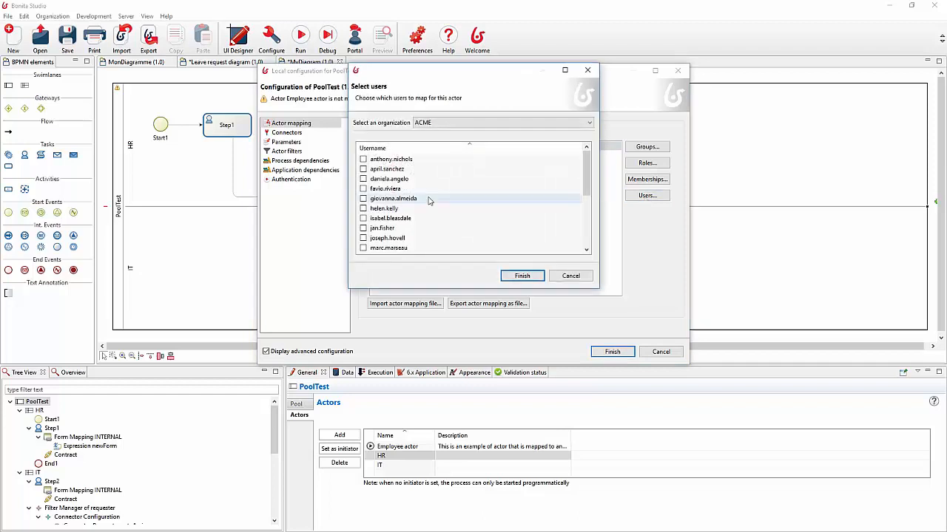
pyautogui.click(363, 209)
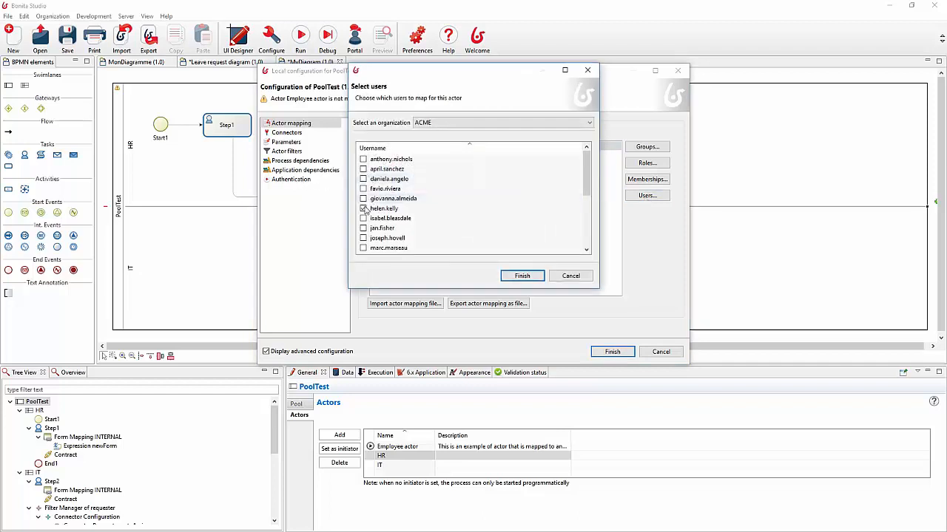
pyautogui.click(522, 276)
pyautogui.click(612, 351)
pyautogui.hotkey('ctrl', 's')
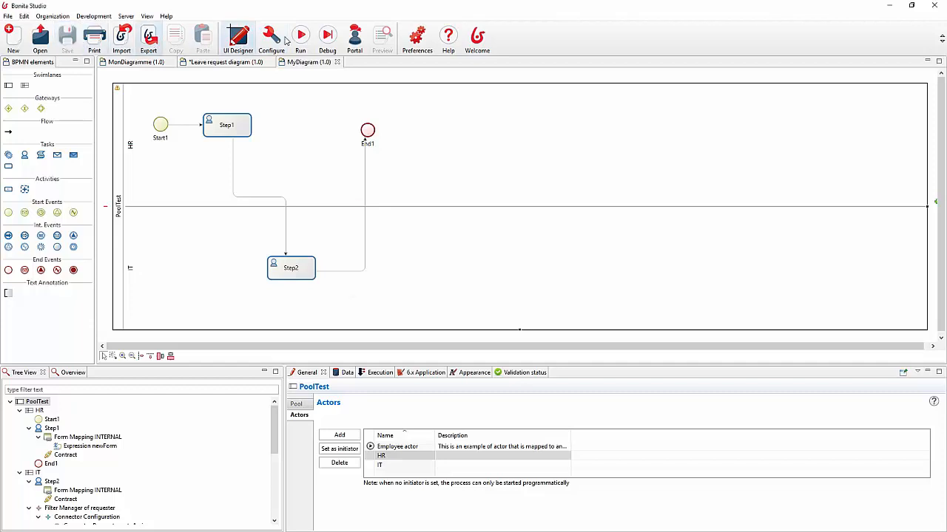
pyautogui.click(301, 39)
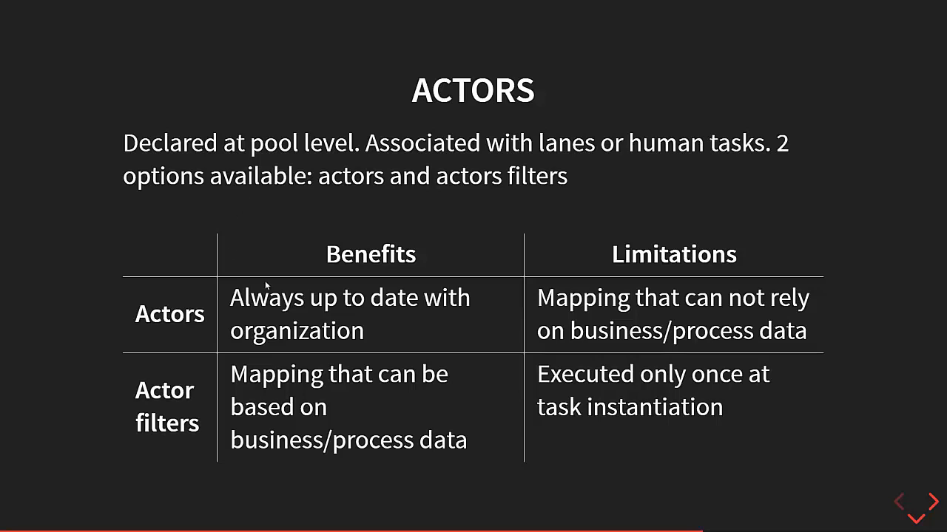
pyautogui.press('Down')
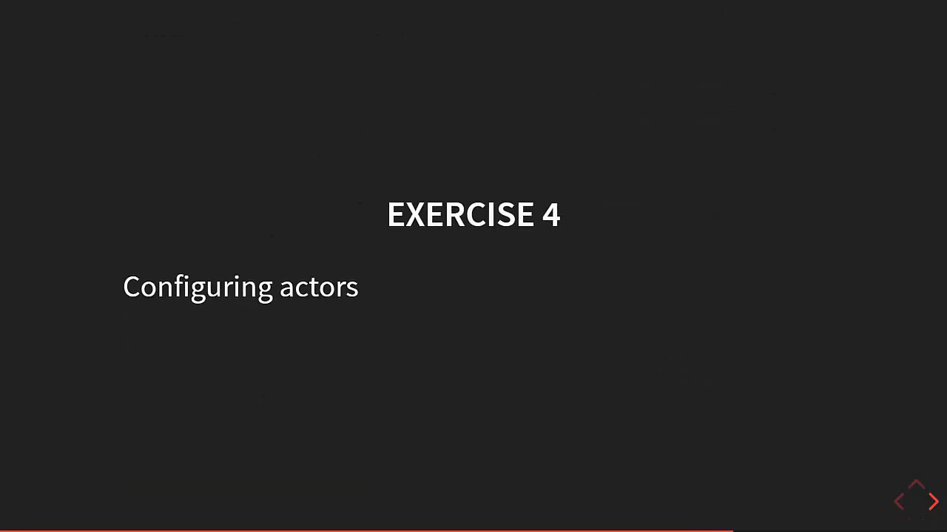
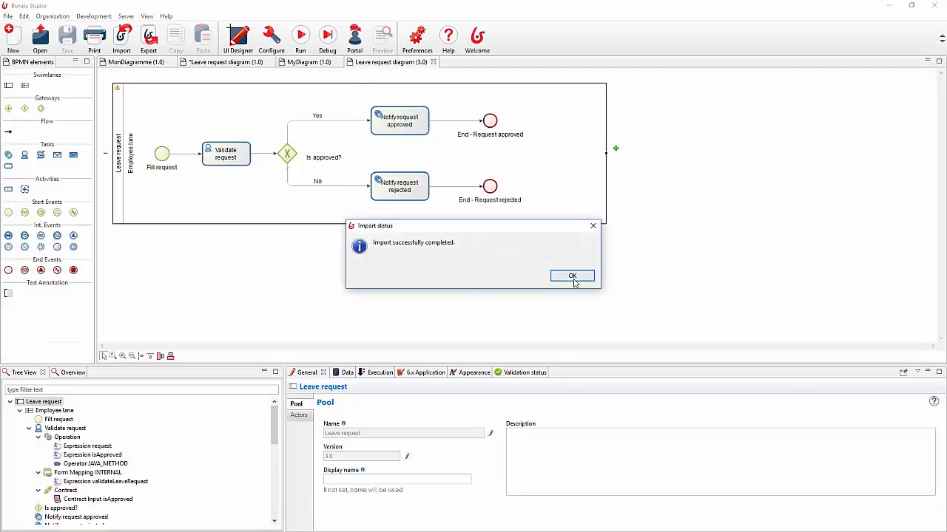
# Step: Dismiss the import message and view the LeaveRequest object's attributes in the business data model
pyautogui.click(572, 275)
pyautogui.click(93, 15)
pyautogui.moveTo(135, 72)
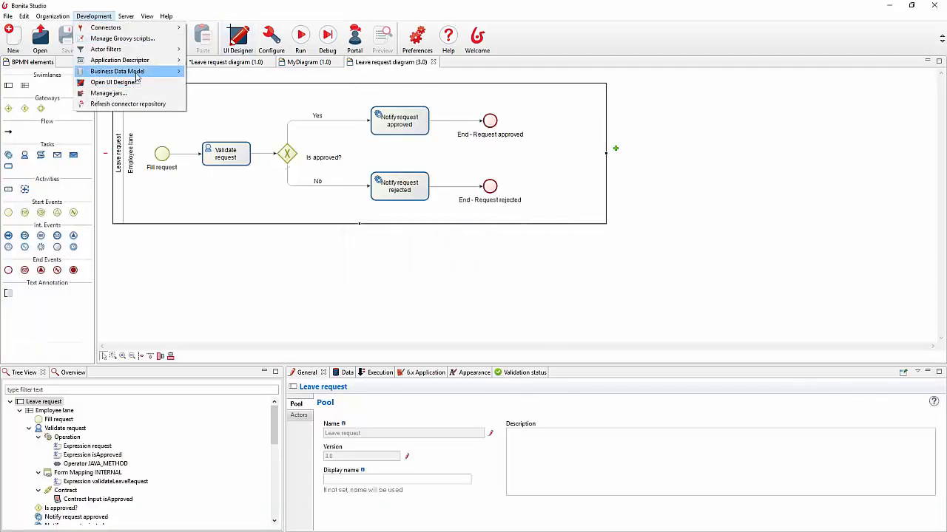
pyautogui.click(214, 71)
pyautogui.click(708, 7)
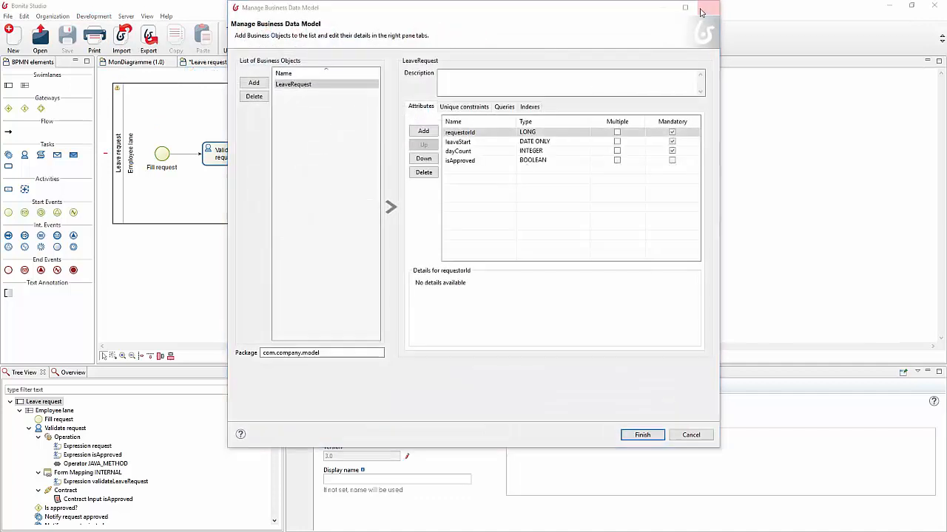
# Step: Close the business data model, run the Leave request process, and show the browser's network monitor beneath its form
pyautogui.click(522, 238)
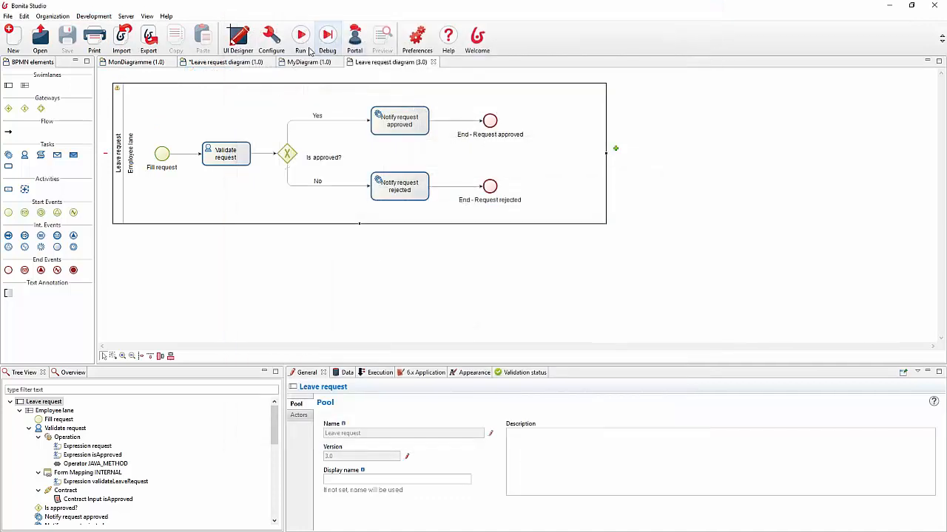
pyautogui.click(302, 41)
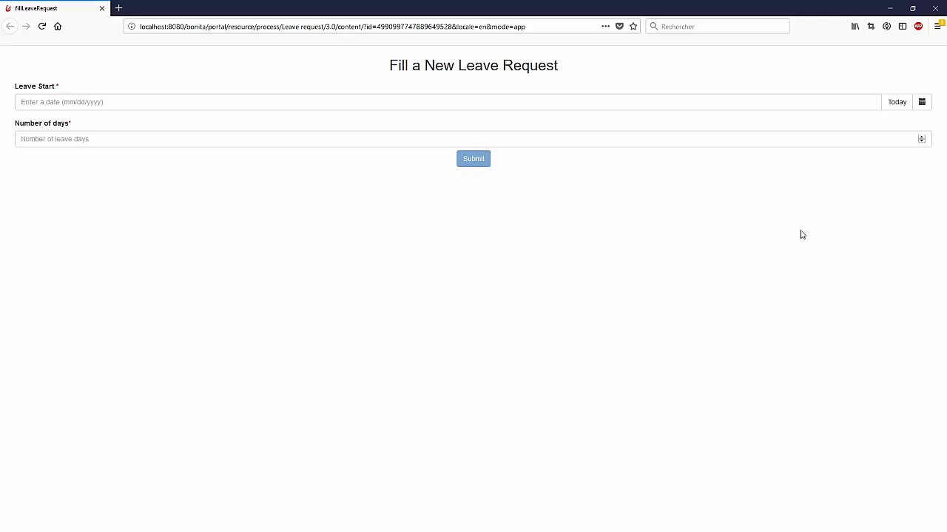
pyautogui.press('F12')
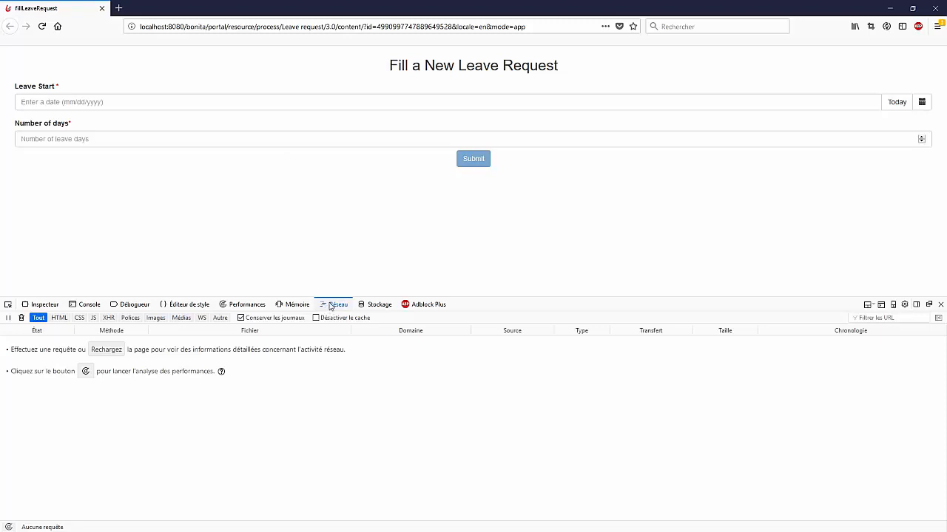
# Step: Submit a new leave request with leave start 02/16/2018 and 3 as the number of days
pyautogui.click(147, 98)
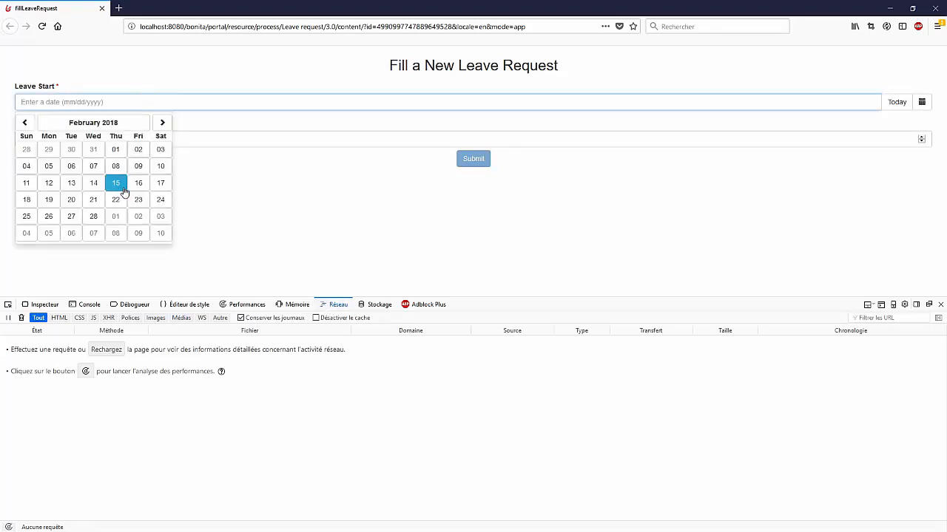
pyautogui.click(137, 189)
pyautogui.click(130, 140)
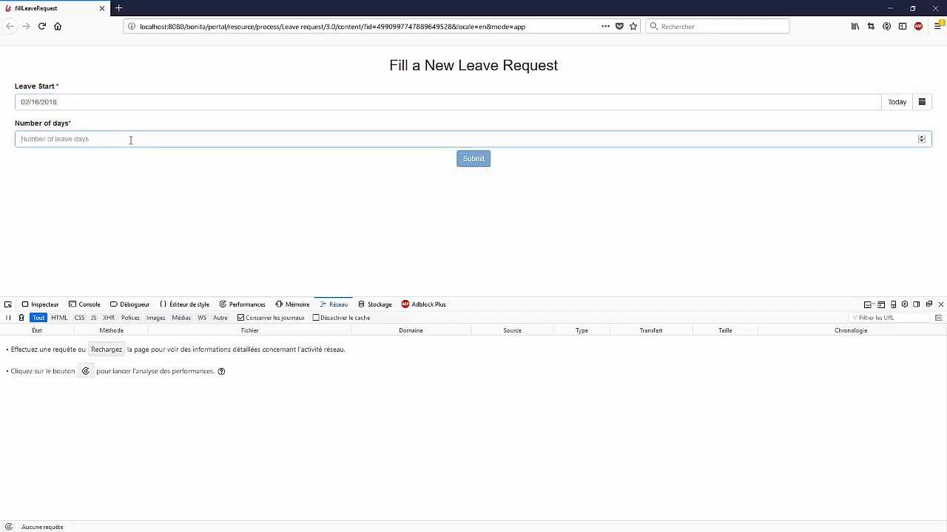
pyautogui.write('3')
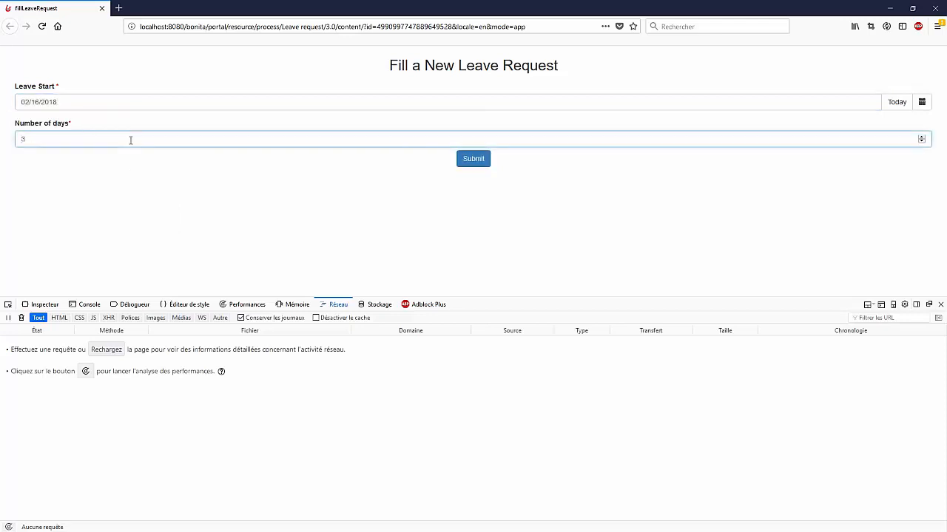
pyautogui.click(474, 159)
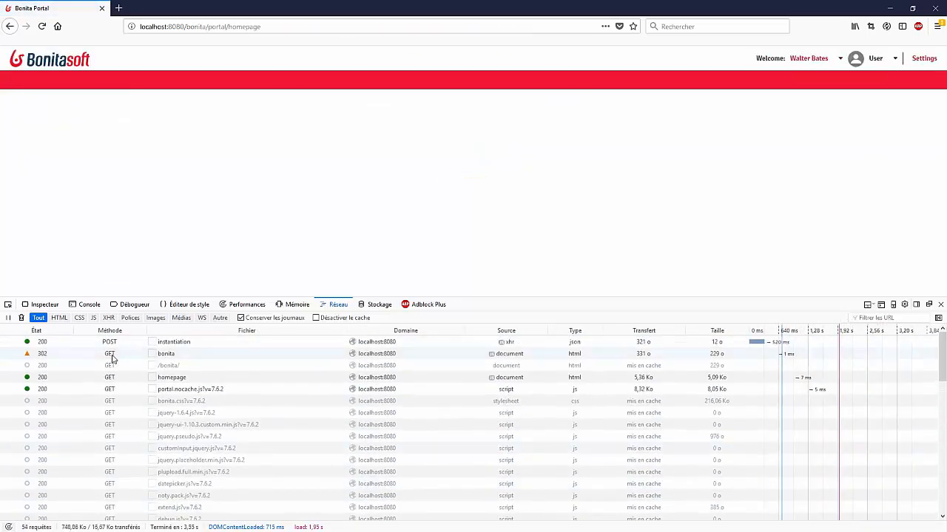
# Step: Inspect the headers and parameters of the instantiation POST request in the network log
pyautogui.click(83, 345)
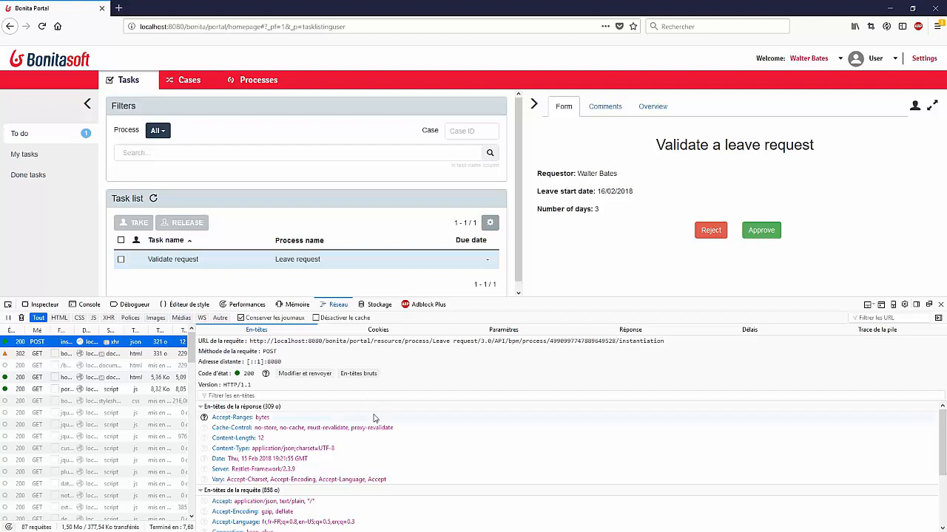
pyautogui.scroll(-3, 372, 421)
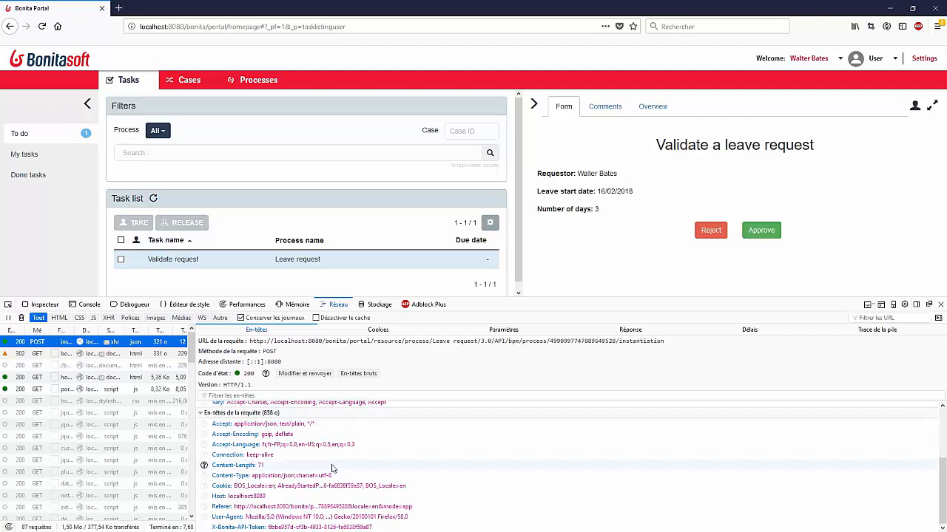
pyautogui.scroll(3, 334, 466)
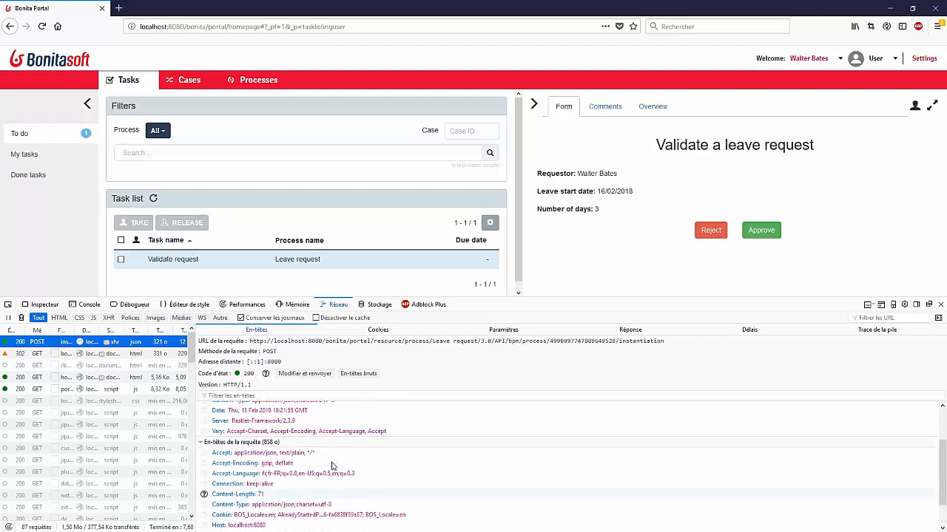
pyautogui.click(510, 331)
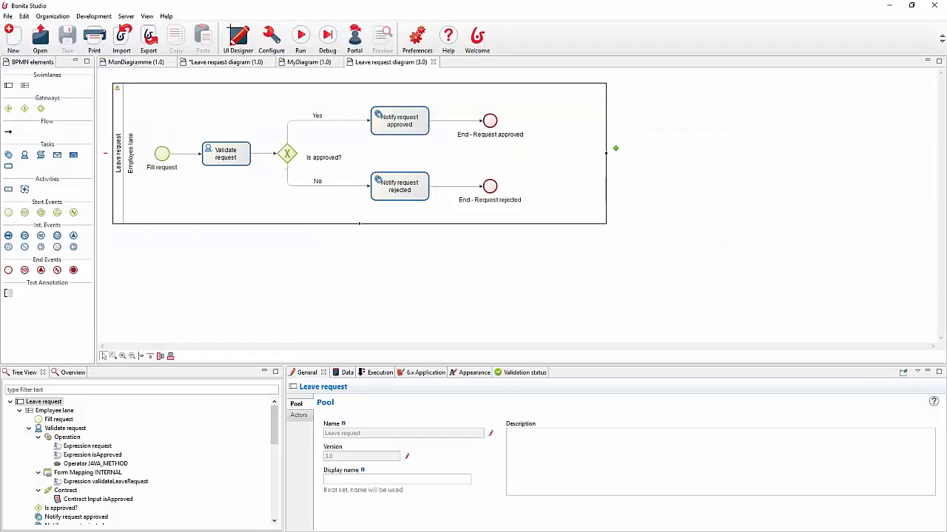
# Step: Switch to Bonita Studio and review the Leave request pool's contract inputs, including the children of requestInput, and its constraints
pyautogui.click(369, 373)
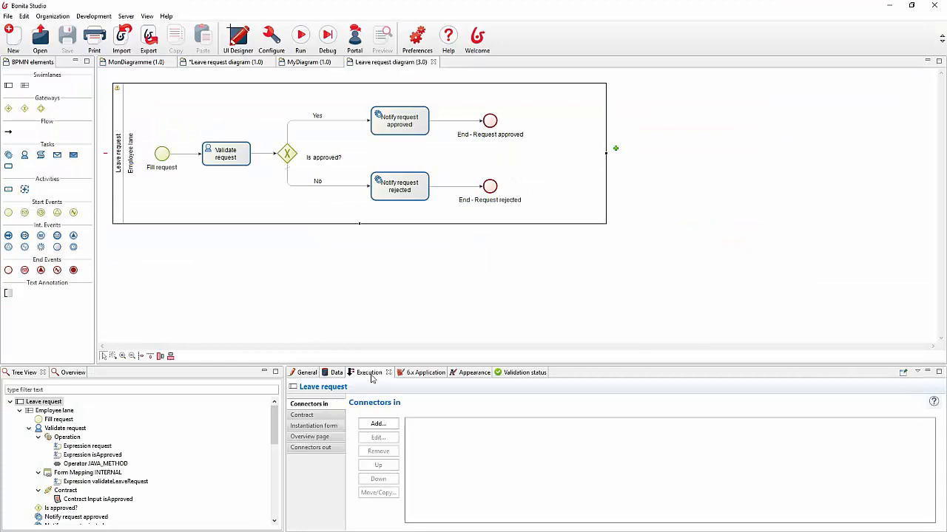
pyautogui.click(325, 416)
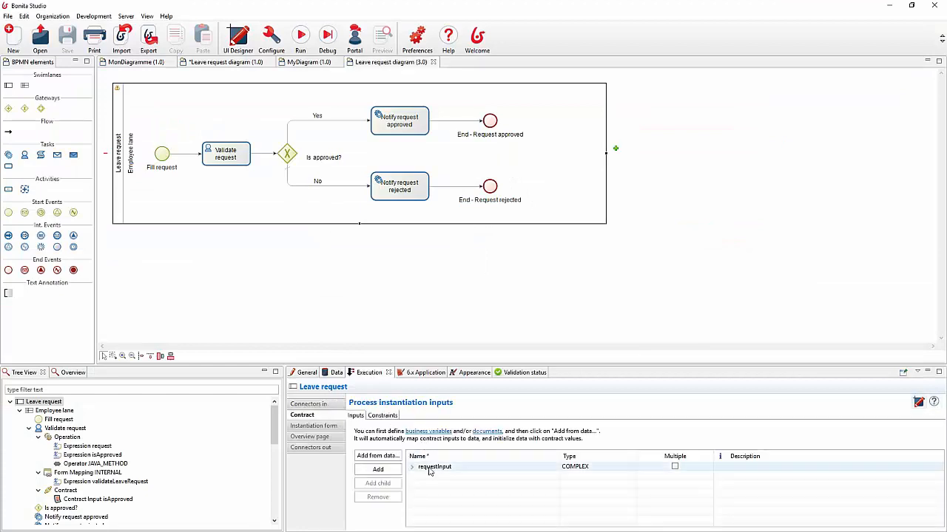
pyautogui.click(412, 467)
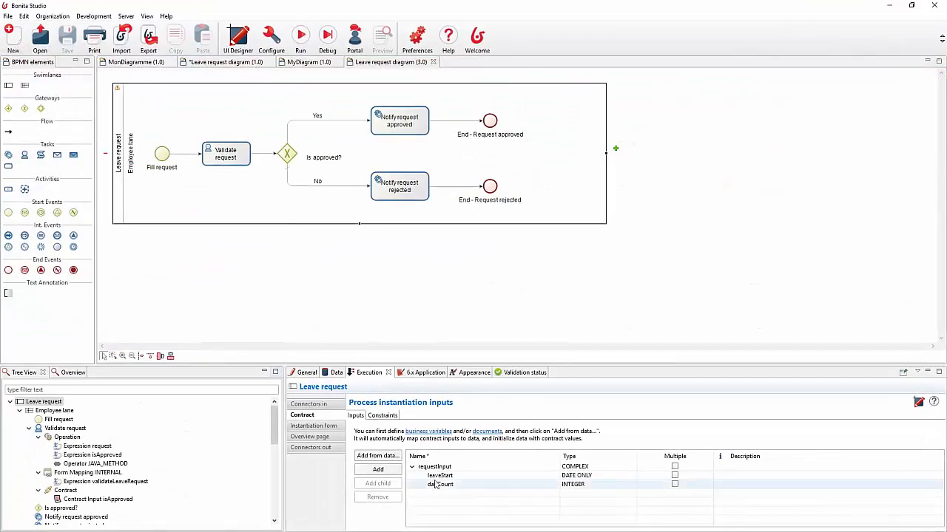
pyautogui.click(382, 416)
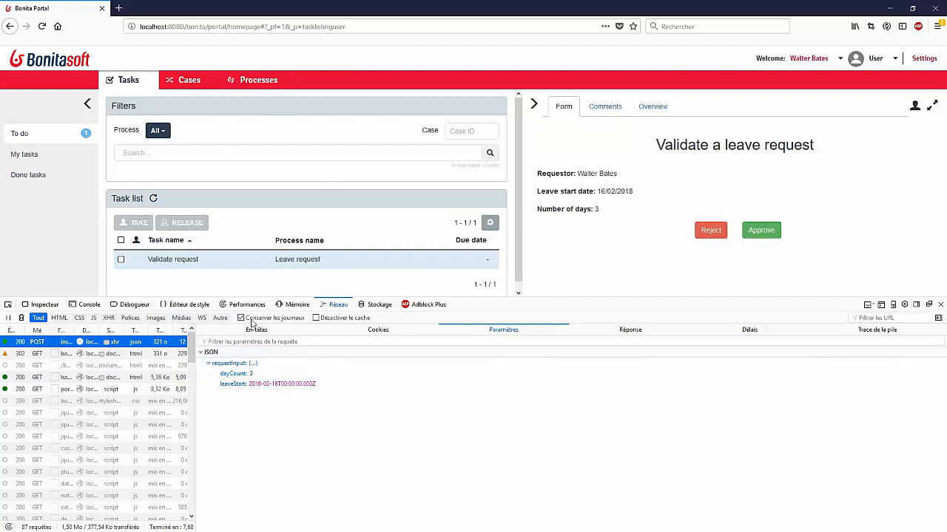
# Step: Back in the browser portal, start a new case of Leave request version 3.0 with the network log cleared
pyautogui.click(22, 318)
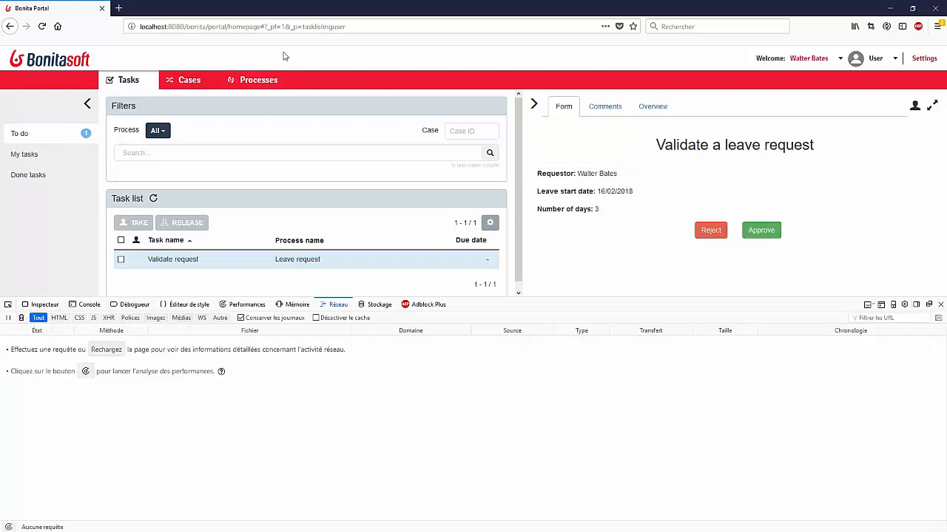
pyautogui.click(263, 80)
pyautogui.click(241, 198)
pyautogui.click(910, 112)
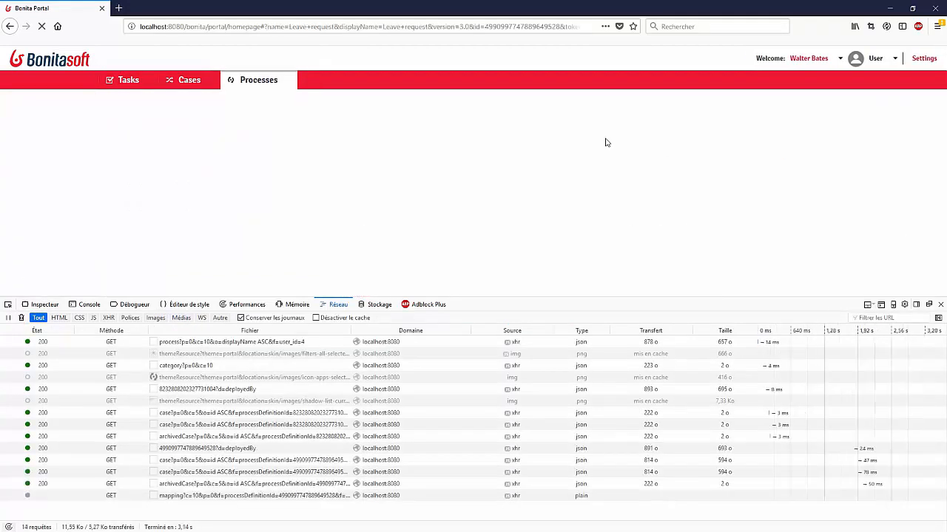
pyautogui.click(23, 318)
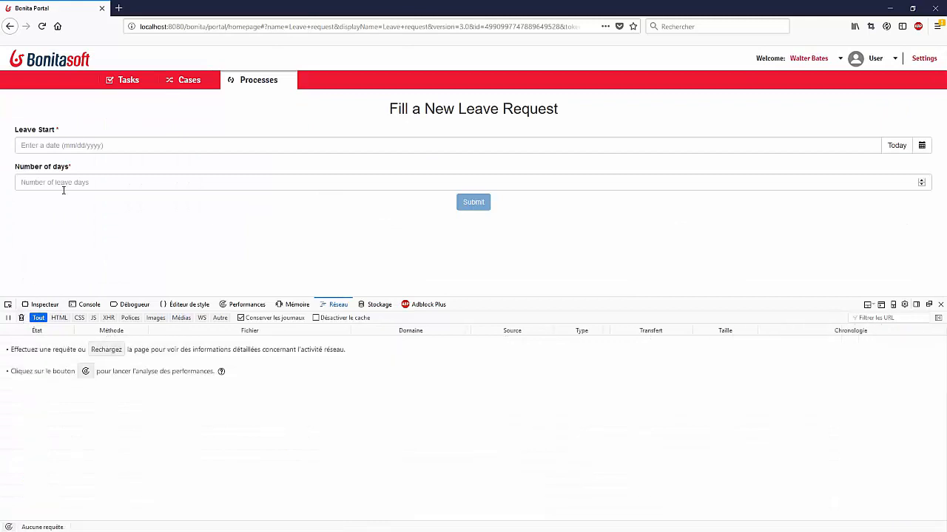
# Step: Submit the leave request form with the past start date 02/13/2018 and 2 as the number of days
pyautogui.click(73, 145)
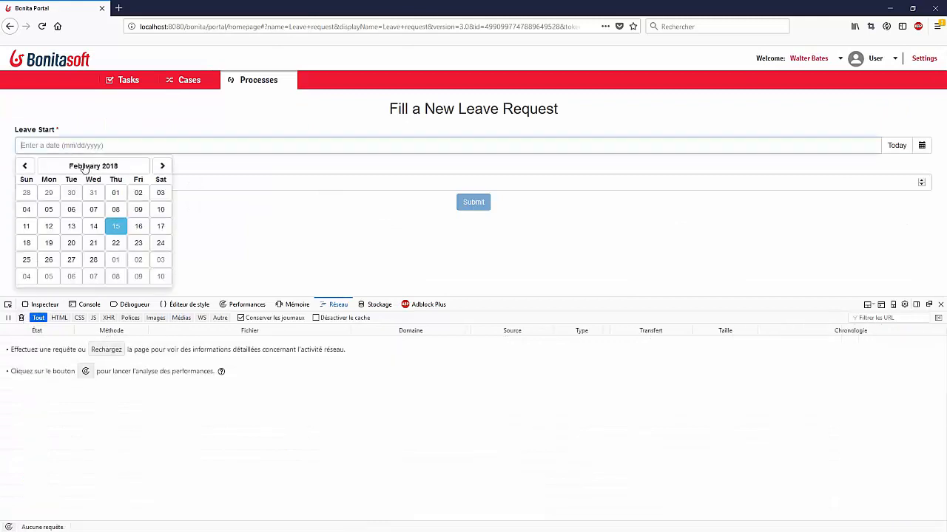
pyautogui.click(74, 228)
pyautogui.click(74, 182)
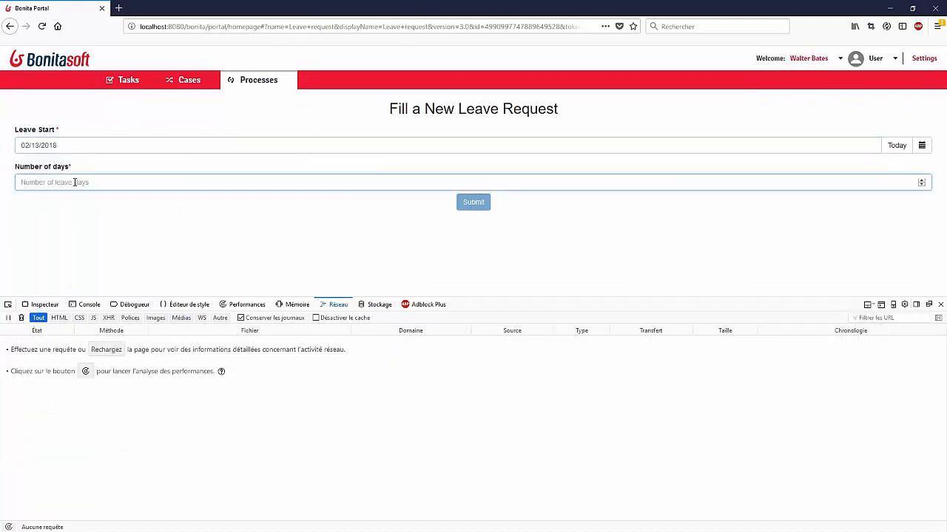
pyautogui.write('2')
pyautogui.click(464, 206)
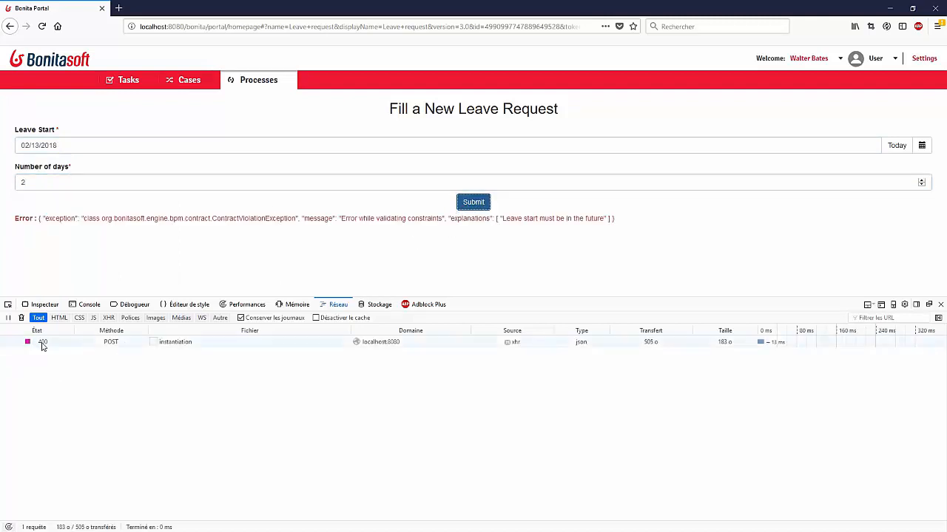
# Step: Examine the headers and response of the rejected instantiation request, highlighting the explanation text in the payload
pyautogui.click(42, 346)
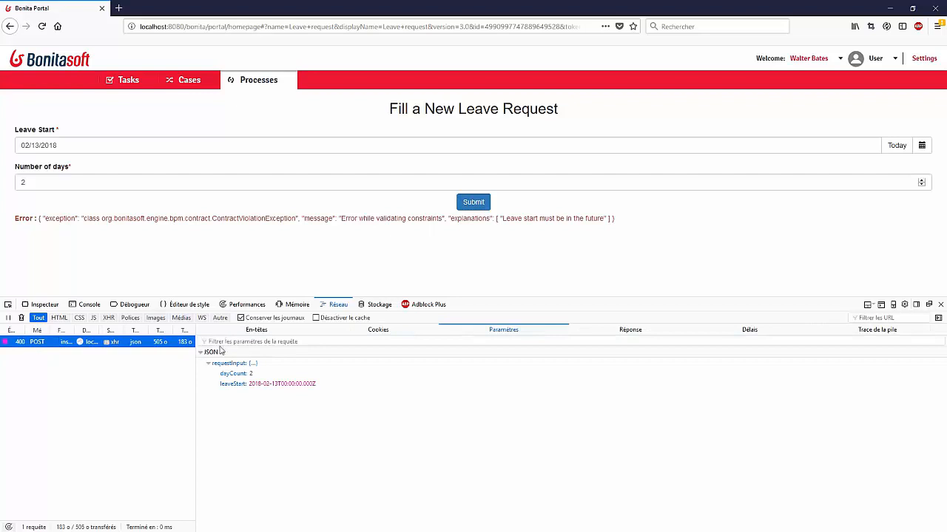
pyautogui.click(256, 332)
pyautogui.click(643, 332)
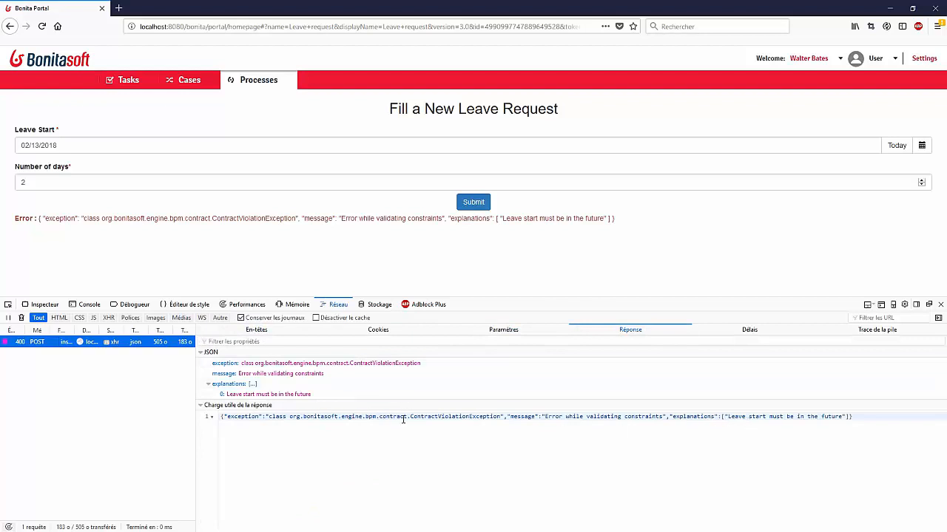
pyautogui.moveTo(724, 417); pyautogui.dragTo(838, 417)
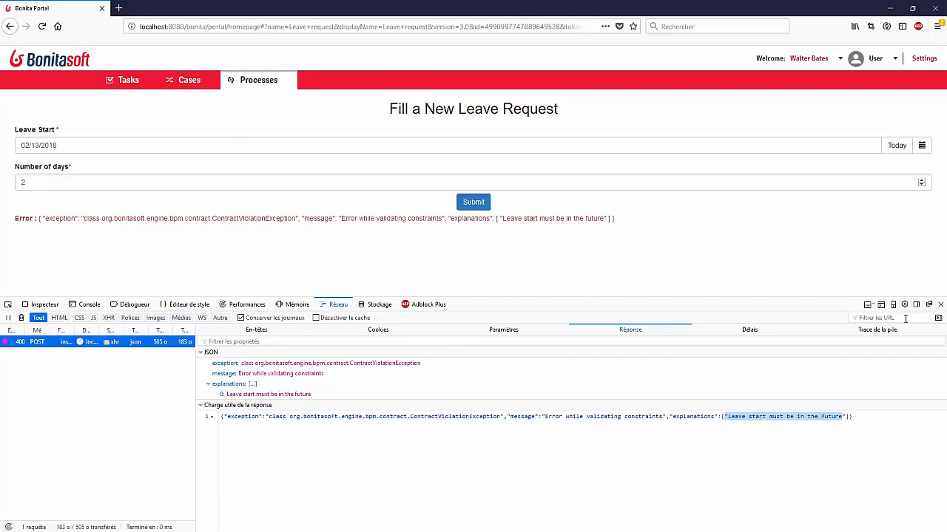
# Step: Resubmit the leave request with leave start 02/20/2018, and check the new instantiation request's response before closing the developer tools
pyautogui.click(60, 145)
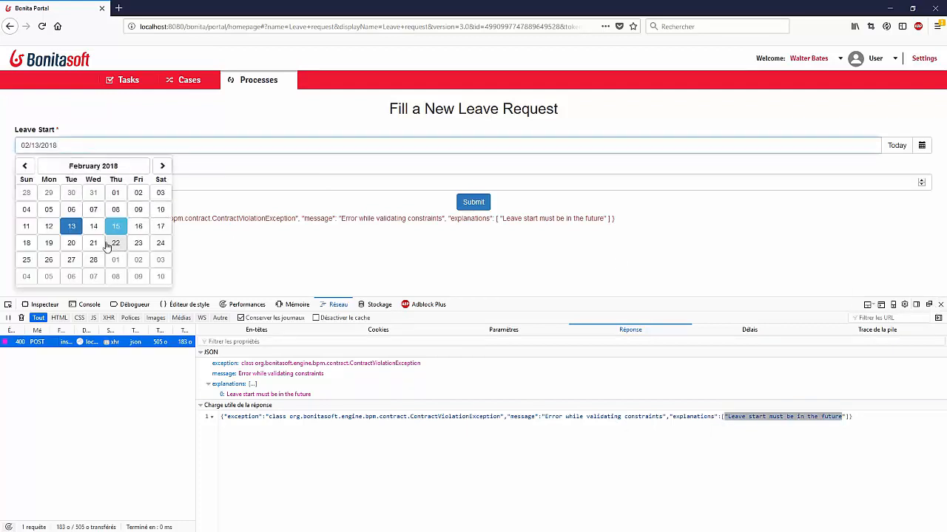
pyautogui.click(71, 243)
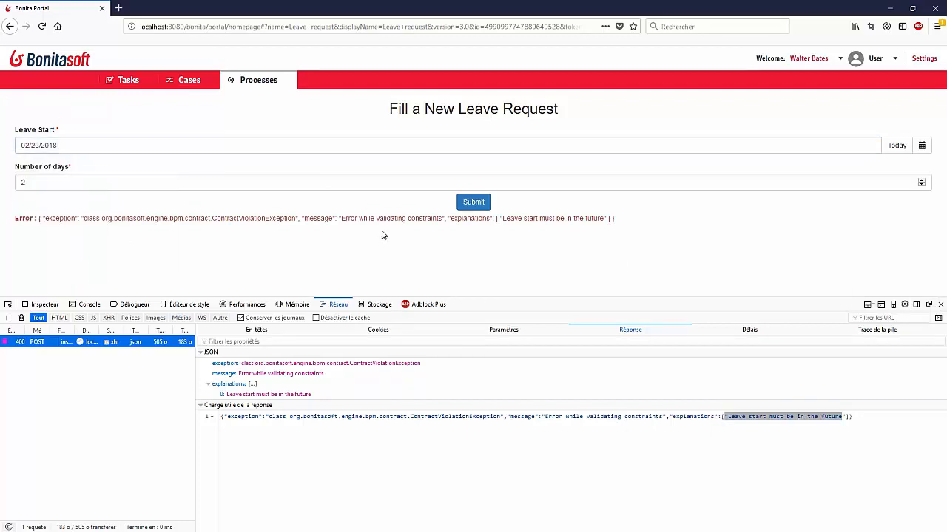
pyautogui.click(473, 203)
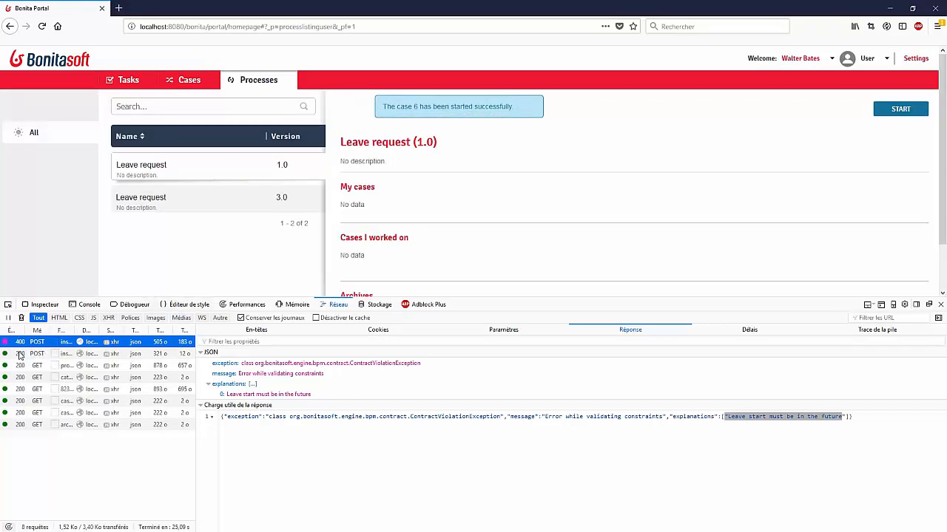
pyautogui.click(20, 356)
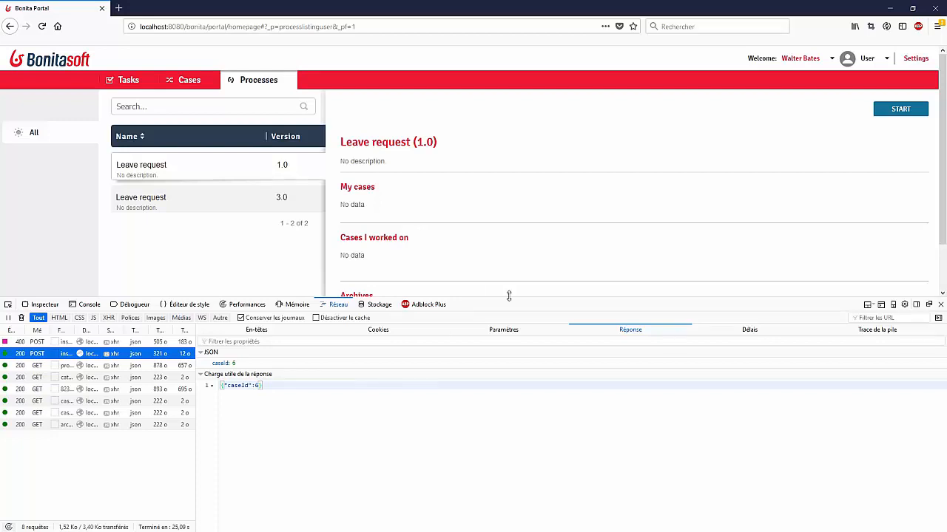
pyautogui.click(940, 305)
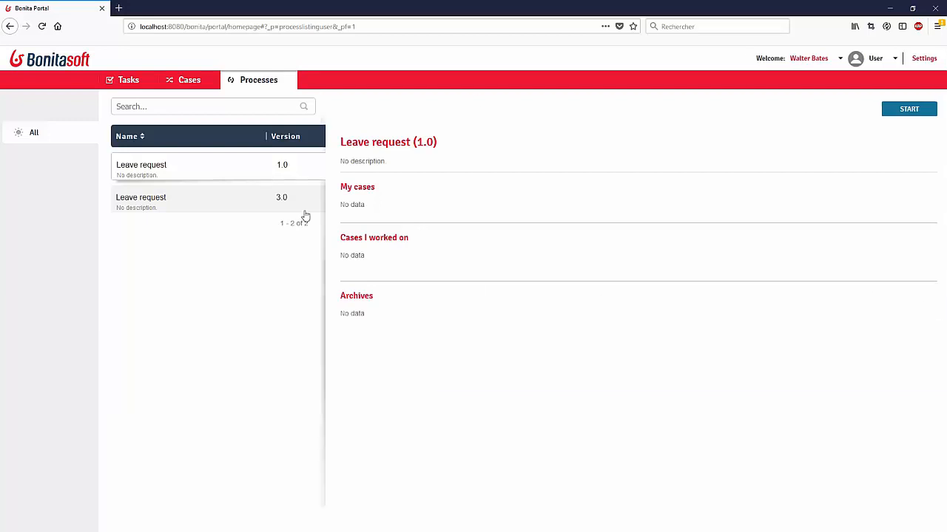
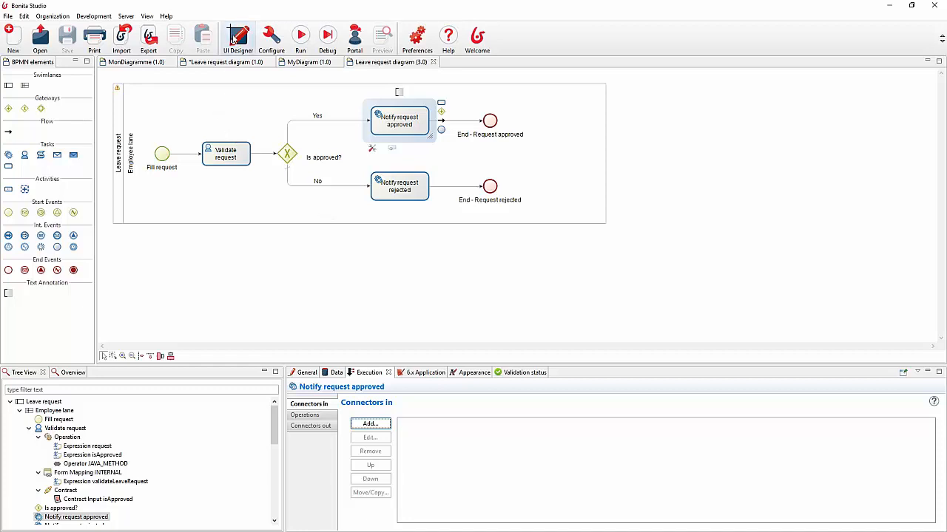
# Step: Launch the UI Designer from Bonita Studio and create a new application page named demoPage
pyautogui.click(237, 39)
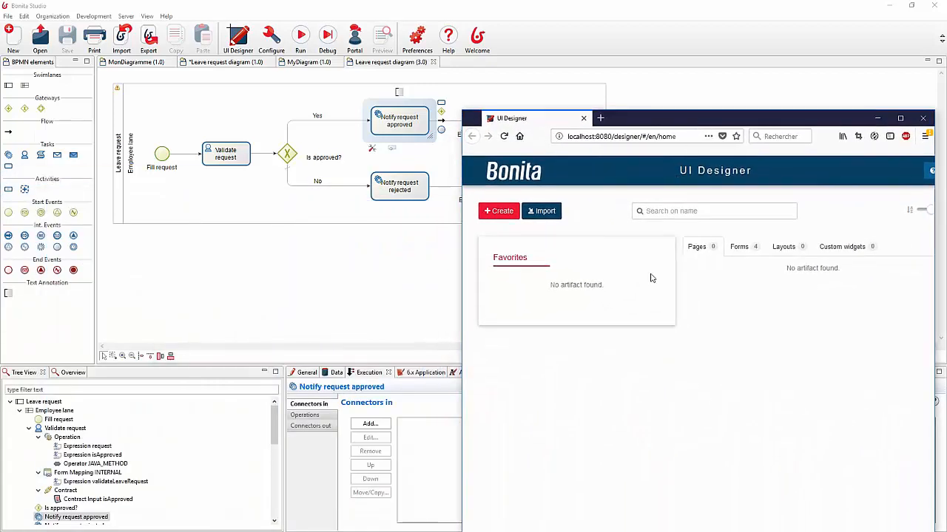
pyautogui.click(508, 213)
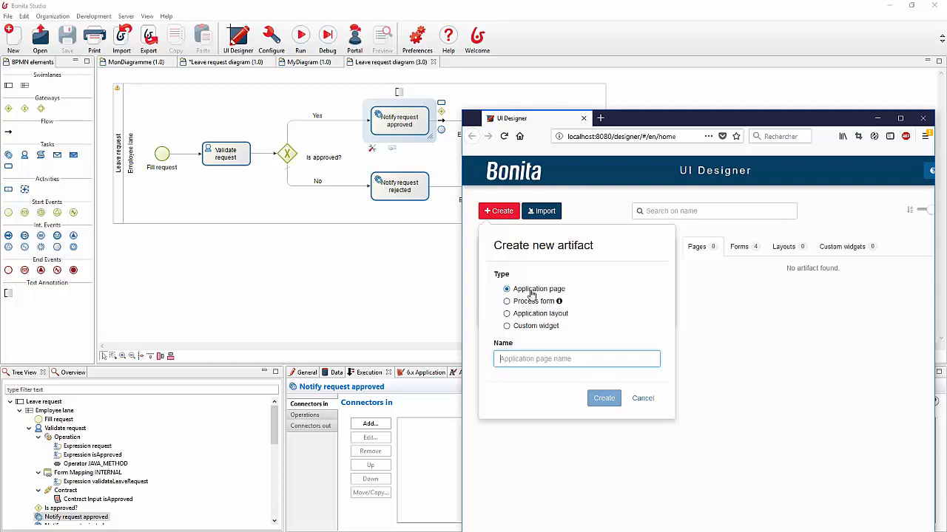
pyautogui.click(515, 358)
pyautogui.write('demo')
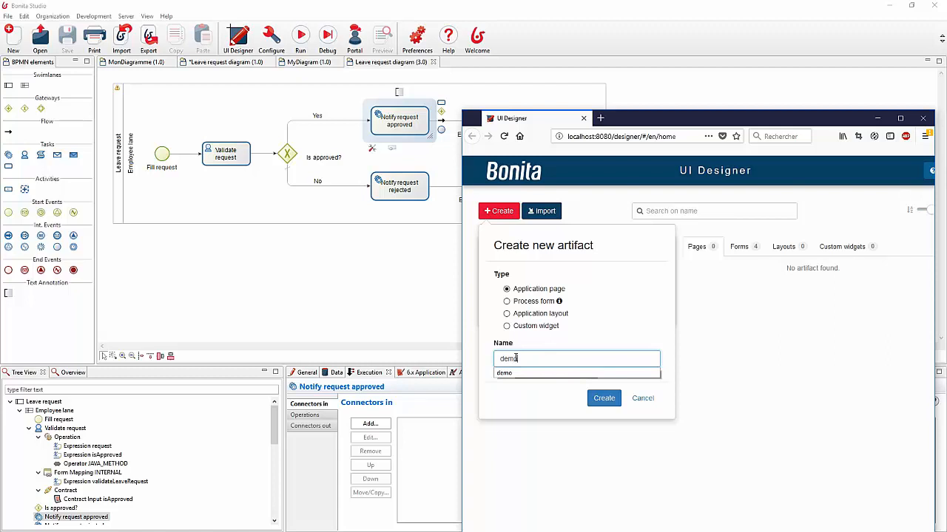
pyautogui.write('Page')
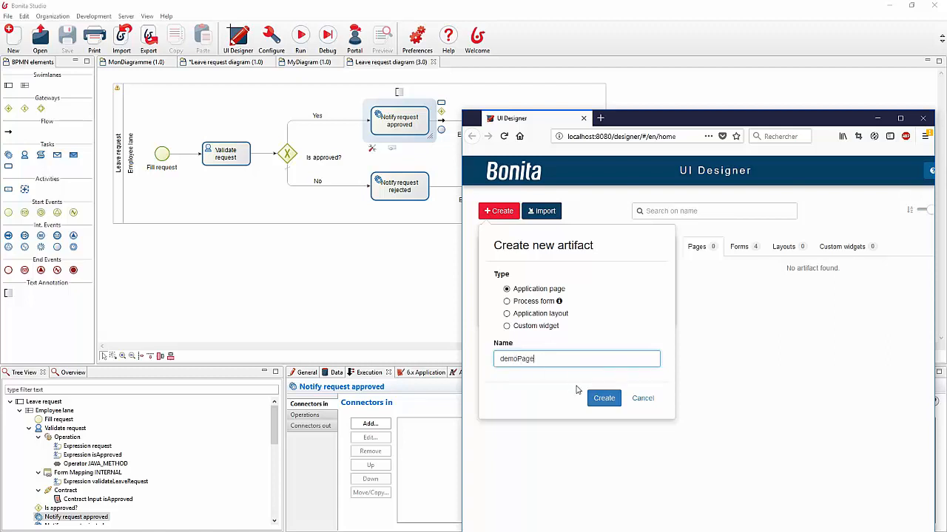
pyautogui.click(603, 398)
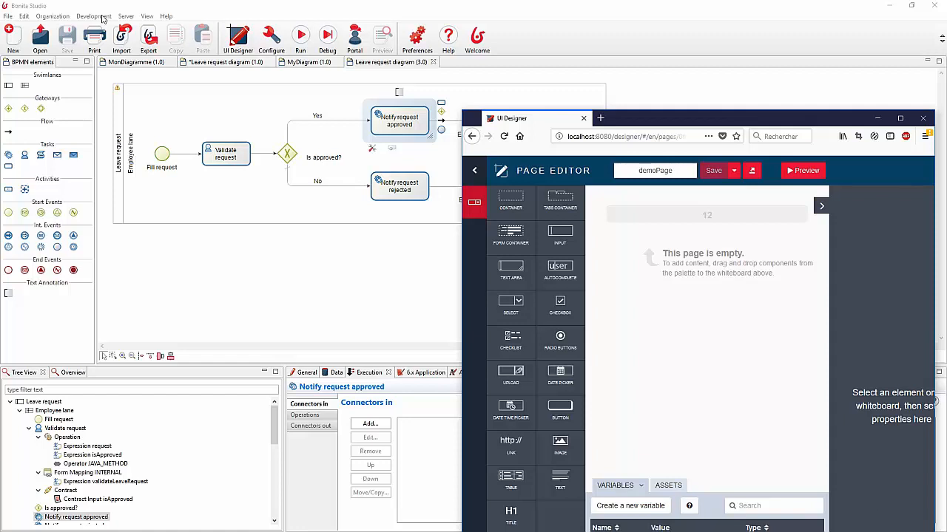
# Step: Browse the business data in the H2 console and query all records of the LEAVEREQUEST table
pyautogui.click(103, 20)
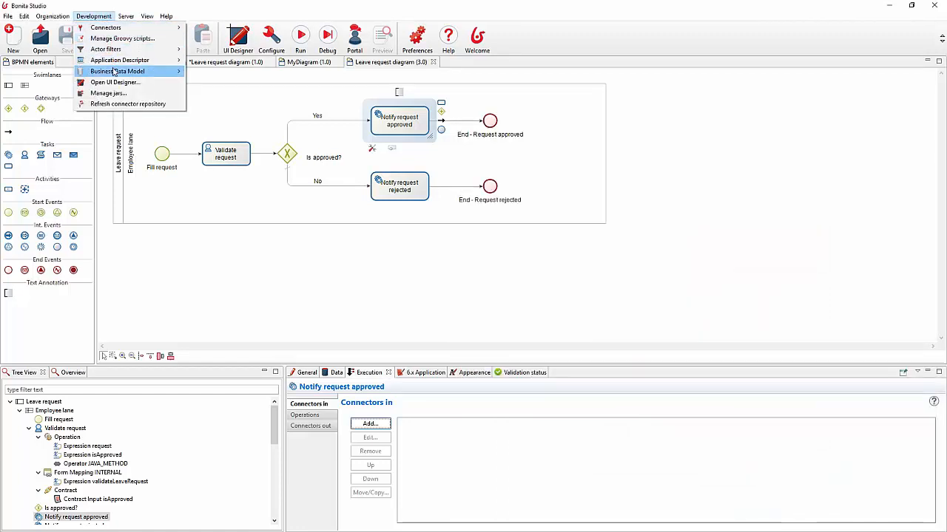
pyautogui.moveTo(118, 72)
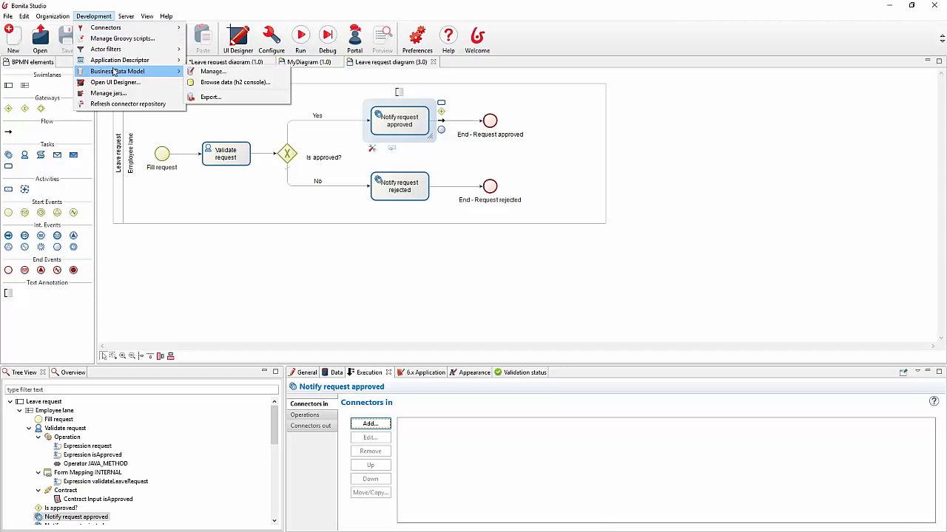
pyautogui.click(205, 85)
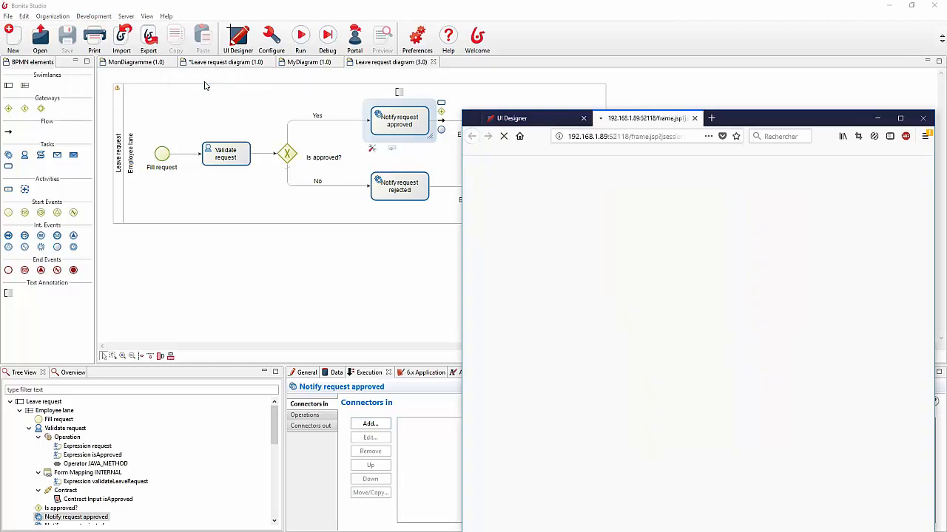
pyautogui.click(506, 191)
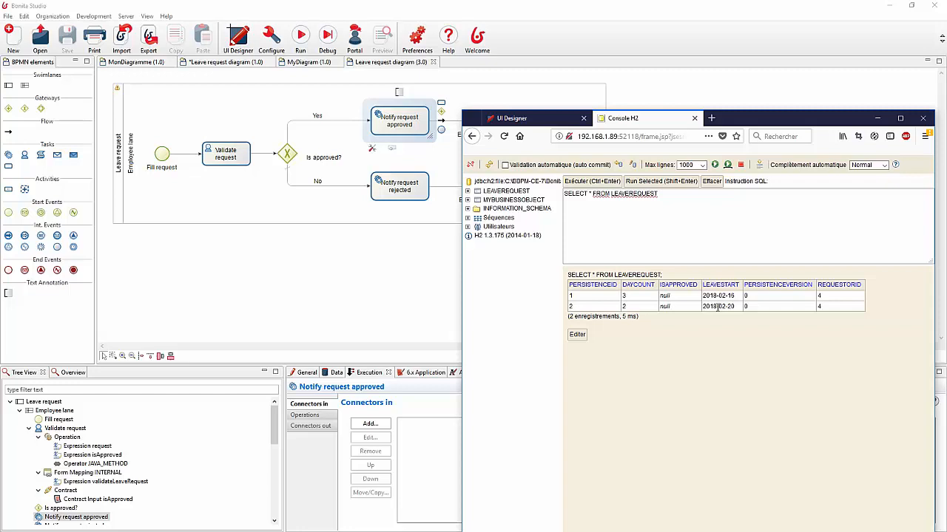
# Step: Return to the demoPage editor, maximize its window, and start a new variable named requests of type External API
pyautogui.click(551, 119)
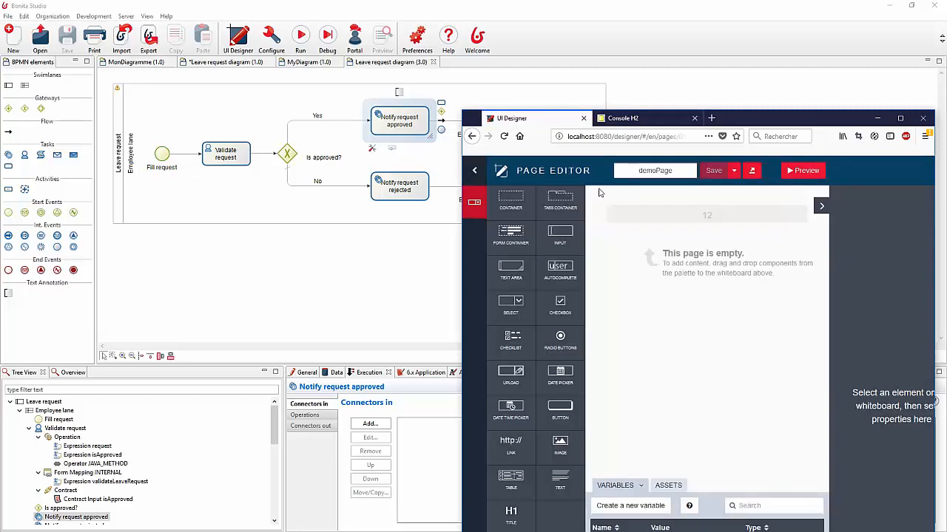
pyautogui.moveTo(772, 124); pyautogui.dragTo(708, 46)
pyautogui.doubleClick(708, 46)
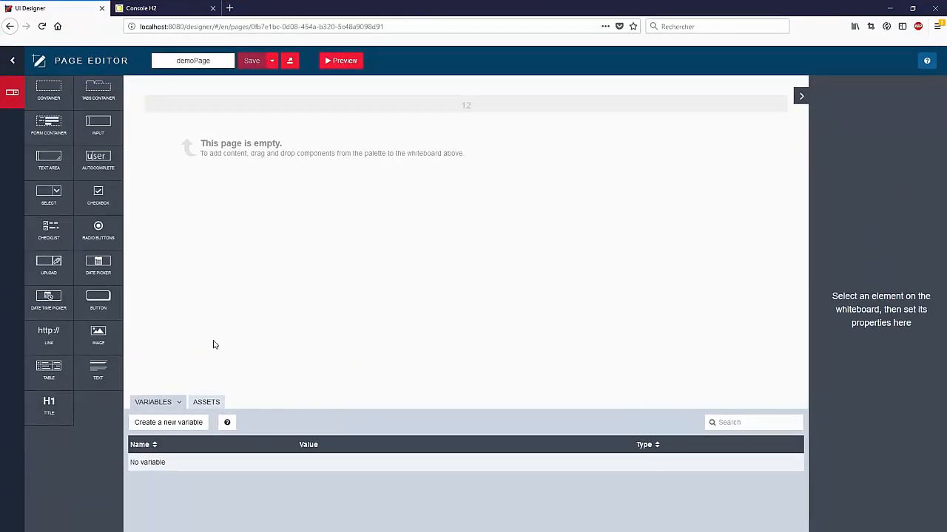
pyautogui.click(186, 426)
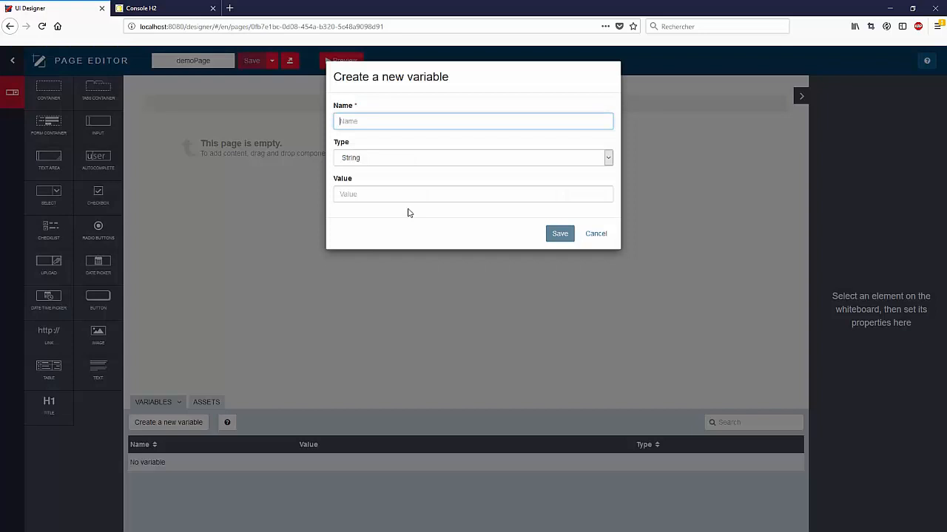
pyautogui.write('requests')
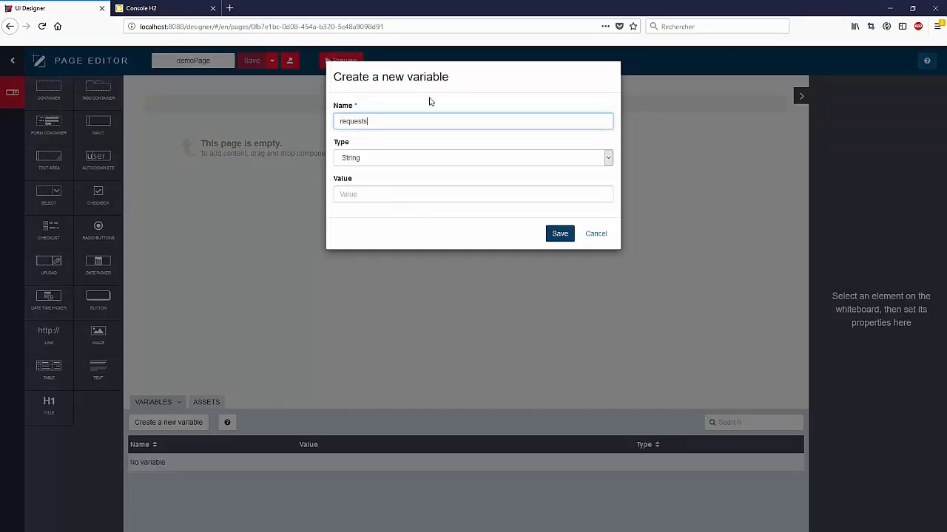
pyautogui.click(422, 162)
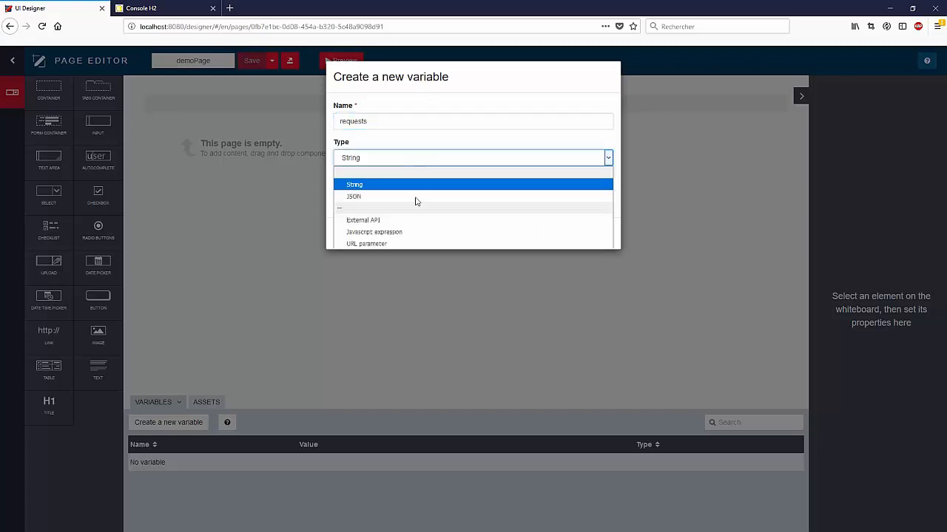
pyautogui.click(411, 221)
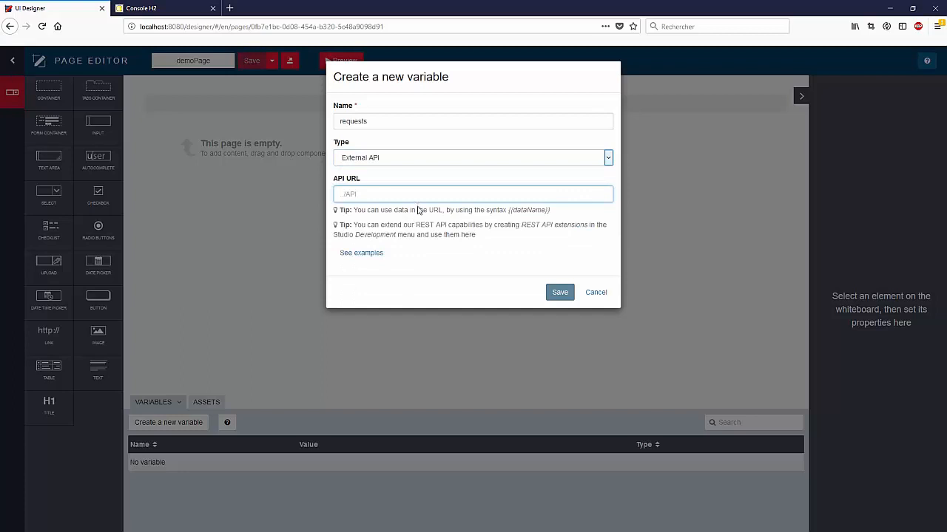
# Step: Fill the API URL from the custom business data query example, without the filter: ../API/bdm/businessData/{{businessDataType}}?q={{queryName}}&p=0&c=10
pyautogui.click(365, 255)
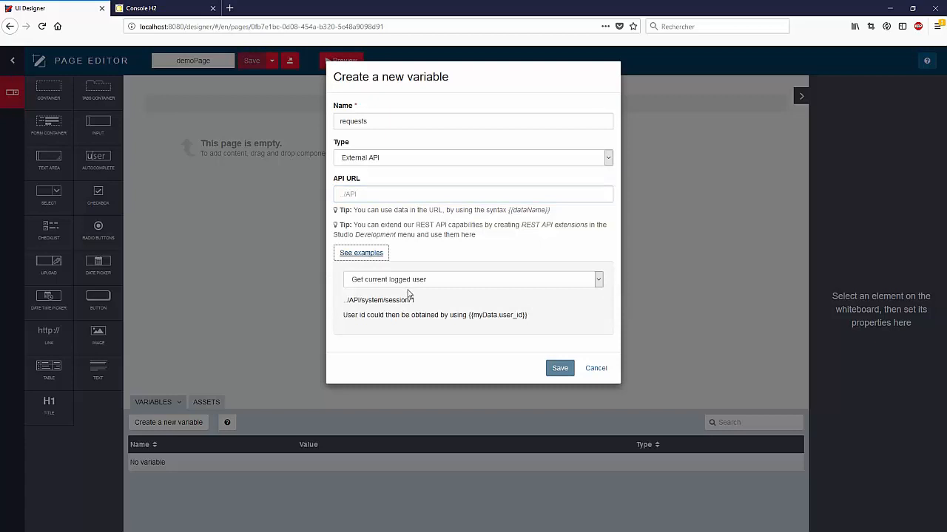
pyautogui.click(370, 281)
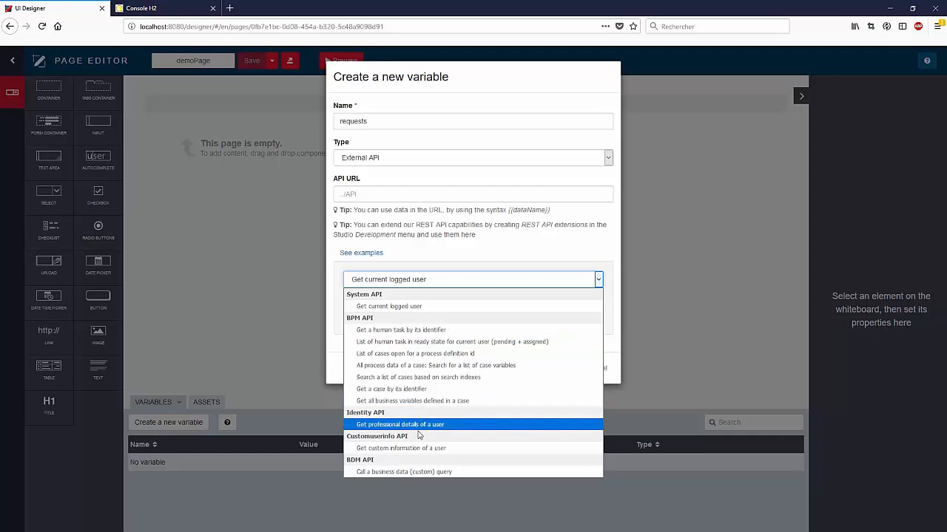
pyautogui.click(409, 470)
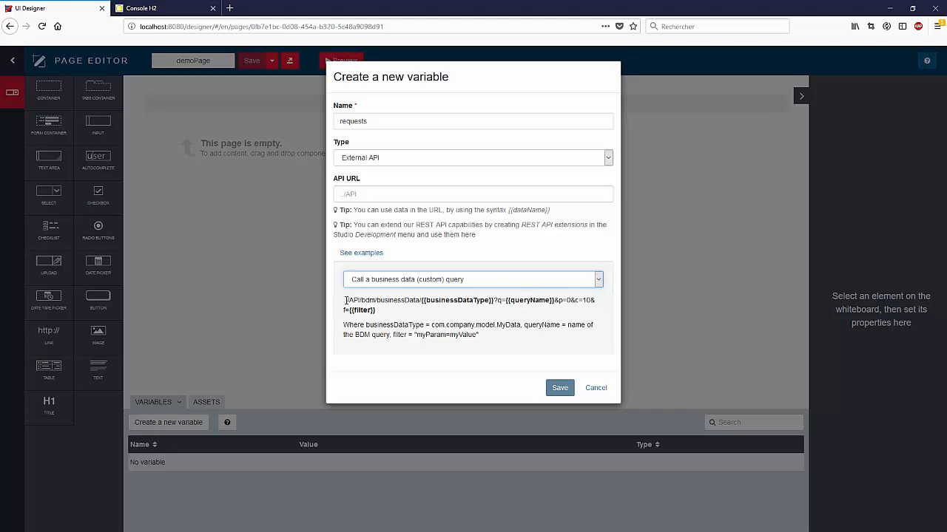
pyautogui.moveTo(343, 301); pyautogui.dragTo(585, 300)
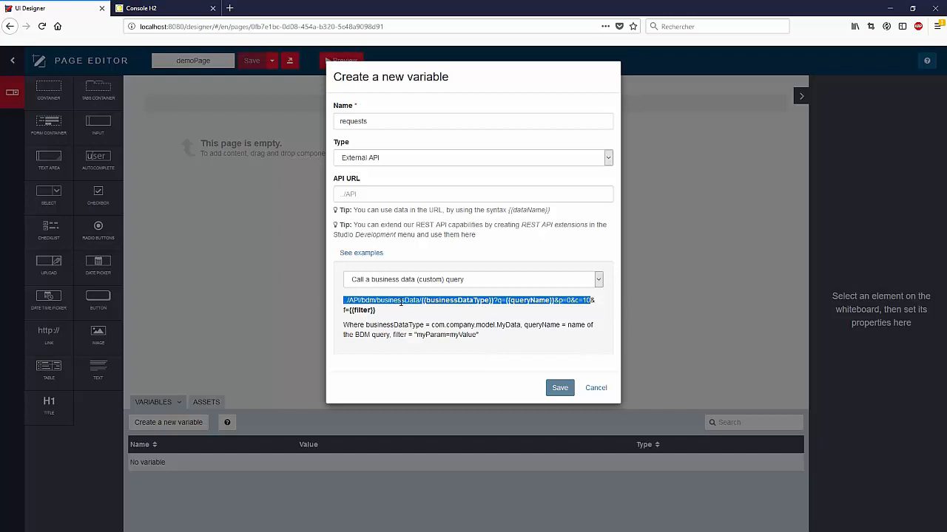
pyautogui.click(397, 199)
pyautogui.write('../API/bdm/businessData/{{businessDataType}}?q={{queryName}}&p=0&c=10')
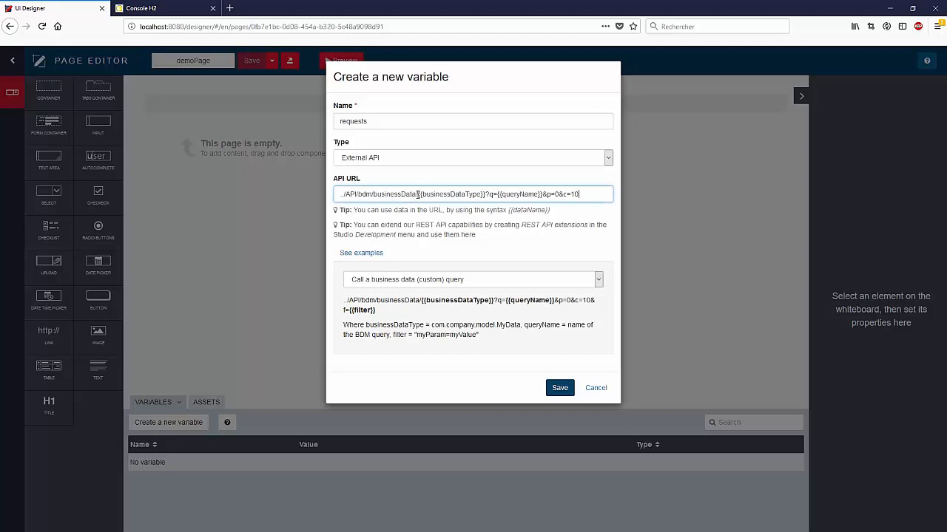
# Step: Copy the package name com.company.model from the business data model in Bonita Studio and quit its dialog
pyautogui.moveTo(417, 194); pyautogui.dragTo(486, 195)
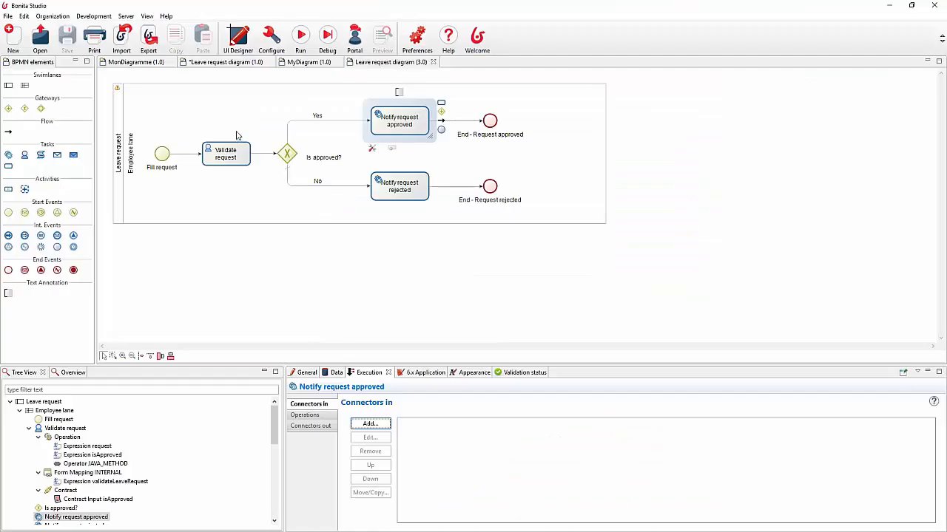
pyautogui.click(94, 17)
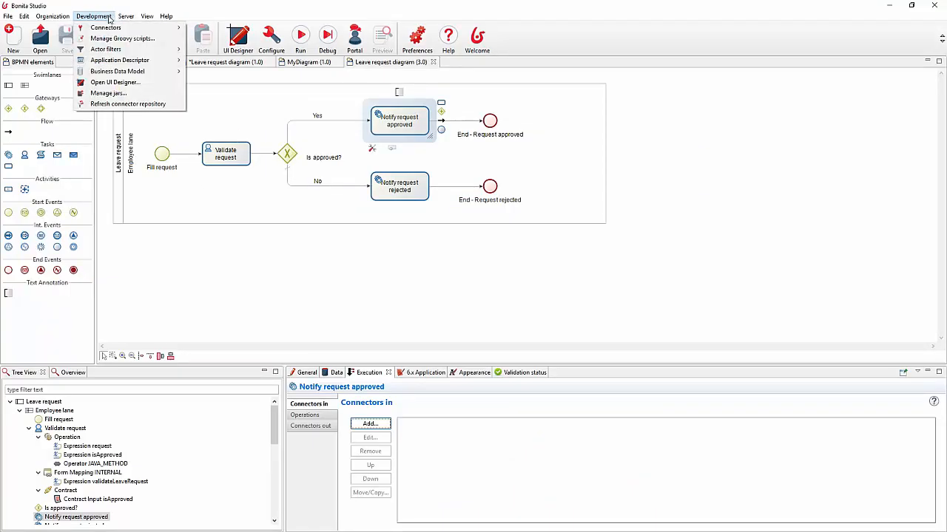
pyautogui.moveTo(114, 71)
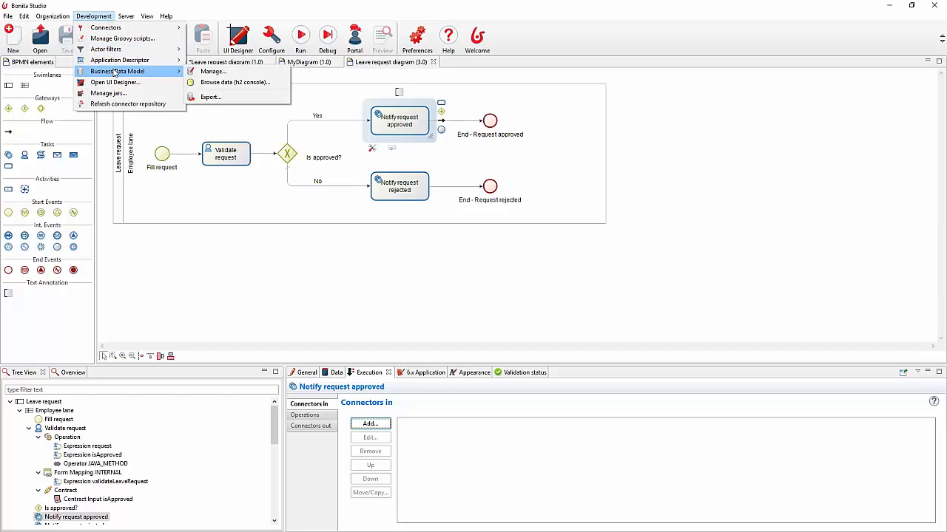
pyautogui.click(195, 71)
pyautogui.click(334, 352)
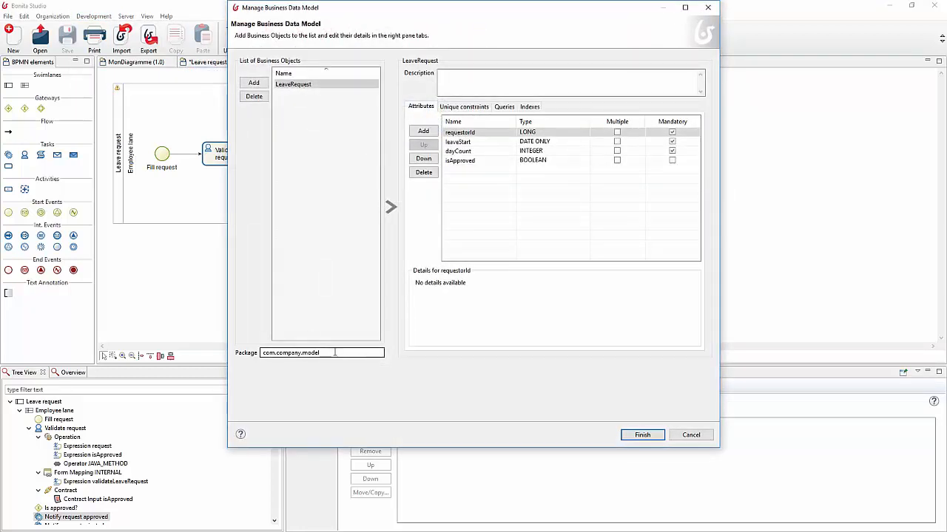
pyautogui.moveTo(338, 354); pyautogui.dragTo(260, 353)
pyautogui.hotkey('ctrl', 'c')
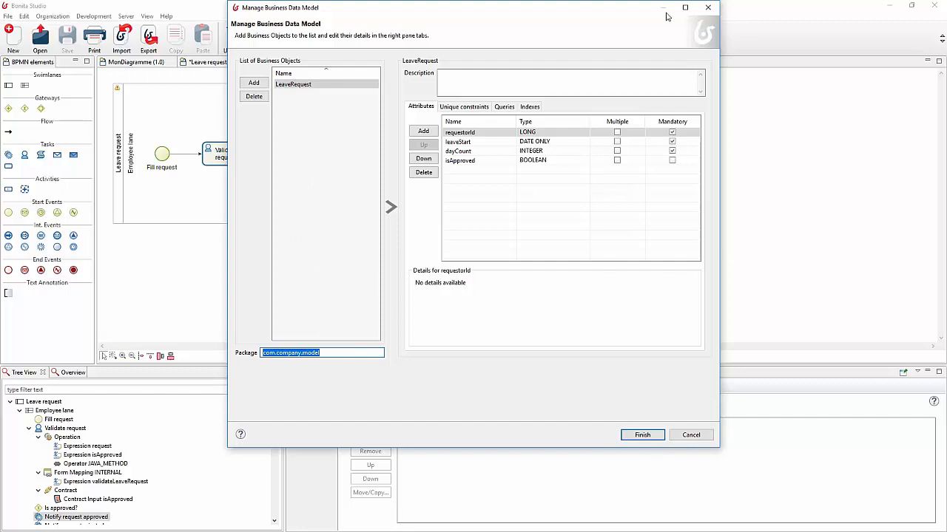
pyautogui.click(708, 8)
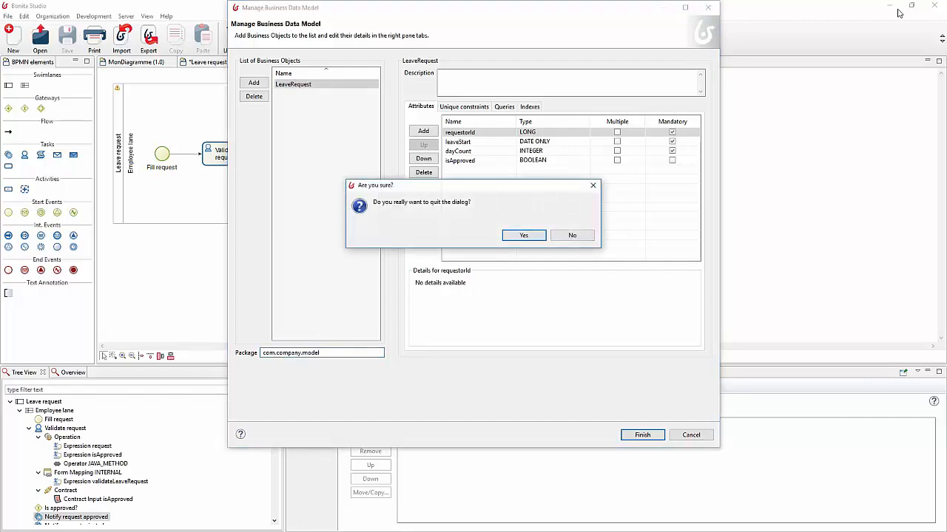
pyautogui.click(524, 235)
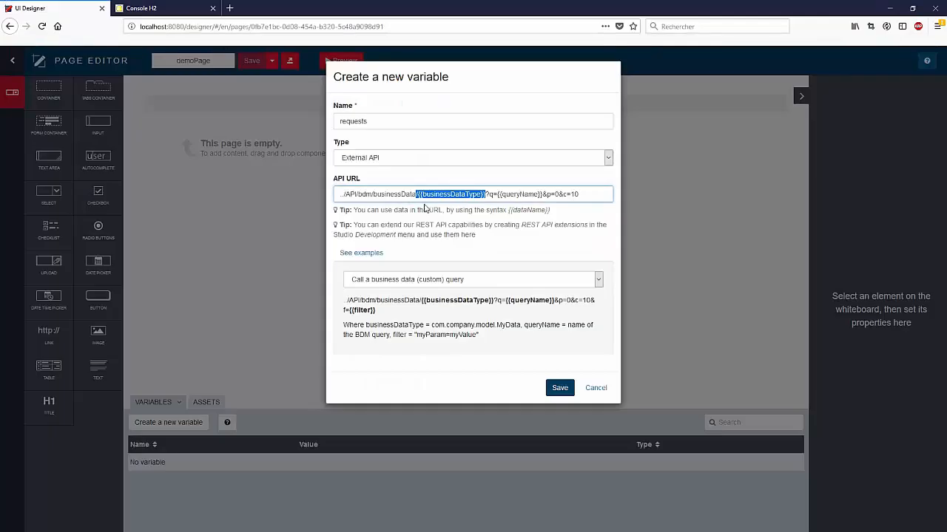
# Step: Replace the {{businessDataType}} placeholder in the API URL with com.company.model.LeaveRequest
pyautogui.click(418, 195)
pyautogui.keyDown('shift'); pyautogui.click(486, 194); pyautogui.keyUp('shift')
pyautogui.hotkey('ctrl', 'v')
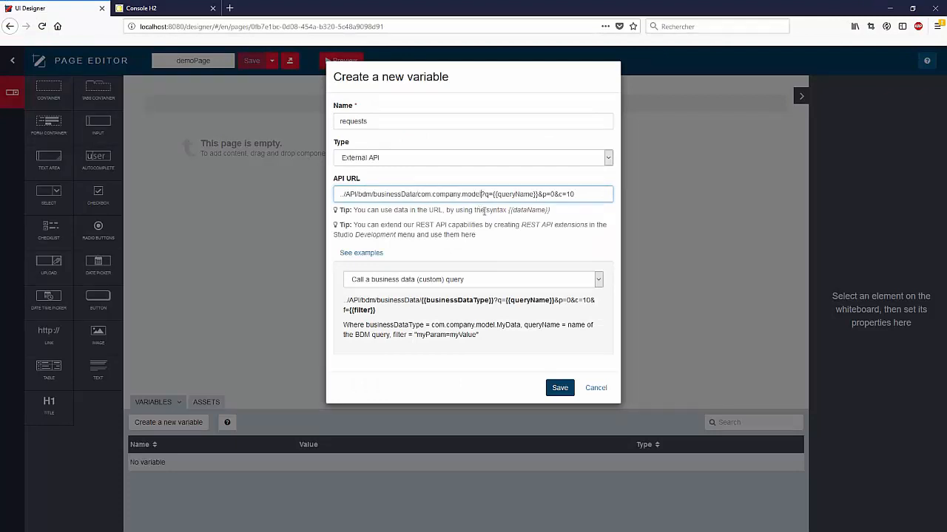
pyautogui.write('.LeaveRequest')
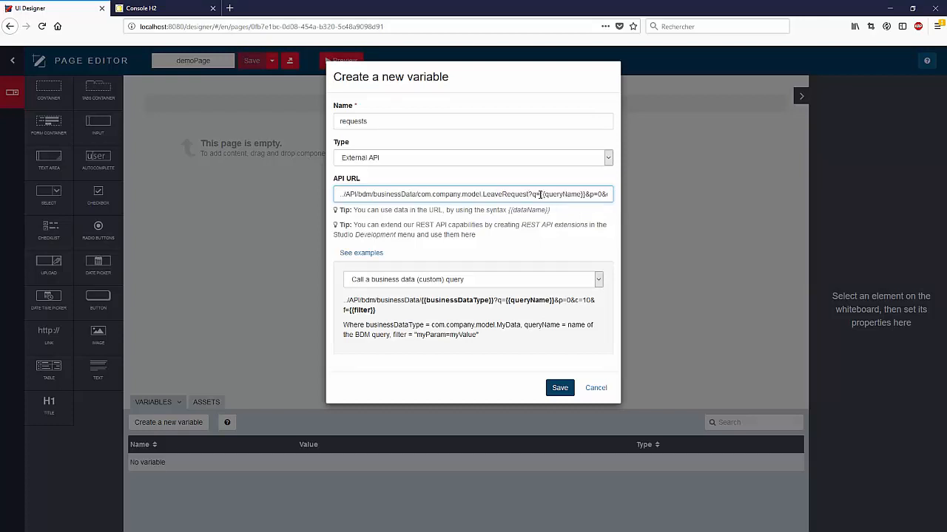
# Step: Look up the default queries of the LeaveRequest object in the business data model to identify the query name
pyautogui.moveTo(540, 194); pyautogui.dragTo(587, 194)
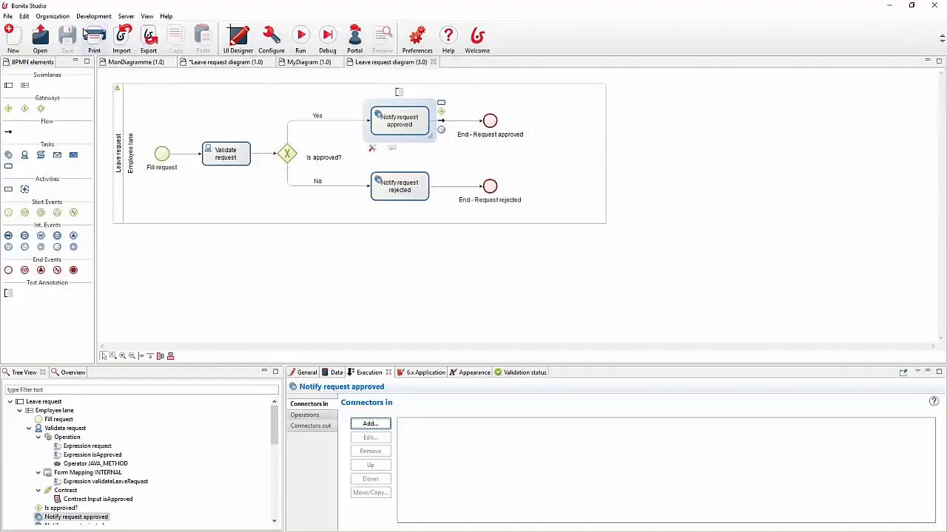
pyautogui.click(93, 15)
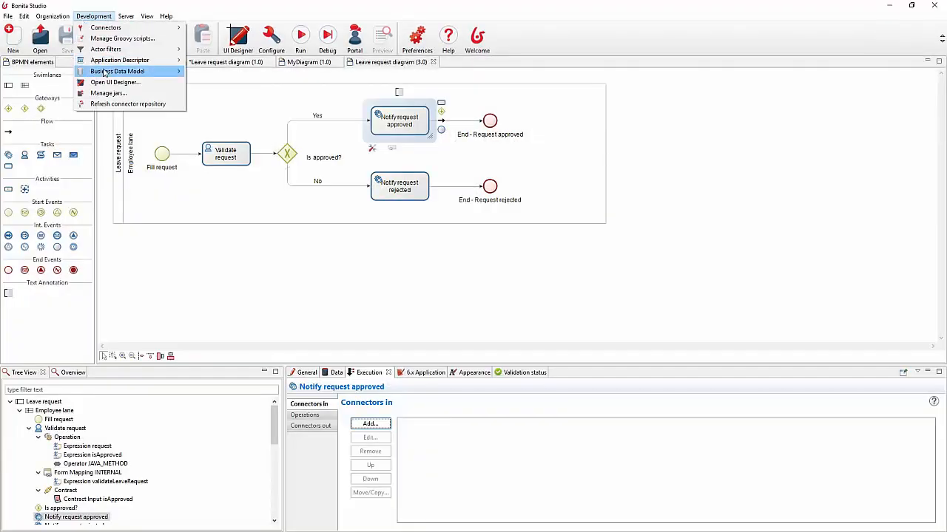
pyautogui.moveTo(108, 74)
pyautogui.click(204, 72)
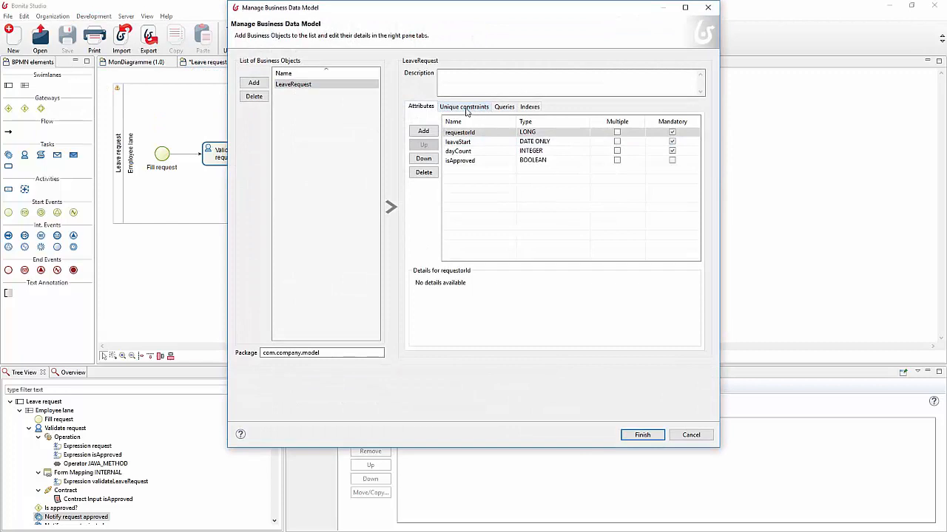
pyautogui.click(502, 108)
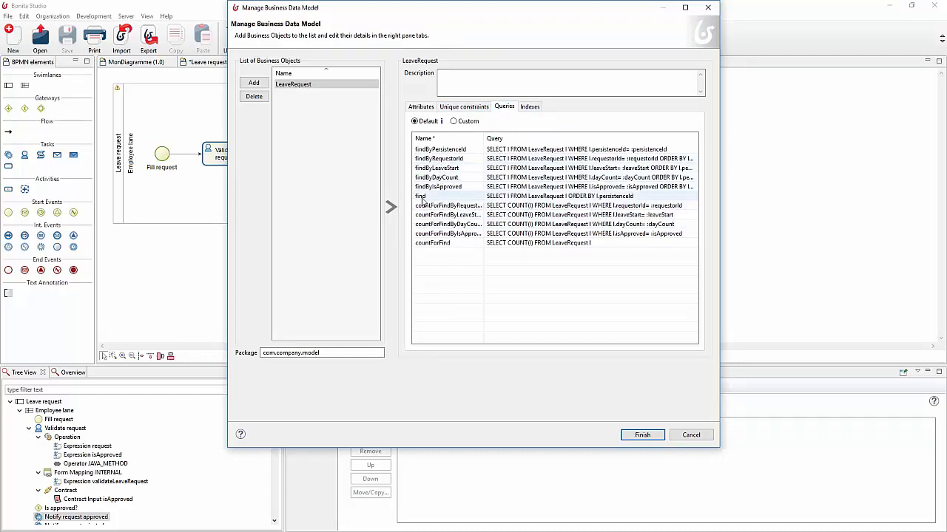
pyautogui.click(422, 198)
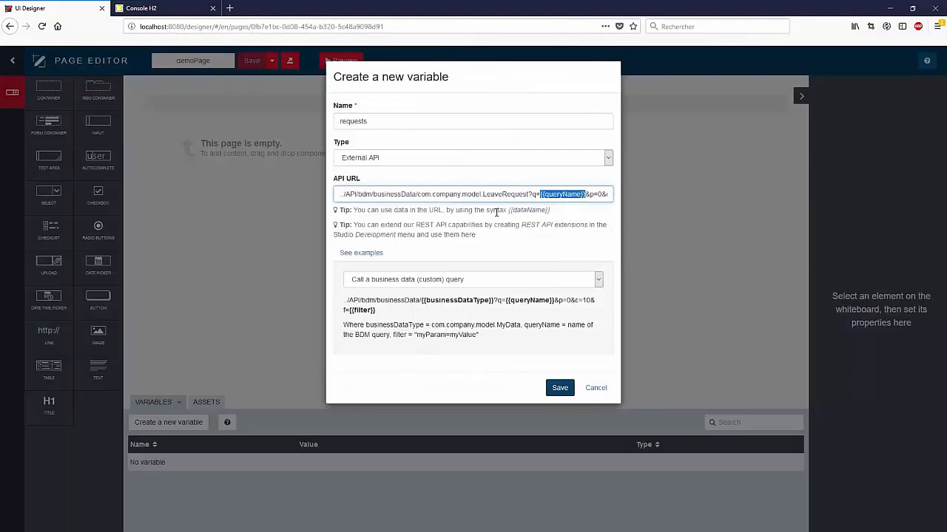
# Step: Replace the {{queryName}} placeholder in the API URL with find, then save the requests variable and the page
pyautogui.write('find&p=0&c=10')
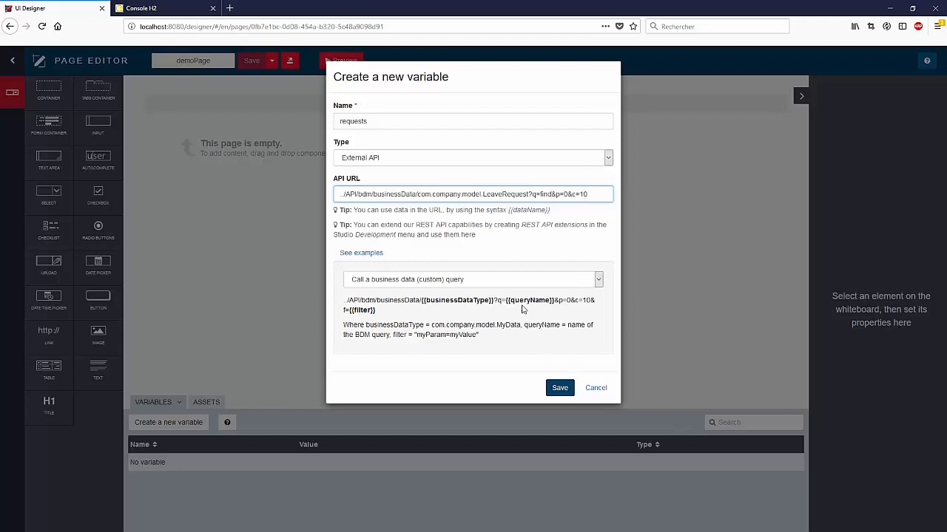
pyautogui.click(560, 388)
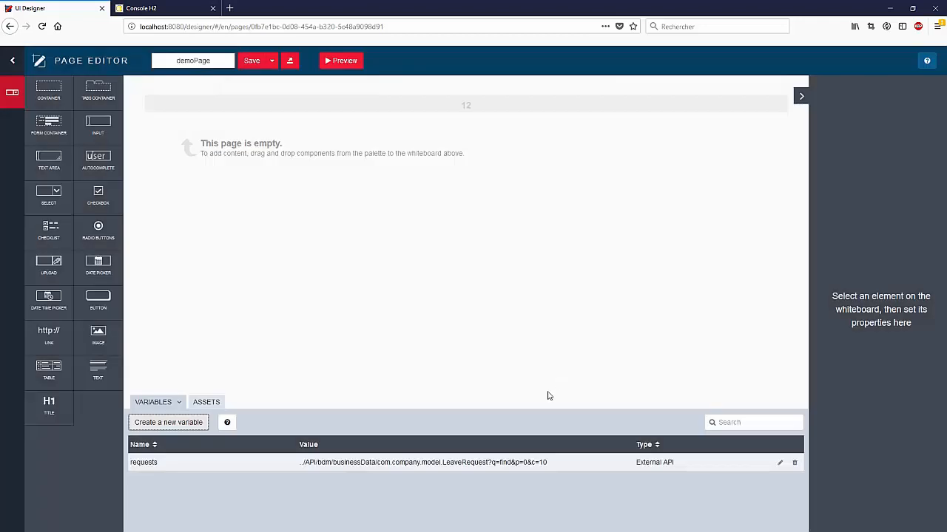
pyautogui.click(252, 59)
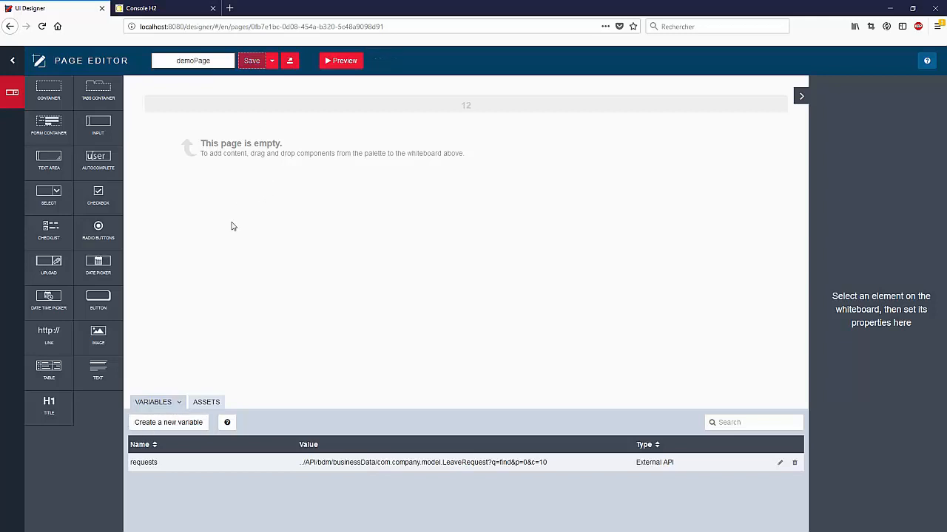
# Step: Add a text widget to the empty page with the content {{requests | json}} and save the page
pyautogui.moveTo(102, 368); pyautogui.dragTo(256, 109)
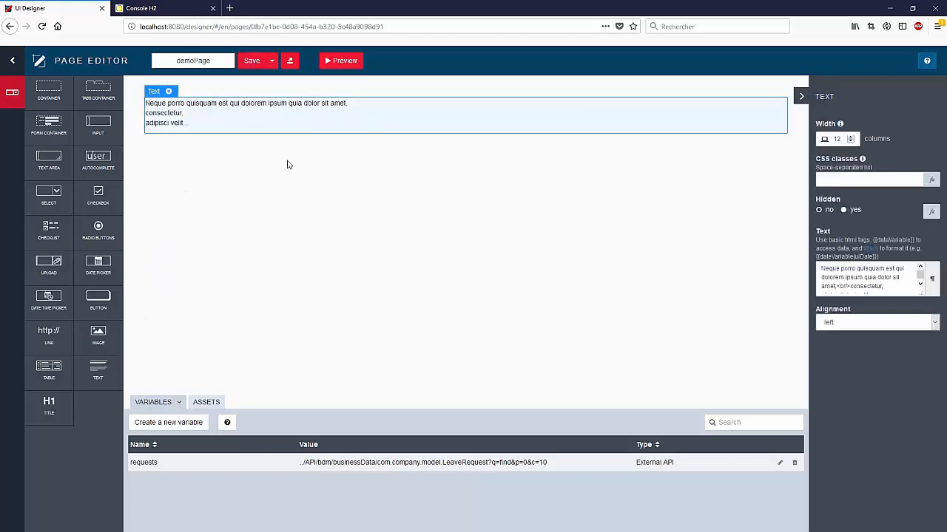
pyautogui.click(867, 270)
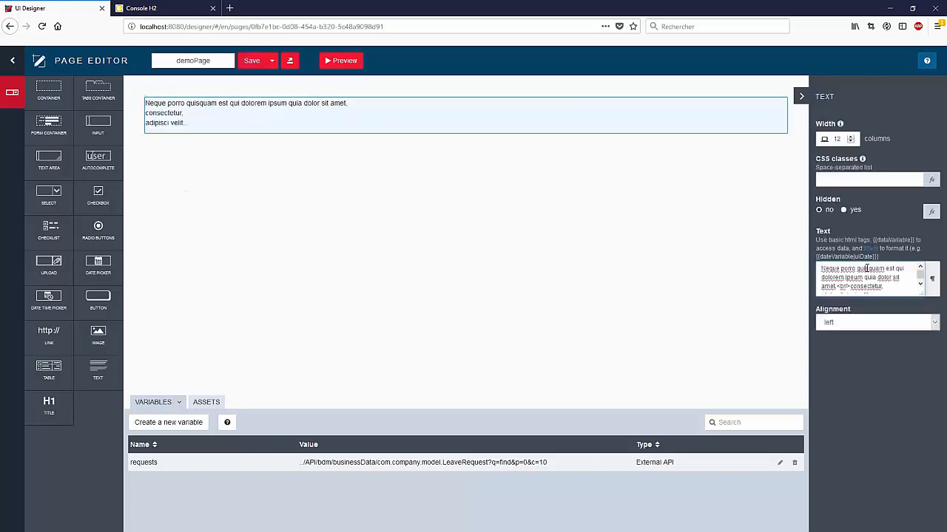
pyautogui.hotkey('ctrl', 'a')
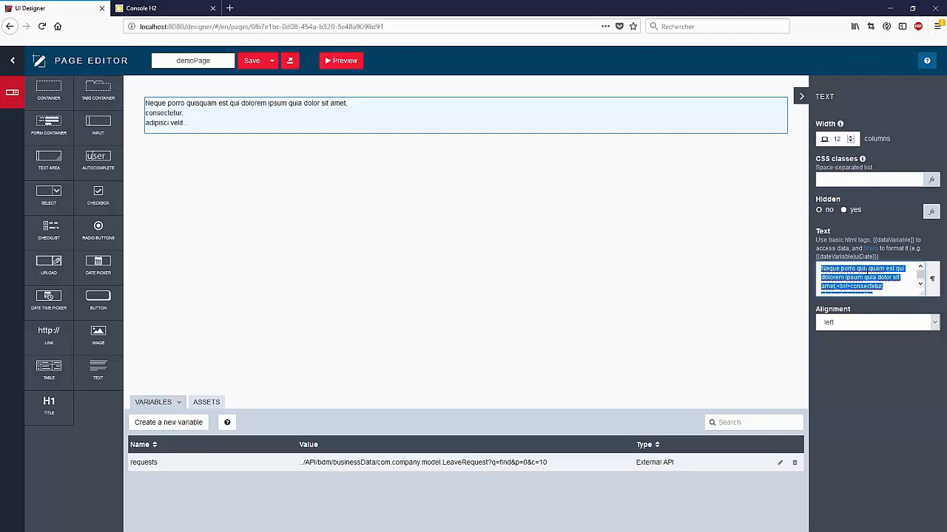
pyautogui.press('BackSpace')
pyautogui.write('{{')
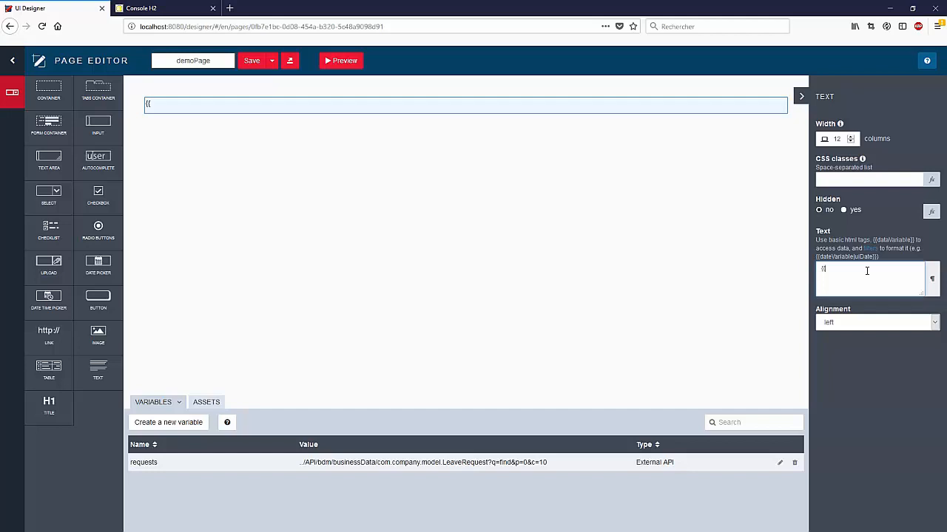
pyautogui.write('requests | js')
pyautogui.click(252, 61)
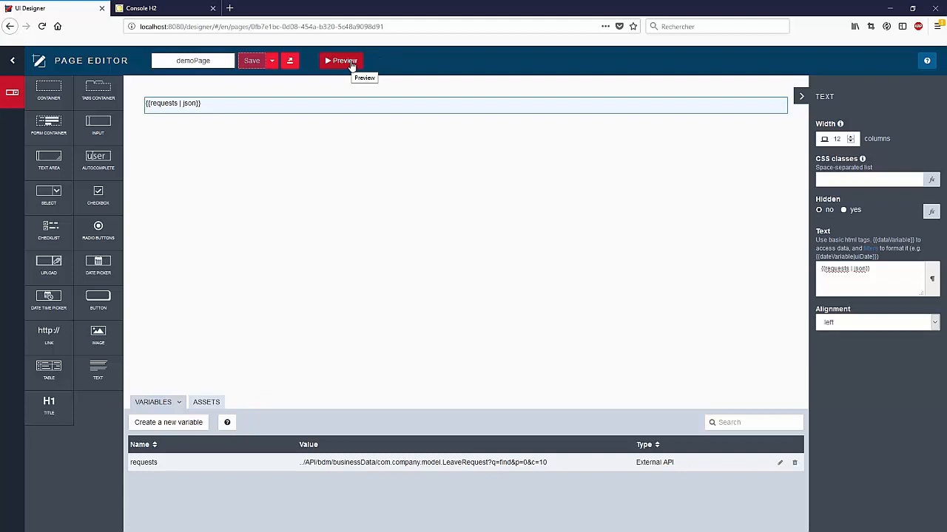
# Step: Preview demoPage and arrange the preview window side by side with the page editor
pyautogui.click(350, 64)
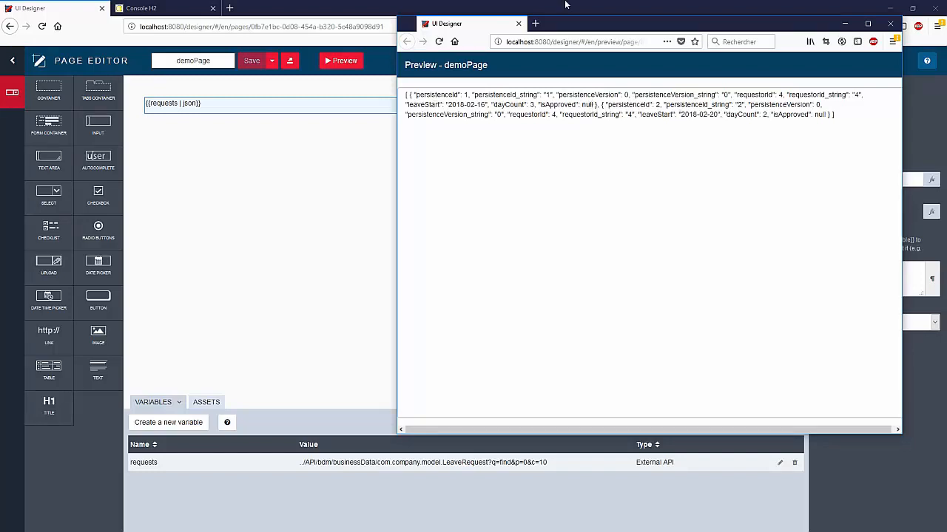
pyautogui.moveTo(574, 24); pyautogui.dragTo(946, 161)
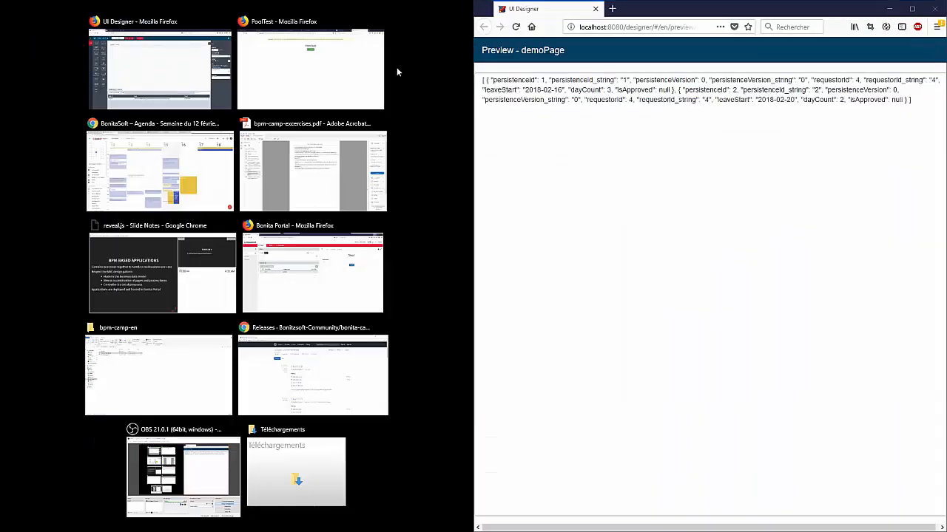
pyautogui.click(145, 74)
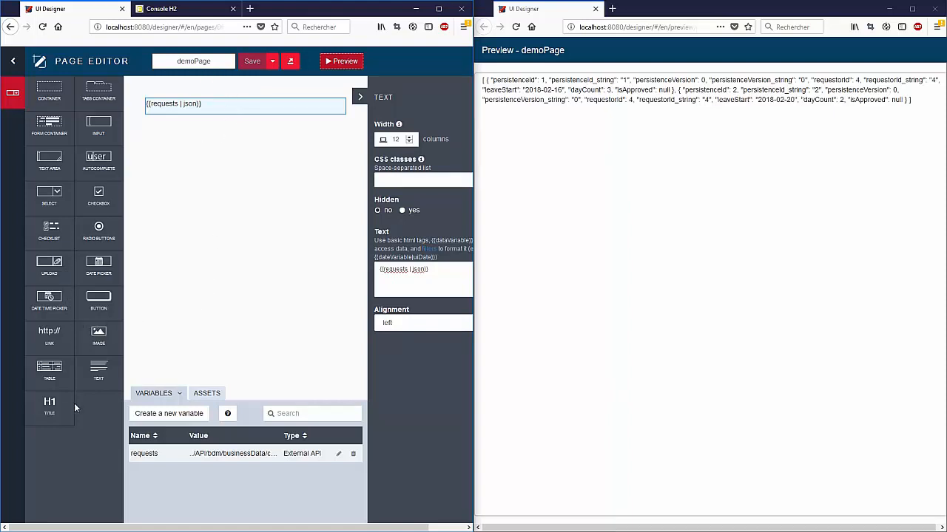
# Step: Add a table below the text widget, save the page, and set the table headers to Start Date, Day count
pyautogui.moveTo(68, 367); pyautogui.dragTo(267, 128)
pyautogui.click(252, 62)
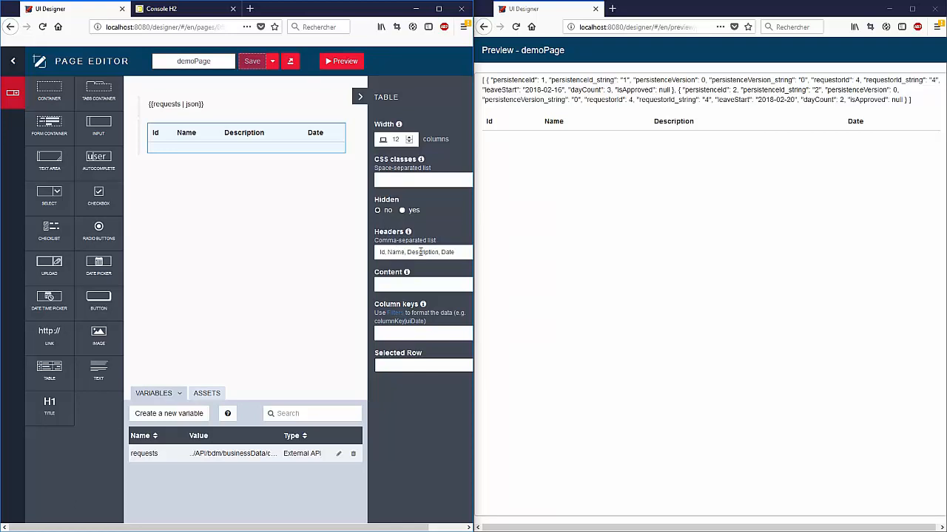
pyautogui.moveTo(440, 252); pyautogui.dragTo(220, 245)
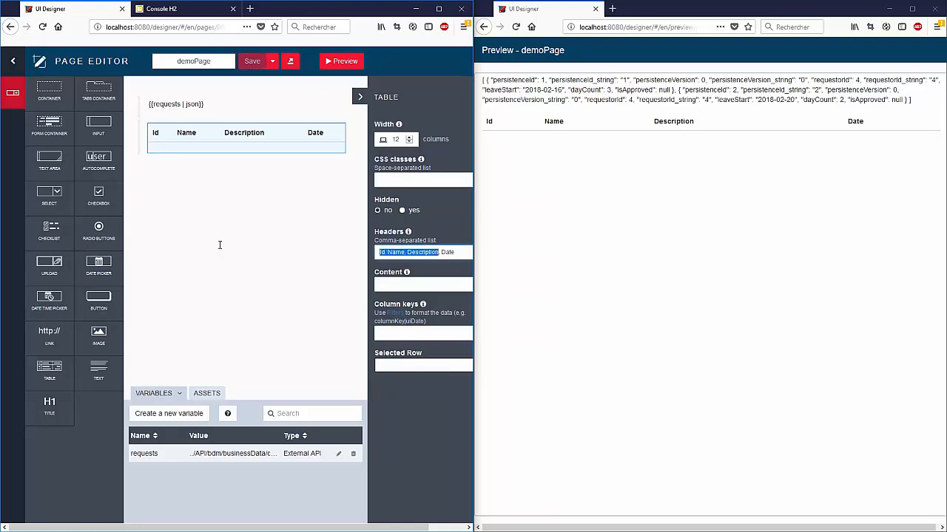
pyautogui.press('BackSpace')
pyautogui.write('Start')
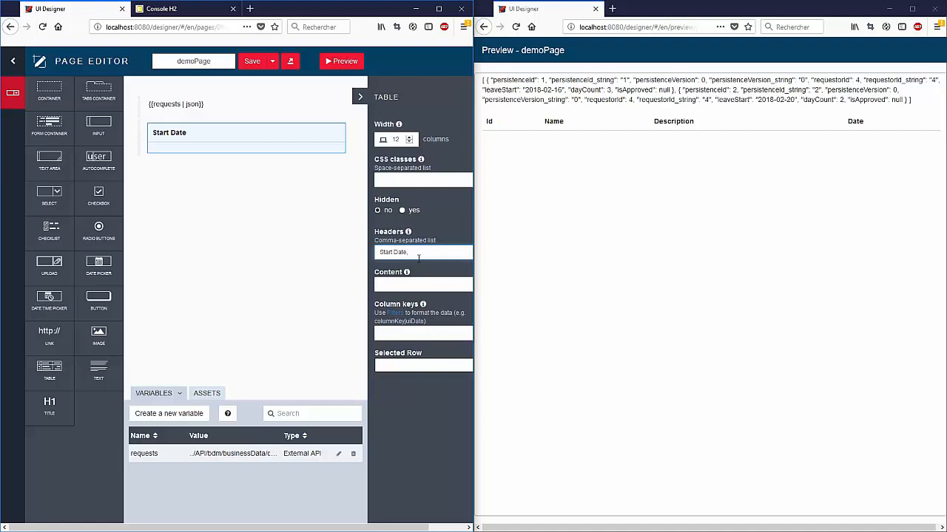
pyautogui.write(', Day count')
# Step: Bind the table's content to the requests variable
pyautogui.click(415, 285)
pyautogui.moveTo(418, 530); pyautogui.dragTo(450, 530)
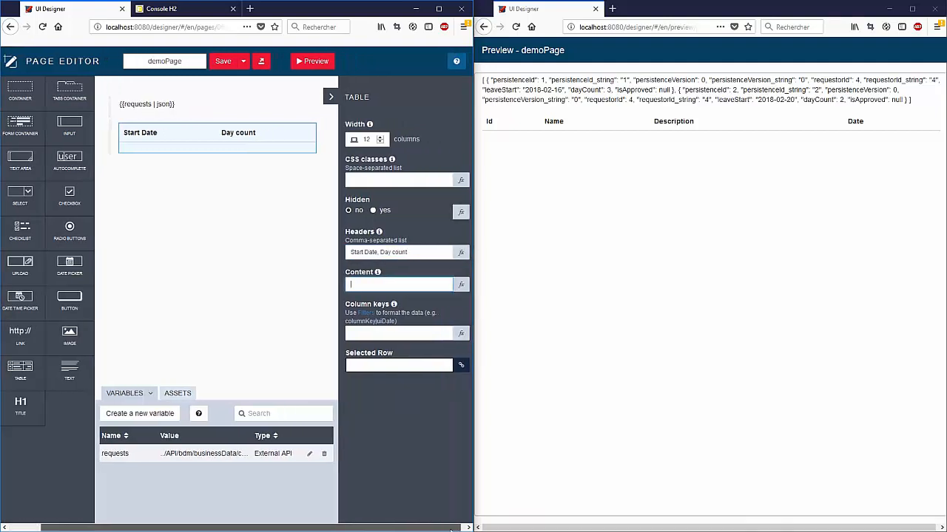
pyautogui.click(459, 286)
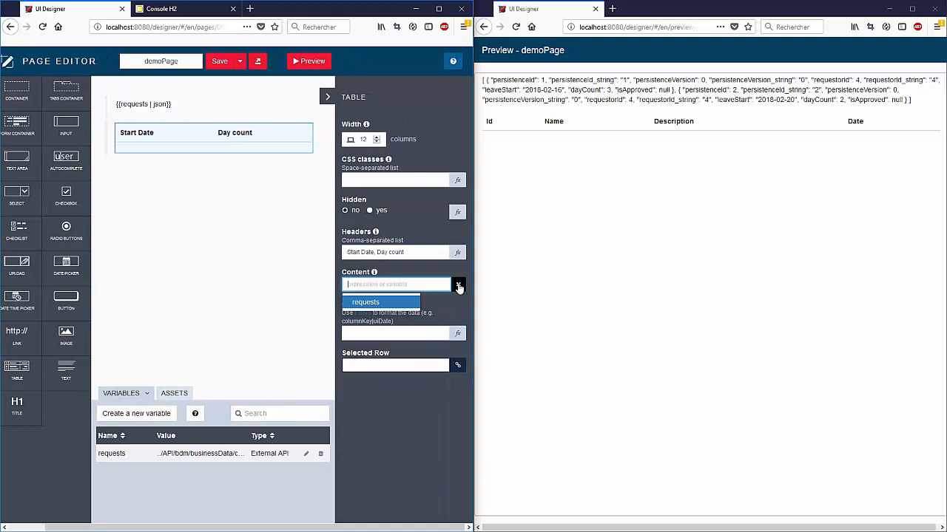
pyautogui.click(402, 302)
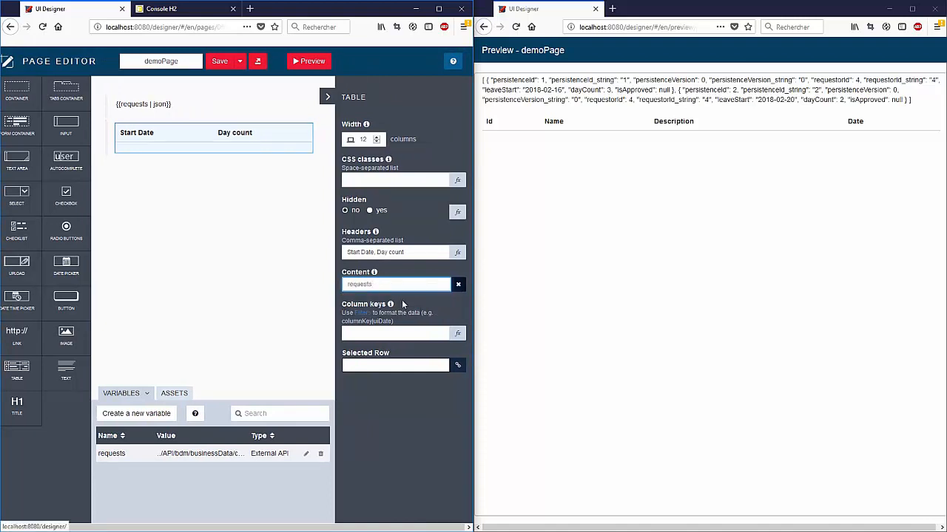
# Step: Copy the leaveStart attribute name from the previewed JSON into the table's column keys, followed by a comma
pyautogui.click(402, 334)
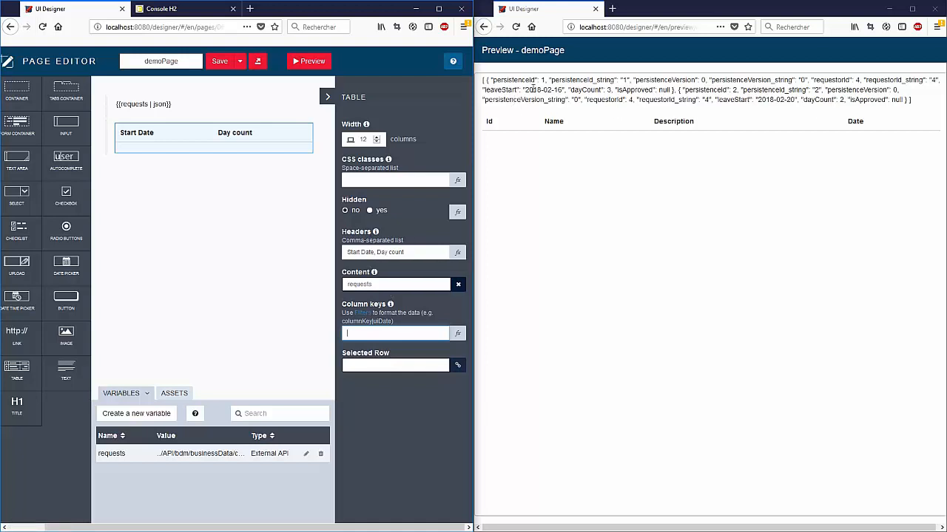
pyautogui.doubleClick(503, 89)
pyautogui.hotkey('ctrl', 'c')
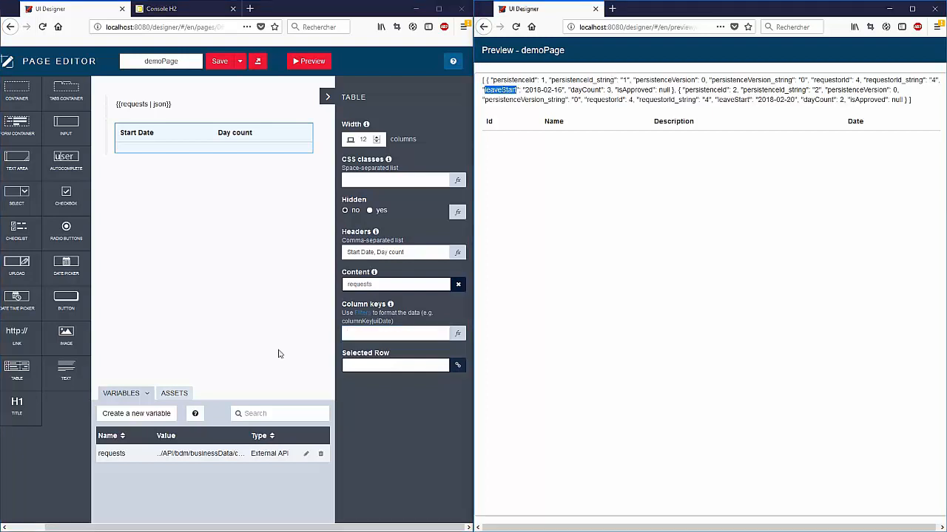
pyautogui.click(355, 332)
pyautogui.rightClick(496, 92)
pyautogui.click(514, 100)
pyautogui.click(387, 332)
pyautogui.hotkey('ctrl', 'v')
pyautogui.write(',')
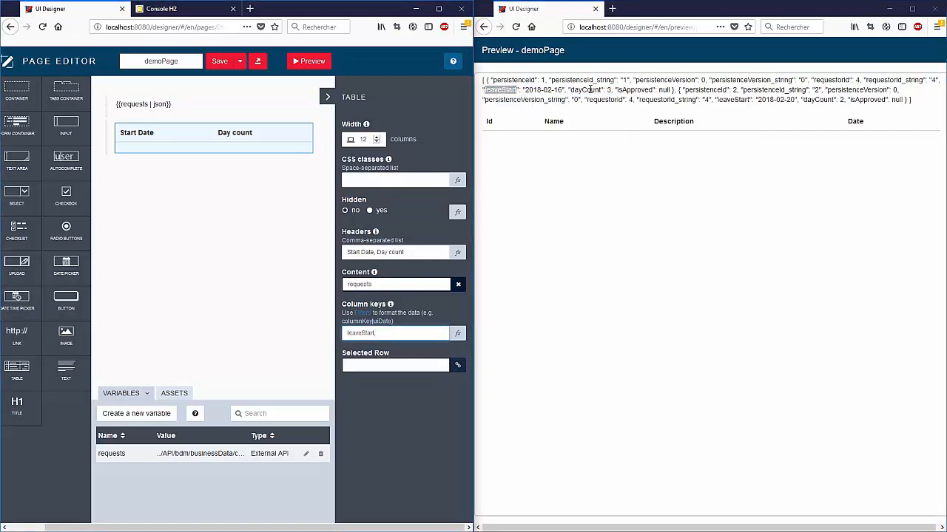
# Step: Add the dayCount attribute name from the previewed JSON as the second column key and save the page
pyautogui.doubleClick(590, 89)
pyautogui.hotkey('ctrl', 'c')
pyautogui.click(394, 332)
pyautogui.hotkey('ctrl', 'v')
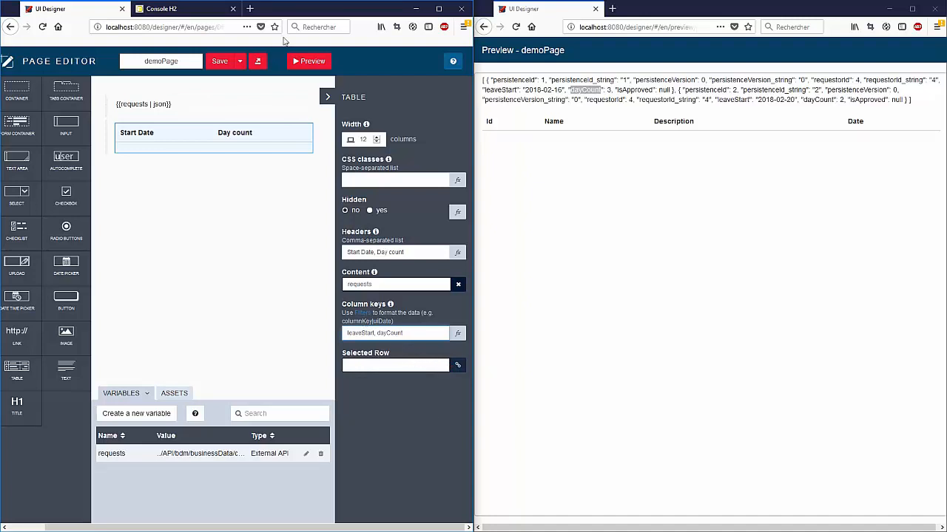
pyautogui.click(220, 61)
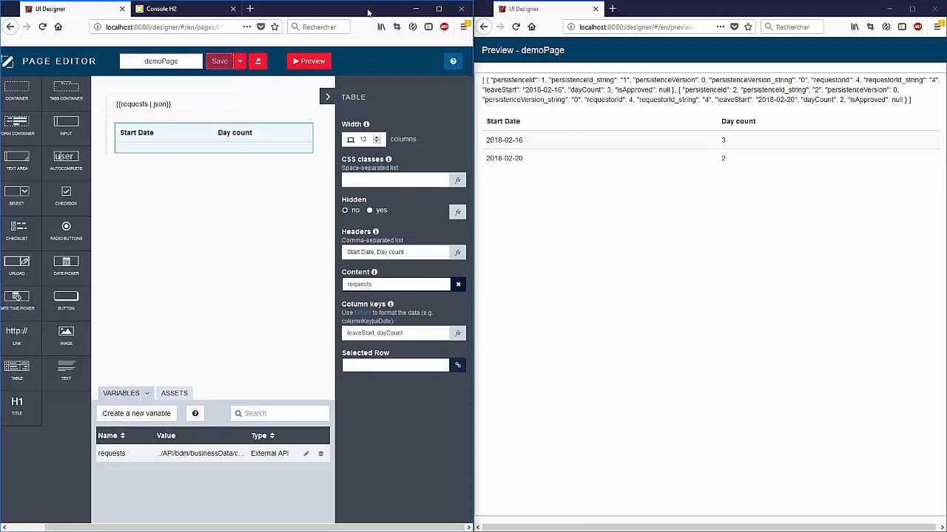
# Step: Maximize the editor window and export the page as page-demoPage.zip into the Téléchargements folder
pyautogui.click(438, 10)
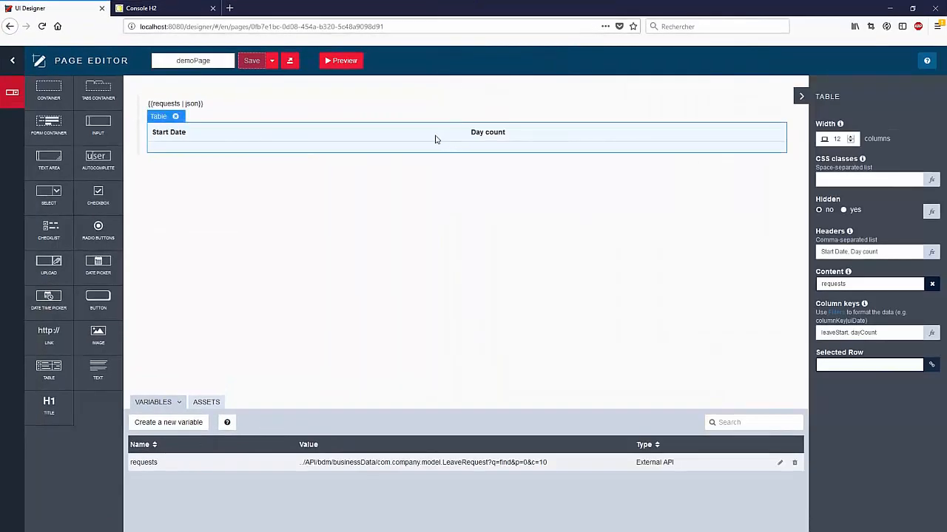
pyautogui.click(290, 64)
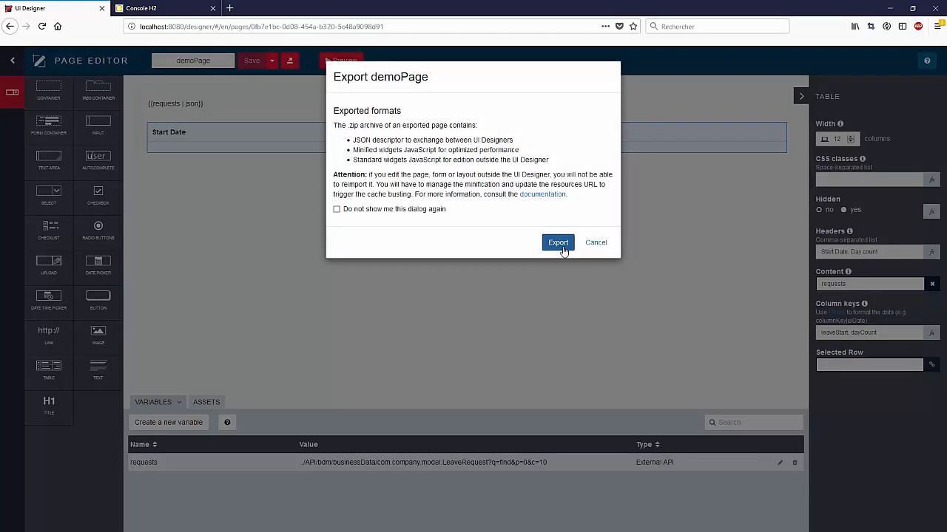
pyautogui.click(558, 244)
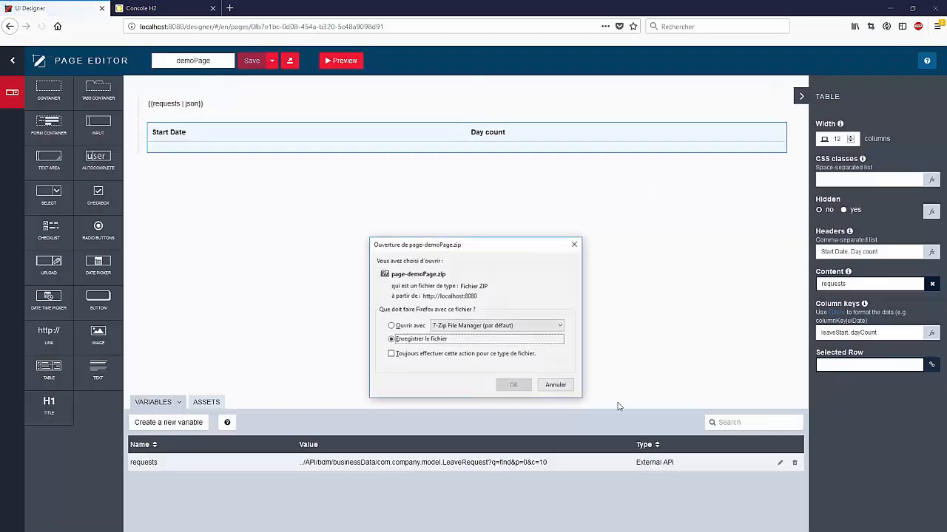
pyautogui.click(515, 386)
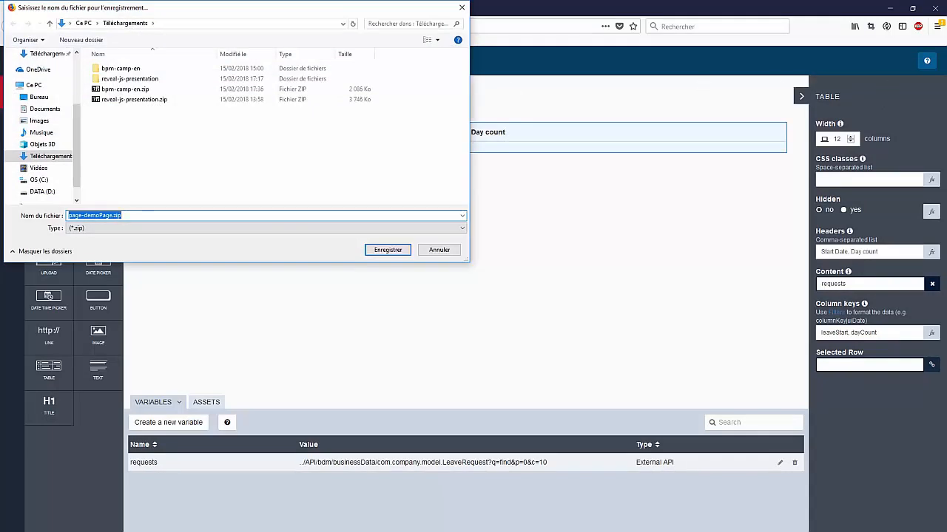
pyautogui.click(385, 252)
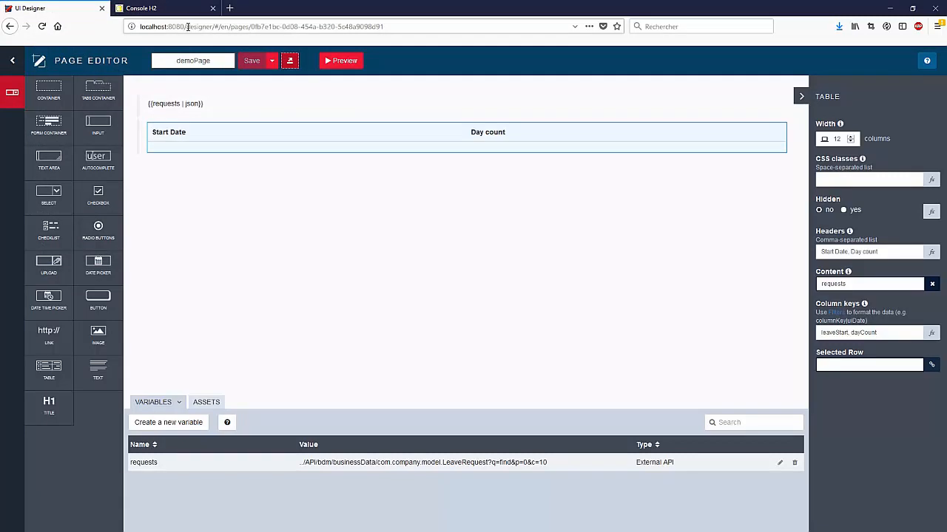
# Step: Open Bonita Portal at localhost:8080/bonita and switch to the Administrator profile
pyautogui.click(187, 26)
pyautogui.write('localhost:8080/bonita/portal/homepage#?_pf=1&_p=tasklistinguser')
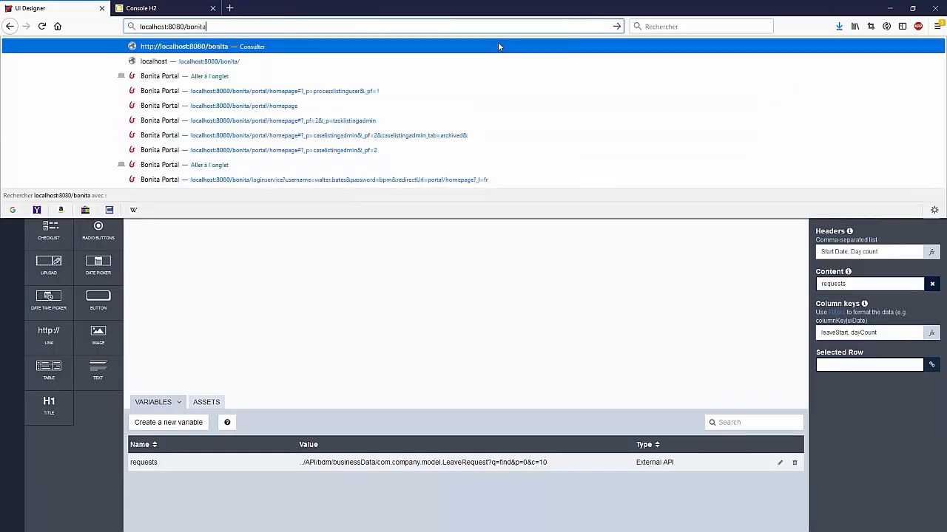
pyautogui.click(499, 46)
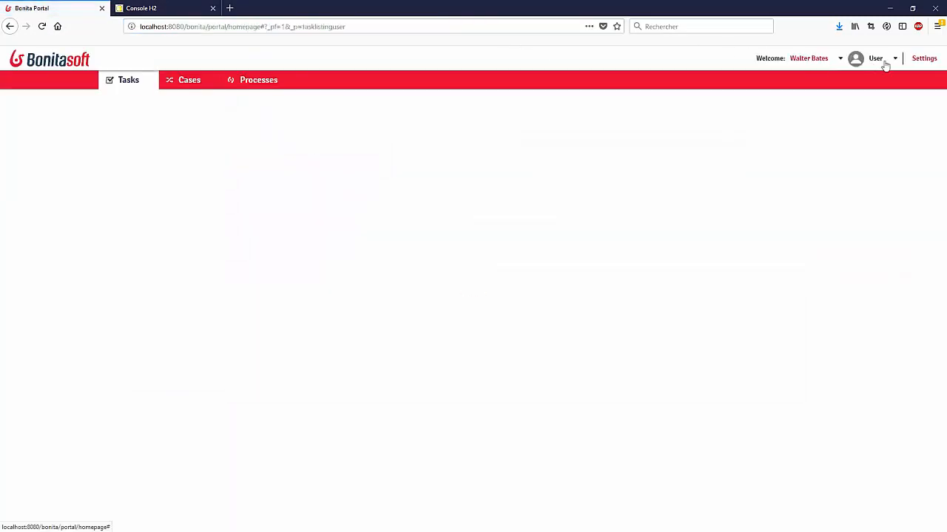
pyautogui.click(884, 62)
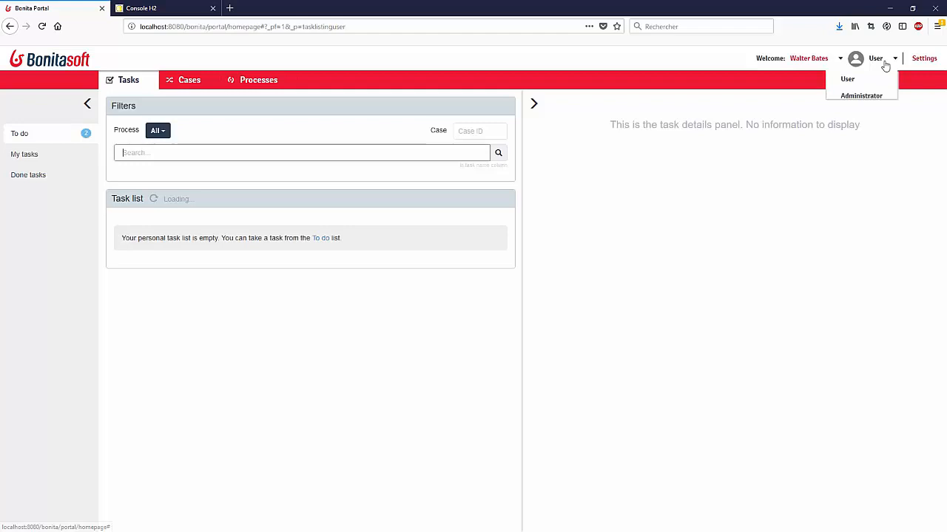
pyautogui.click(861, 96)
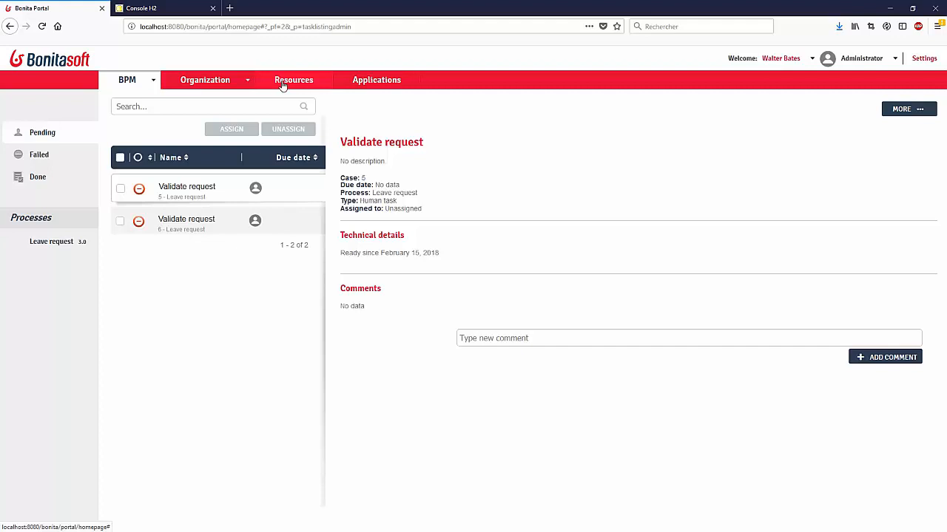
# Step: Add the exported page-demoPage.zip archive as a new page resource in the portal
pyautogui.click(282, 86)
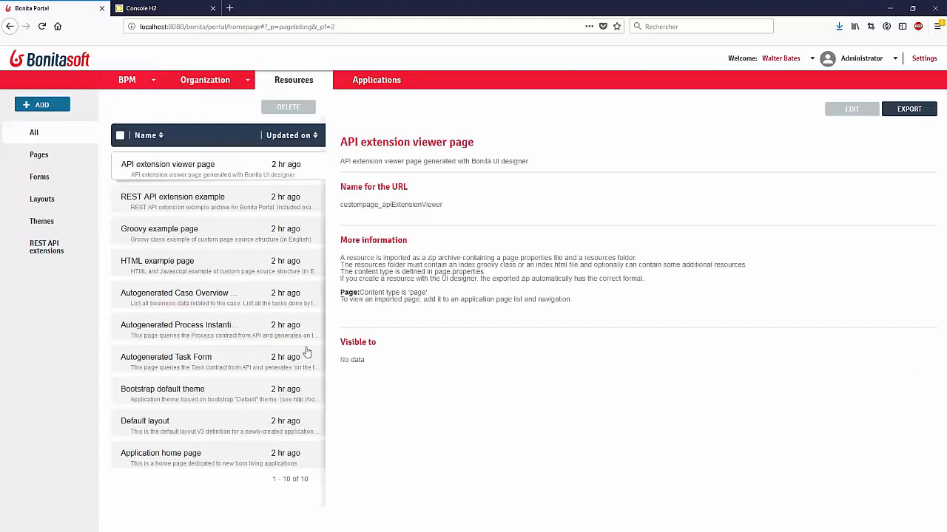
pyautogui.click(64, 107)
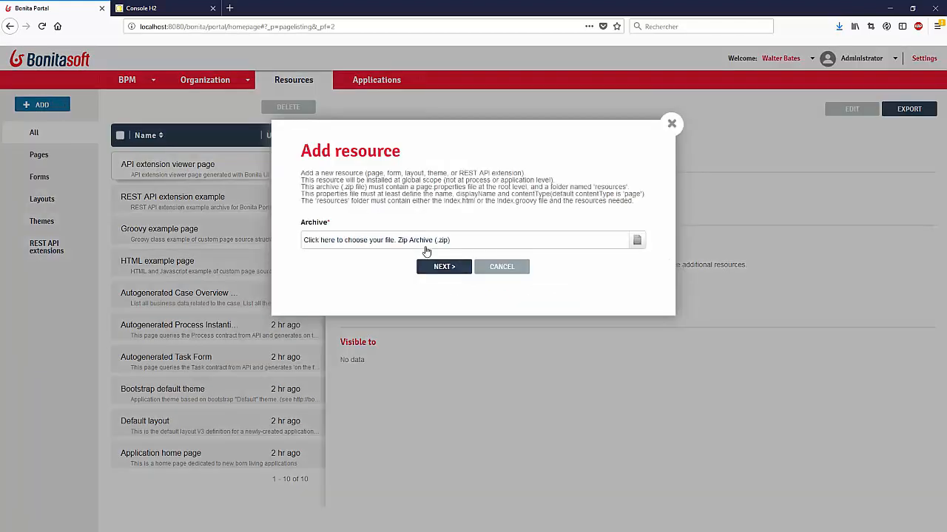
pyautogui.click(426, 247)
pyautogui.click(94, 102)
pyautogui.doubleClick(95, 105)
pyautogui.click(443, 270)
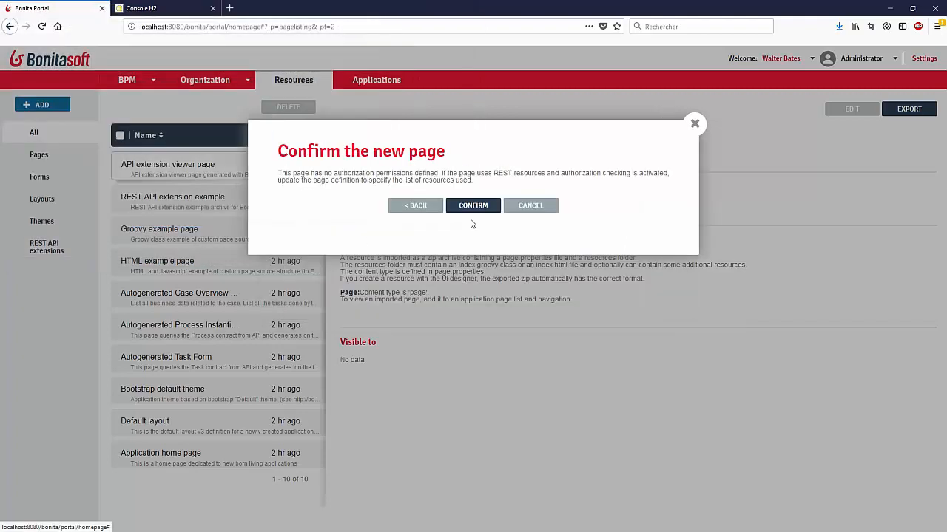
pyautogui.click(473, 207)
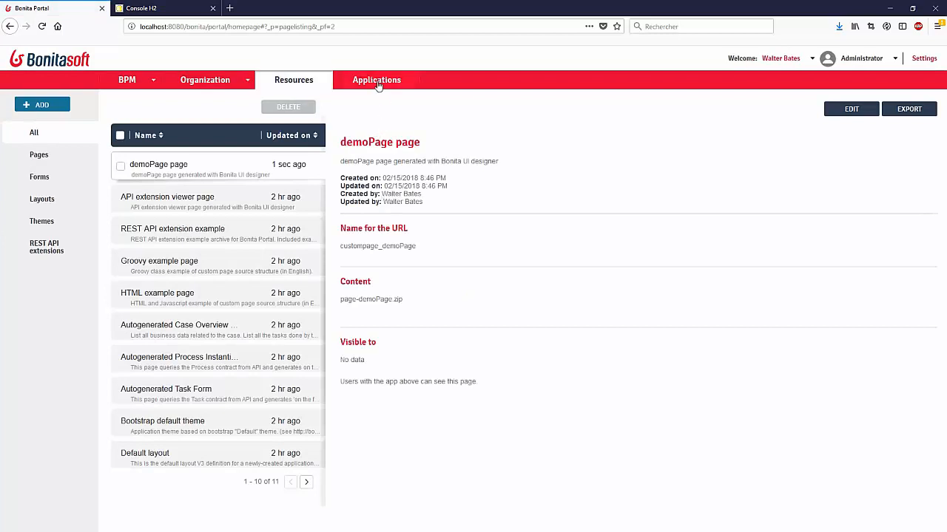
# Step: Create a new application with display name Demo Apps, URL demo-apps, version 1.0 and profile User
pyautogui.click(378, 81)
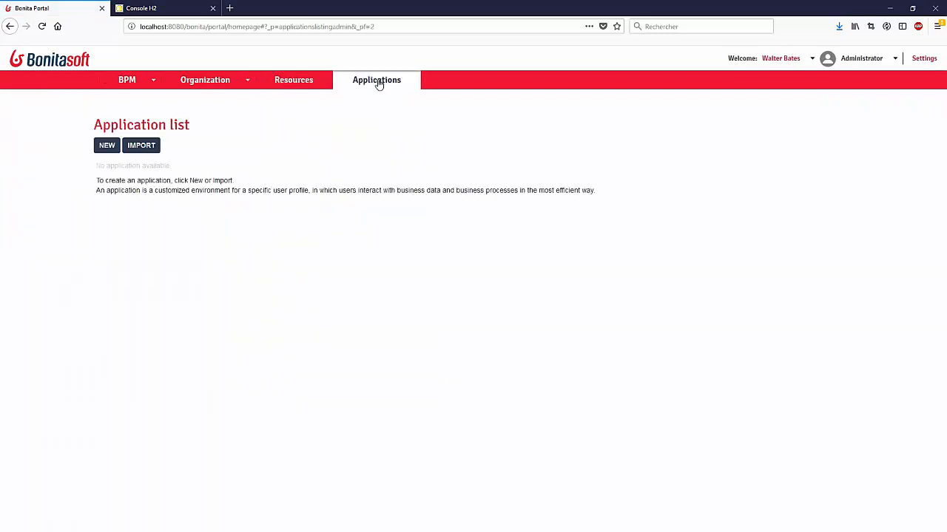
pyautogui.click(108, 146)
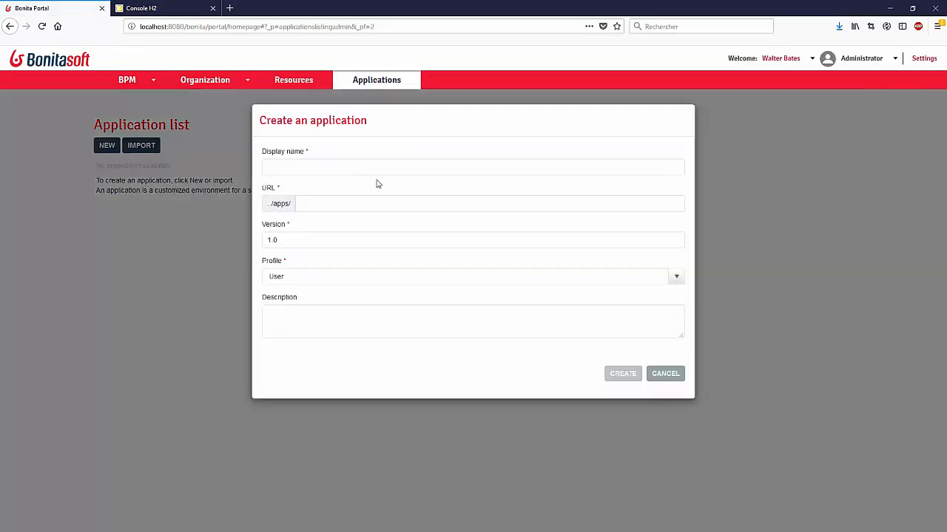
pyautogui.click(368, 170)
pyautogui.write('Demo Apps')
pyautogui.press('Tab')
pyautogui.write('demo-apps')
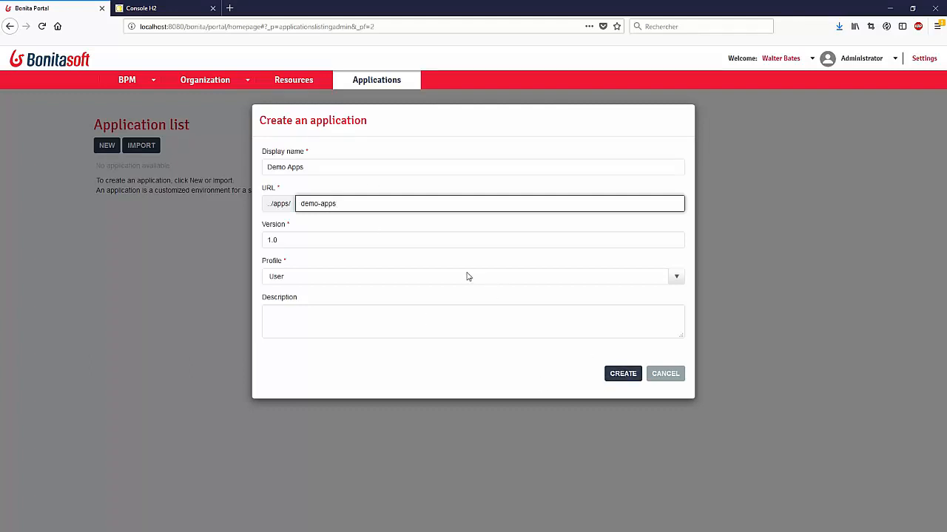
pyautogui.click(297, 278)
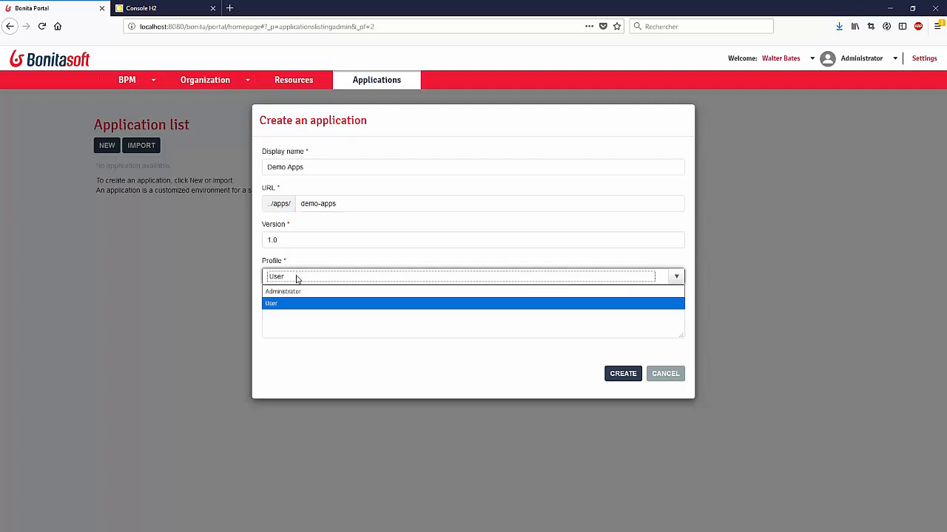
pyautogui.click(307, 303)
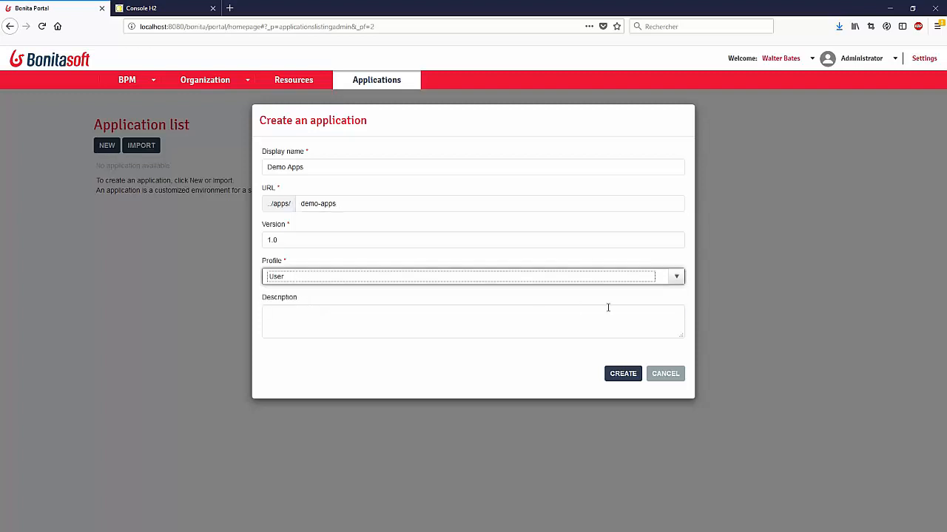
pyautogui.click(688, 344)
pyautogui.click(624, 375)
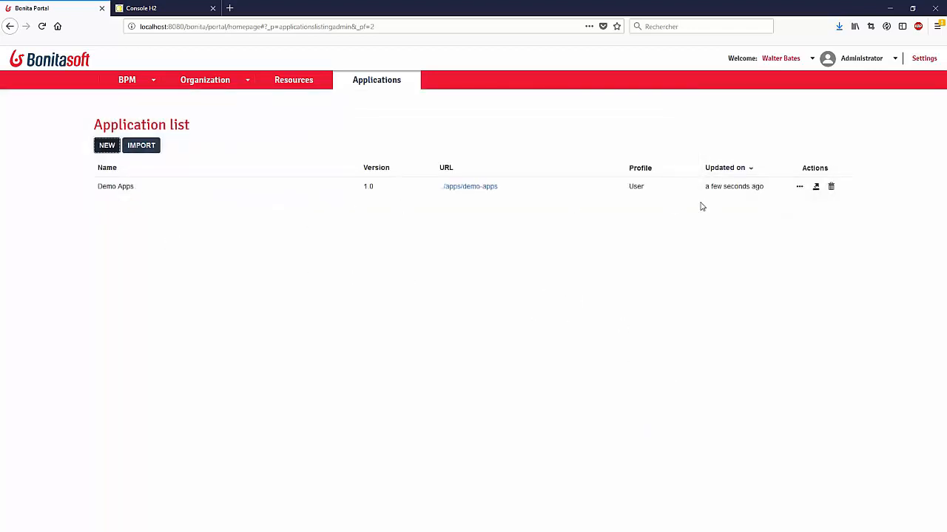
# Step: Open the Demo Apps application's details and add custompage_demoPage to its pages with the URL index
pyautogui.click(799, 189)
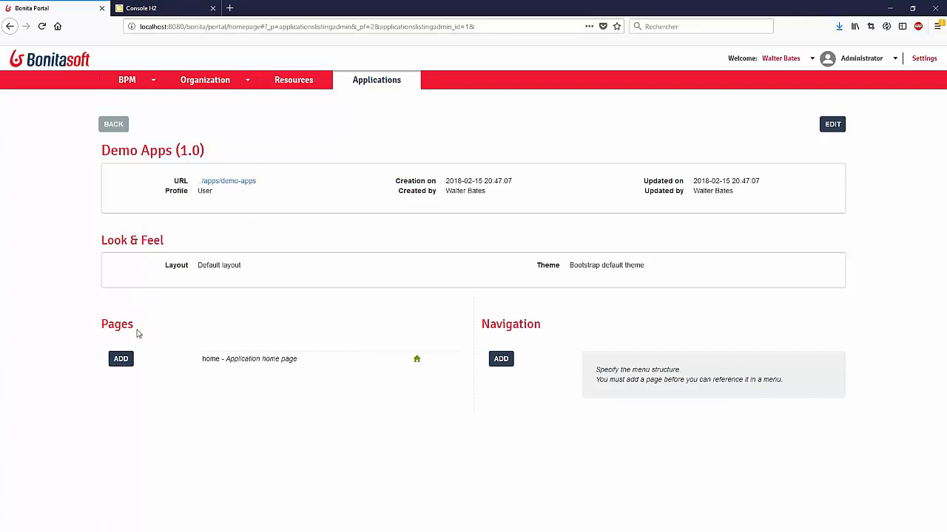
pyautogui.click(124, 359)
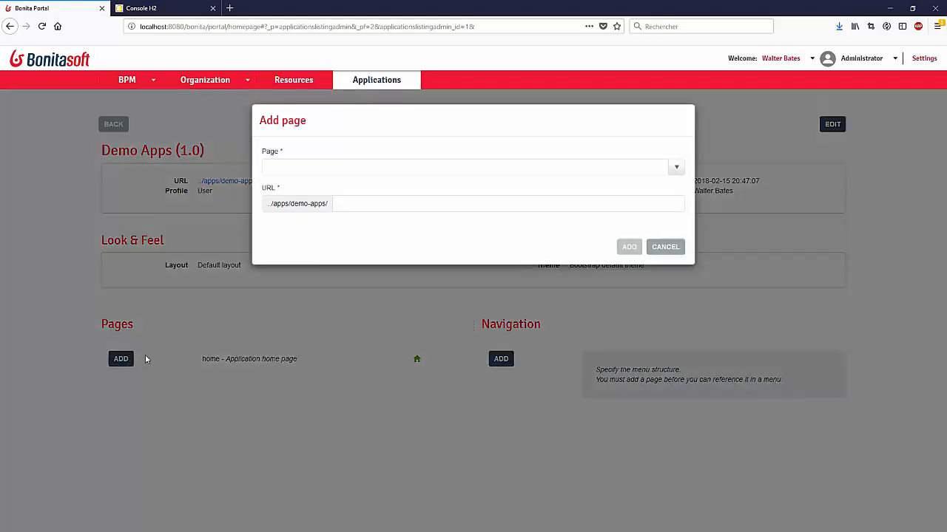
pyautogui.click(469, 170)
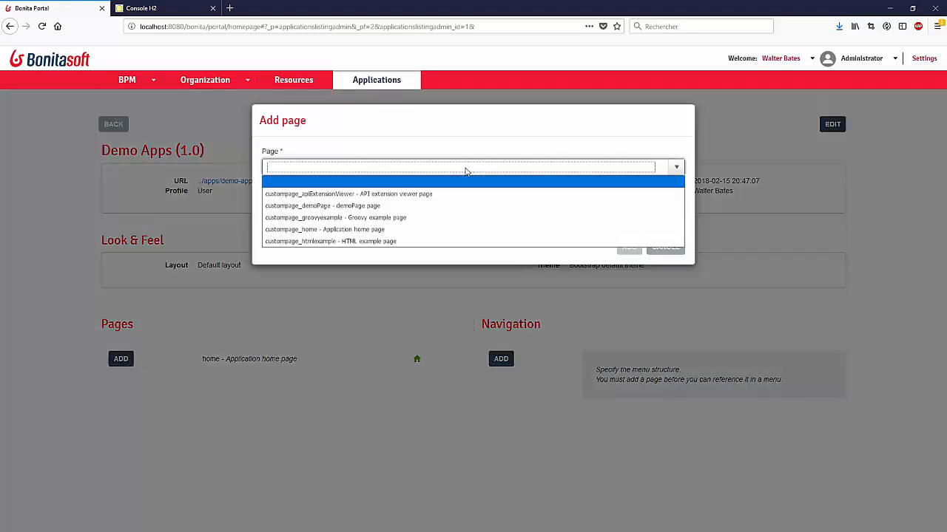
pyautogui.click(431, 207)
pyautogui.click(420, 206)
pyautogui.write('index')
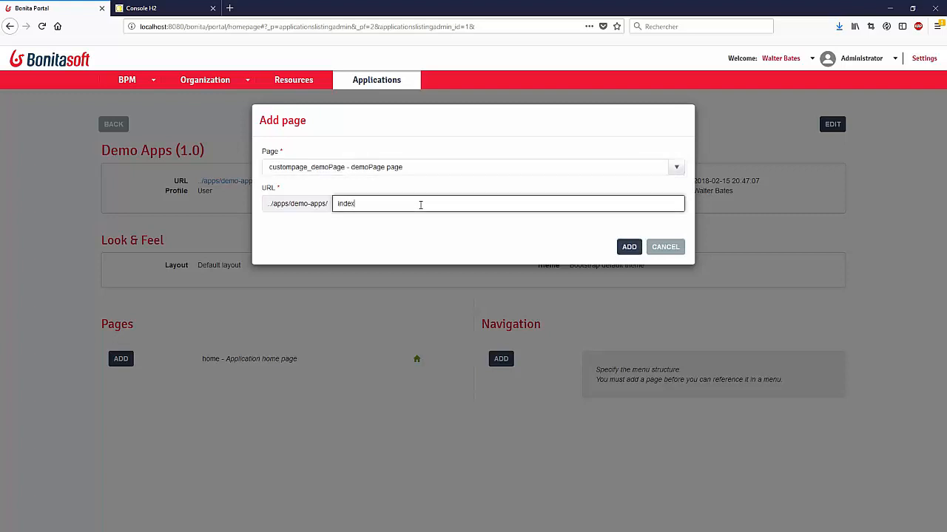
pyautogui.click(629, 247)
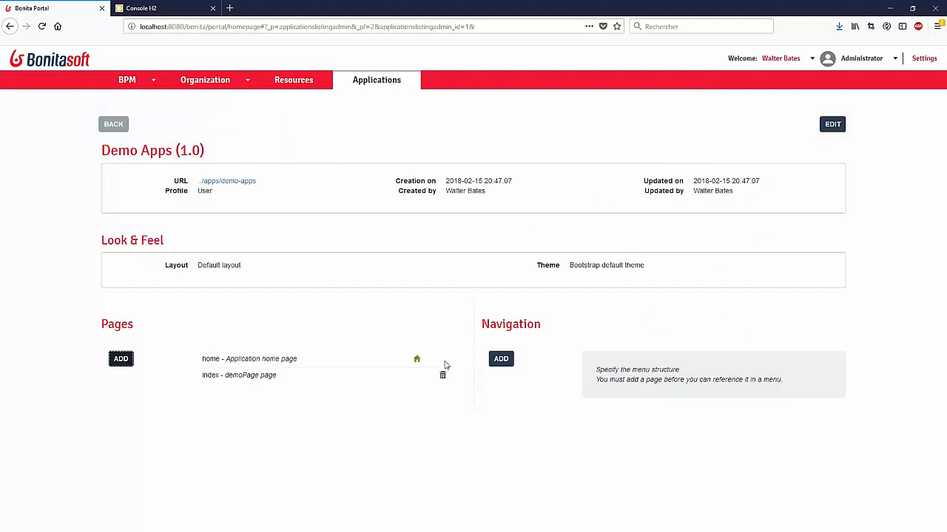
# Step: Make the index page the application's home page and remove the default Application home page from the list
pyautogui.click(417, 377)
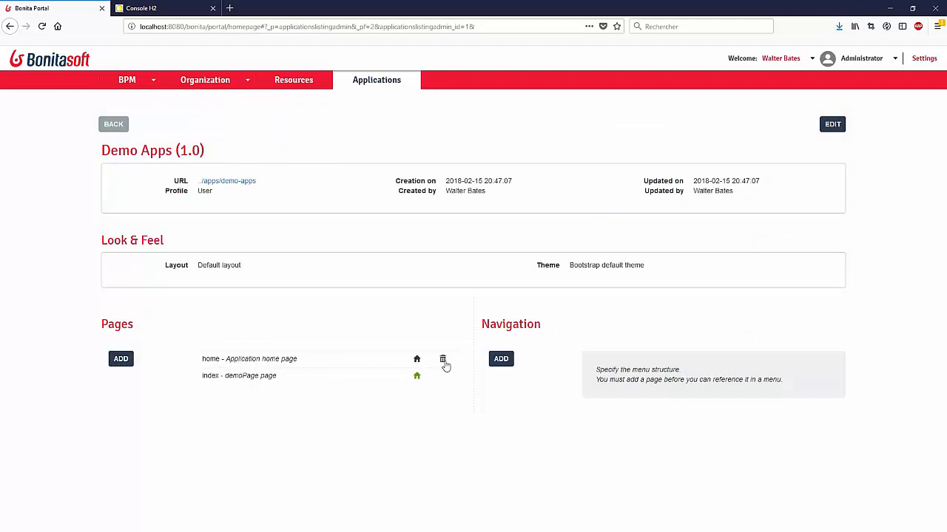
pyautogui.click(444, 361)
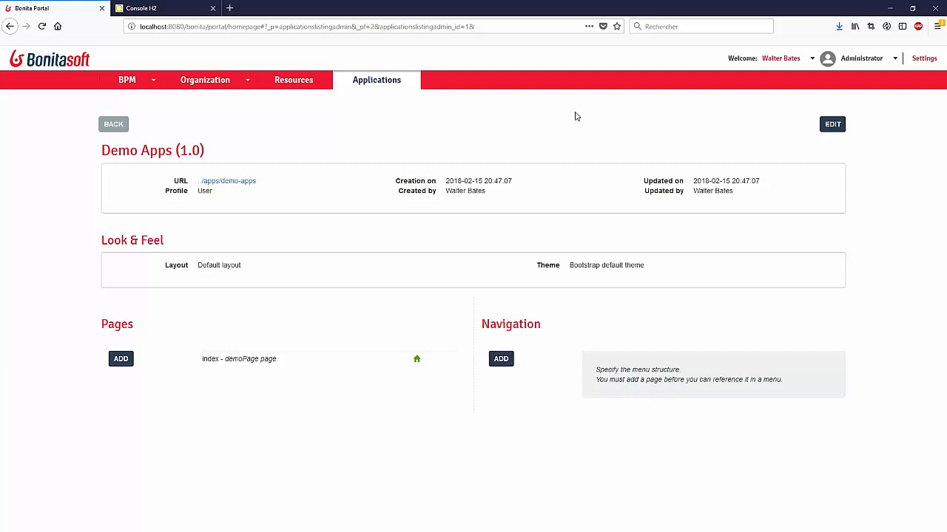
# Step: Open Demo Apps through its ../apps/demo-apps link, check the published leave request table, and minimize the browser
pyautogui.click(226, 183)
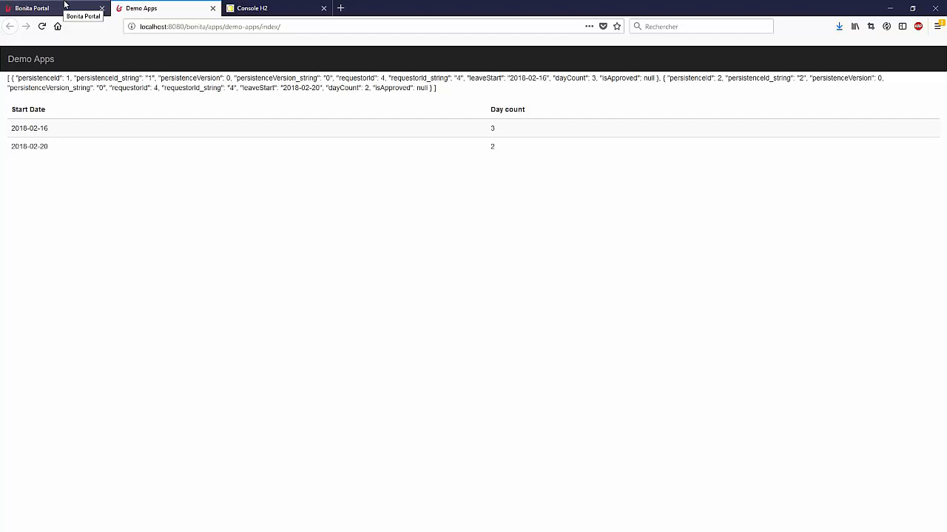
pyautogui.click(65, 8)
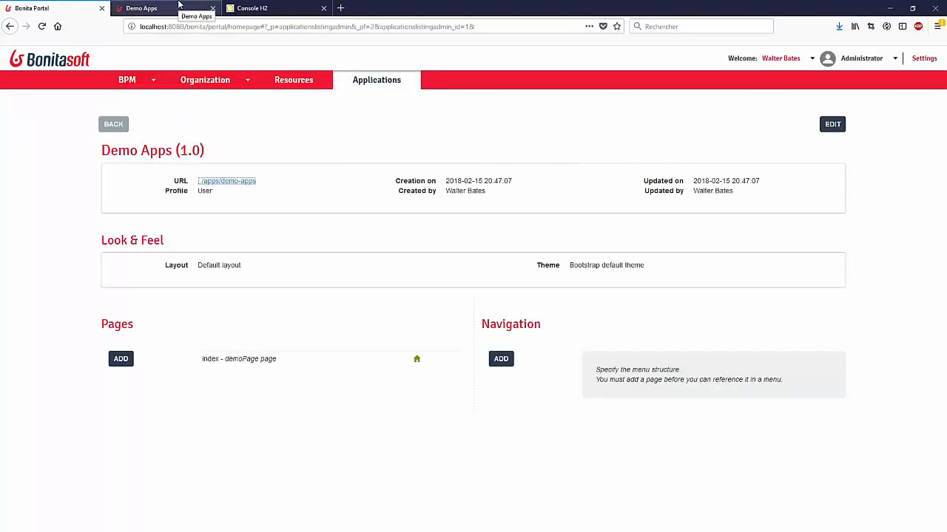
pyautogui.click(179, 5)
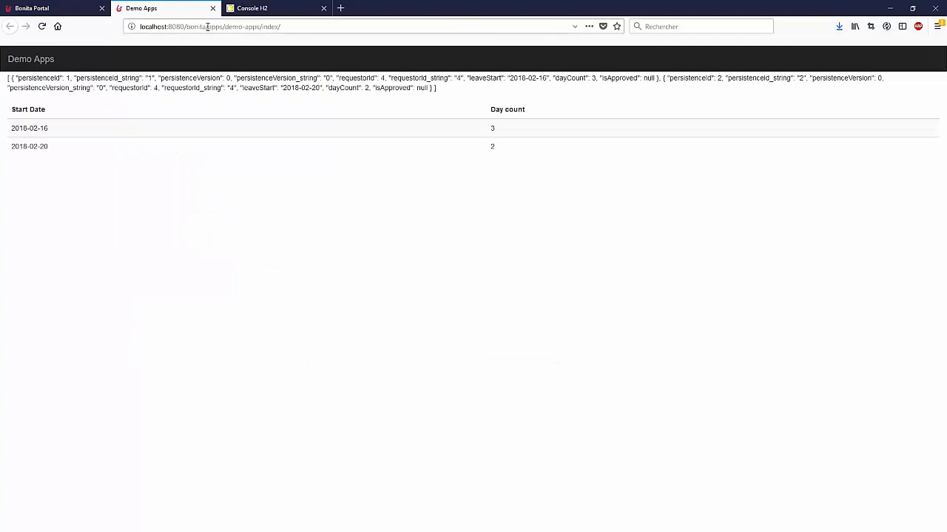
pyautogui.click(85, 7)
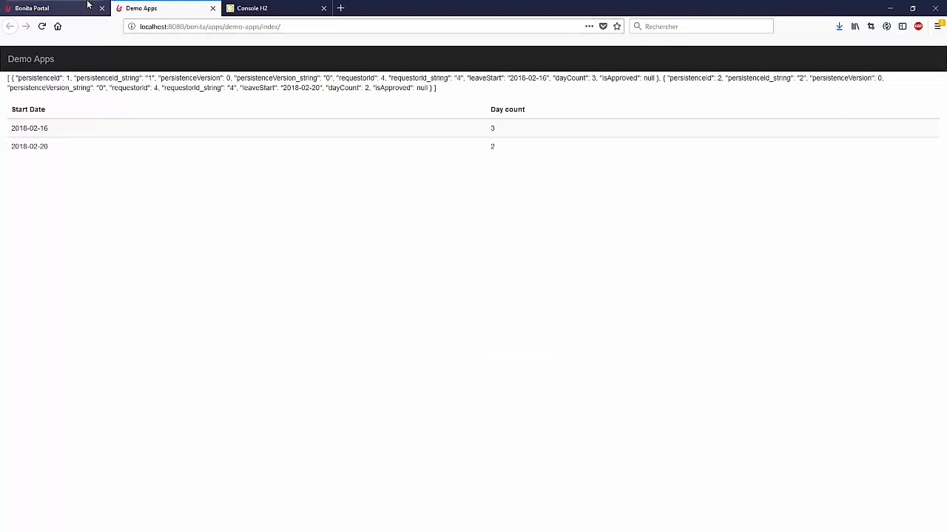
pyautogui.click(227, 182)
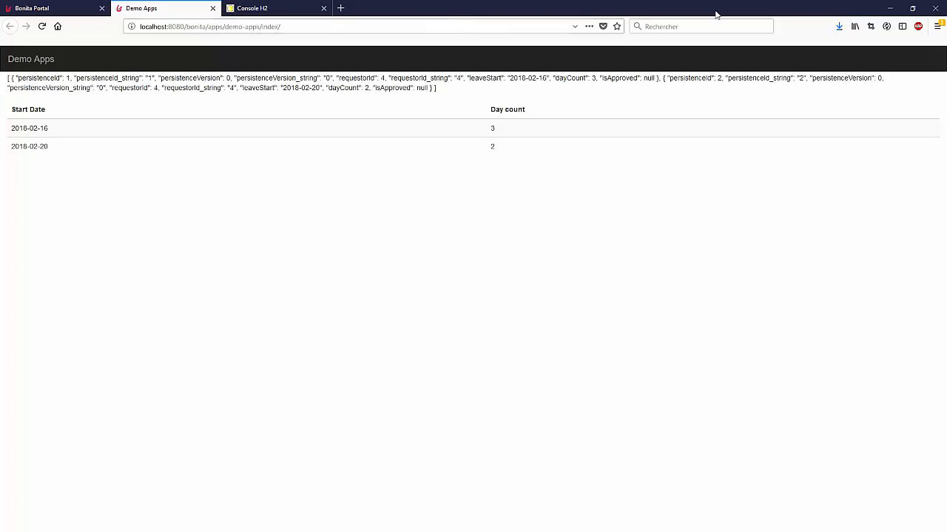
pyautogui.click(894, 8)
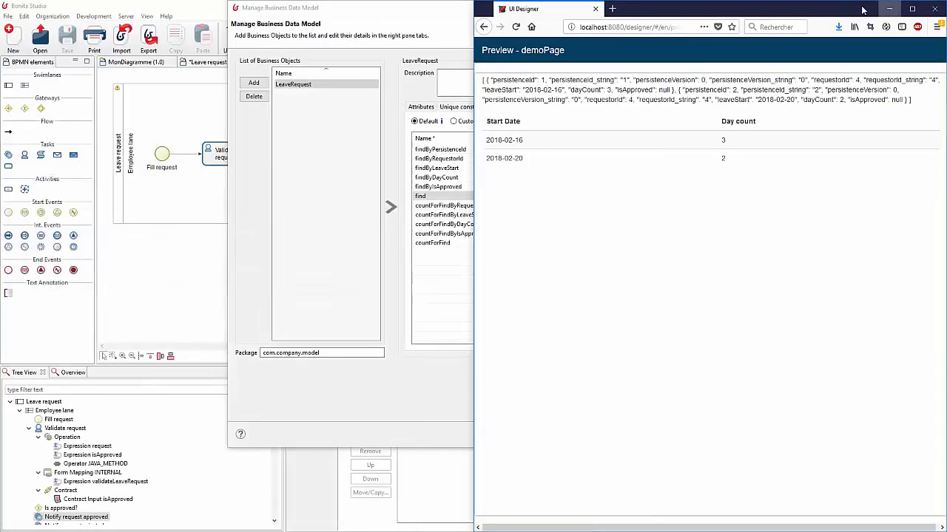
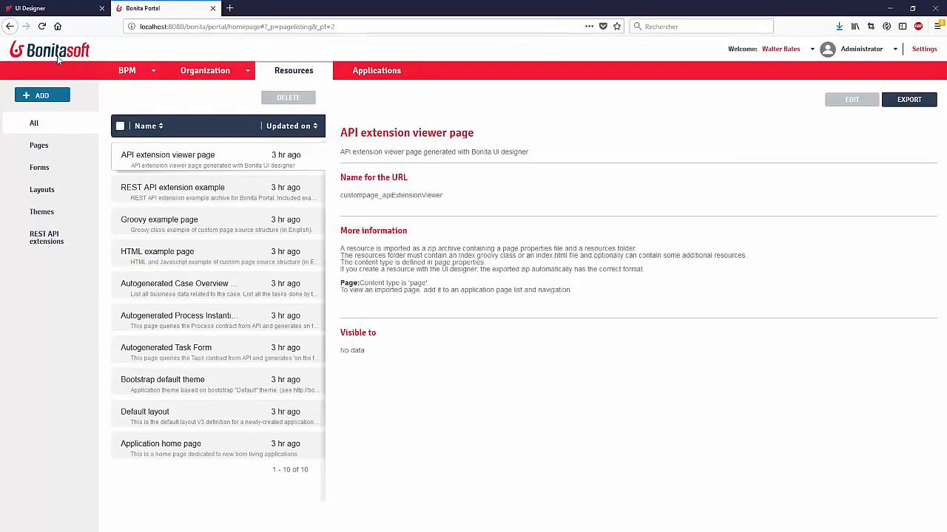
# Step: View the list of enabled processes in the administrator portal
pyautogui.click(117, 70)
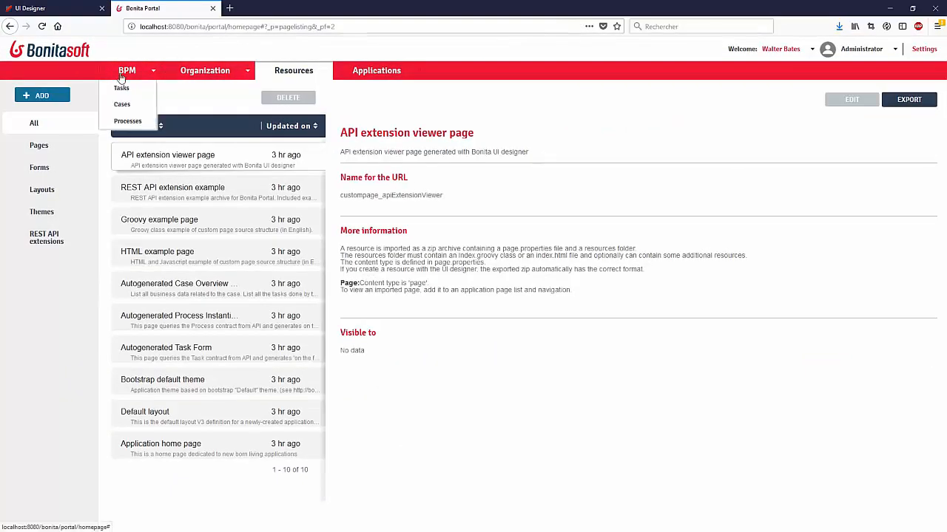
pyautogui.click(127, 120)
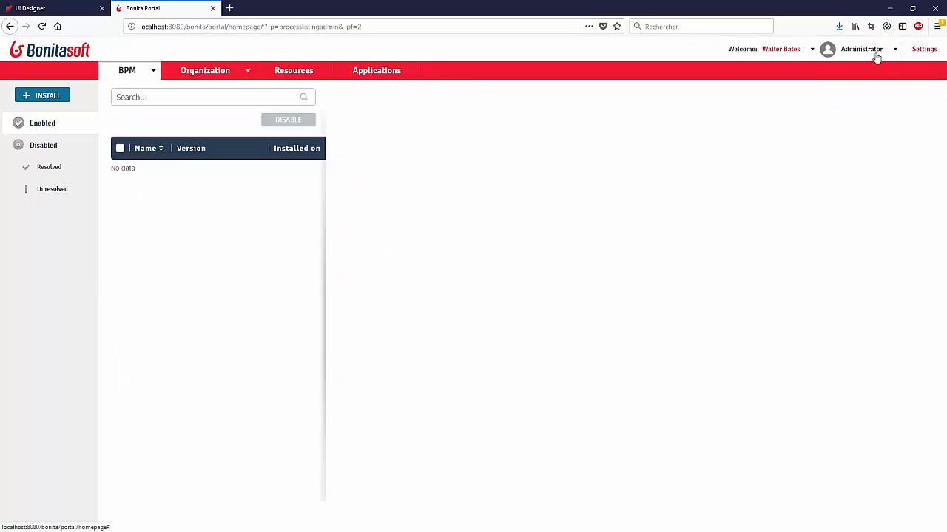
pyautogui.click(137, 71)
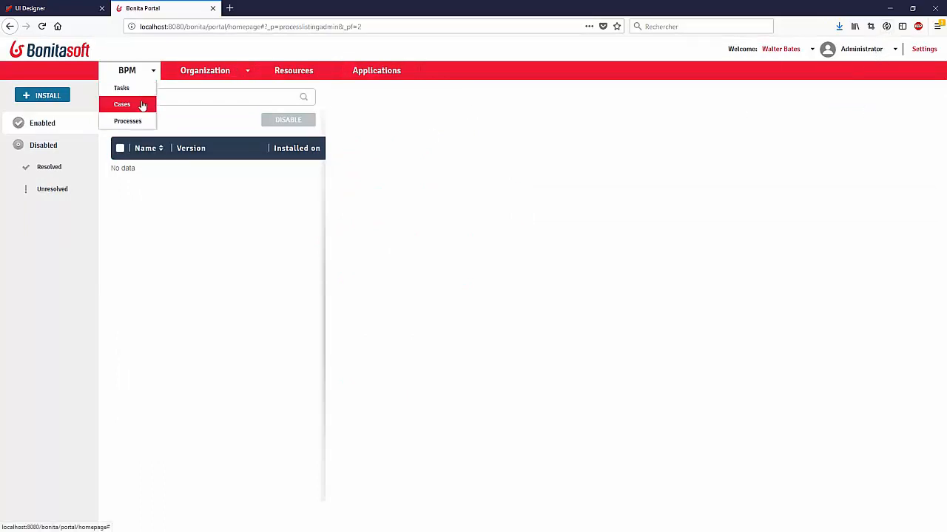
pyautogui.click(131, 121)
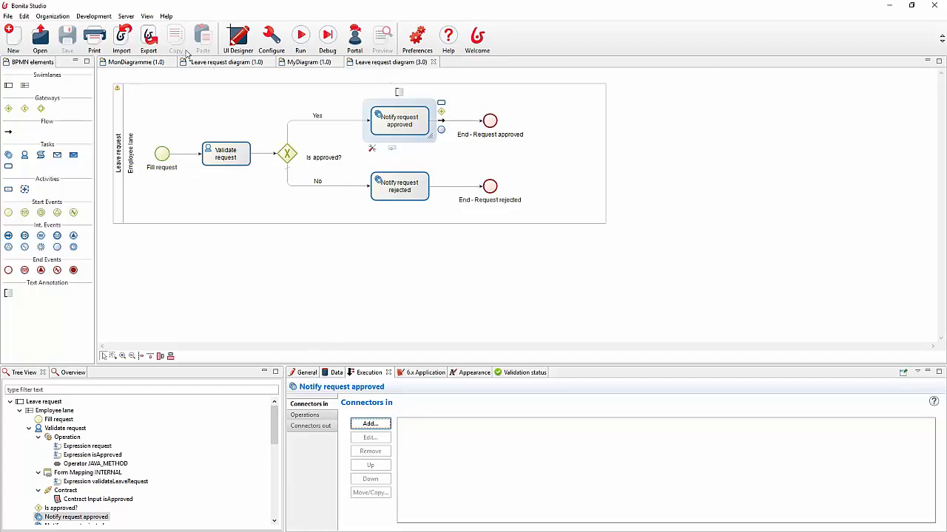
# Step: Start a process build in Bonita Studio and save the modified Leave request diagram (1.0)
pyautogui.click(127, 16)
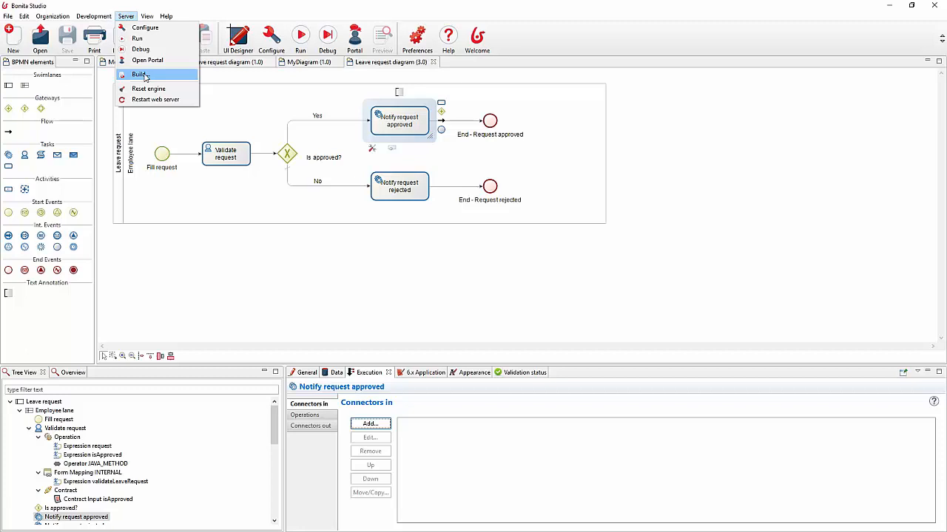
pyautogui.click(171, 77)
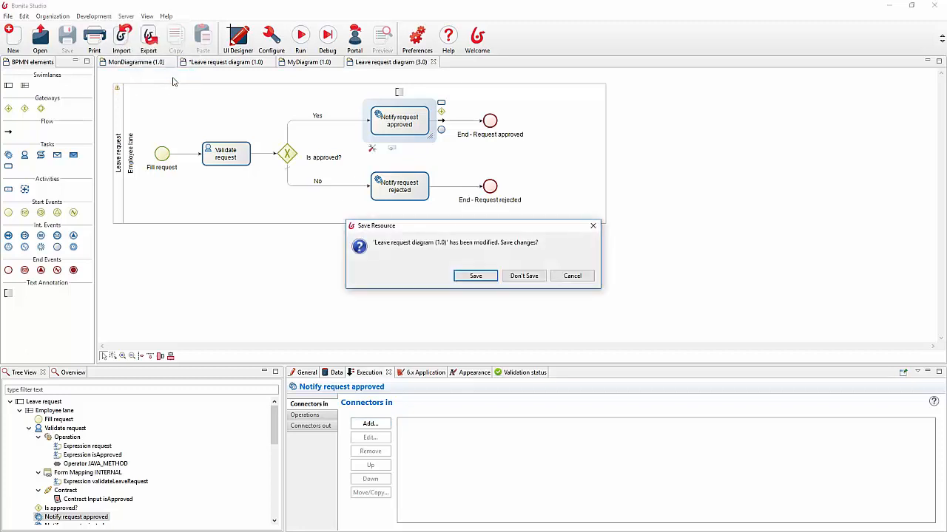
pyautogui.click(488, 278)
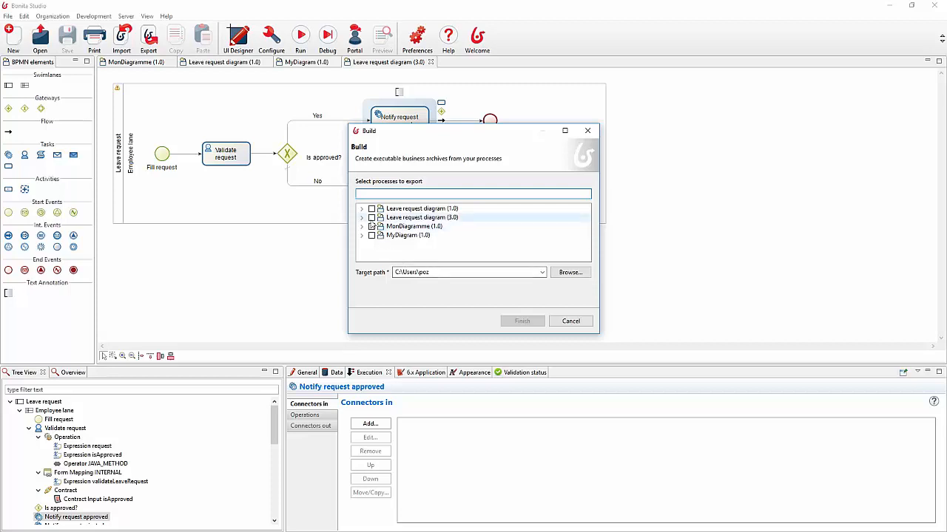
# Step: Try to build the Leave request (3.0) process into the Downloads (Téléchargements) folder
pyautogui.click(361, 217)
pyautogui.click(380, 227)
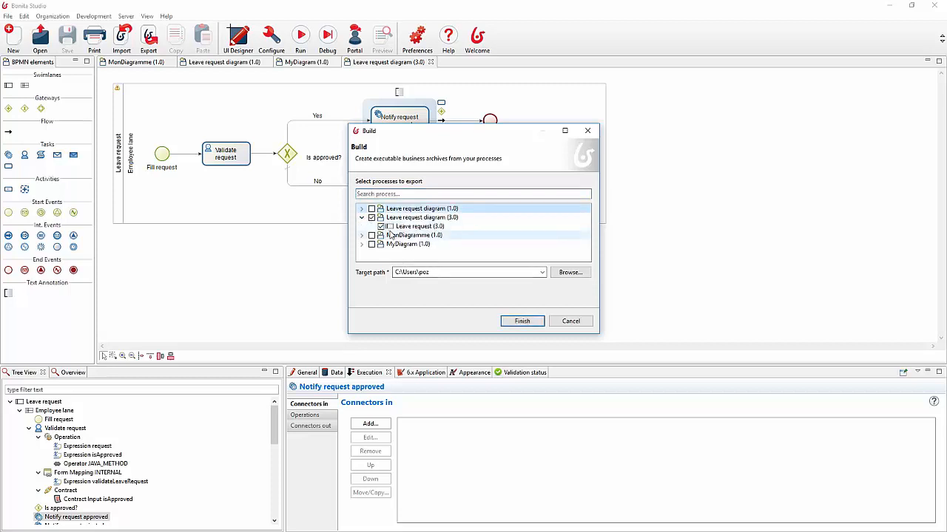
pyautogui.click(563, 275)
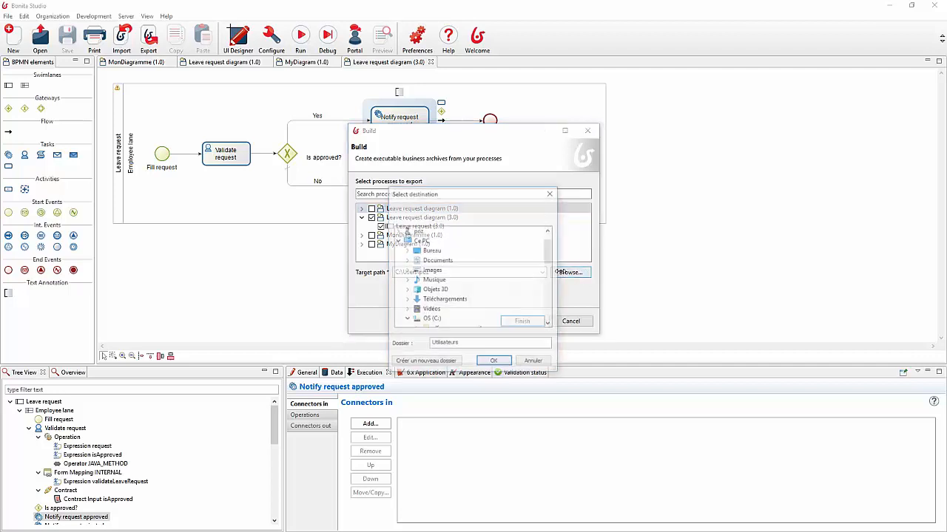
pyautogui.click(443, 300)
pyautogui.click(491, 361)
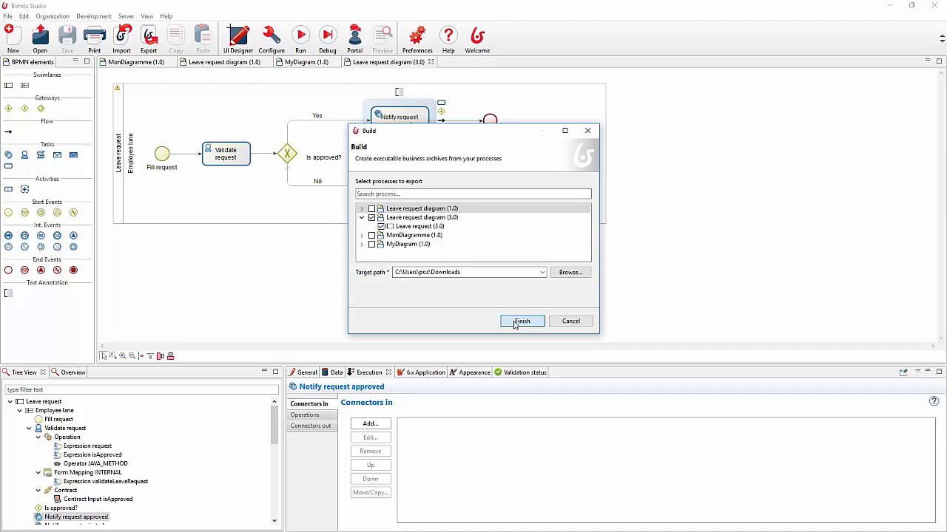
pyautogui.click(520, 323)
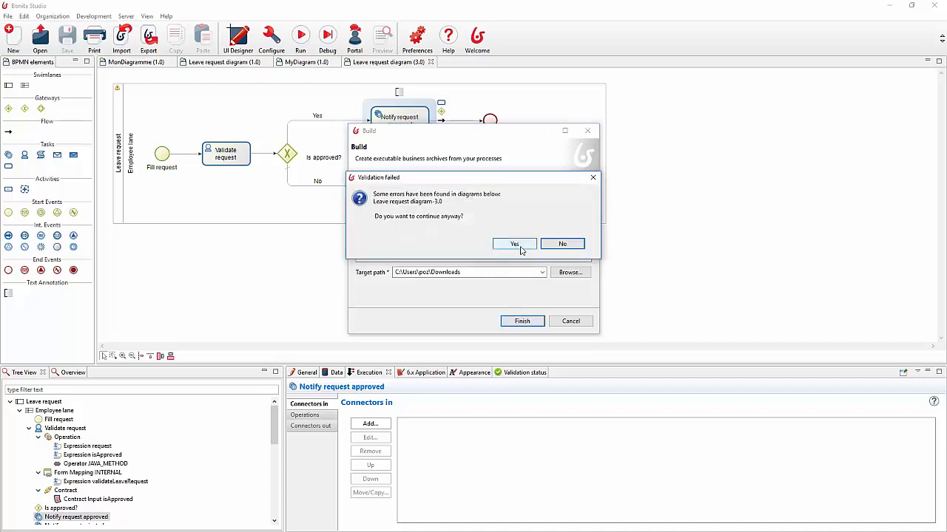
pyautogui.click(563, 244)
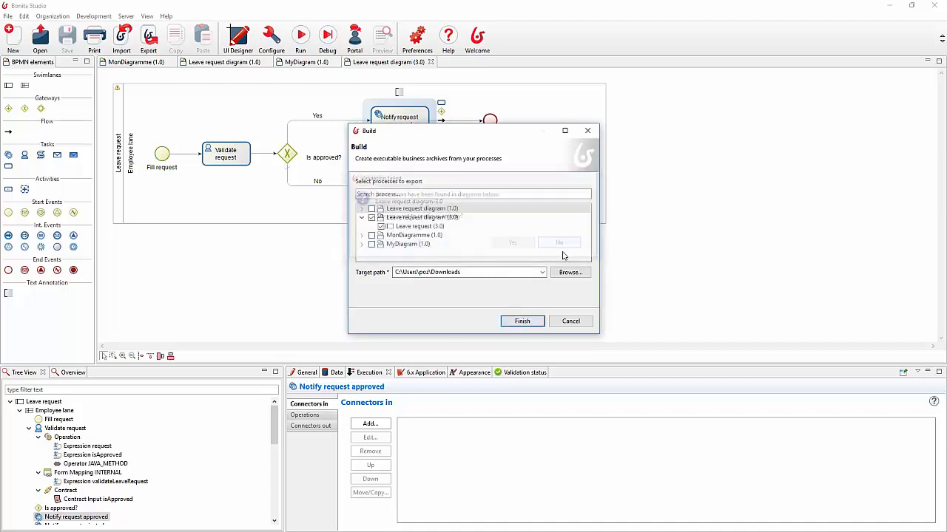
pyautogui.click(570, 321)
# Step: Refresh the validation status of Leave request diagram (3.0) and close all other open diagrams
pyautogui.click(523, 373)
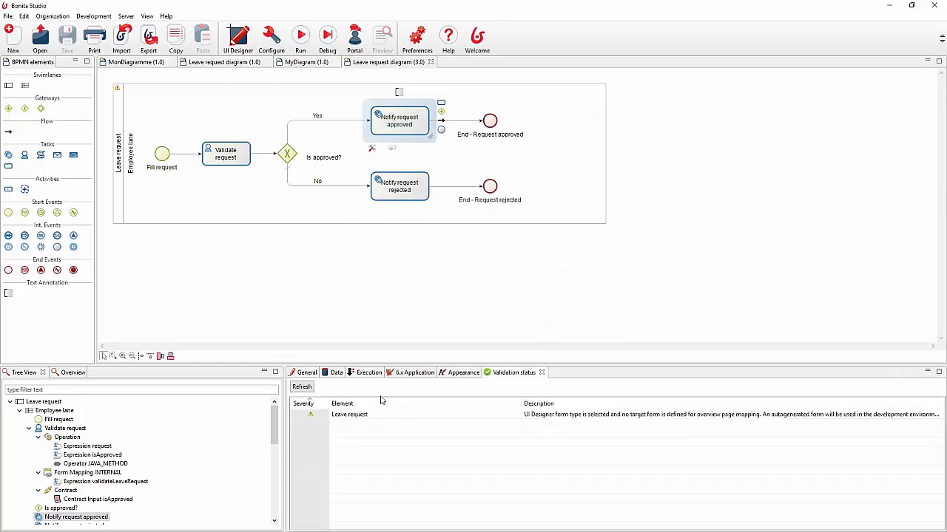
pyautogui.click(301, 388)
pyautogui.rightClick(367, 65)
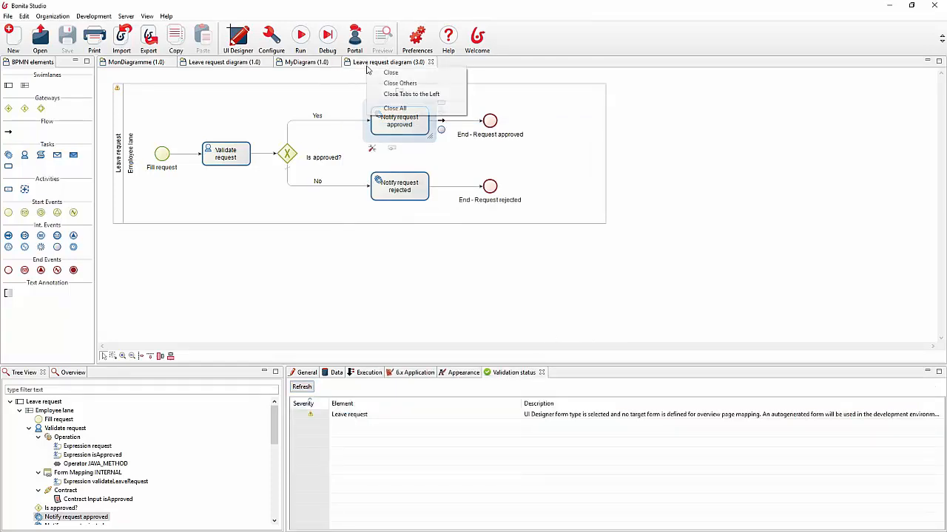
pyautogui.click(392, 84)
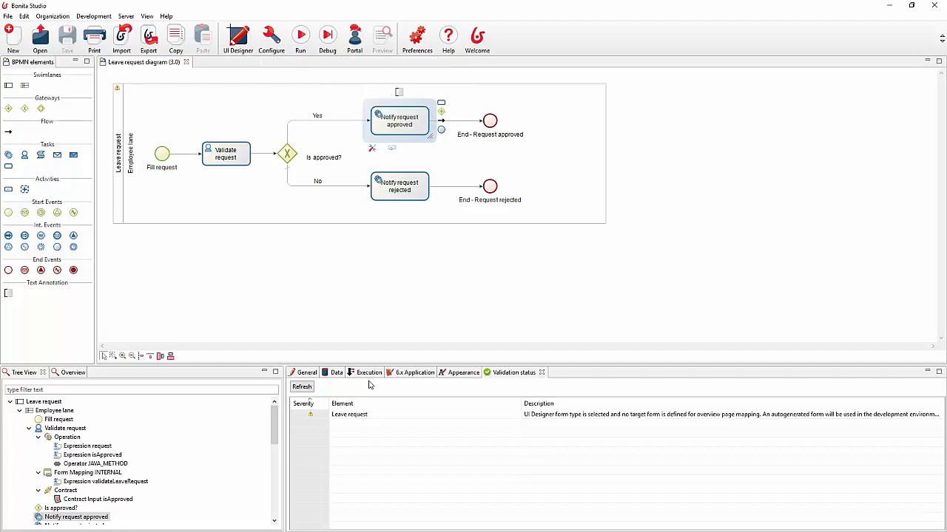
# Step: Set the Leave request pool's overview page to No form, save the diagram and check its validation status
pyautogui.click(350, 415)
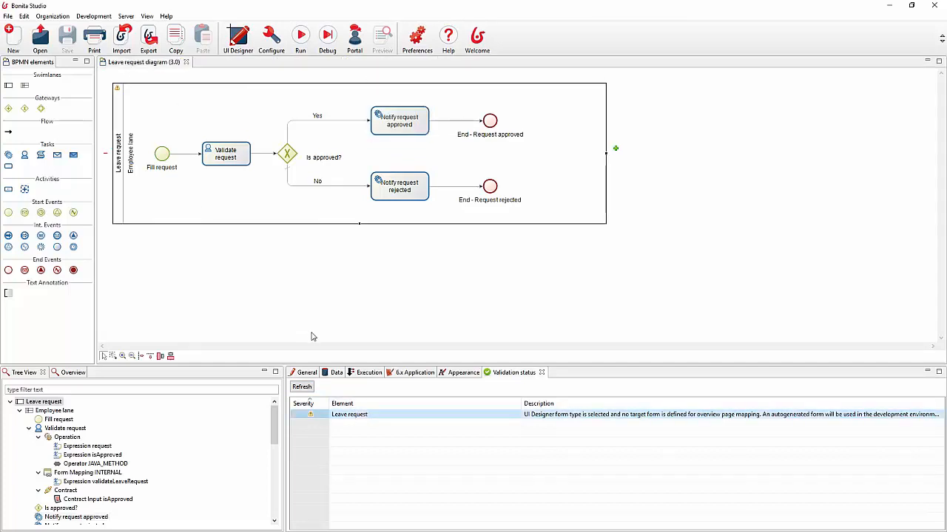
pyautogui.click(367, 373)
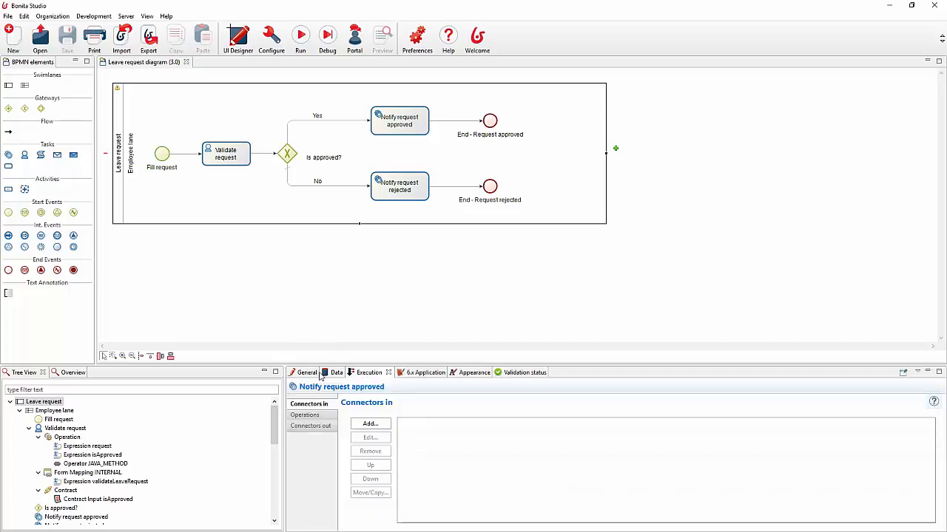
pyautogui.click(330, 374)
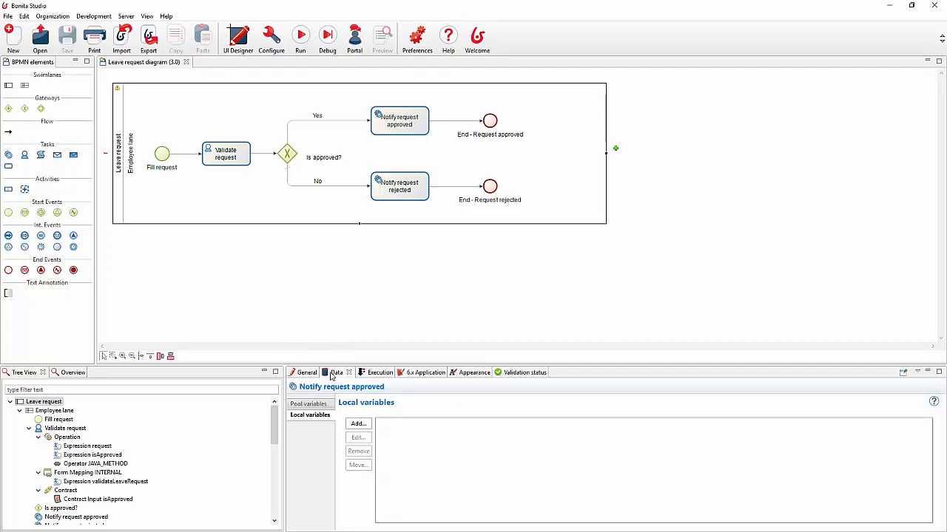
pyautogui.click(377, 376)
pyautogui.click(119, 147)
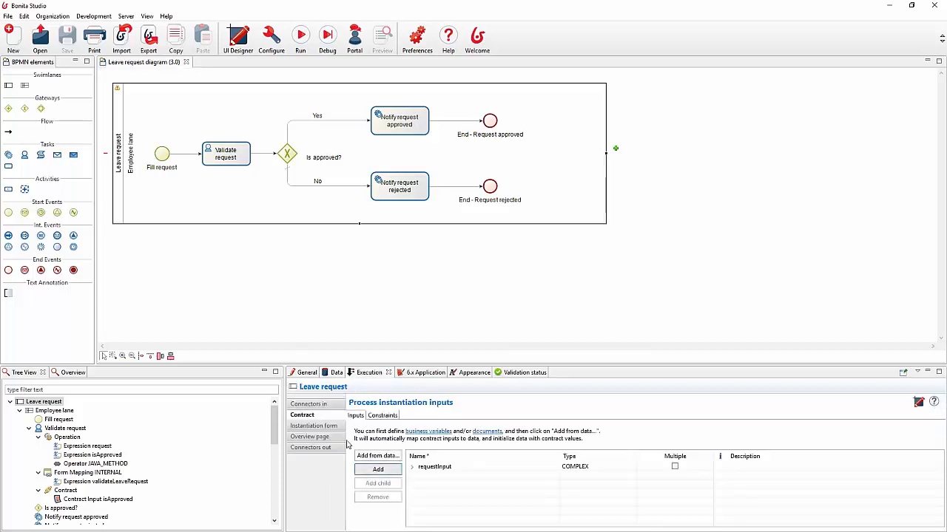
pyautogui.click(318, 436)
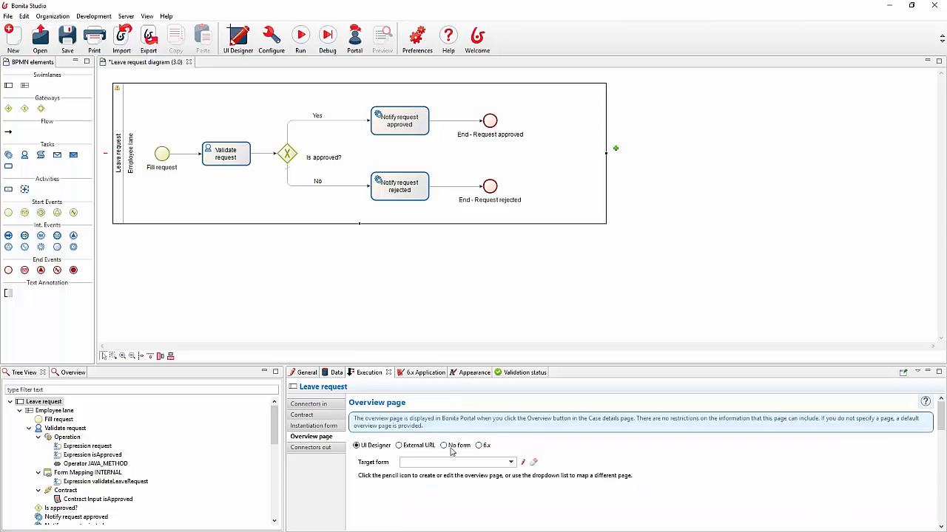
pyautogui.click(454, 448)
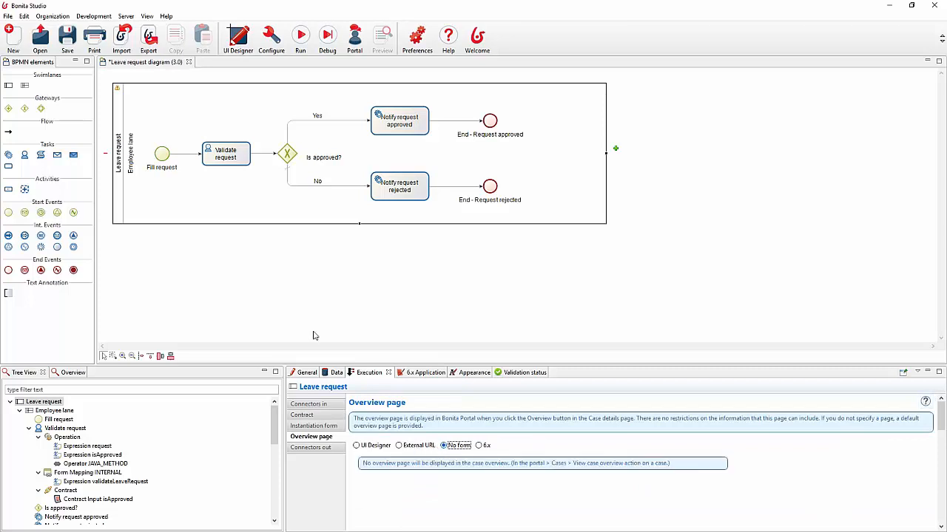
pyautogui.click(68, 37)
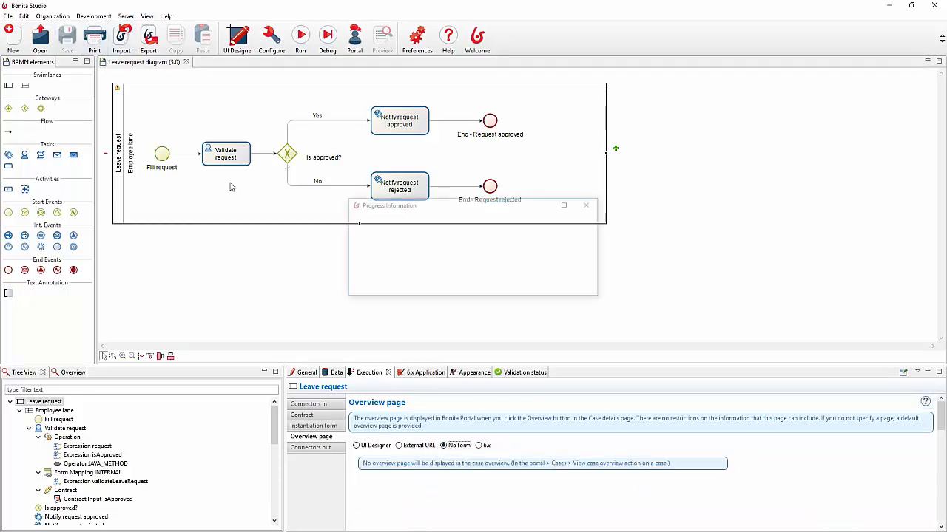
pyautogui.click(514, 372)
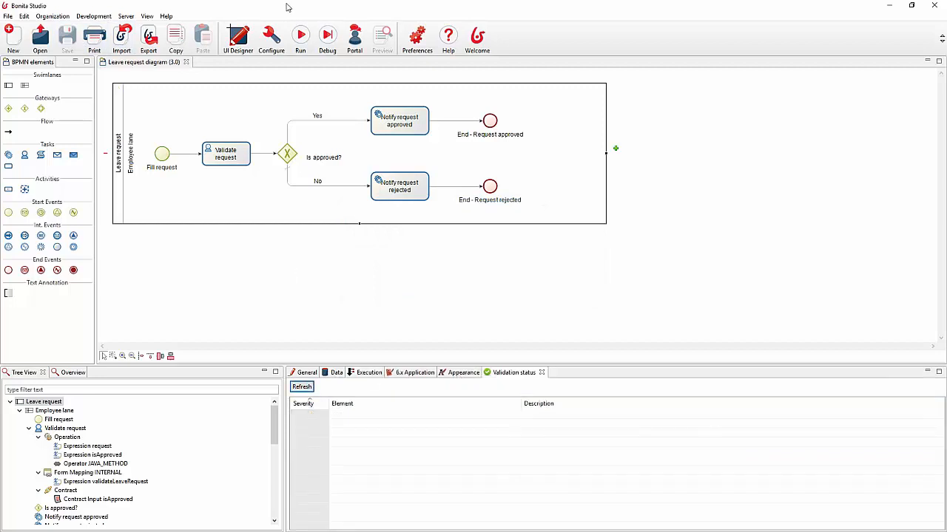
# Step: Build the Leave request (3.0) process into the Downloads folder and locate Leave request--3.0.bar in Téléchargements
pyautogui.click(130, 15)
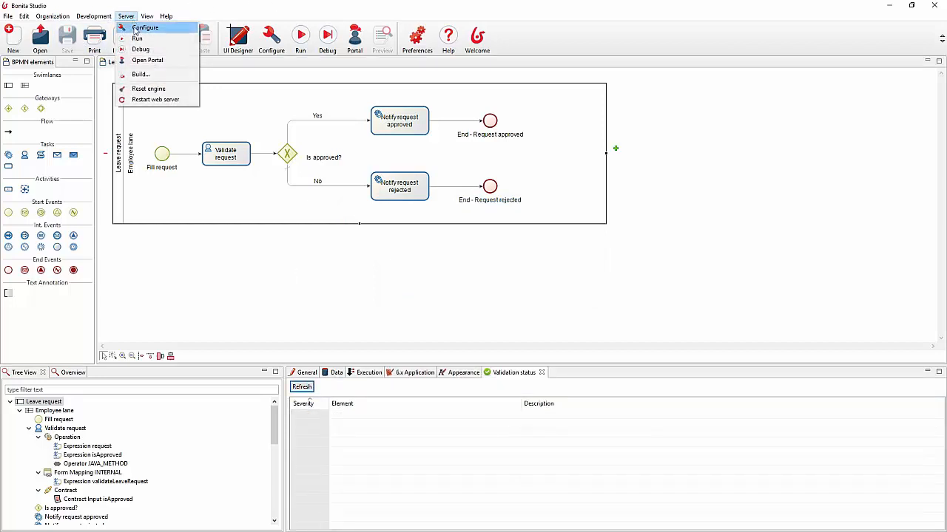
pyautogui.click(139, 74)
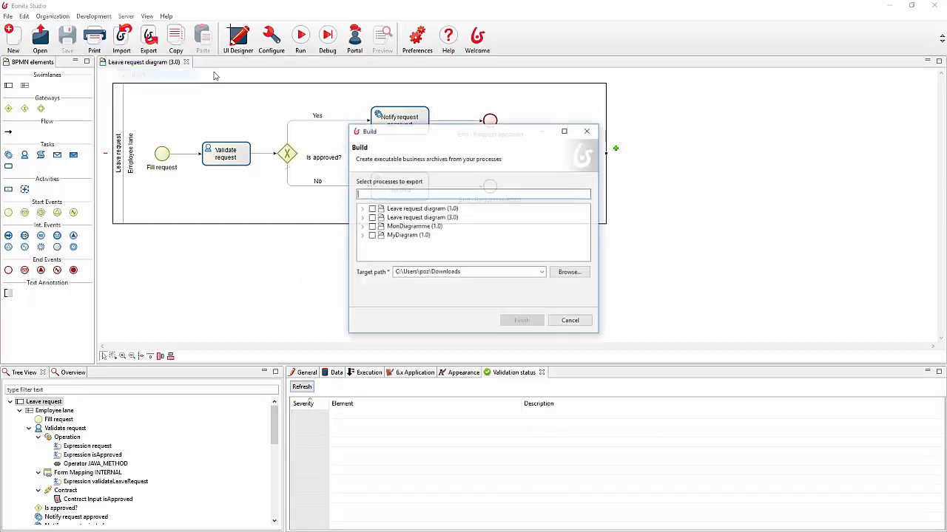
pyautogui.click(361, 217)
pyautogui.click(380, 226)
pyautogui.click(518, 321)
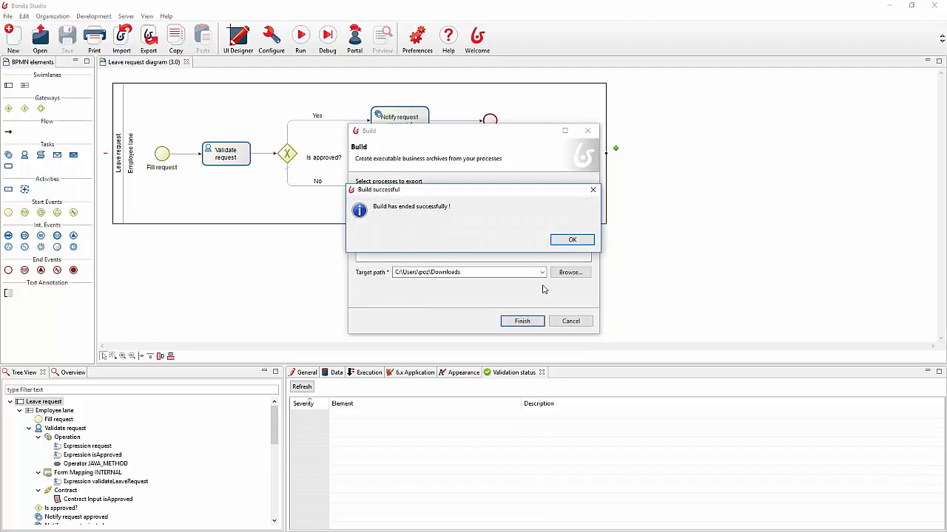
pyautogui.click(571, 240)
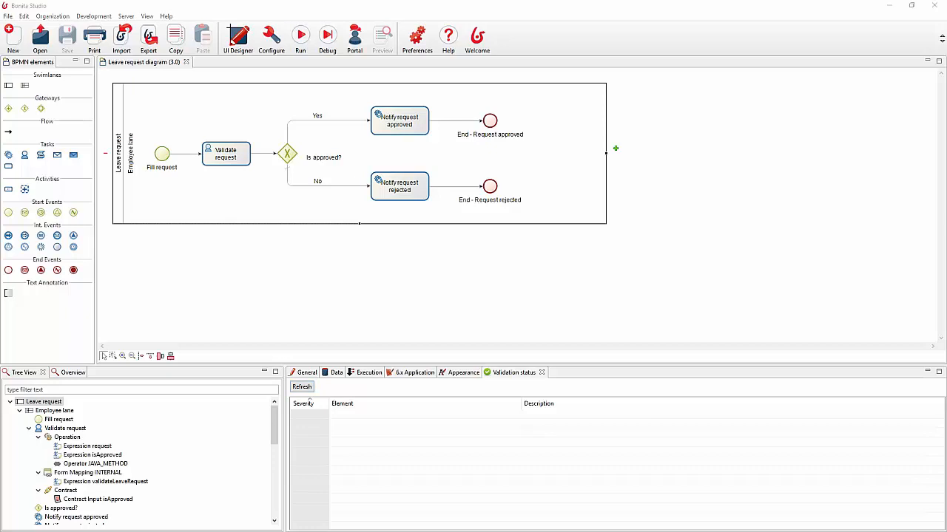
pyautogui.moveTo(0, 93); pyautogui.dragTo(740, 114)
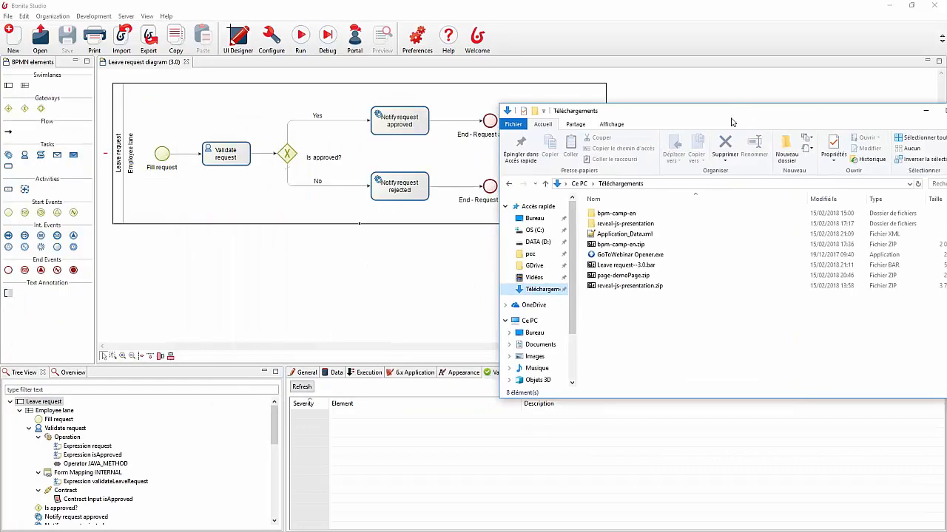
pyautogui.doubleClick(627, 266)
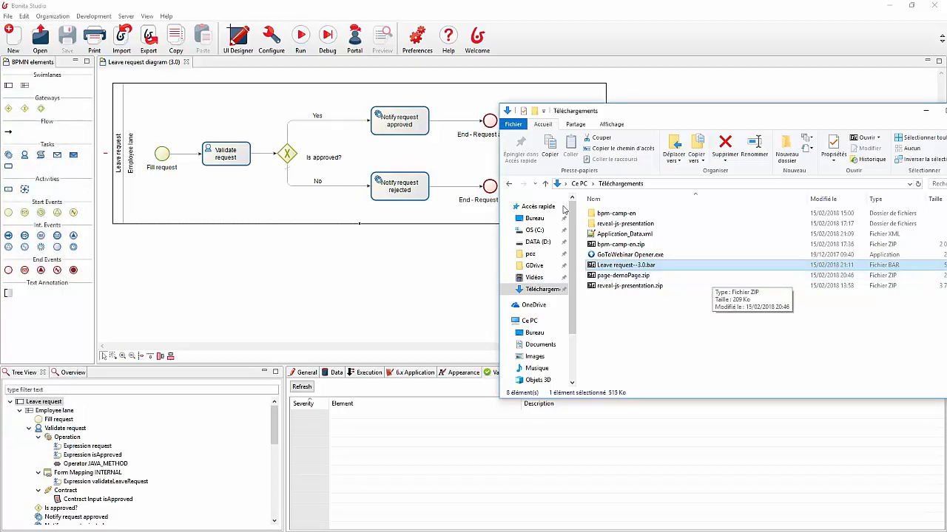
# Step: Review which repositories and pages the Leave request diagram-3.0.bos export would include, without exporting
pyautogui.click(226, 5)
pyautogui.click(149, 35)
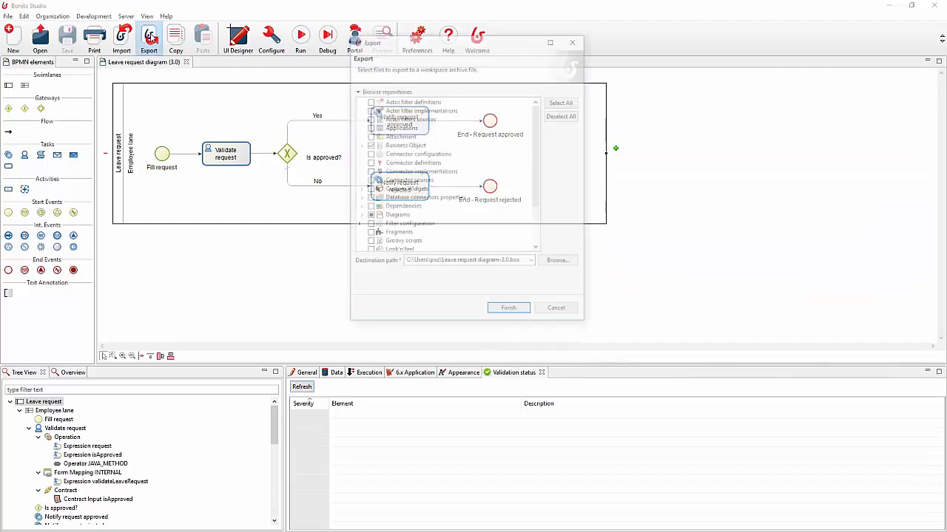
pyautogui.tripleClick(510, 262)
pyautogui.click(510, 262)
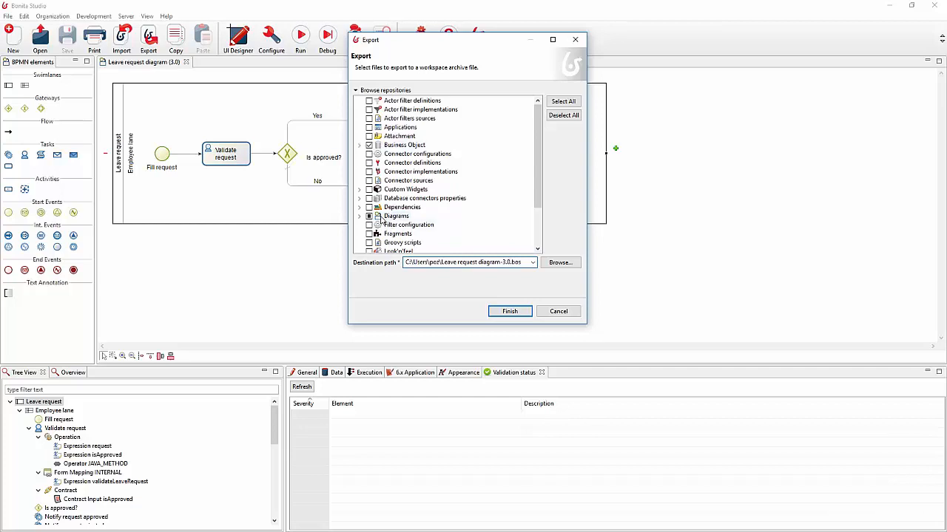
pyautogui.scroll(-1, 386, 223)
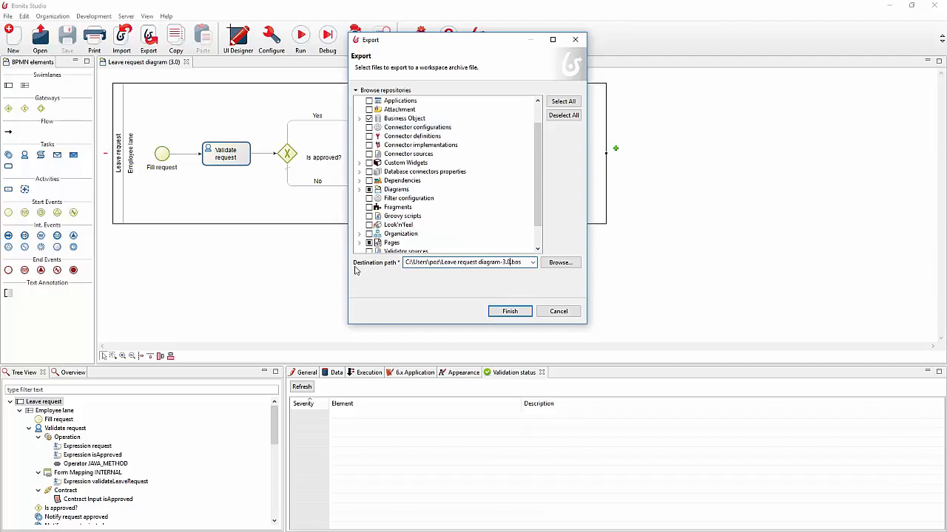
pyautogui.click(361, 243)
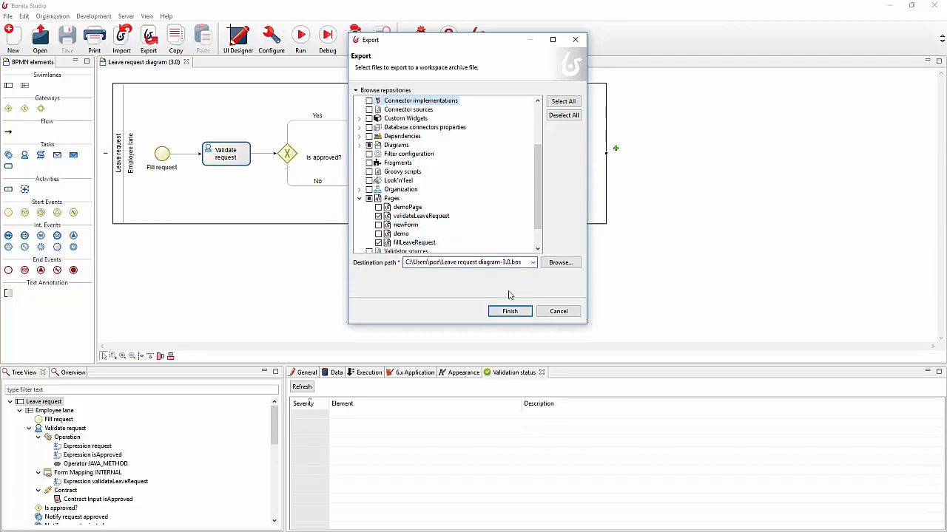
pyautogui.click(558, 311)
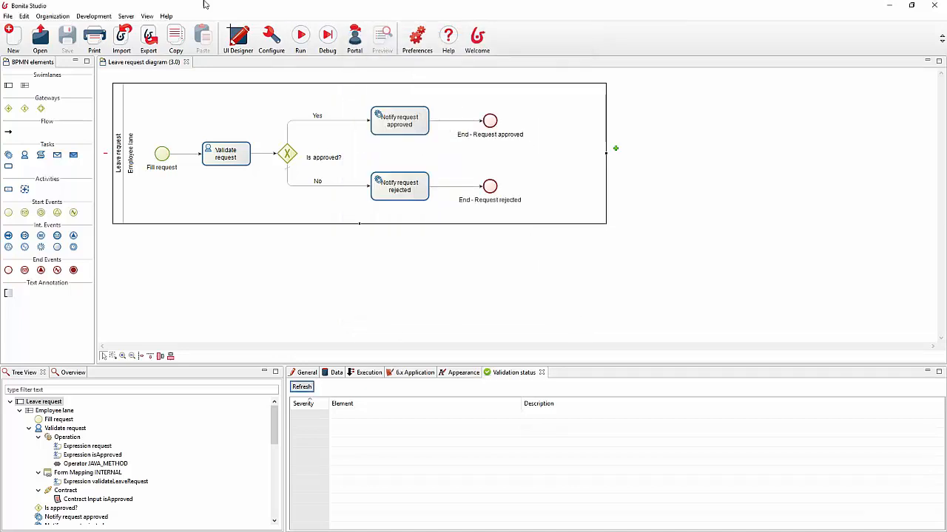
# Step: Switch to Bonita Portal, install the process archive Leave request--3.0.bar, and review the process's actors and parameters
pyautogui.click(126, 15)
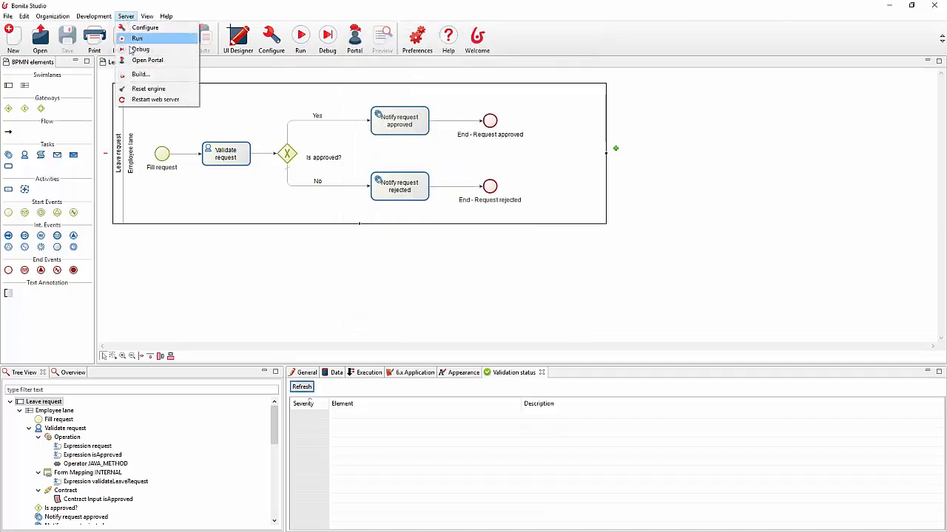
pyautogui.click(565, 4)
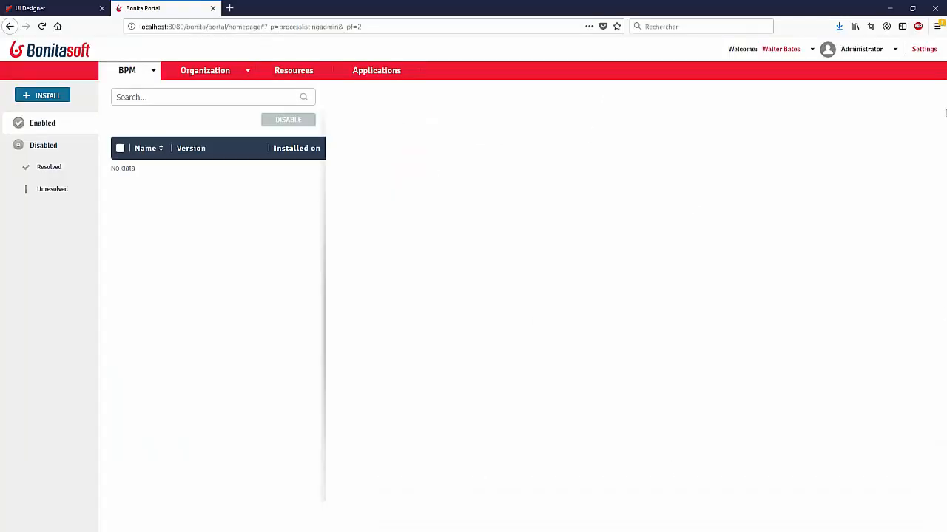
pyautogui.click(124, 71)
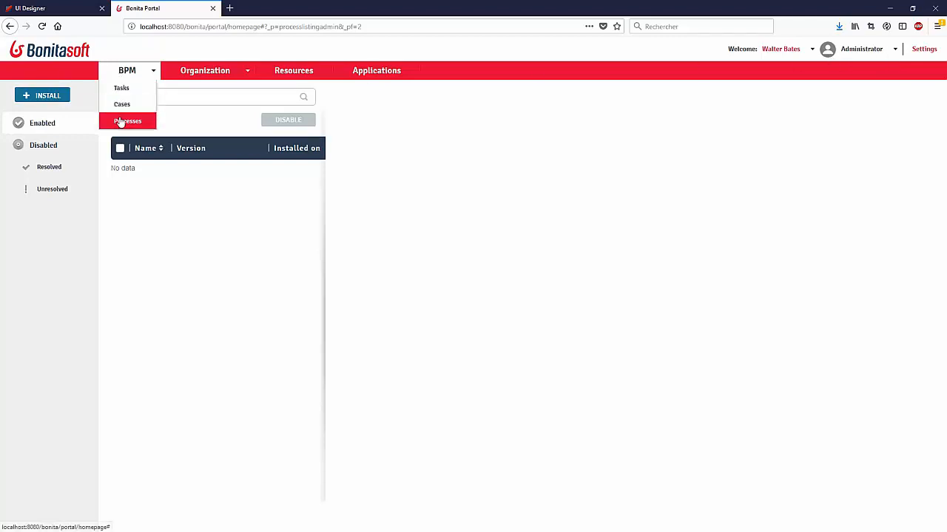
pyautogui.click(51, 100)
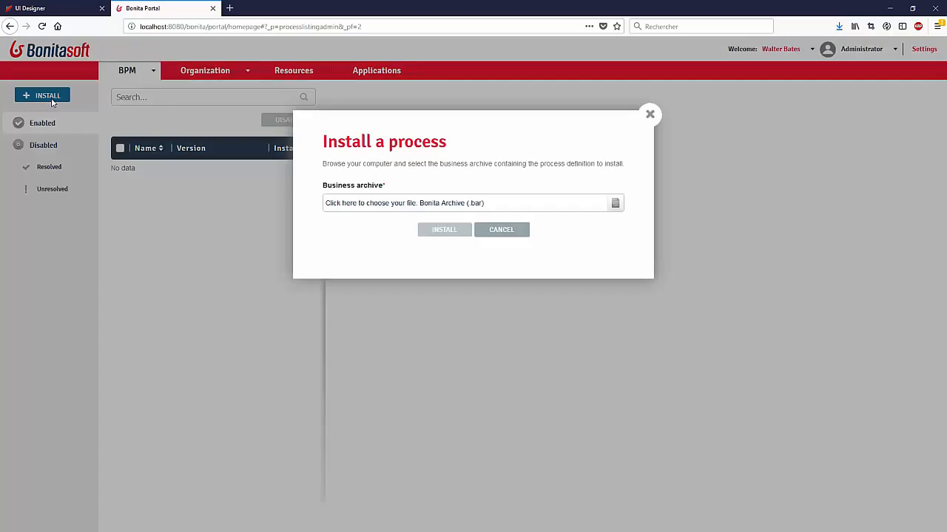
pyautogui.click(405, 209)
pyautogui.click(136, 121)
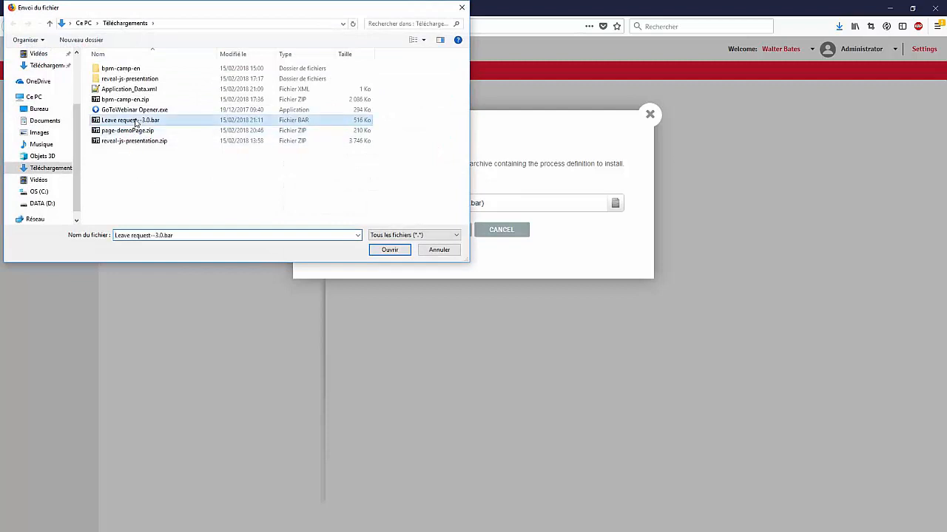
pyautogui.doubleClick(136, 121)
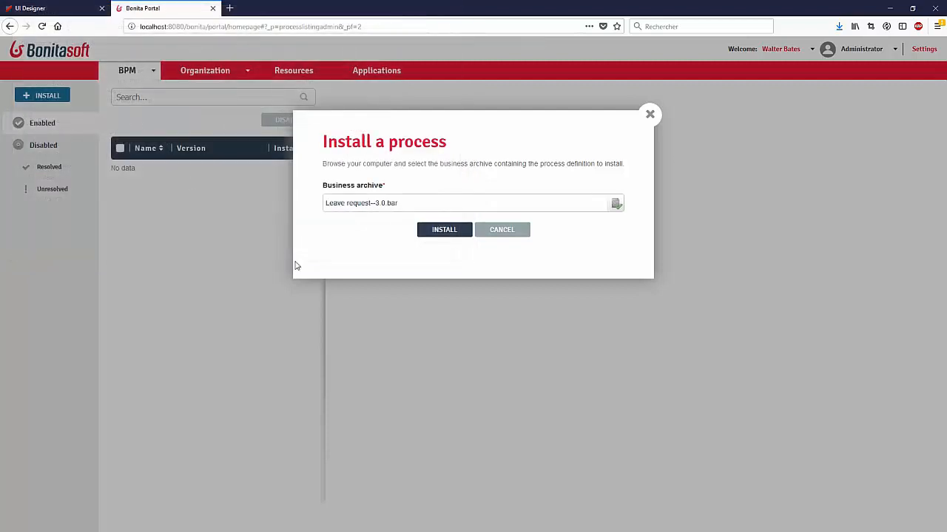
pyautogui.click(445, 230)
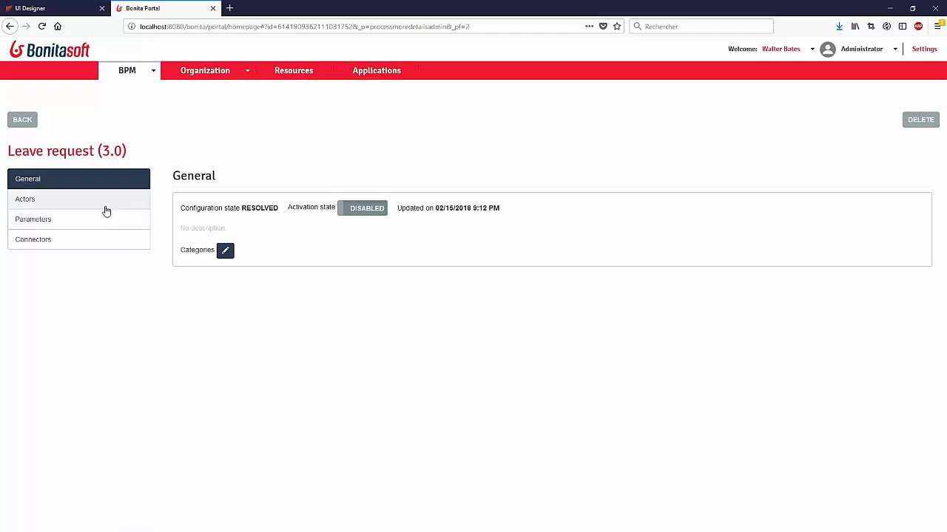
pyautogui.click(102, 205)
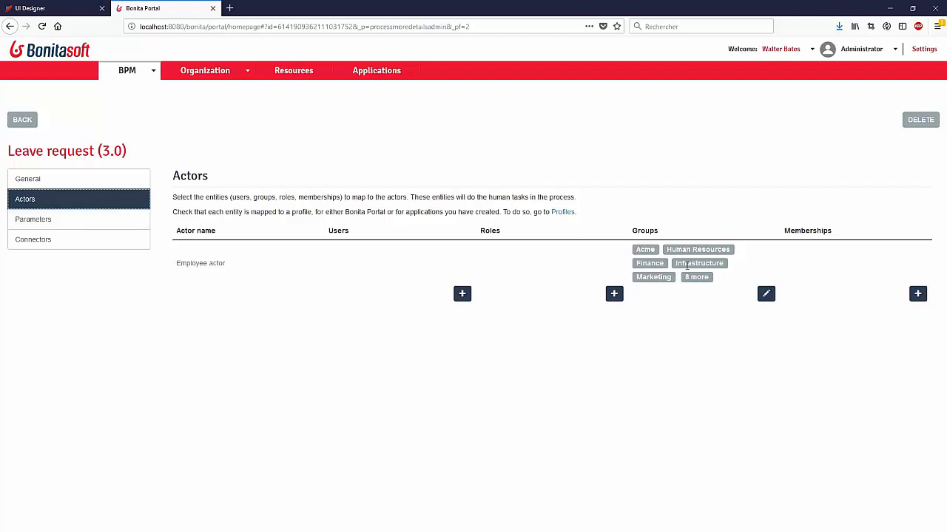
pyautogui.click(80, 222)
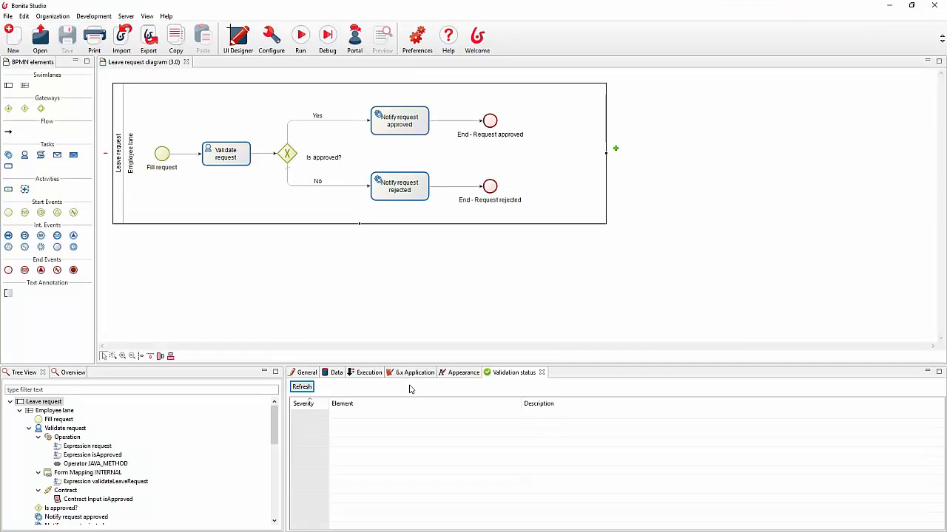
# Step: In Bonita Studio, add a Text parameter named emailServerAddress to the Leave request pool and view it in the local configuration
pyautogui.click(337, 373)
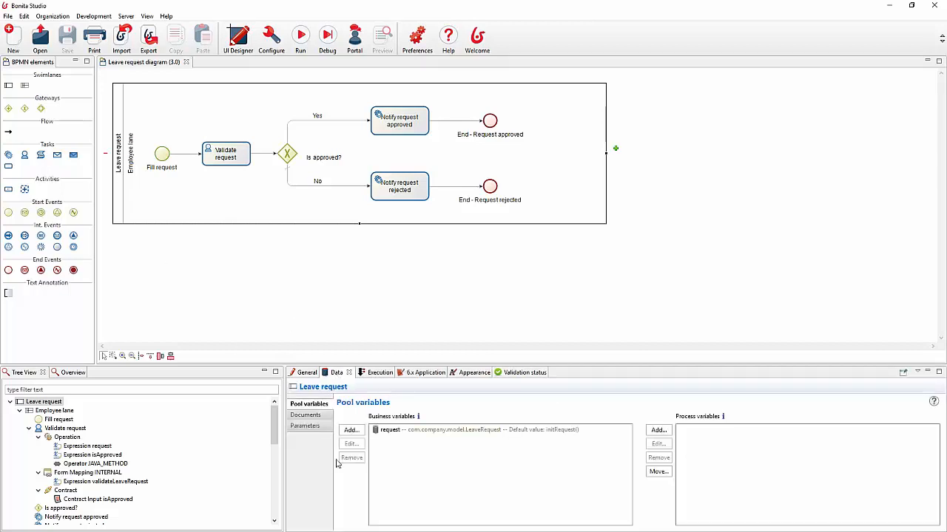
pyautogui.click(306, 426)
pyautogui.click(359, 426)
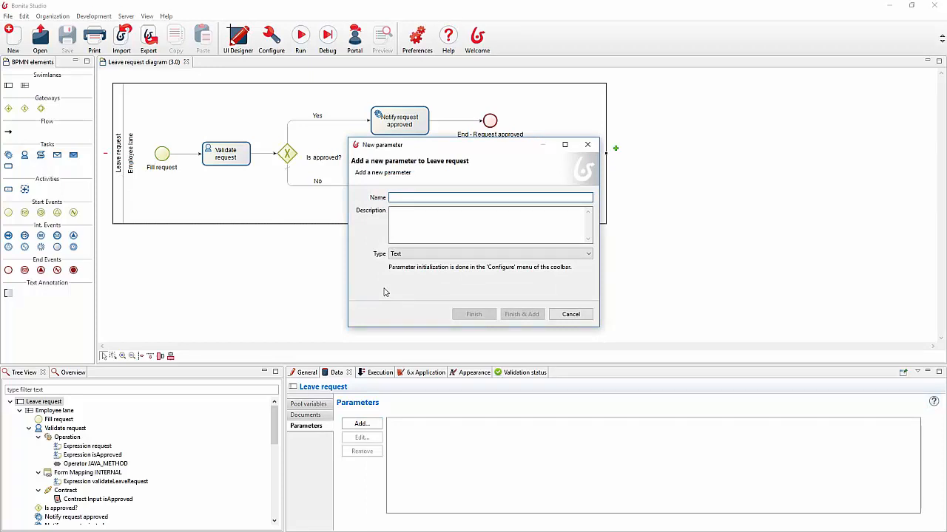
pyautogui.write('emailServerA')
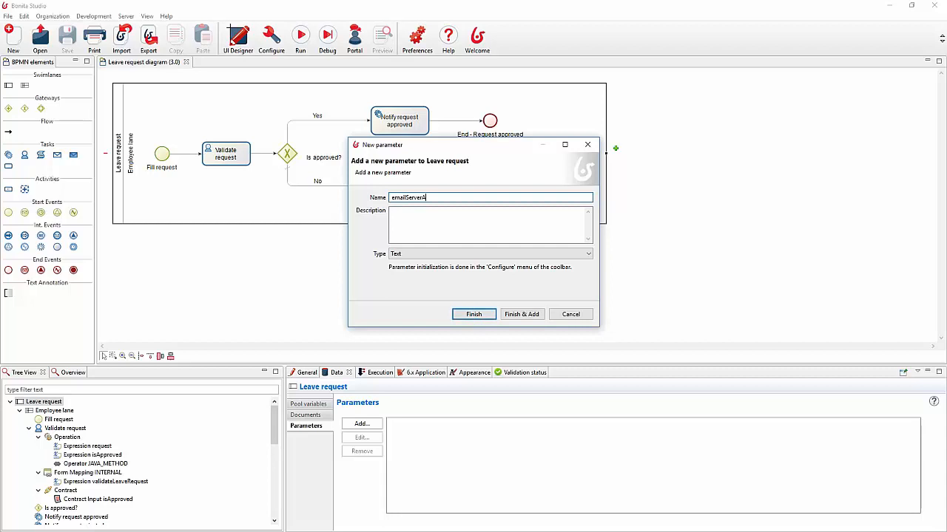
pyautogui.write('ddress')
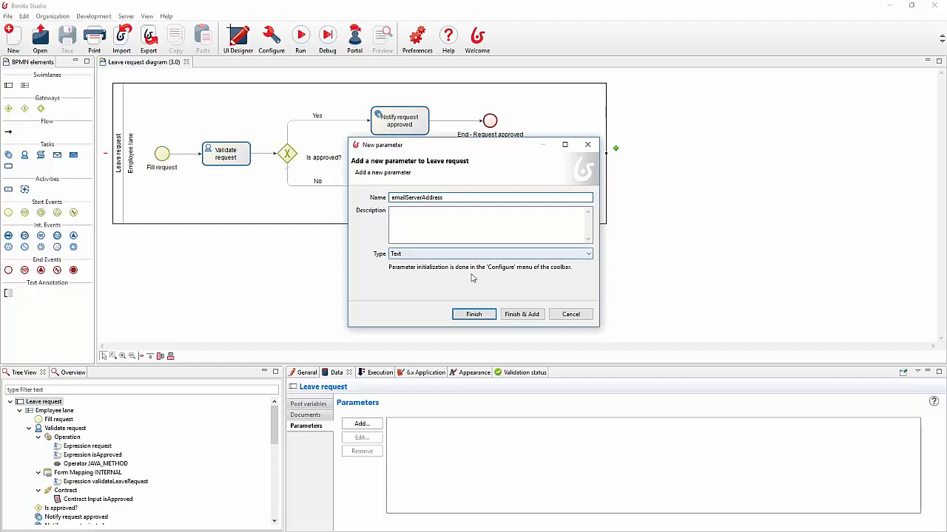
pyautogui.click(468, 315)
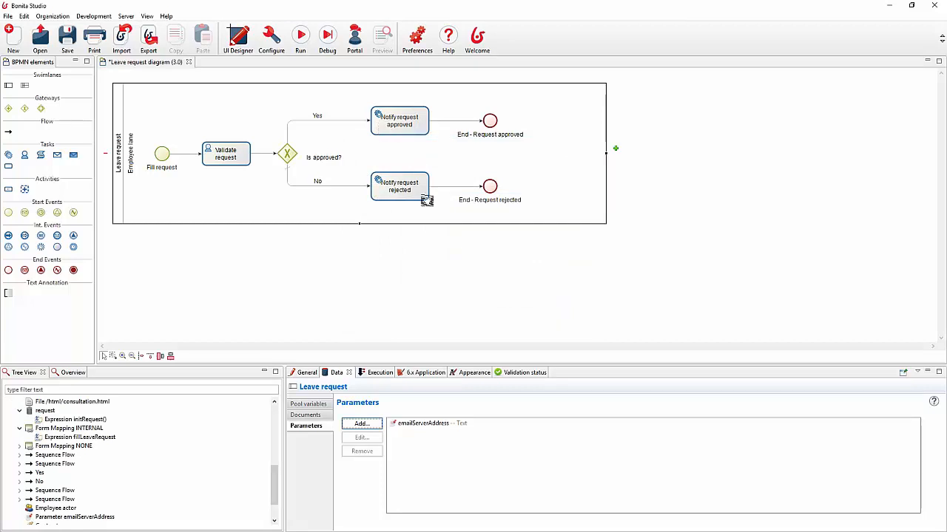
pyautogui.click(272, 39)
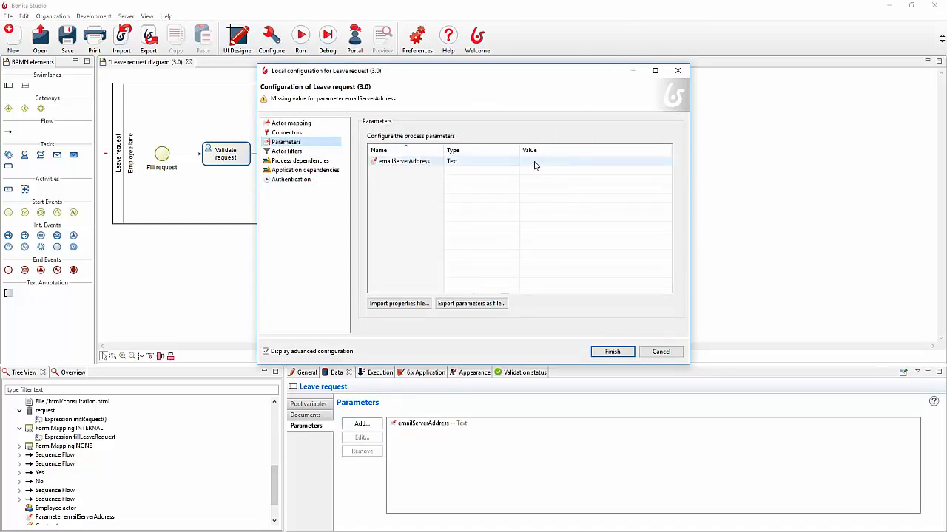
pyautogui.click(677, 70)
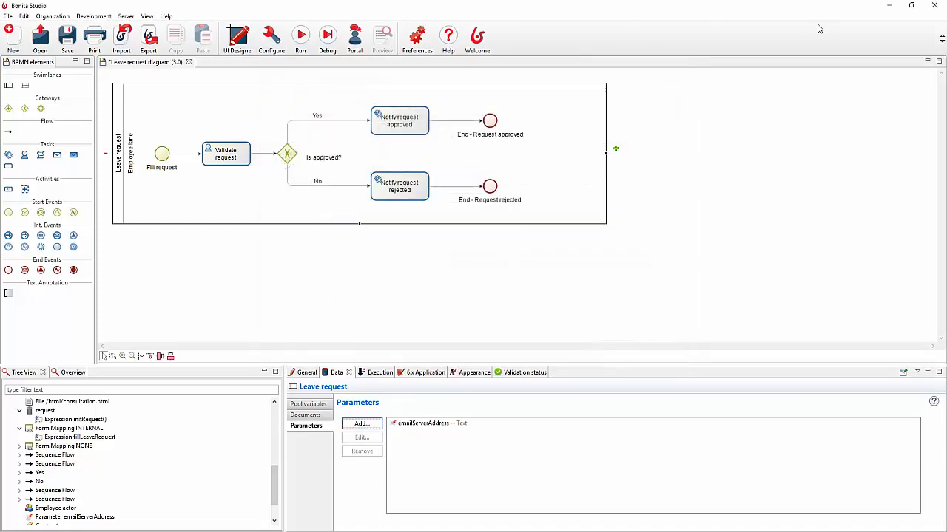
# Step: Switch to Bonita Portal, check the connectors of Leave request (3.0), and set the process's activation state to Enabled
pyautogui.click(900, 6)
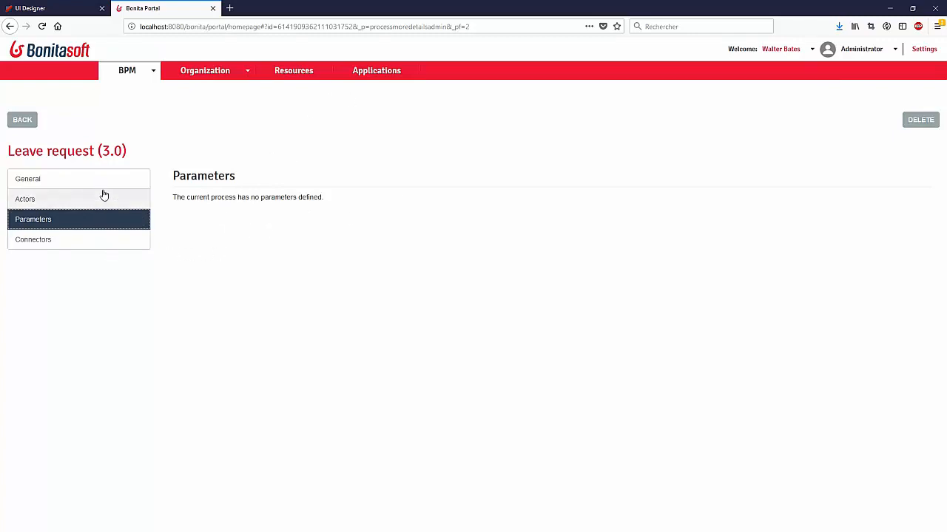
pyautogui.click(107, 247)
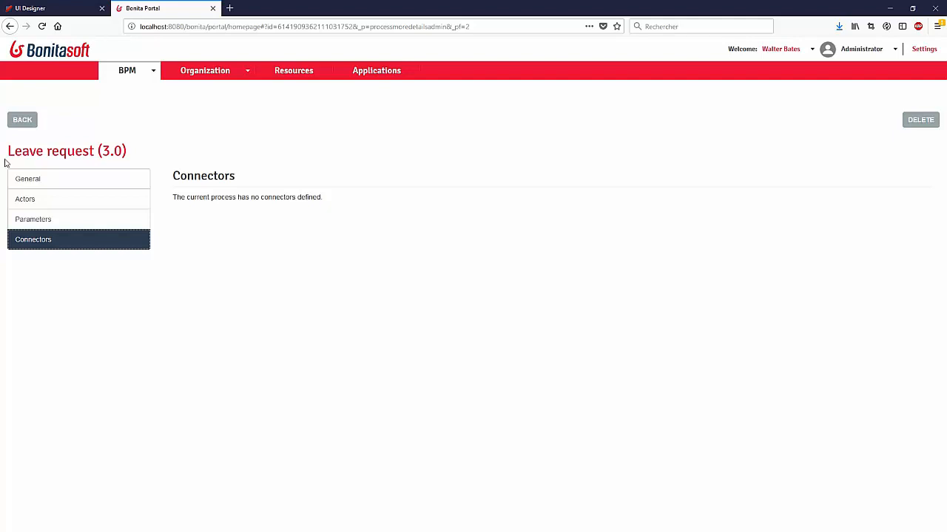
pyautogui.click(21, 121)
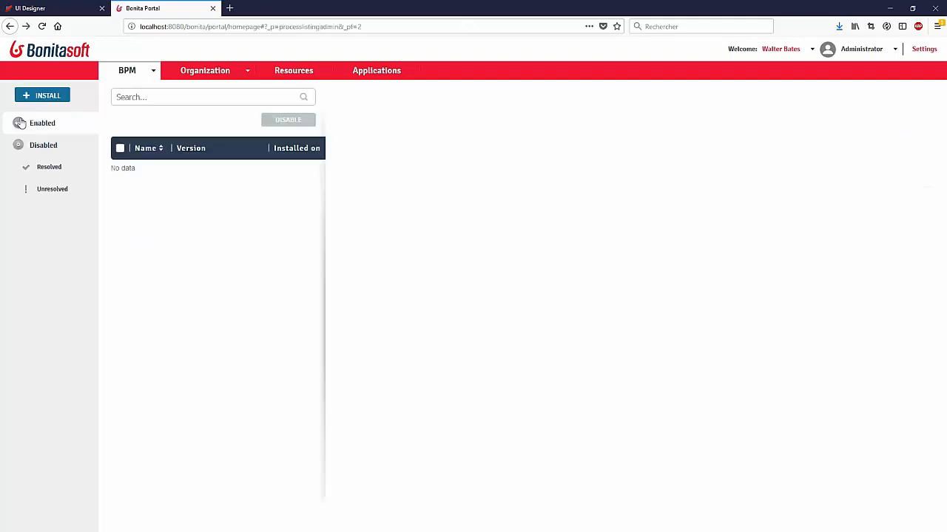
pyautogui.click(60, 148)
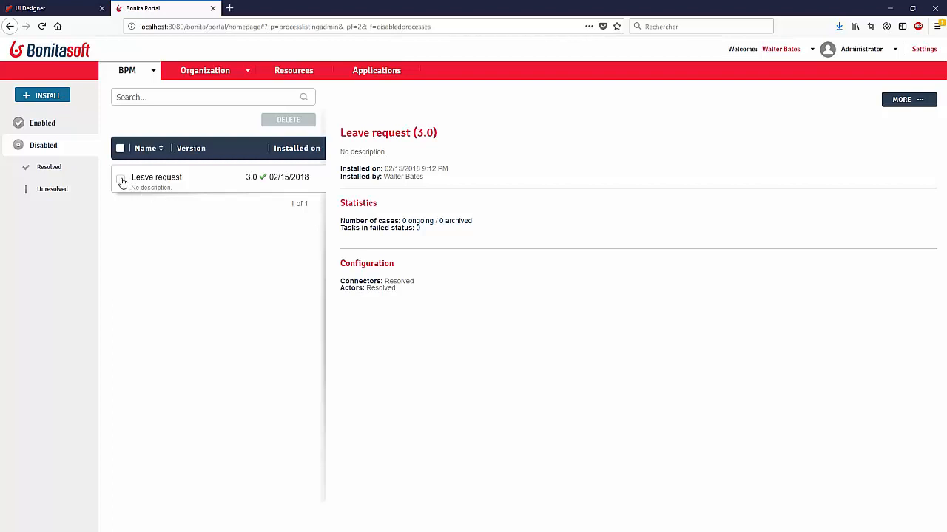
pyautogui.click(894, 102)
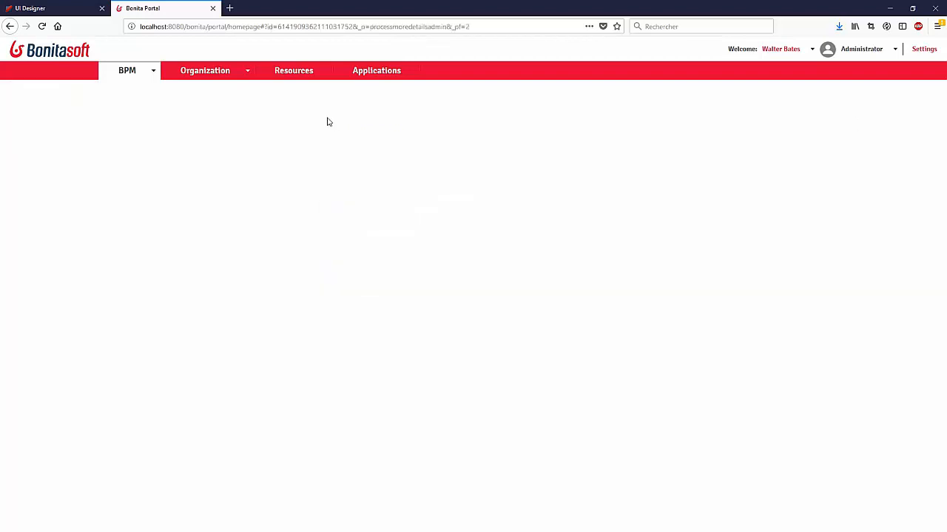
pyautogui.click(352, 210)
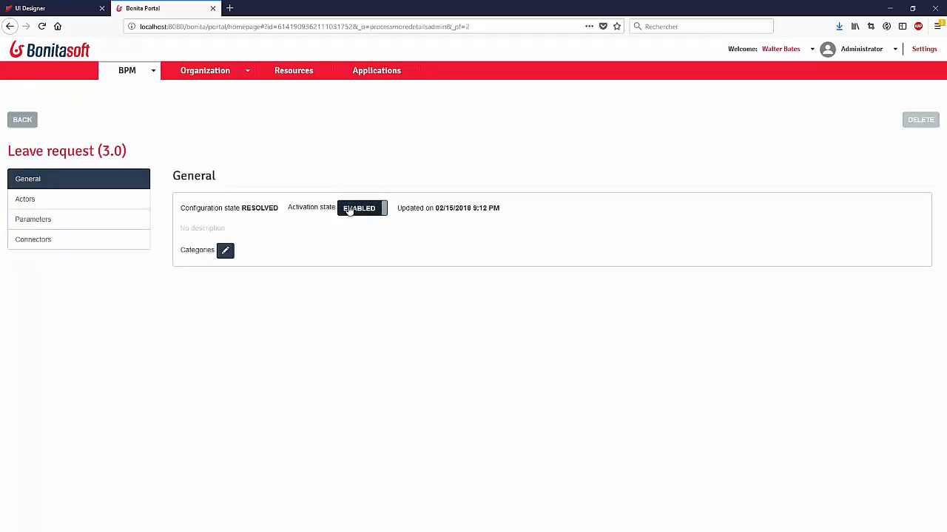
# Step: Leave the process details, switch to Bonita Studio and display the actors defined for the Leave request pool
pyautogui.click(23, 121)
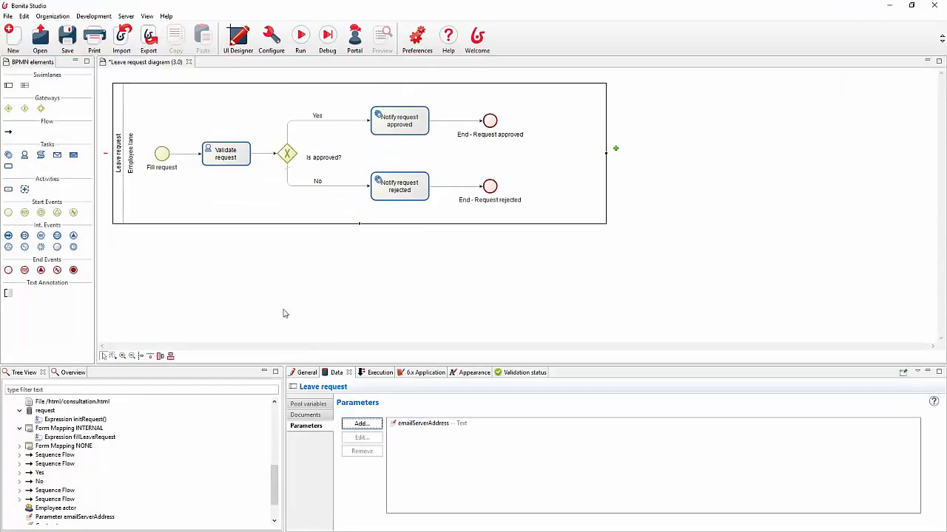
pyautogui.click(296, 374)
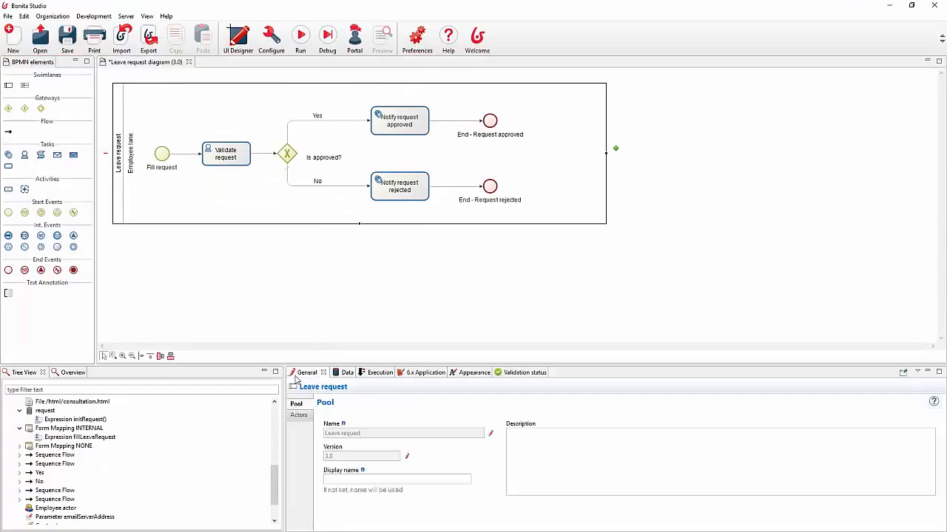
pyautogui.click(298, 416)
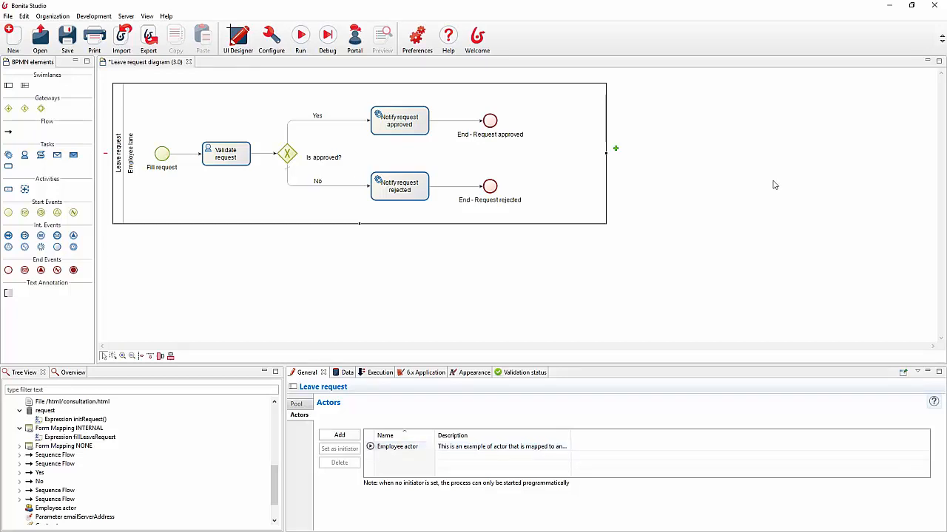
# Step: Switch to Bonita Portal, change to the User profile and start the Leave request (3.0) process
pyautogui.click(890, 5)
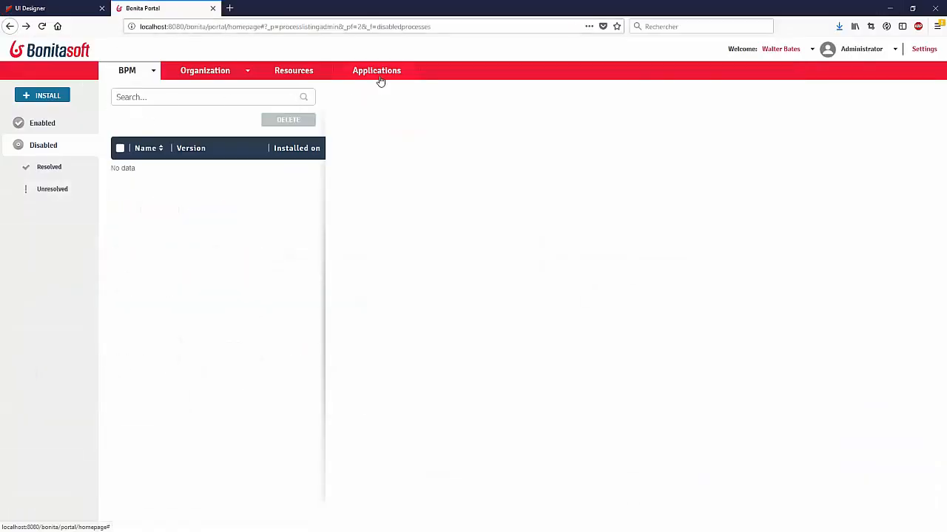
pyautogui.click(872, 52)
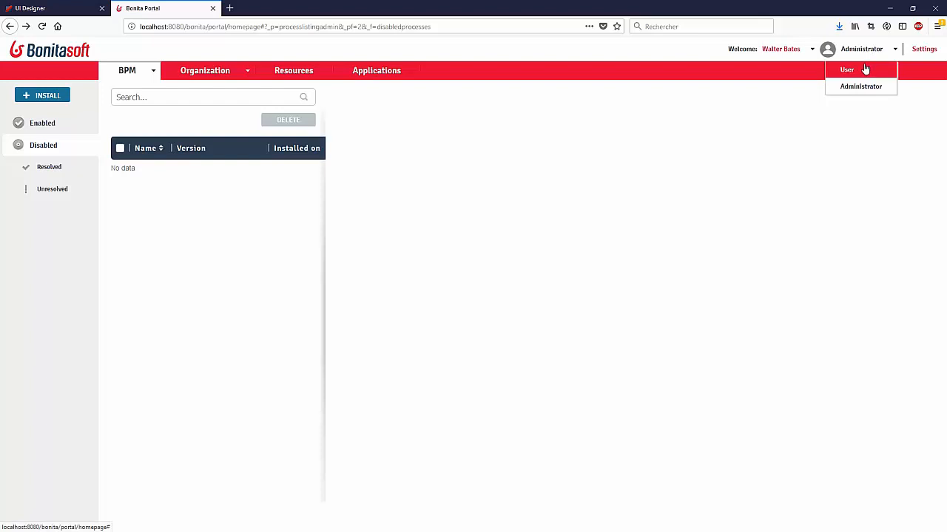
pyautogui.click(862, 70)
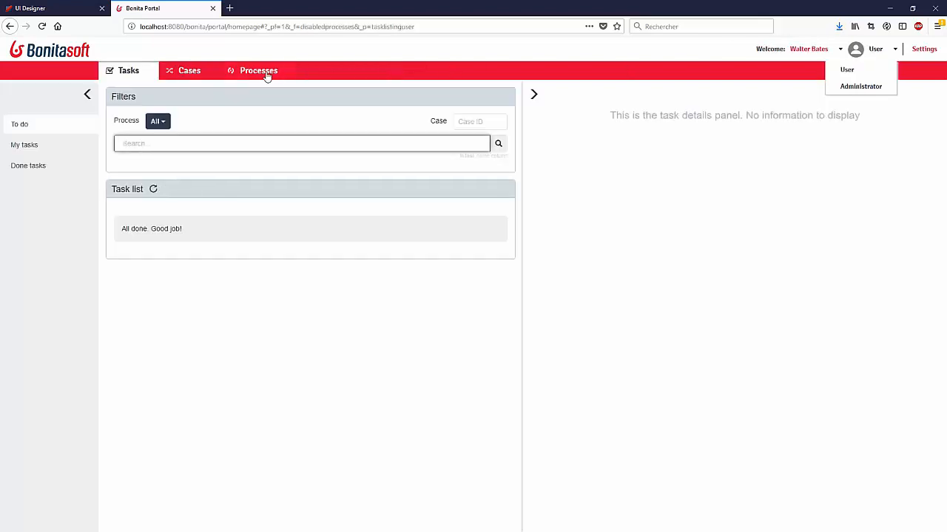
pyautogui.click(266, 76)
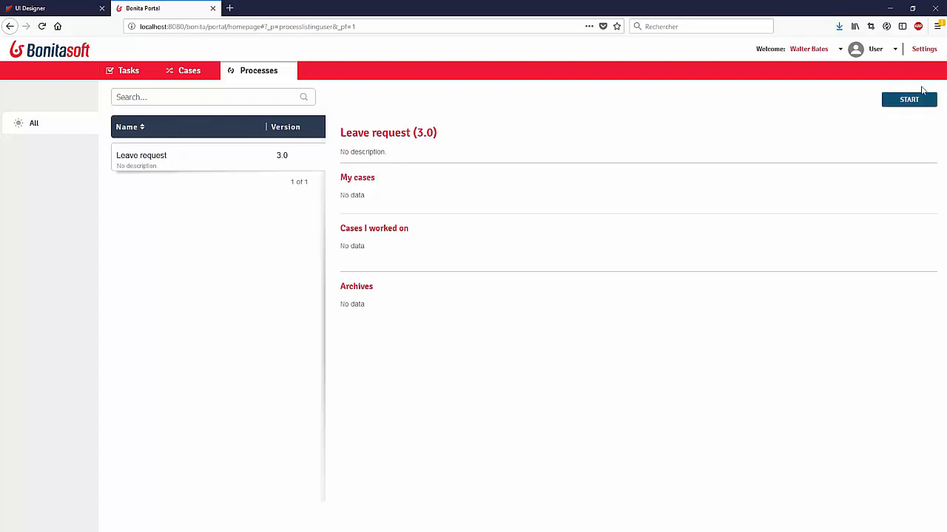
pyautogui.click(915, 102)
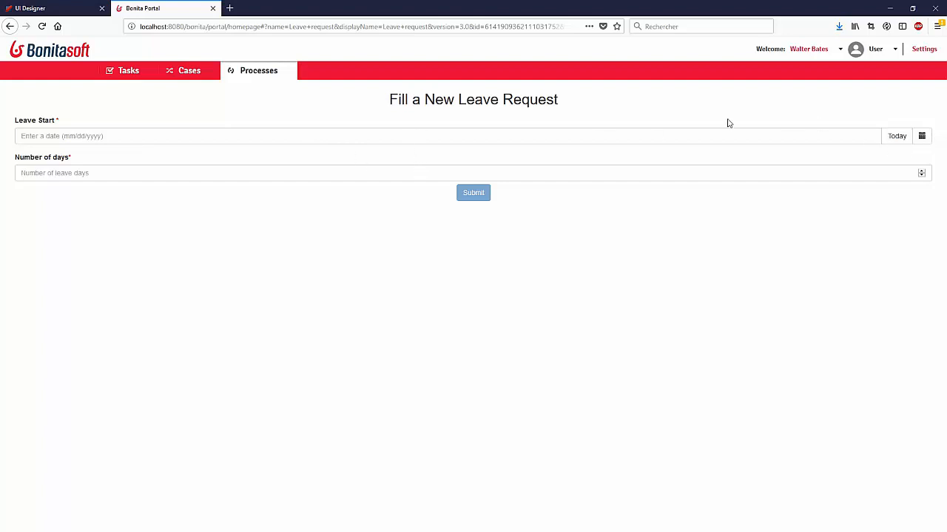
# Step: Submit a new leave request starting 02/16/2018 for 1 day, and view the user's task list
pyautogui.click(897, 136)
pyautogui.click(189, 139)
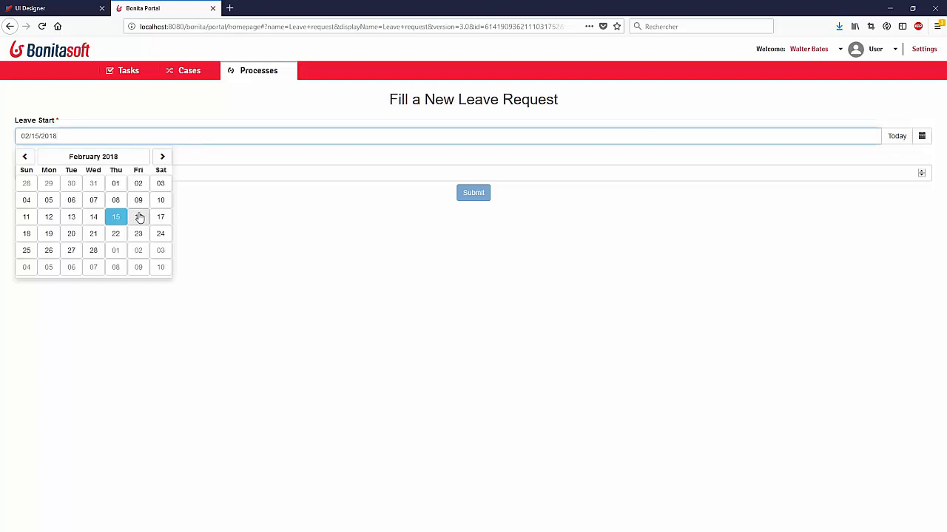
pyautogui.click(138, 215)
pyautogui.click(130, 178)
pyautogui.write('1')
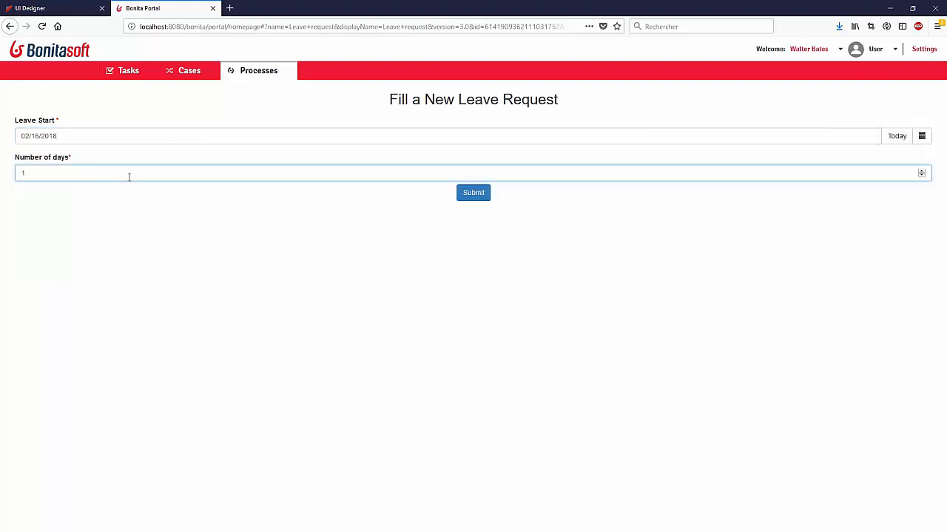
pyautogui.click(461, 194)
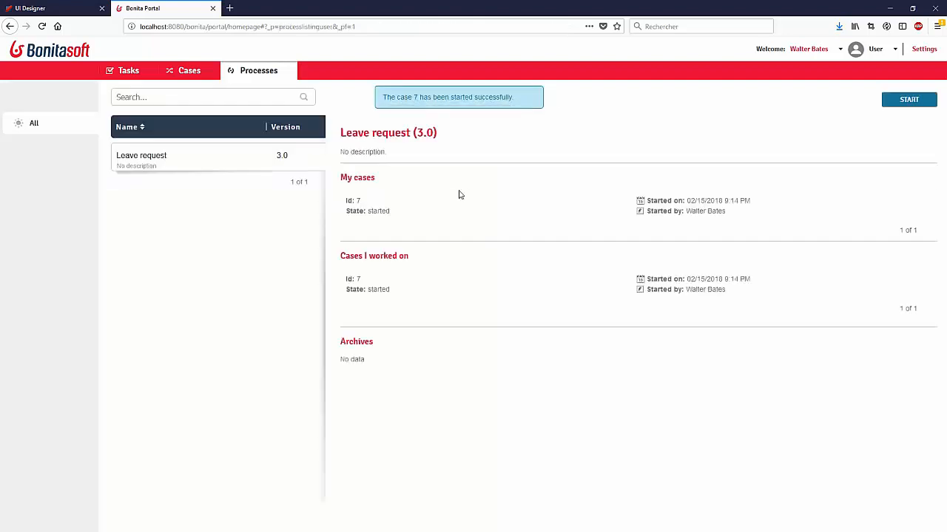
pyautogui.click(129, 74)
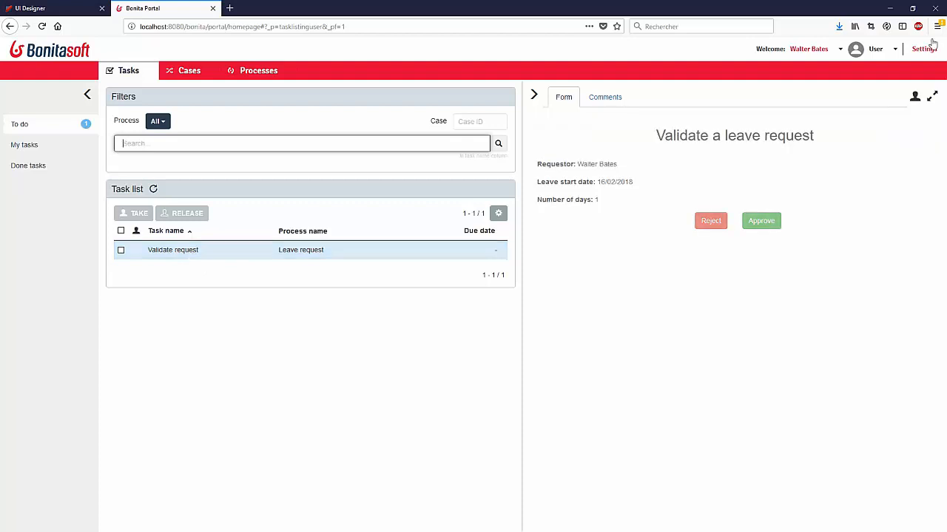
# Step: Change to the Administrator profile and disable the enabled Leave request (3.0) process
pyautogui.click(895, 50)
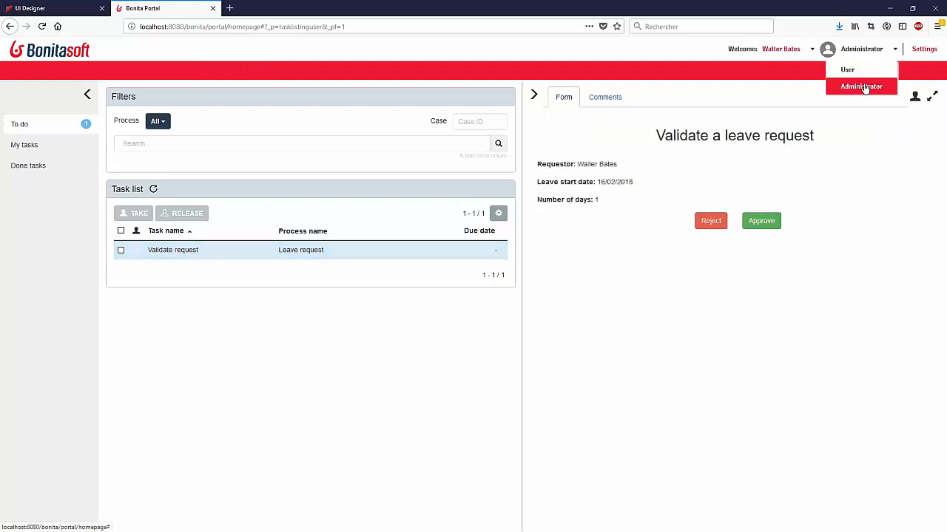
pyautogui.click(862, 87)
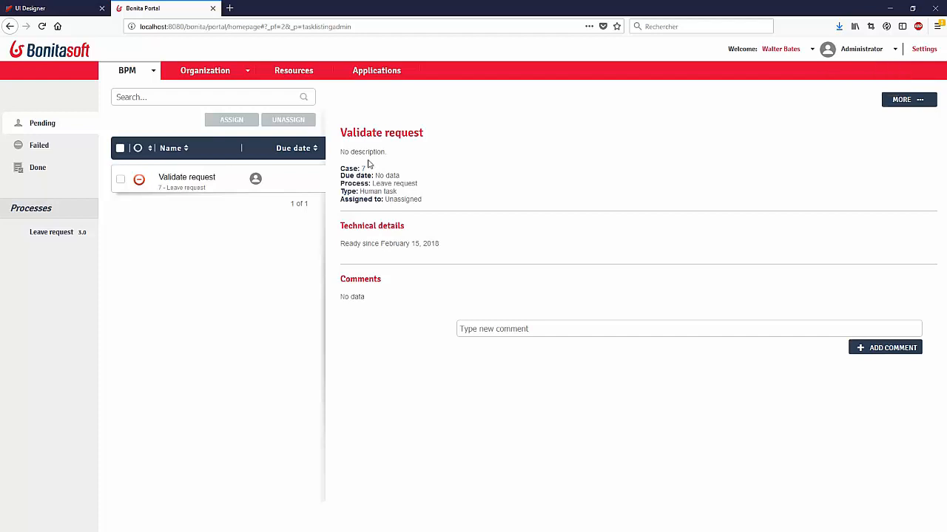
pyautogui.click(136, 76)
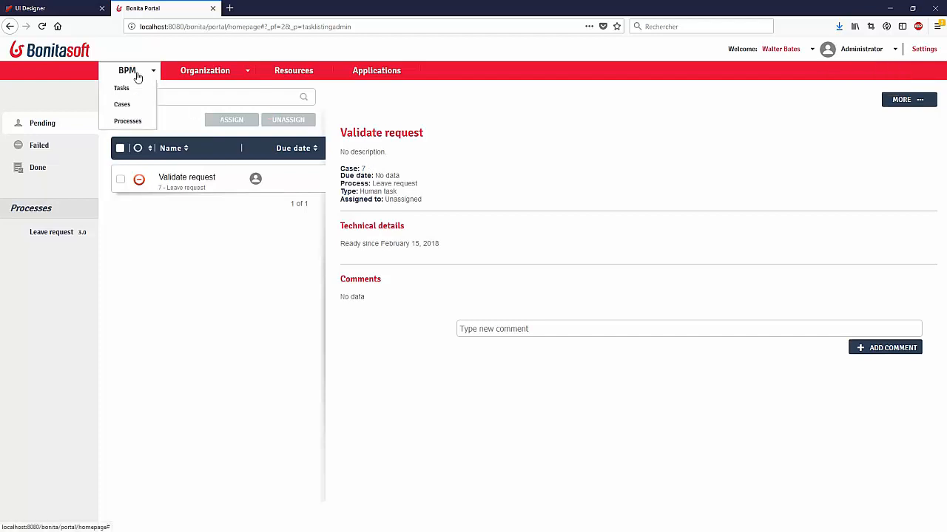
pyautogui.click(135, 122)
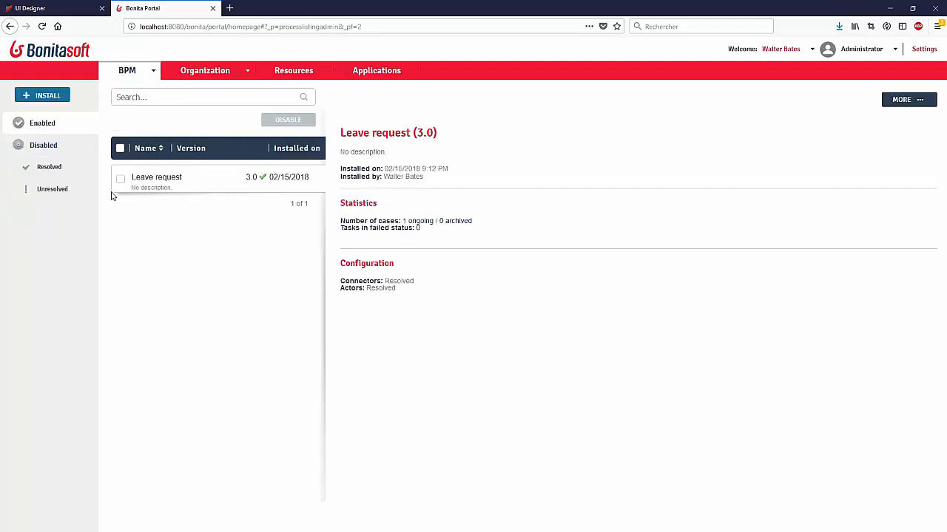
pyautogui.click(121, 181)
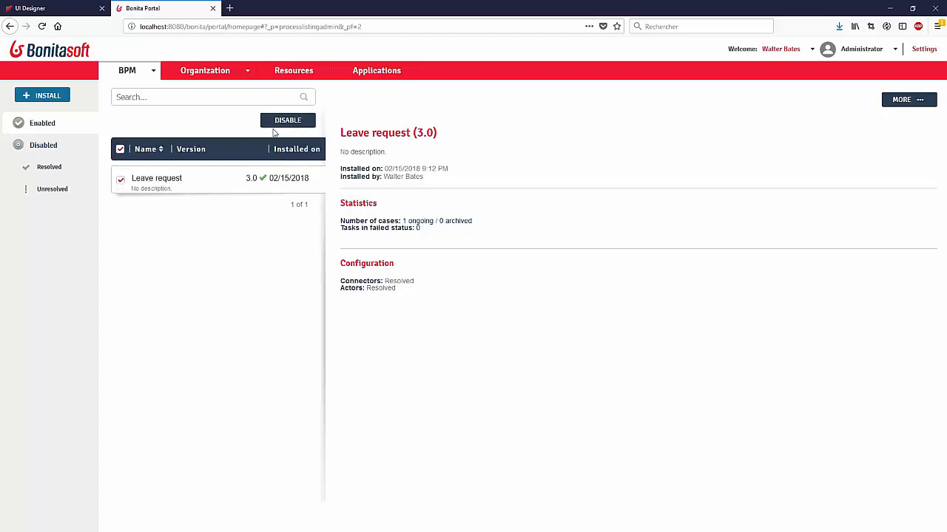
pyautogui.click(285, 122)
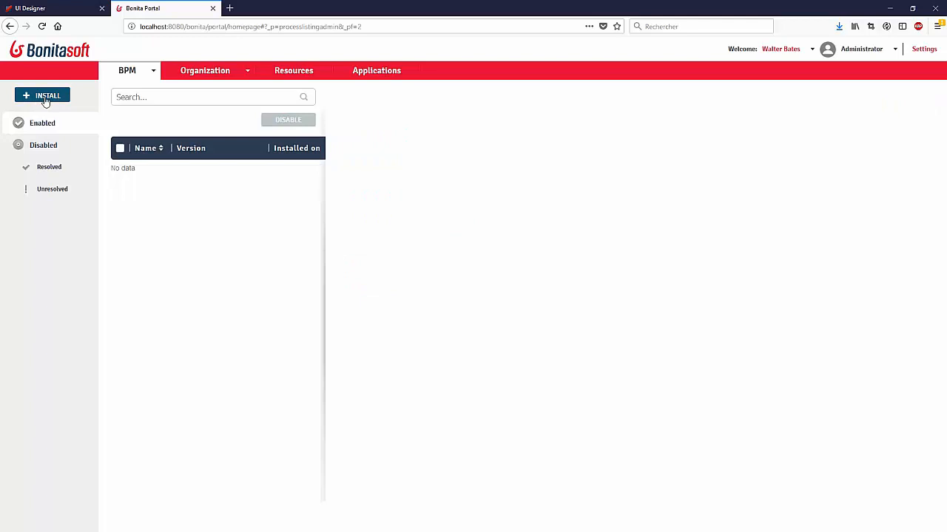
# Step: Change to the User profile and check its to-do tasks and the processes available to start
pyautogui.click(884, 52)
pyautogui.click(865, 70)
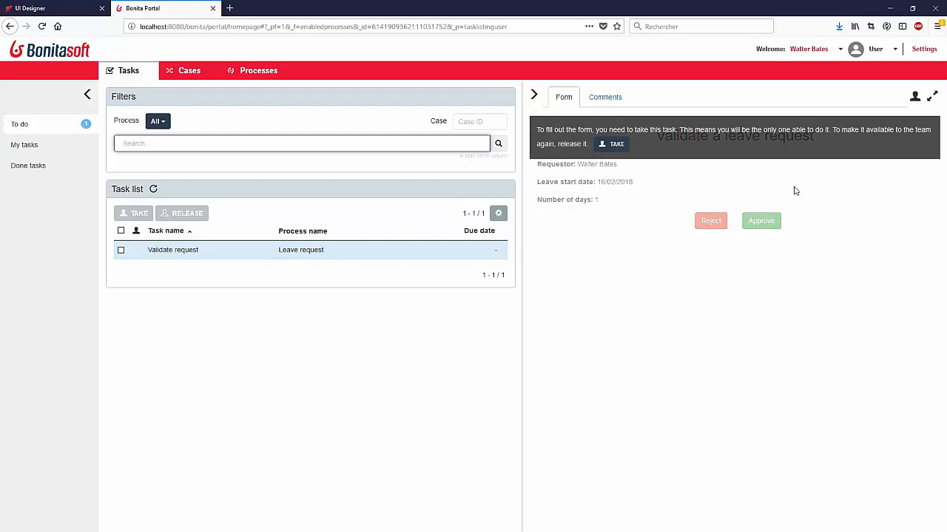
pyautogui.click(273, 71)
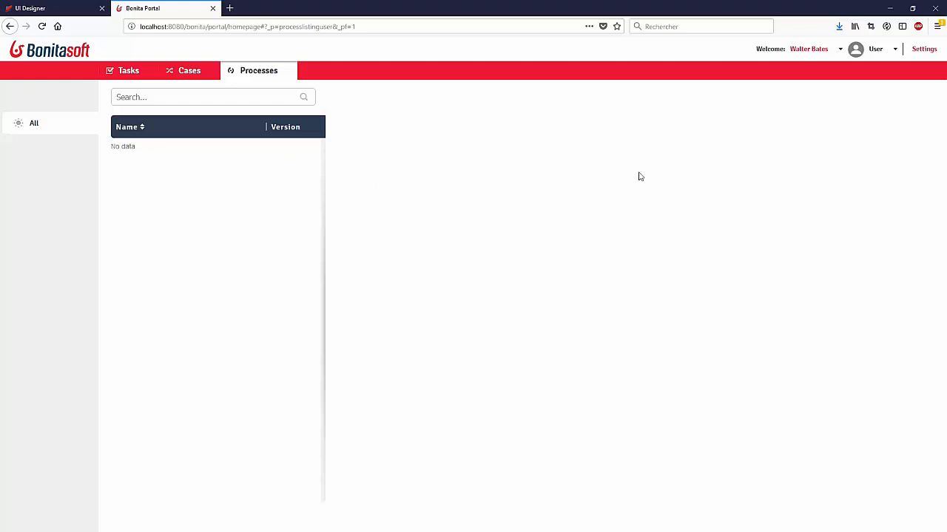
# Step: Return to the Administrator profile and review the resolved and unresolved processes and the list of open cases
pyautogui.click(892, 50)
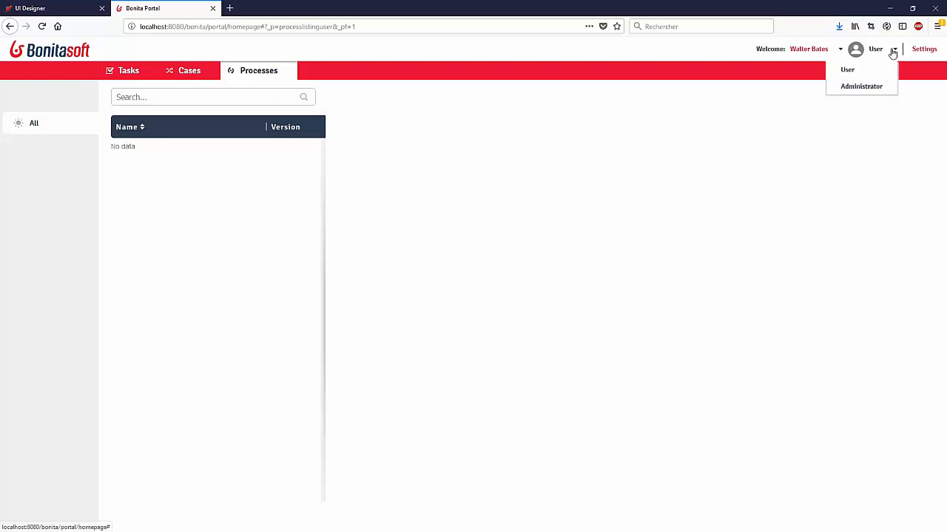
pyautogui.click(873, 86)
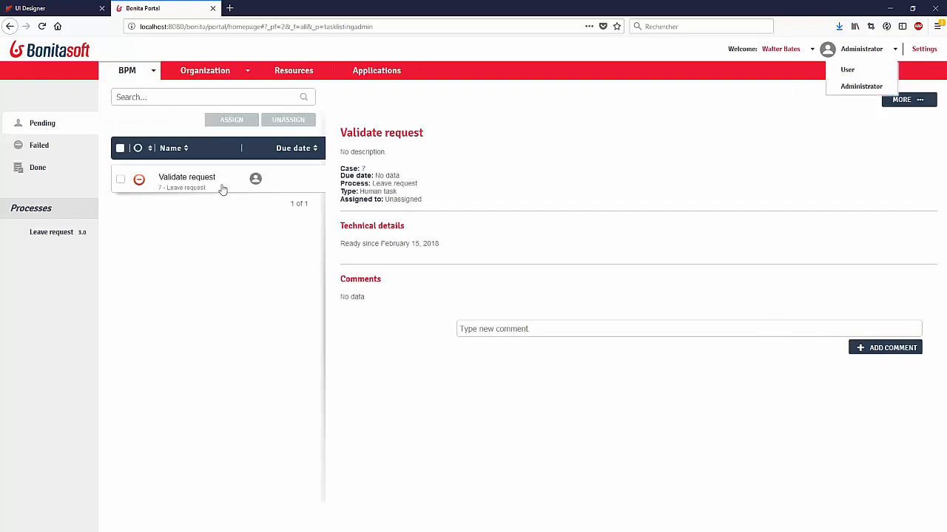
pyautogui.click(122, 77)
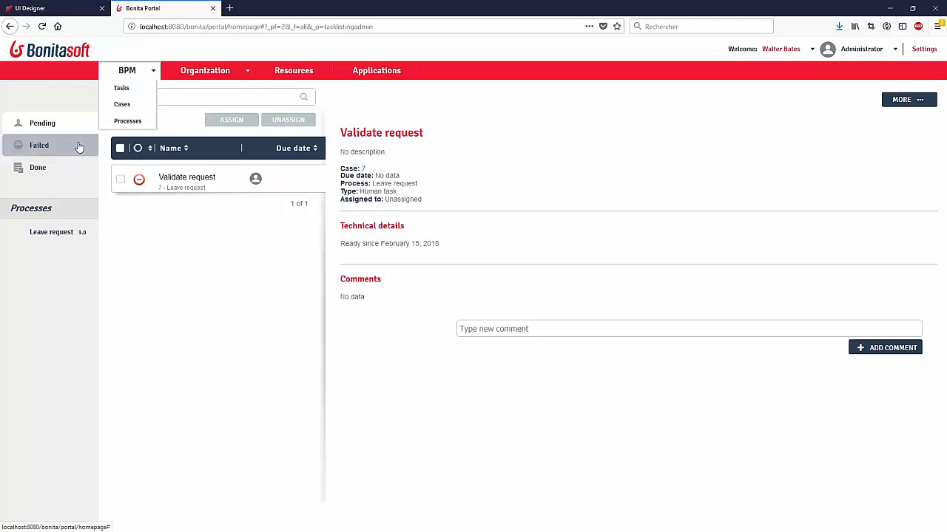
pyautogui.click(119, 128)
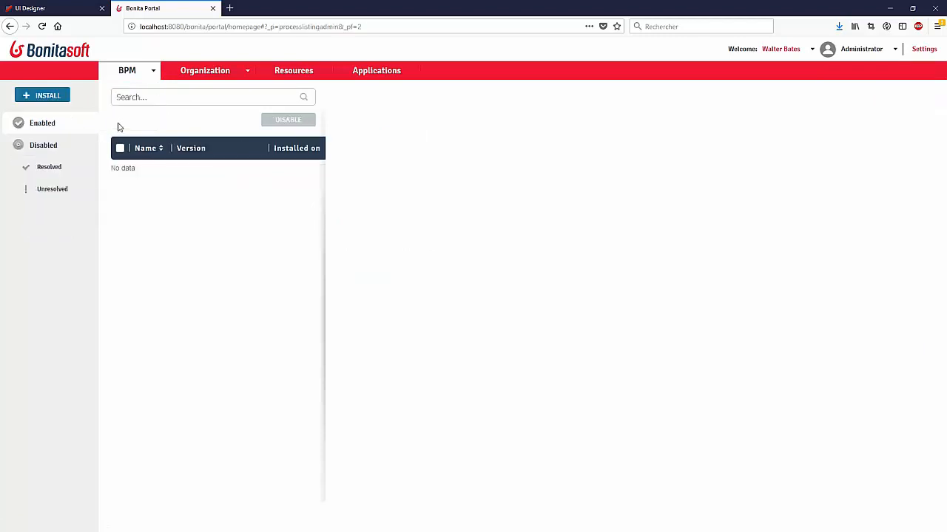
pyautogui.click(50, 167)
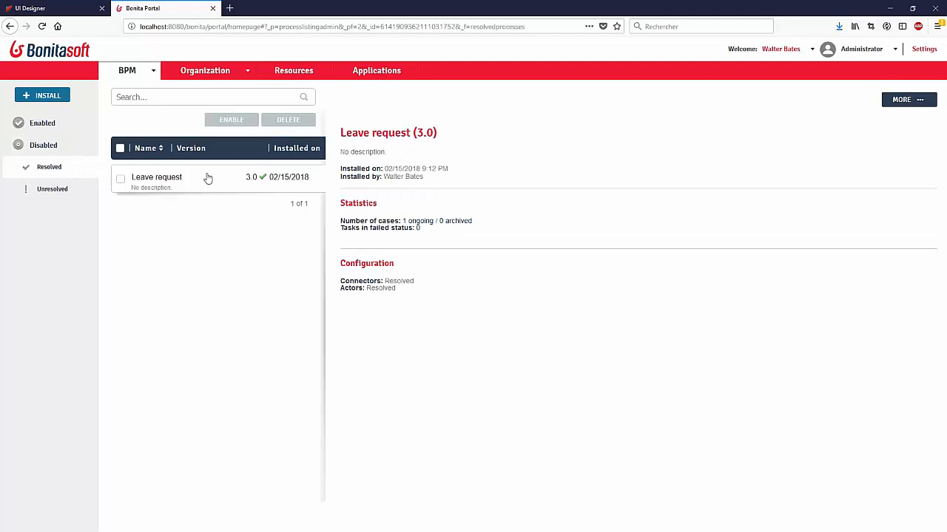
pyautogui.click(64, 192)
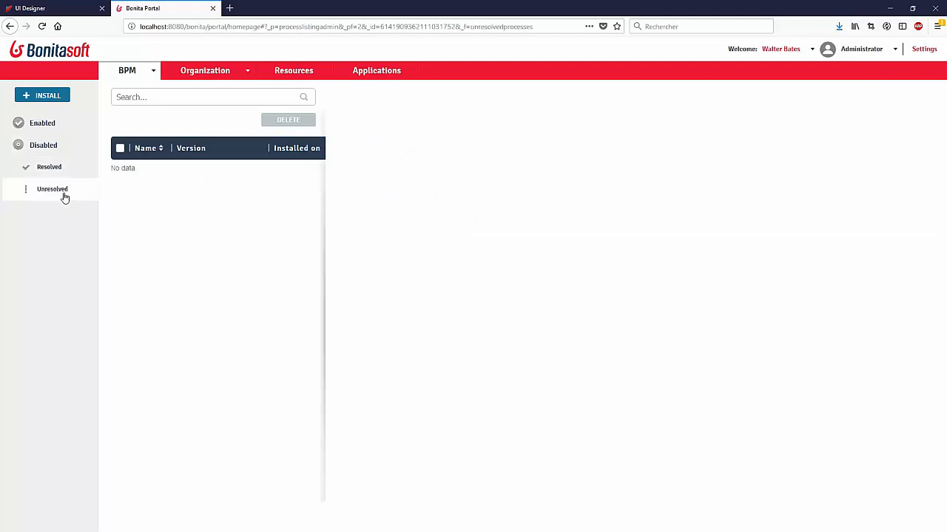
pyautogui.click(58, 175)
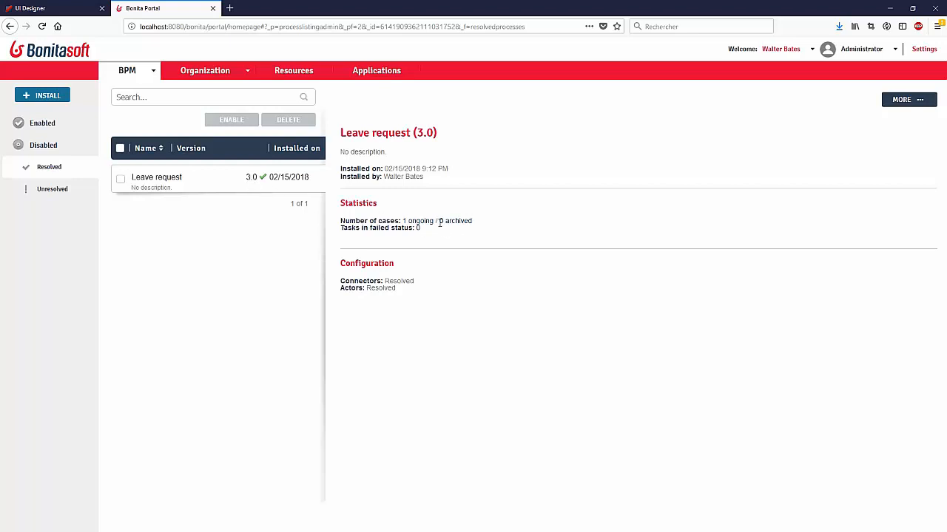
pyautogui.click(136, 75)
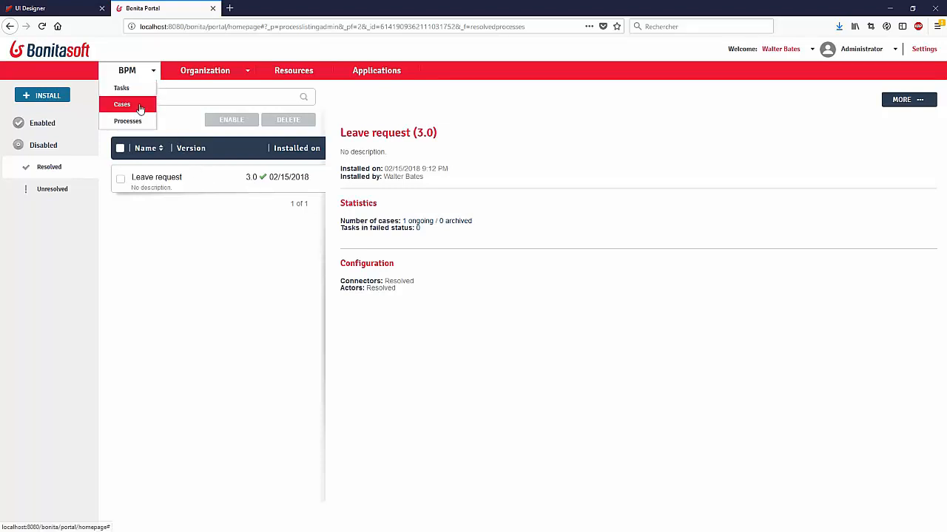
pyautogui.click(139, 108)
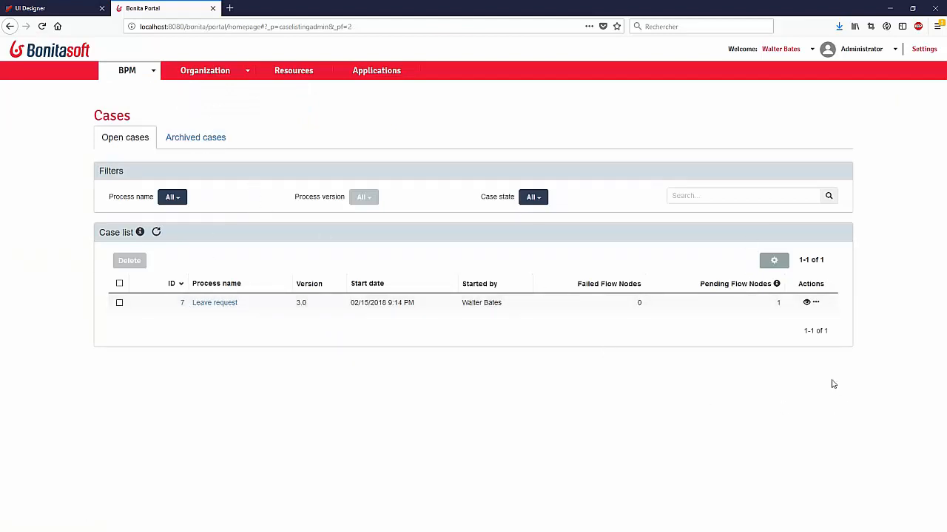
# Step: View the details of the open Leave request case, and return to the list of open cases
pyautogui.click(815, 304)
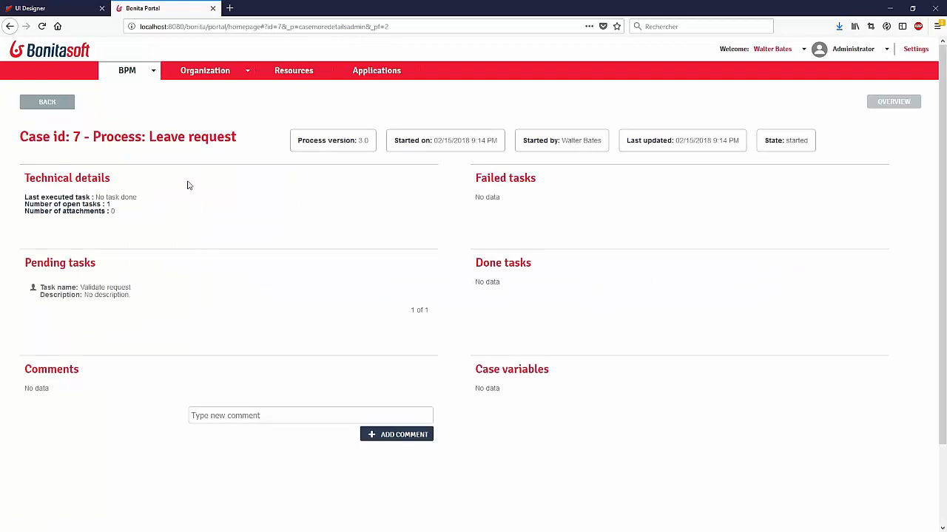
pyautogui.click(44, 101)
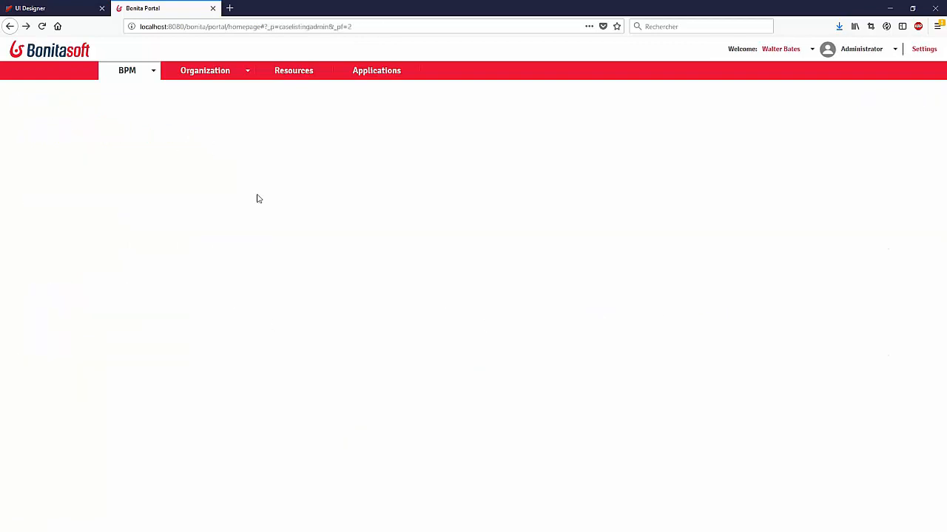
pyautogui.click(153, 72)
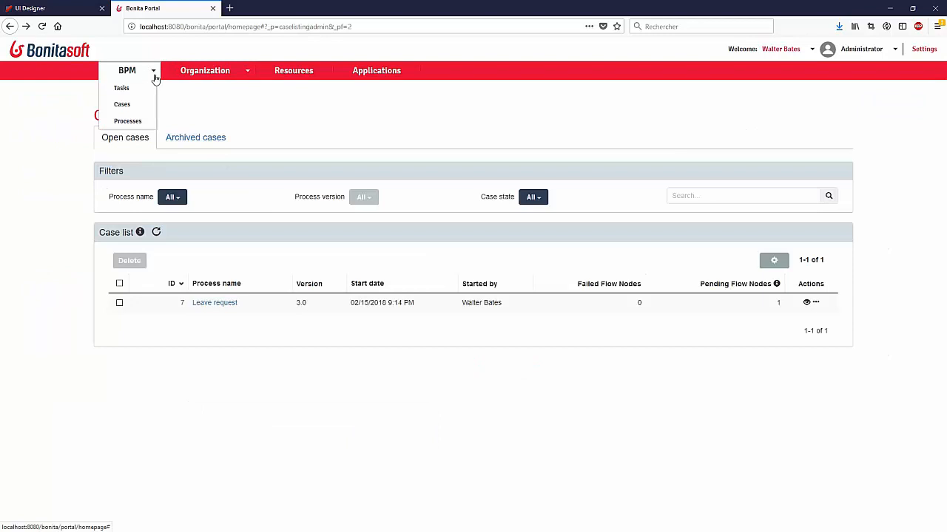
# Step: Add page-demoPage.zip as a new page in the portal's resources and confirm it
pyautogui.click(302, 75)
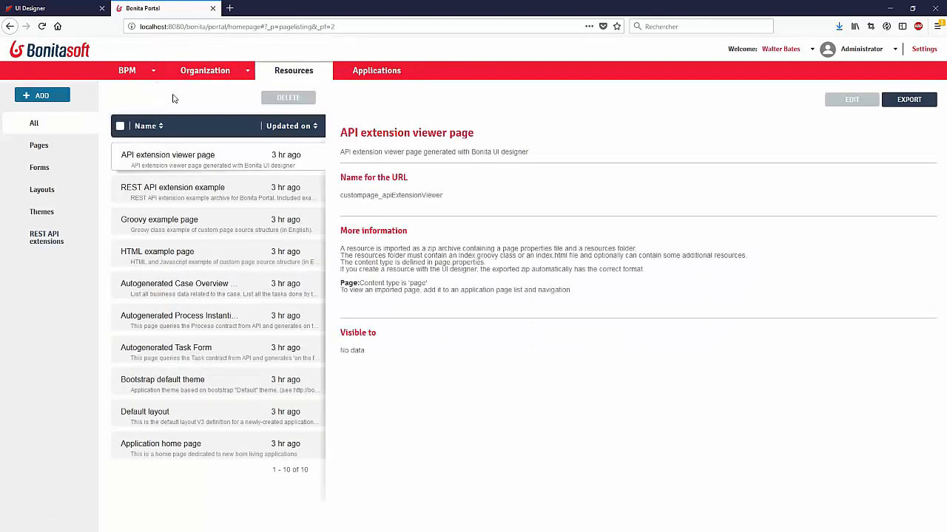
pyautogui.click(34, 97)
pyautogui.click(434, 236)
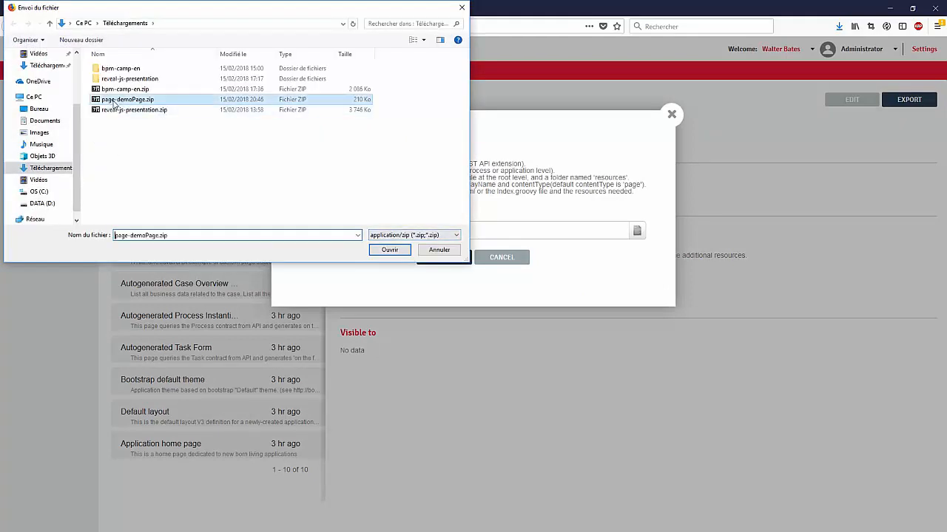
pyautogui.doubleClick(127, 99)
pyautogui.click(455, 259)
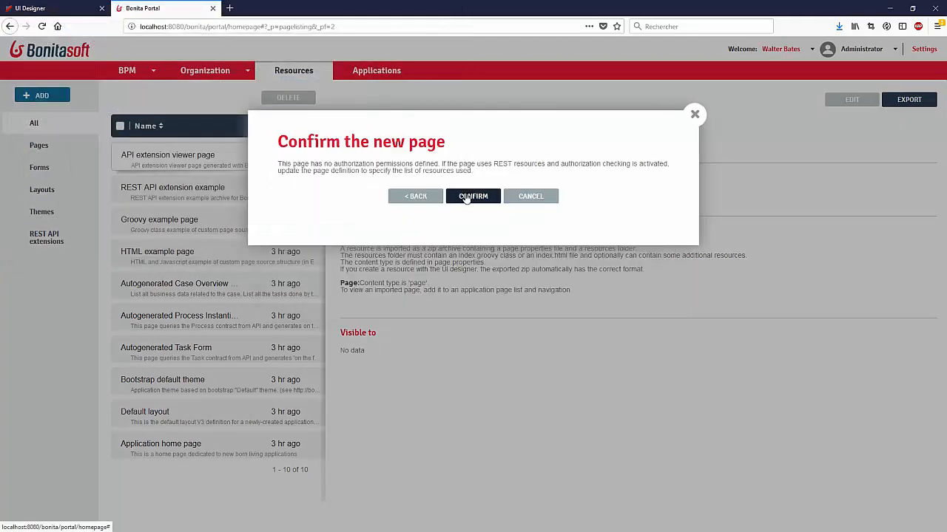
pyautogui.click(466, 196)
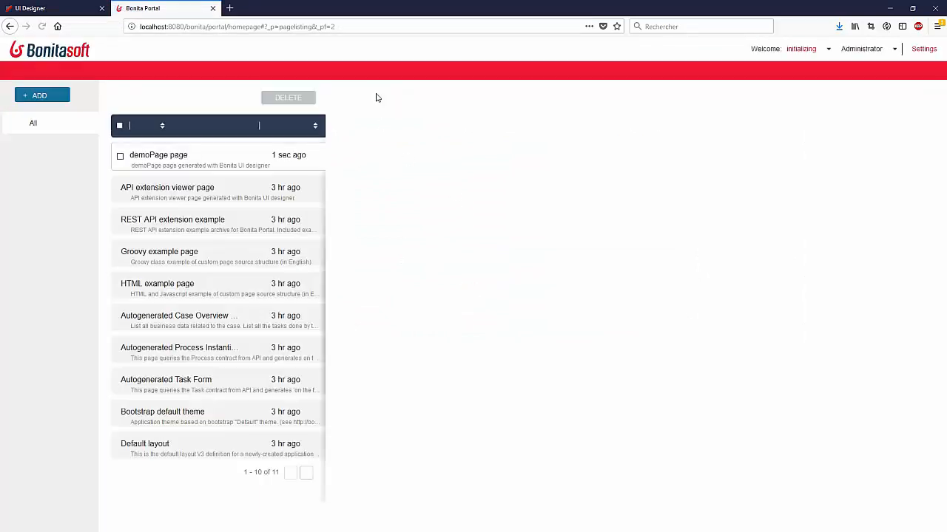
# Step: Import the application descriptor Application_Data.xml into the application list and close the import status
pyautogui.click(373, 71)
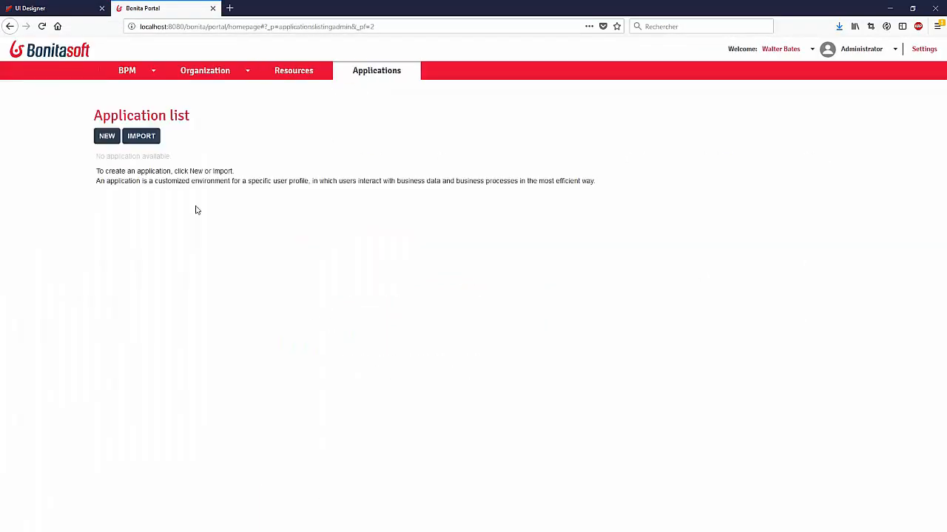
pyautogui.click(134, 138)
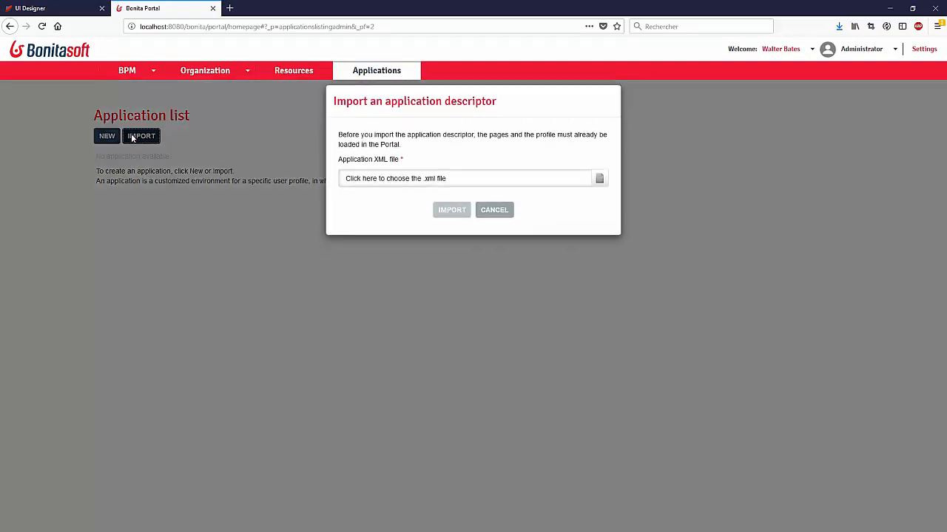
pyautogui.click(375, 191)
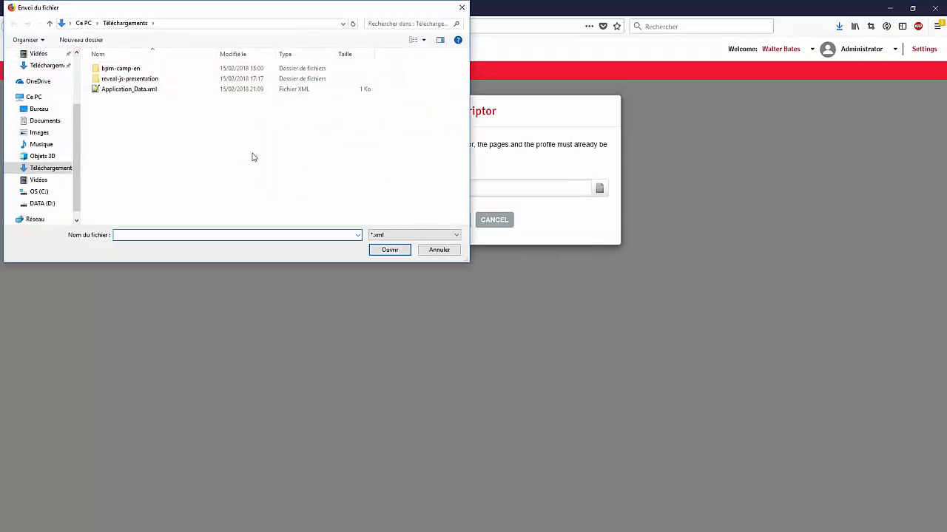
pyautogui.click(127, 90)
pyautogui.doubleClick(127, 90)
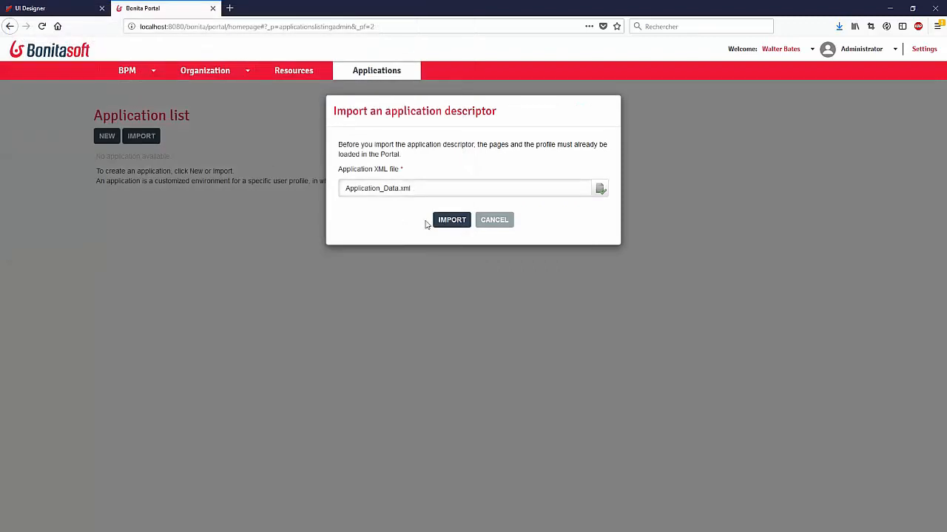
pyautogui.click(453, 222)
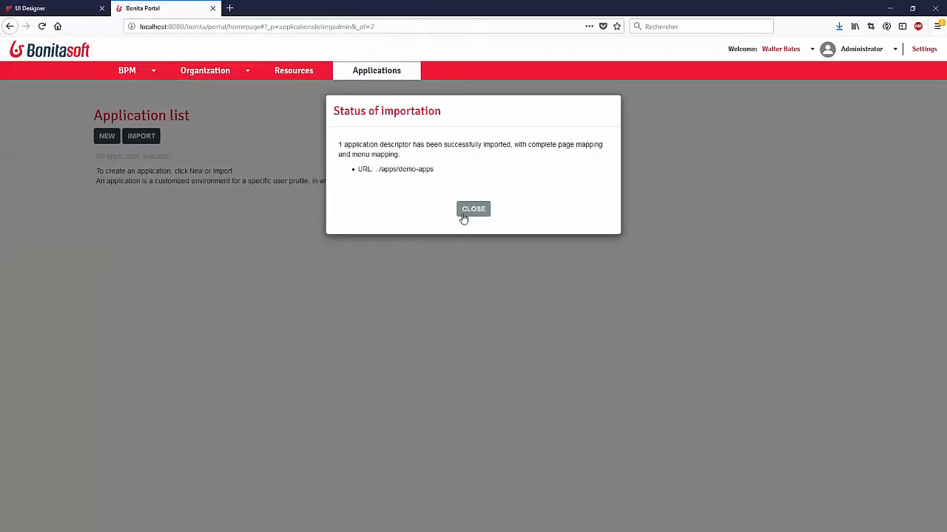
pyautogui.click(465, 215)
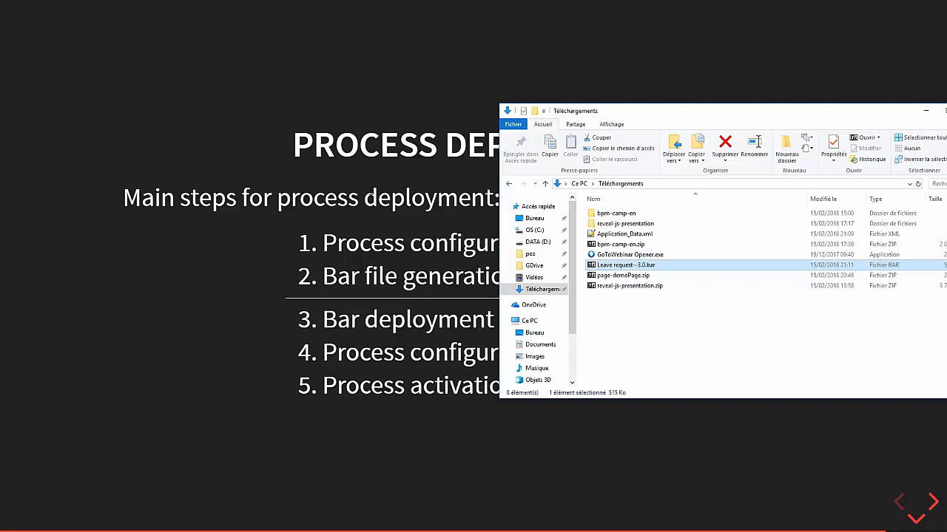
pyautogui.click(372, 193)
pyautogui.press('Down')
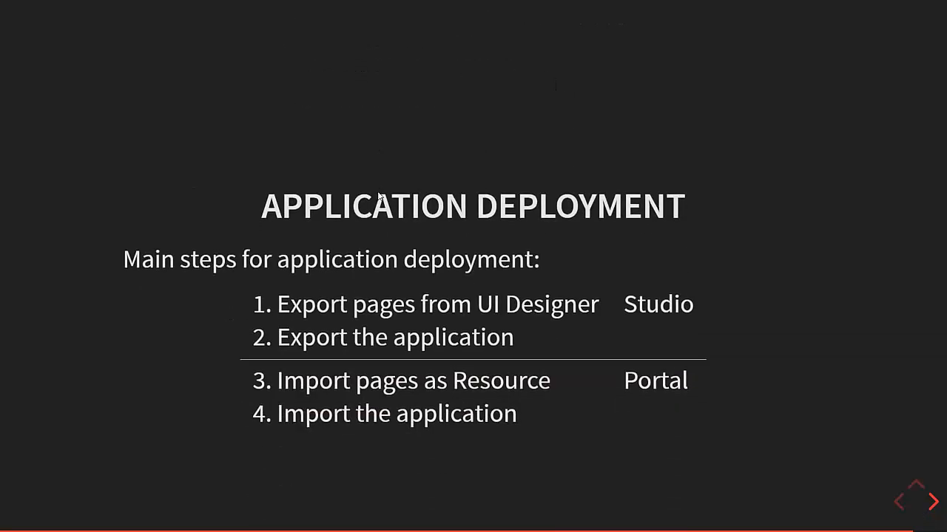